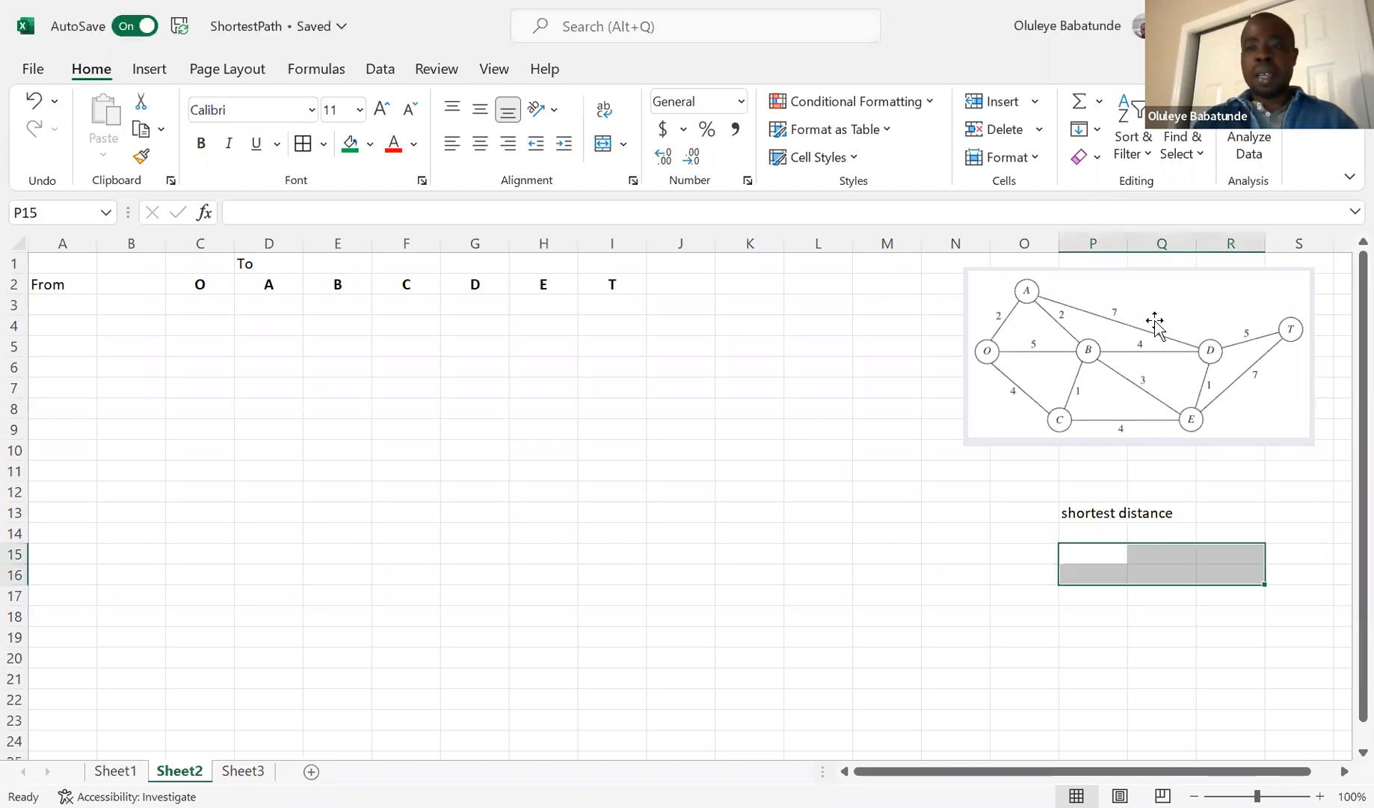
# Move the network diagram picture slightly to the right, keeping it above the "shortest distance" label, and deselect it.
pyautogui.moveTo(1082, 325)
pyautogui.mouseDown()
pyautogui.moveTo(1009, 337)
pyautogui.moveTo(1102, 329)
pyautogui.mouseUp()
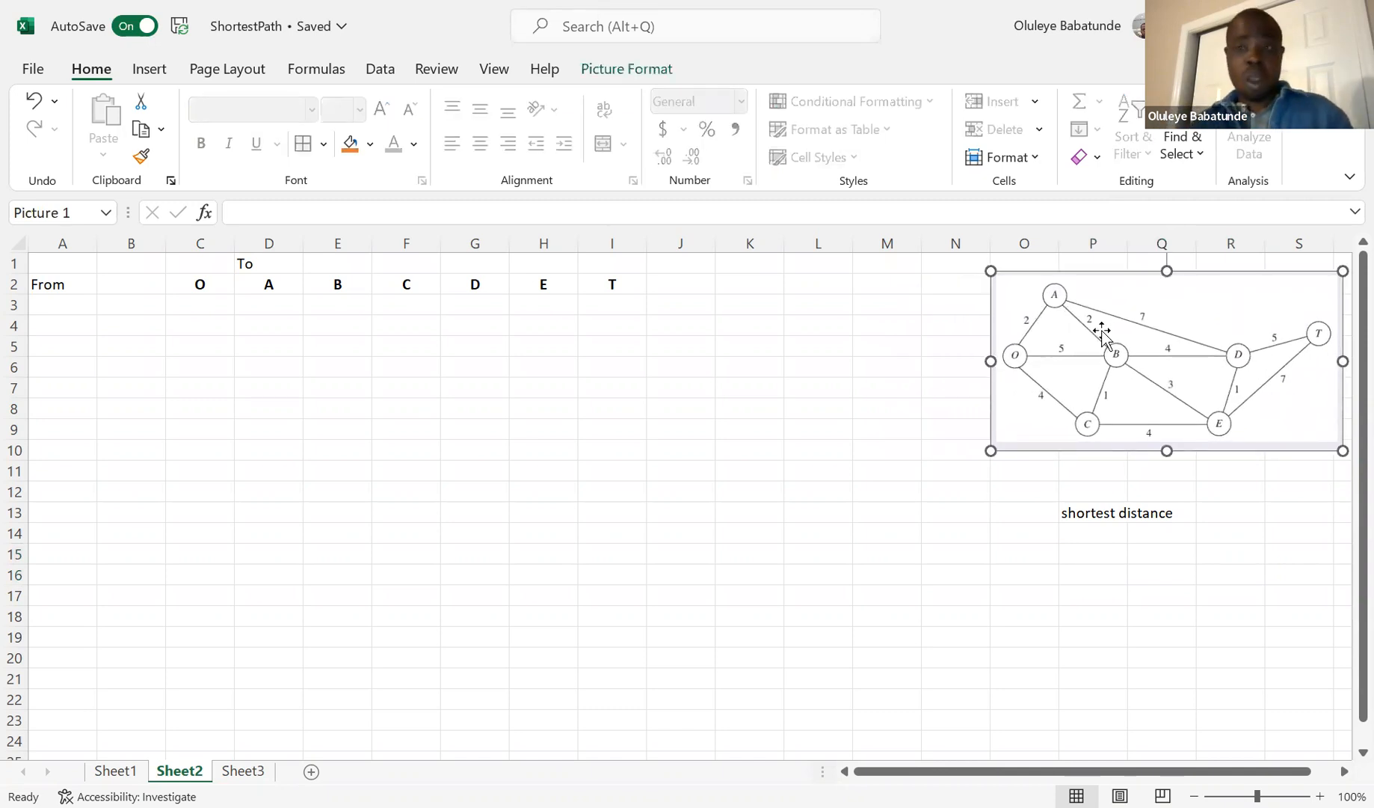
pyautogui.click(1111, 553)
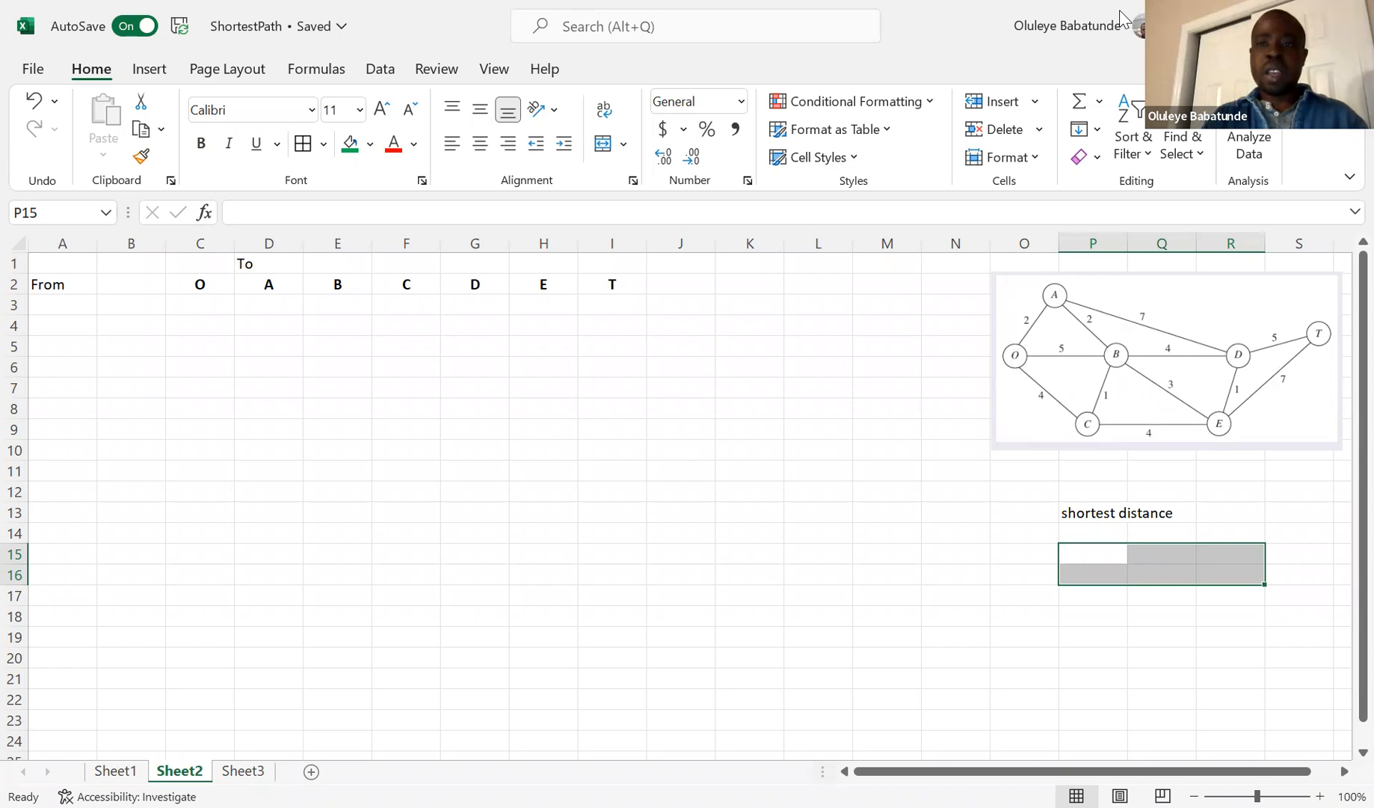
# Trace the outer routes O-A-D-T and O-C-E-T on the network diagram with red annotation strokes, then clear them.
pyautogui.moveTo(993, 342); pyautogui.dragTo(1024, 278)
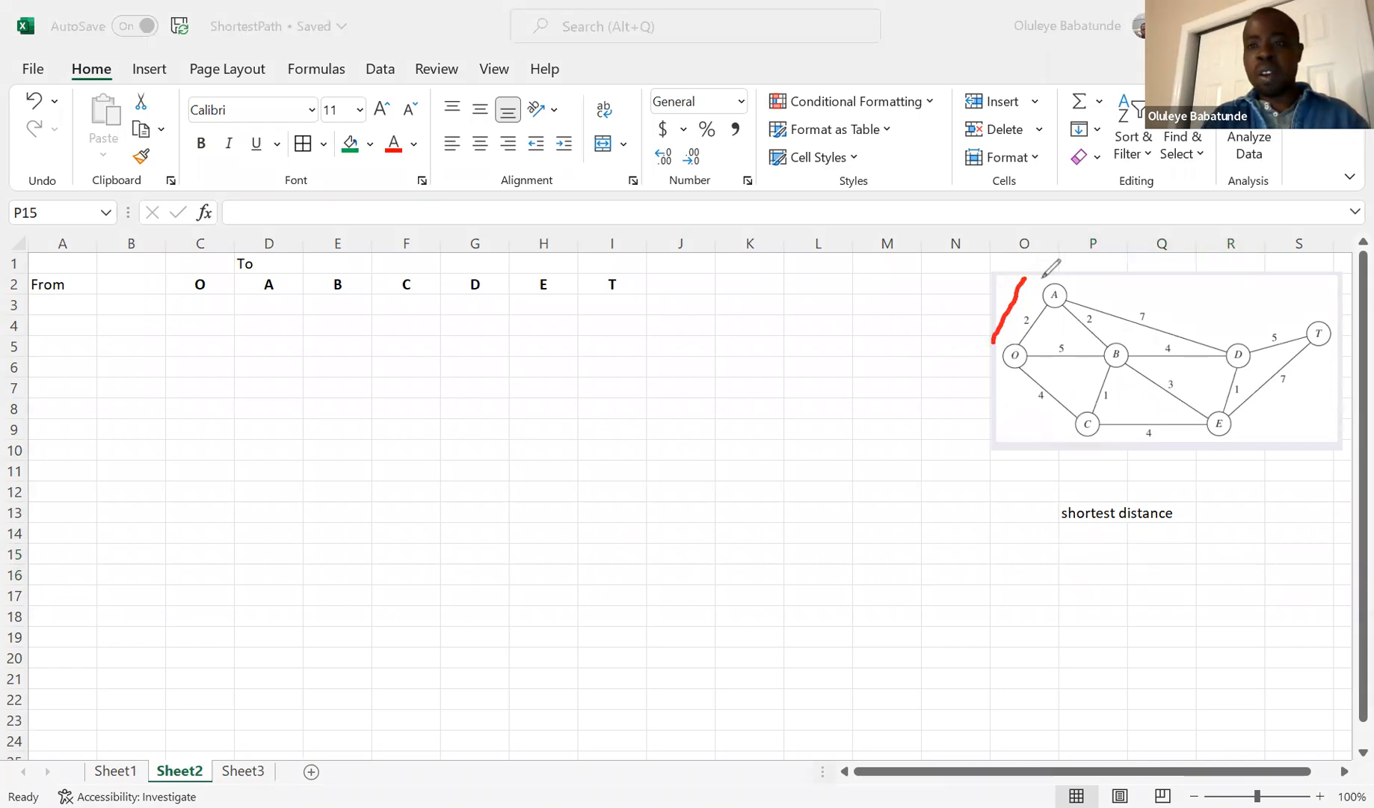
pyautogui.moveTo(1041, 276); pyautogui.dragTo(1236, 337)
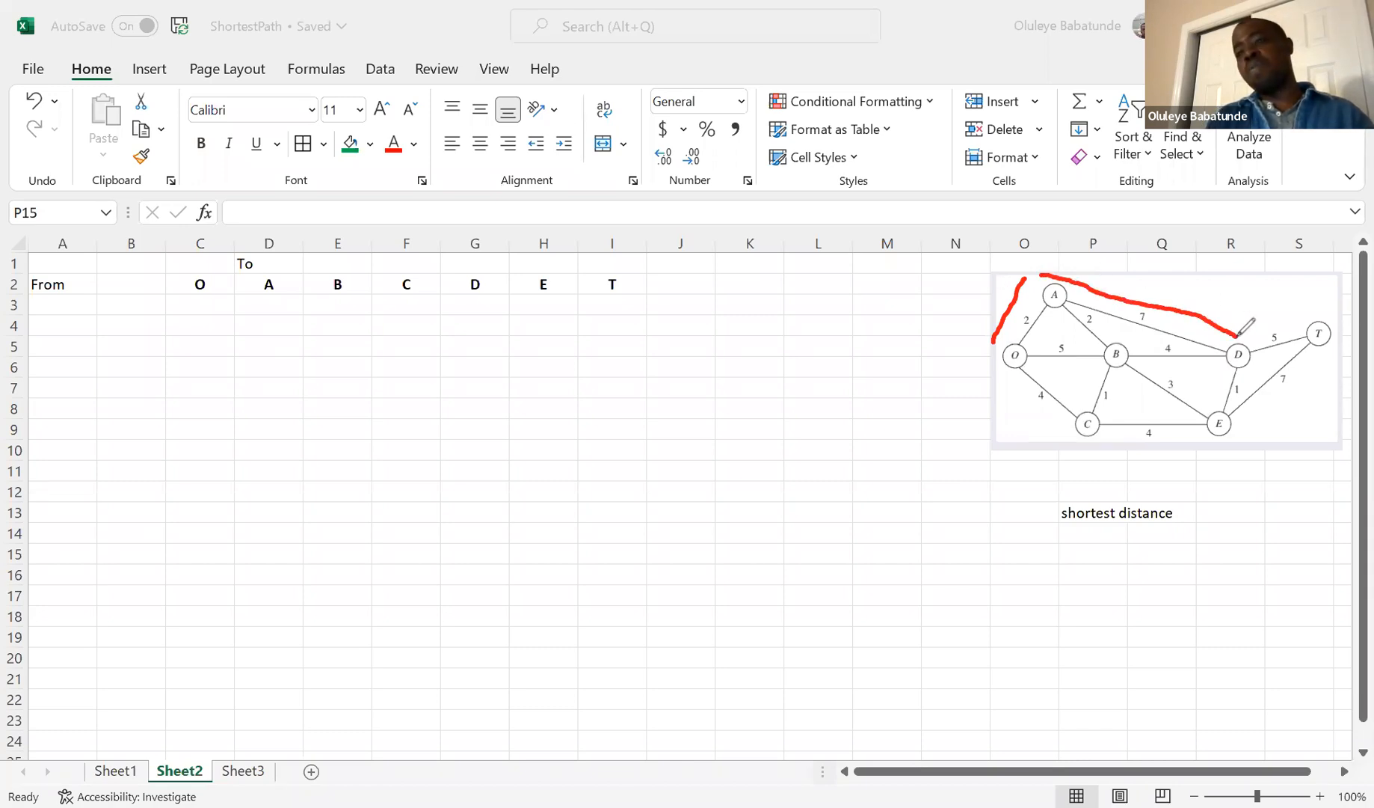
pyautogui.moveTo(1235, 329); pyautogui.dragTo(1299, 325)
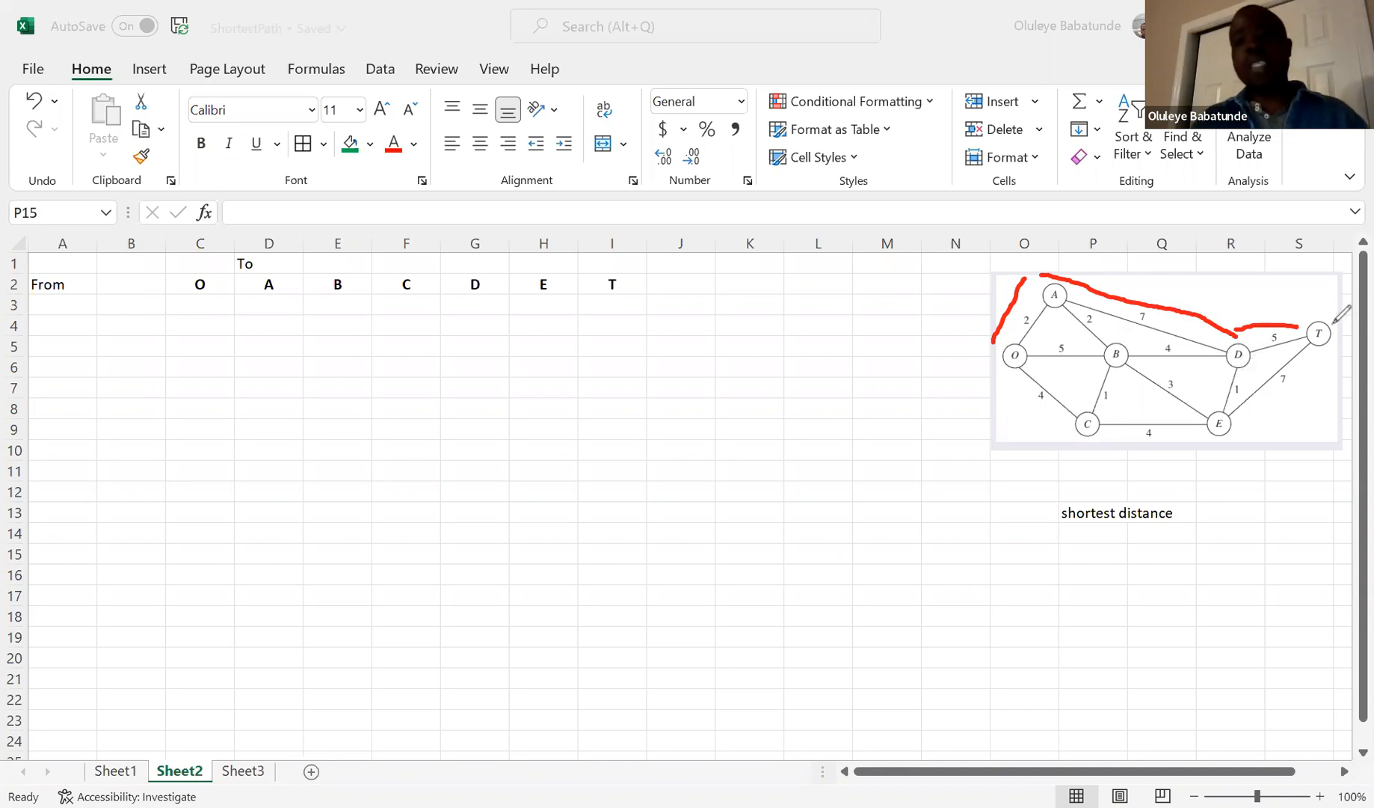
pyautogui.moveTo(994, 365)
pyautogui.mouseDown()
pyautogui.moveTo(1041, 401)
pyautogui.moveTo(1056, 434)
pyautogui.moveTo(1142, 449)
pyautogui.moveTo(1208, 446)
pyautogui.moveTo(1321, 371)
pyautogui.mouseUp()
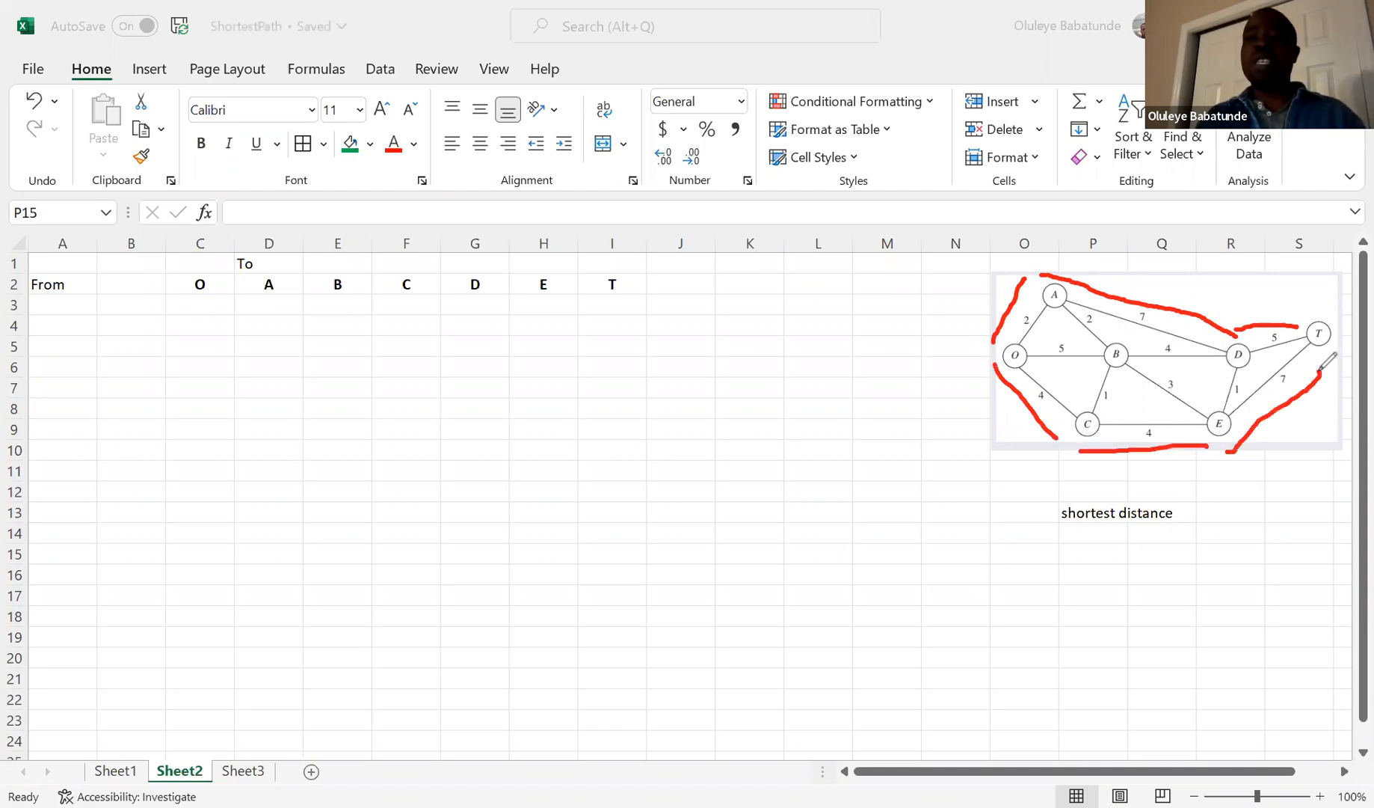
pyautogui.click(960, 180)
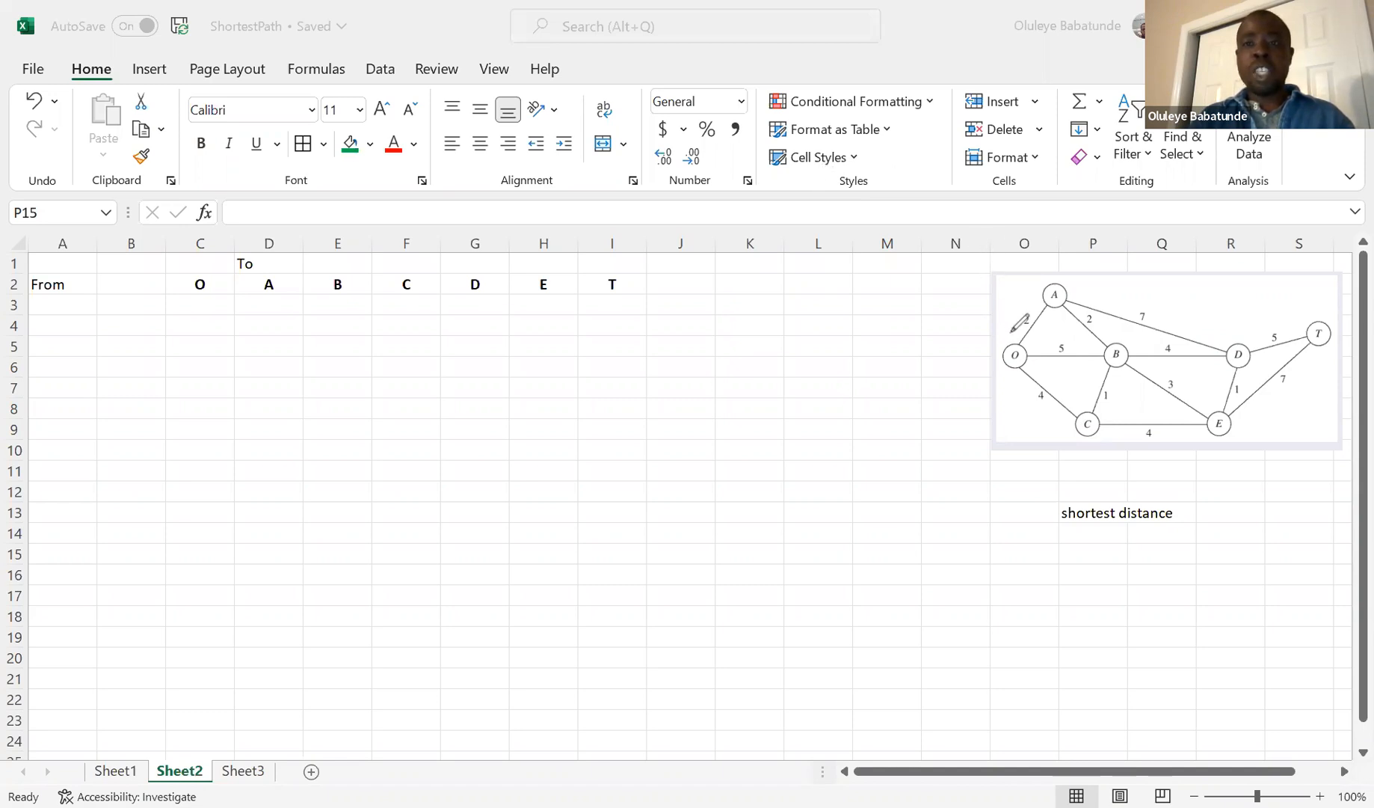
# Circle the origin node O and the destination node T on the network diagram in red, then clear the circles.
pyautogui.moveTo(1009, 333)
pyautogui.mouseDown()
pyautogui.moveTo(999, 369)
pyautogui.moveTo(1034, 362)
pyautogui.moveTo(1002, 330)
pyautogui.mouseUp()
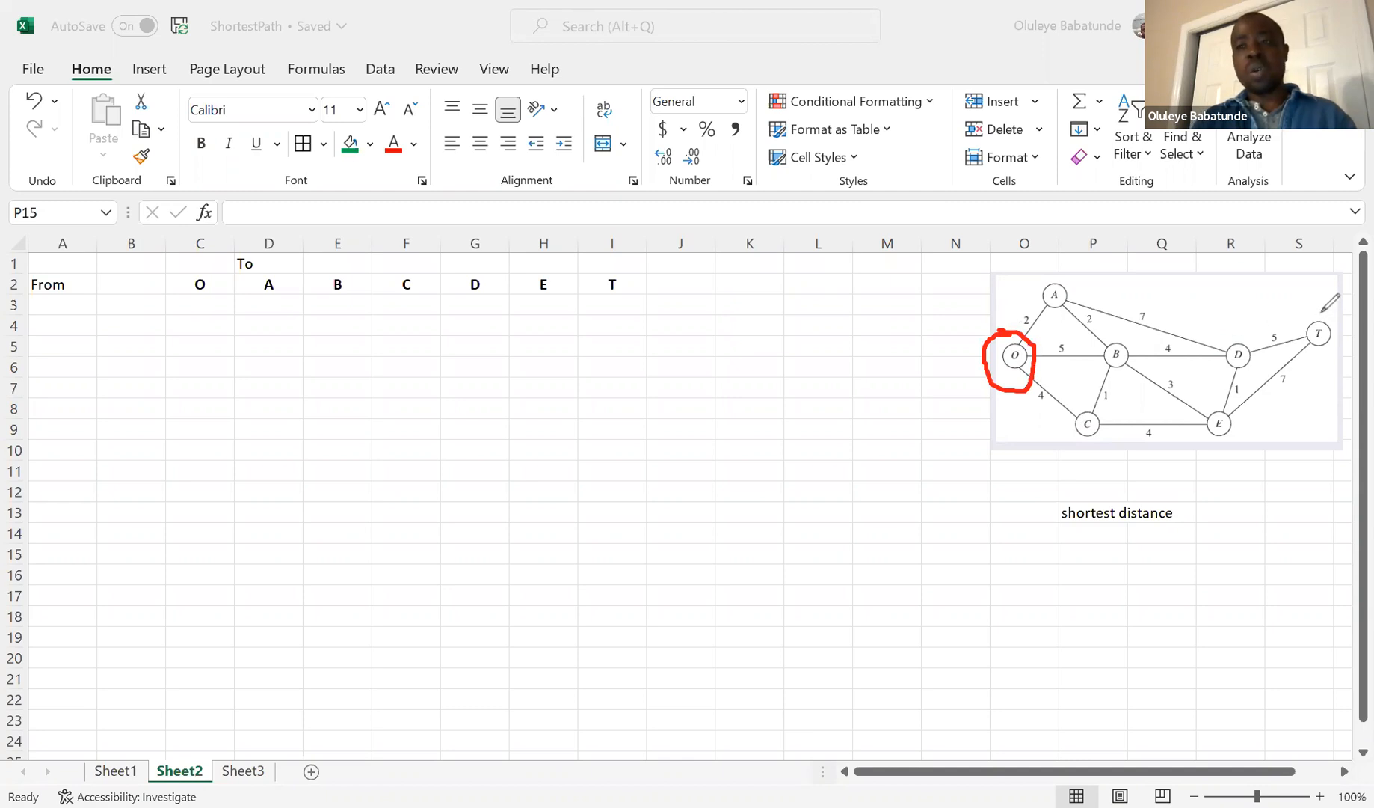
pyautogui.moveTo(1301, 323)
pyautogui.mouseDown()
pyautogui.moveTo(1337, 359)
pyautogui.moveTo(1318, 311)
pyautogui.mouseUp()
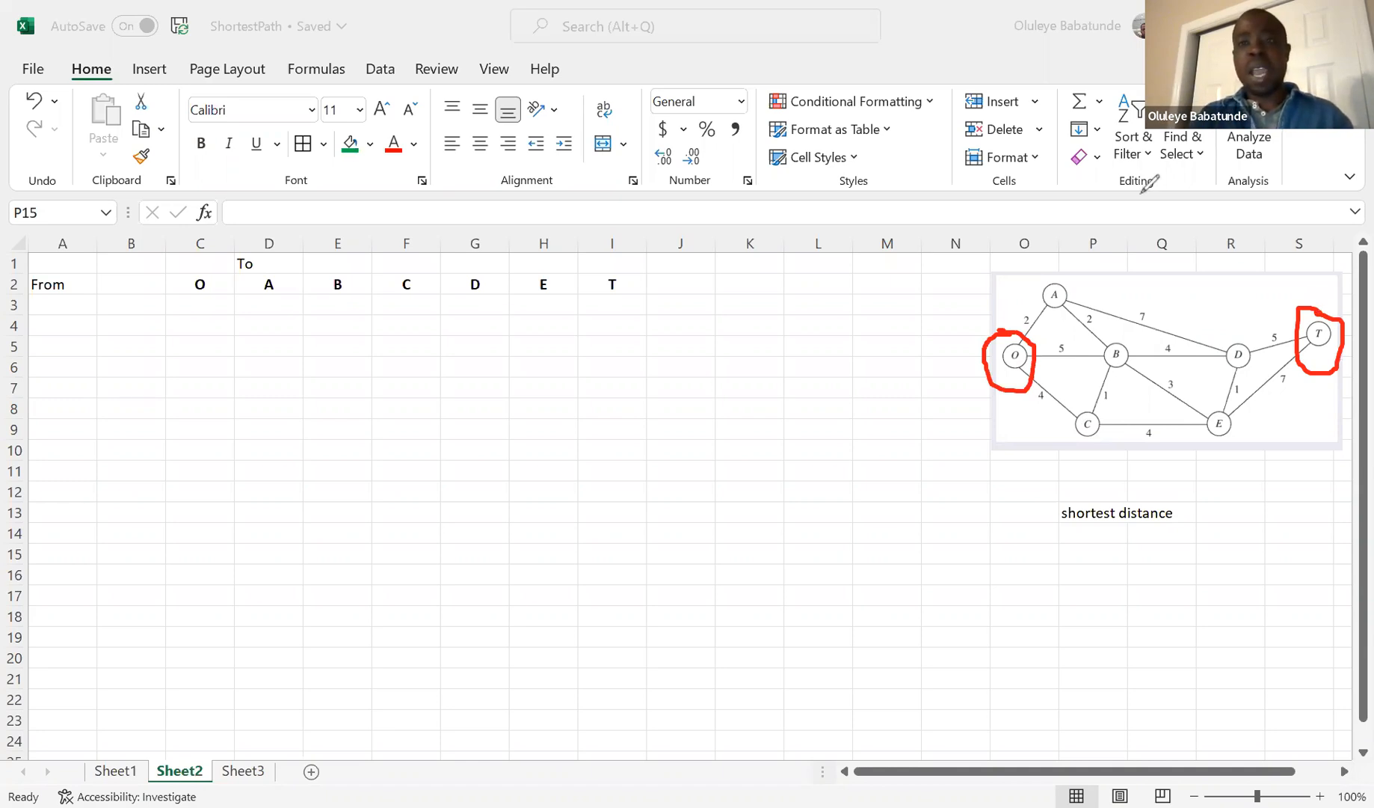
pyautogui.click(785, 117)
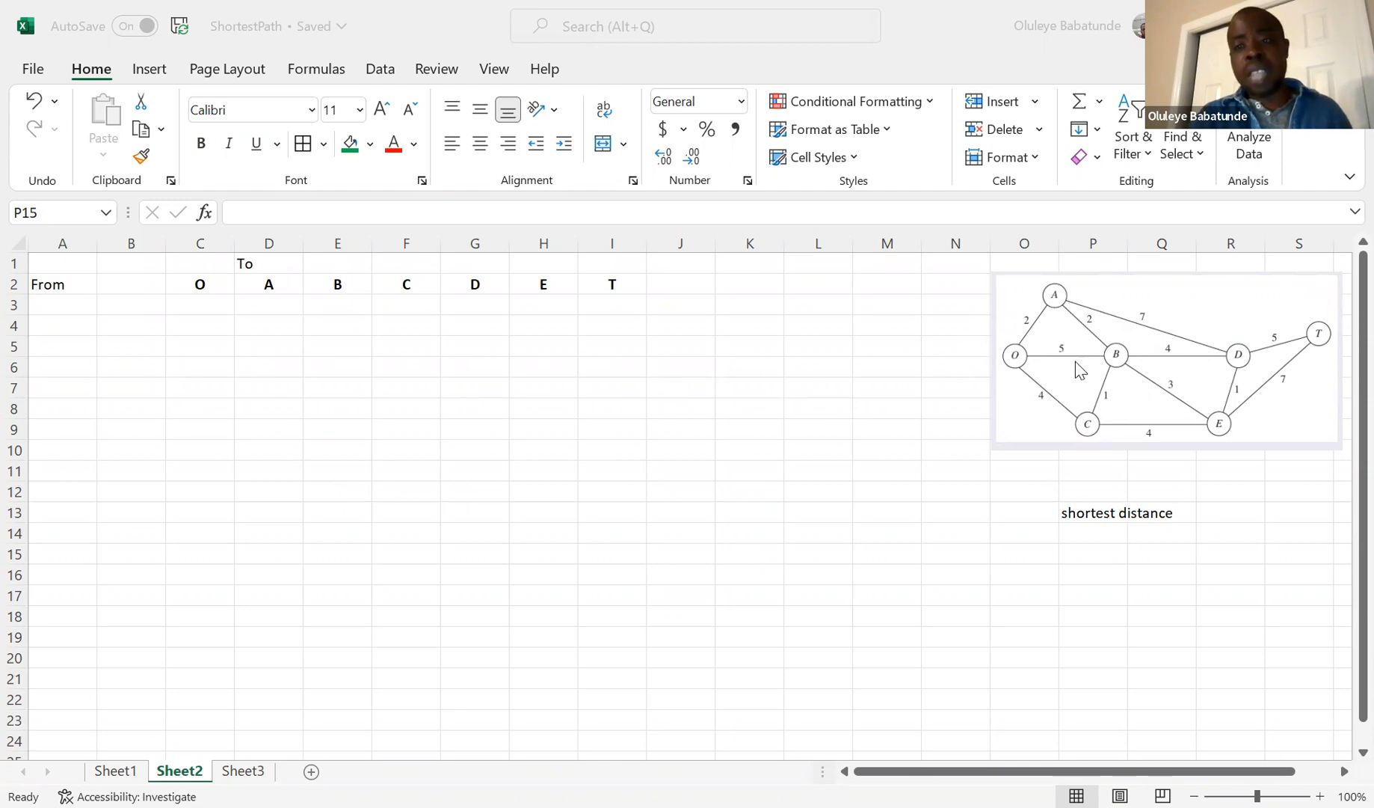
# Select the row of node headers O through T in C2:I2 to point them out.
pyautogui.click(199, 283)
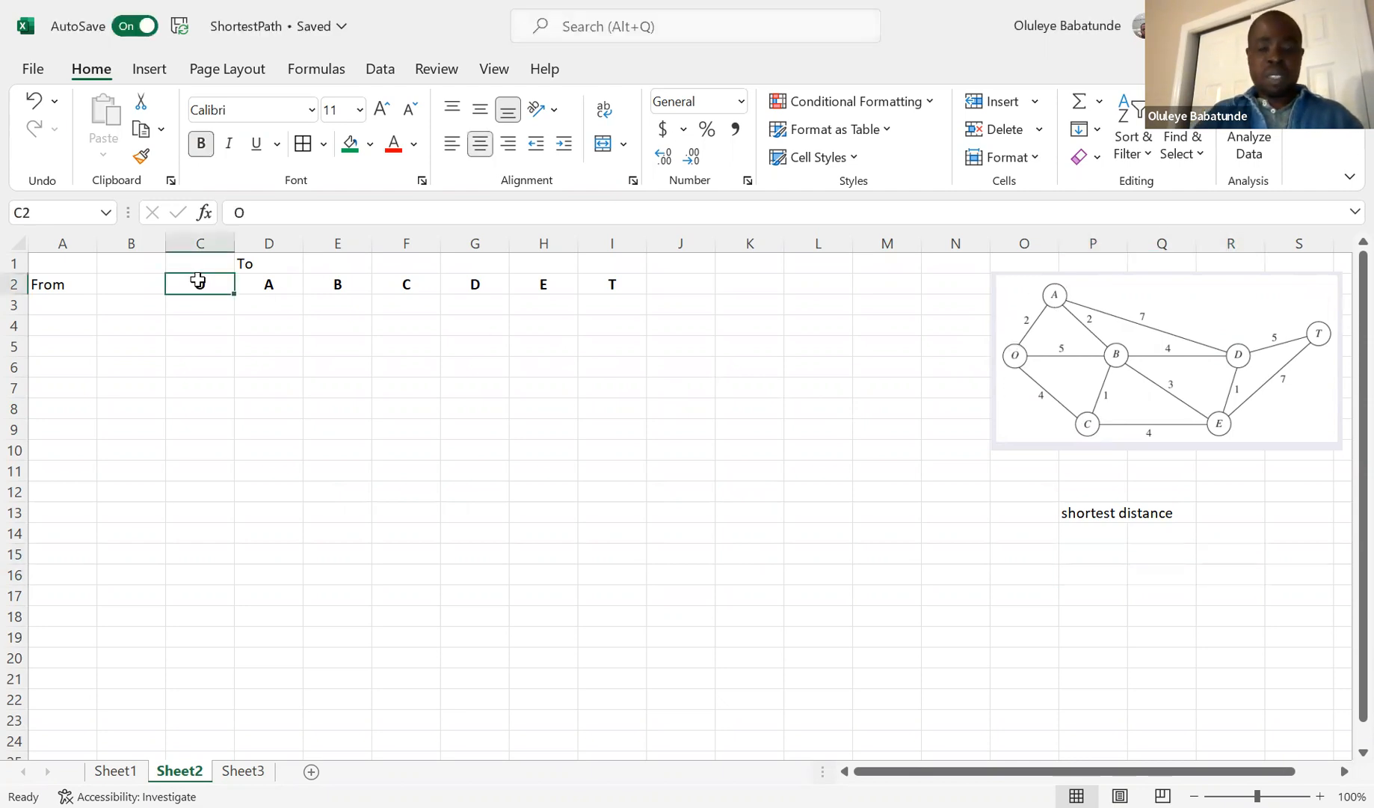
pyautogui.hotkey('shift', 'Right')
pyautogui.hotkey('shift', 'Right')
pyautogui.hotkey('shift', 'Right')
pyautogui.hotkey('shift', 'Right')
pyautogui.hotkey('shift', 'Right')
pyautogui.hotkey('shift', 'Right')
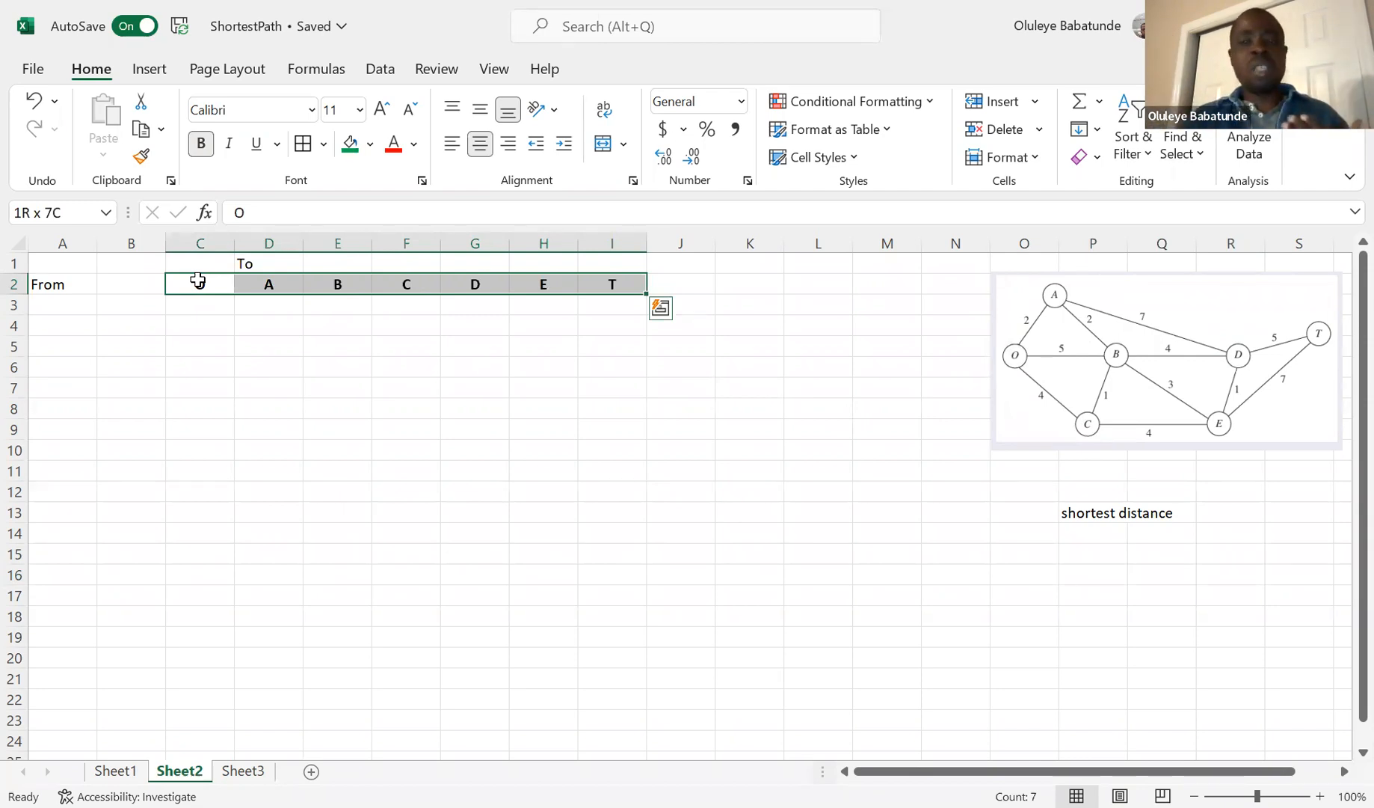
# Enter the label "Adjacency matrix" in cell P16.
pyautogui.click(1087, 575)
pyautogui.write('Ada')
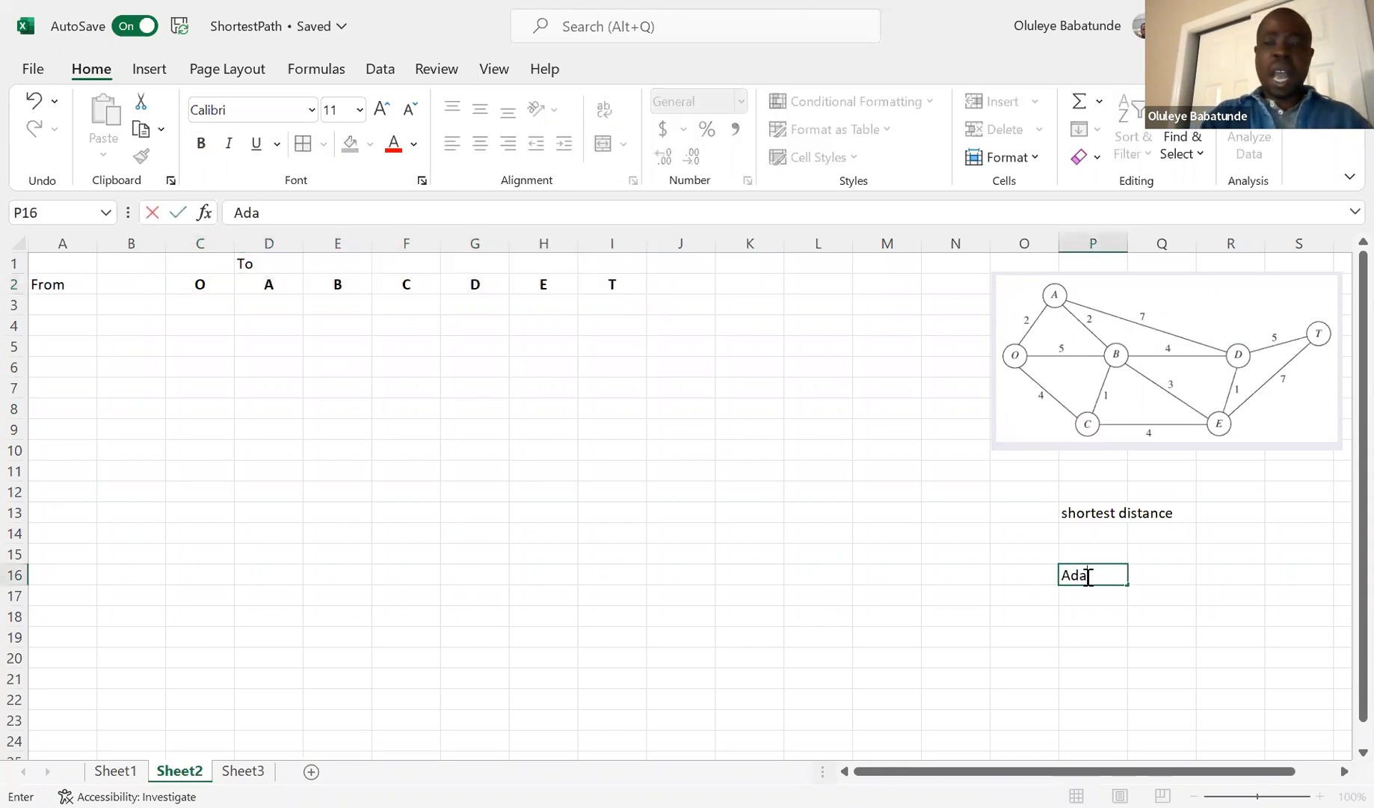
pyautogui.write('\\')
pyautogui.press('BackSpace')
pyautogui.press('BackSpace')
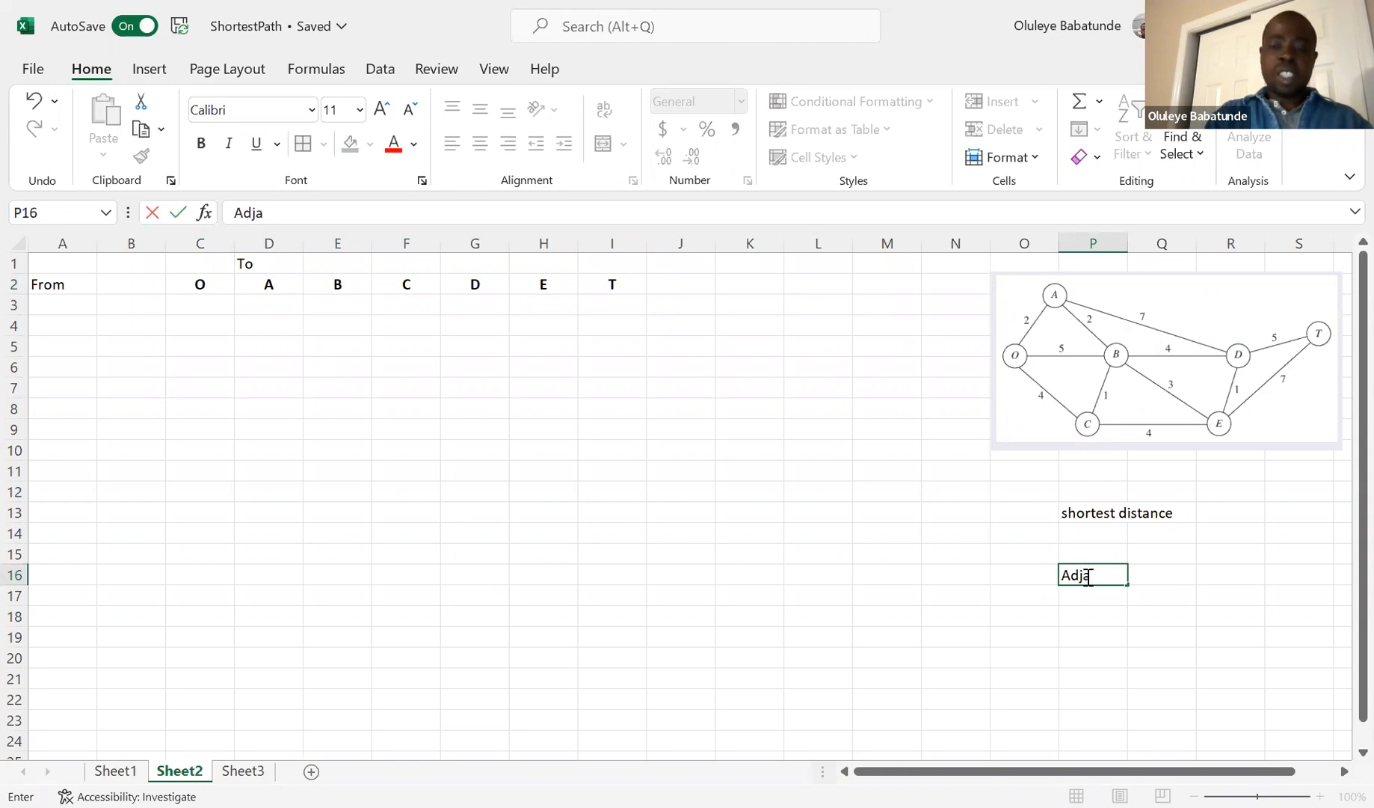
pyautogui.write('jacen')
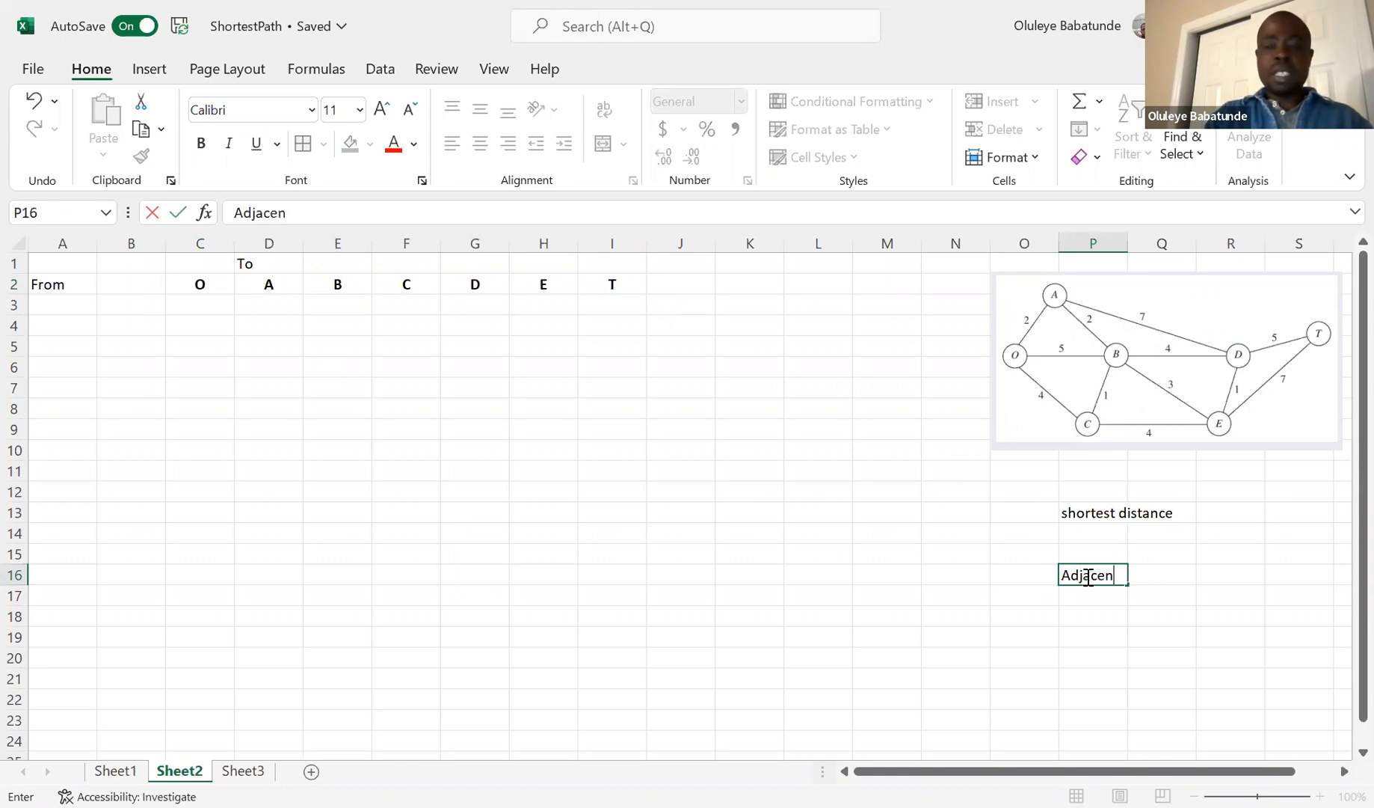
pyautogui.write('cy ,matrix')
# Copy the node headers in C2:I2 and paste them transposed down column B starting at B3.
pyautogui.click(205, 287)
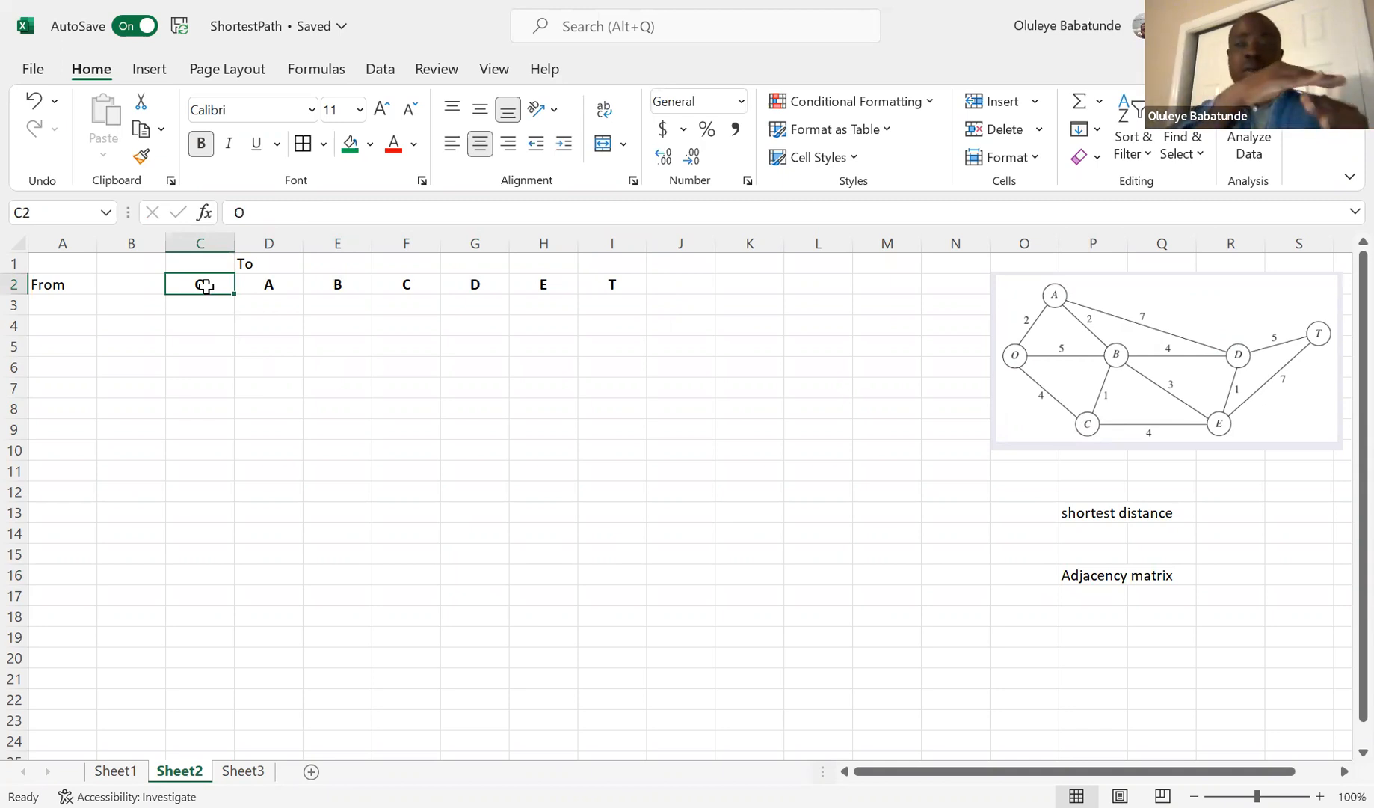
pyautogui.hotkey('shift', 'Right')
pyautogui.hotkey('shift', 'Right')
pyautogui.hotkey('shift', 'Right')
pyautogui.hotkey('shift', 'Right')
pyautogui.hotkey('shift', 'Right')
pyautogui.hotkey('shift', 'Right')
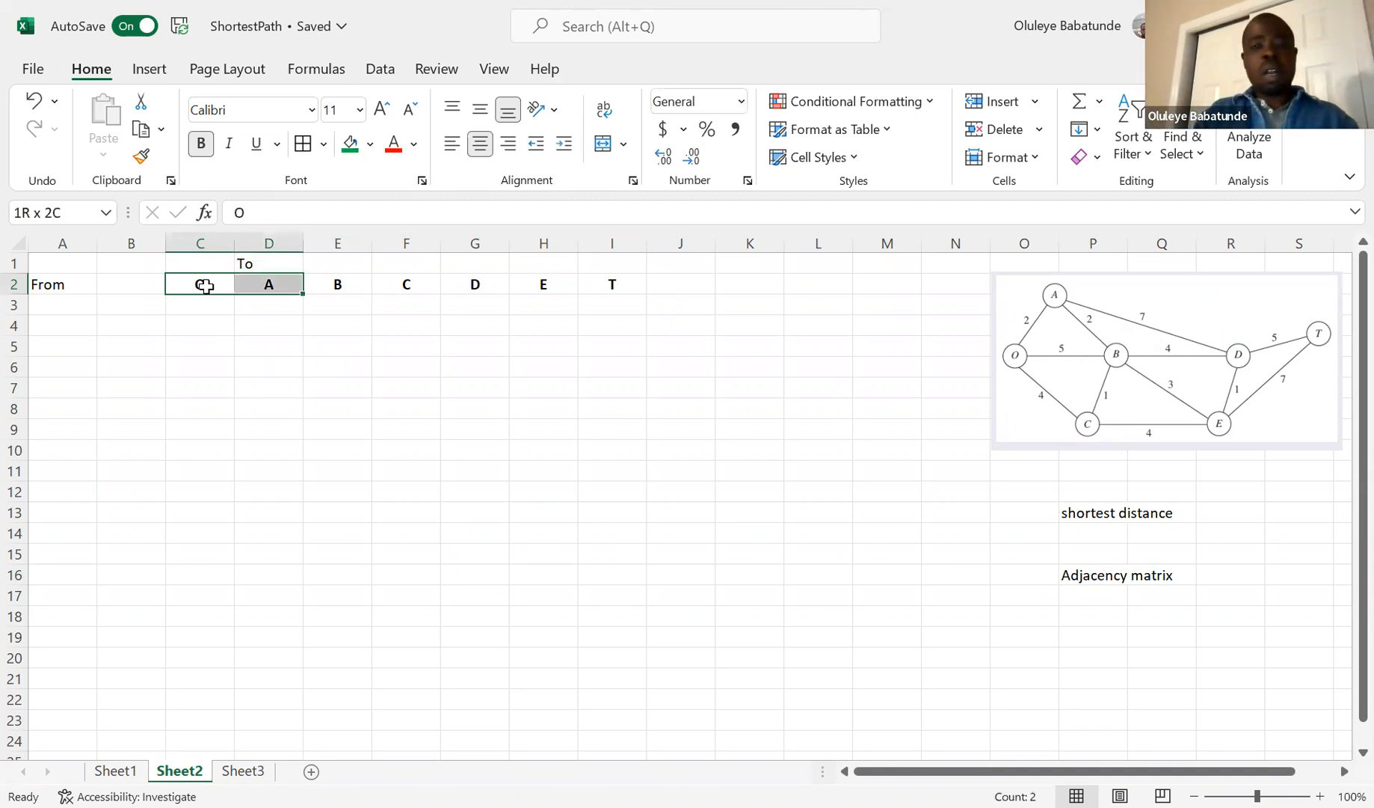
pyautogui.hotkey('ctrl', 'c')
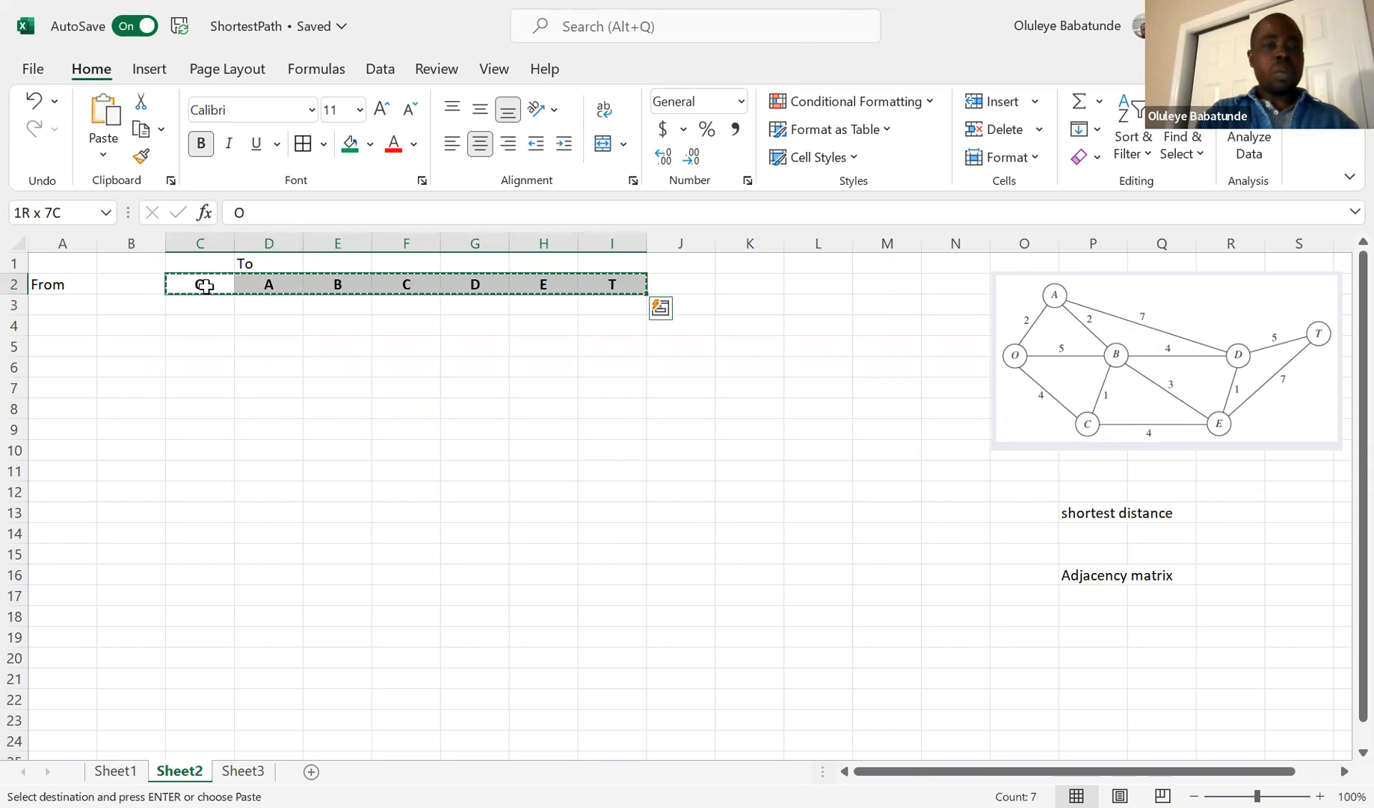
pyautogui.click(141, 304)
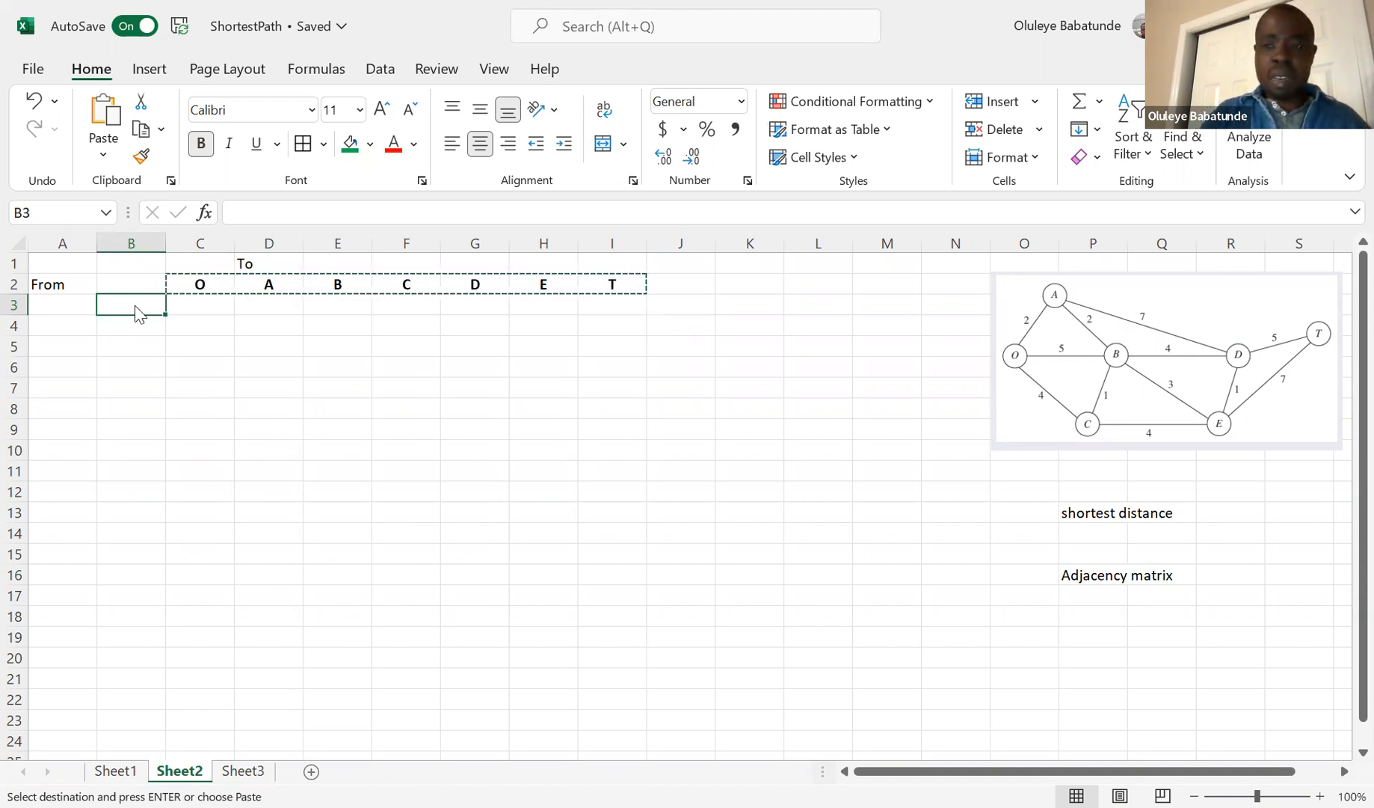
pyautogui.rightClick(137, 312)
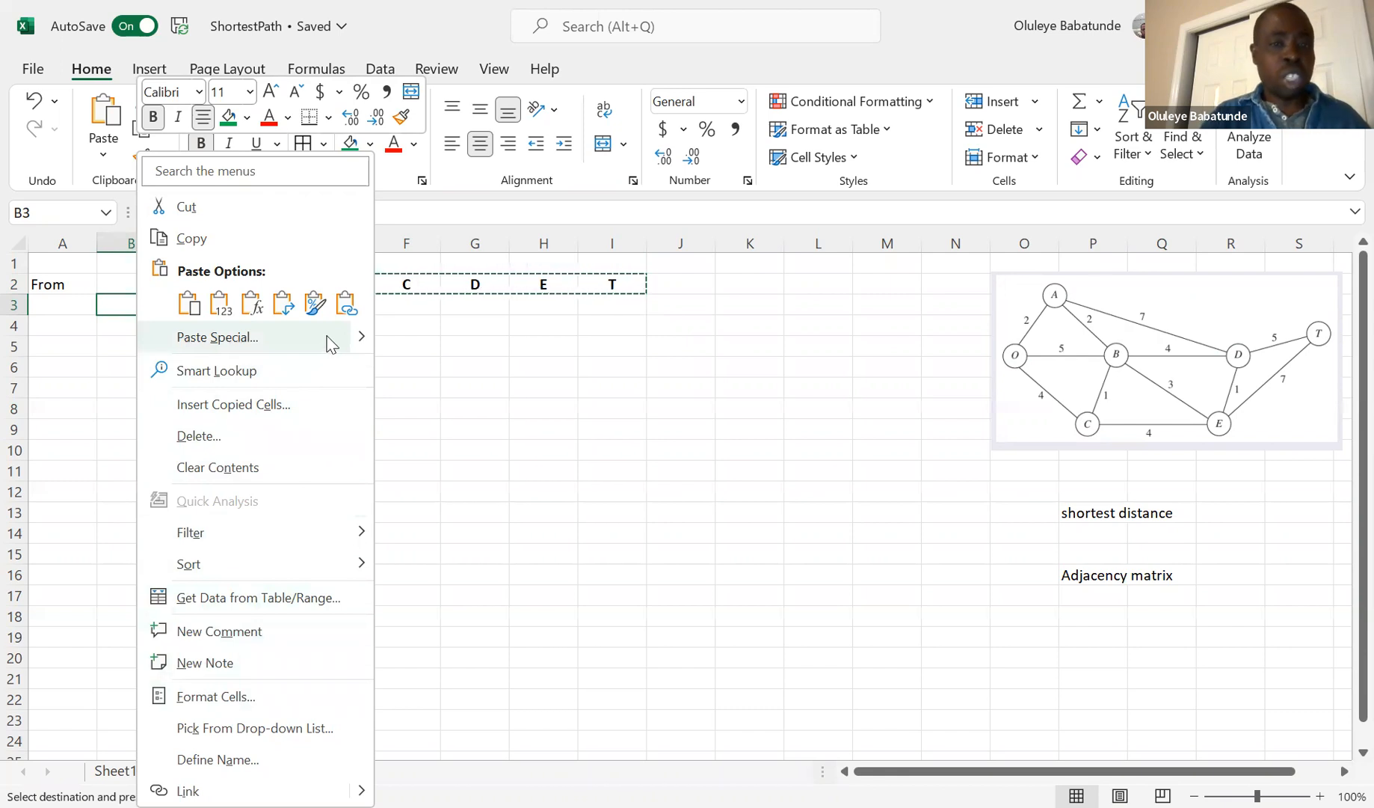
pyautogui.moveTo(357, 340)
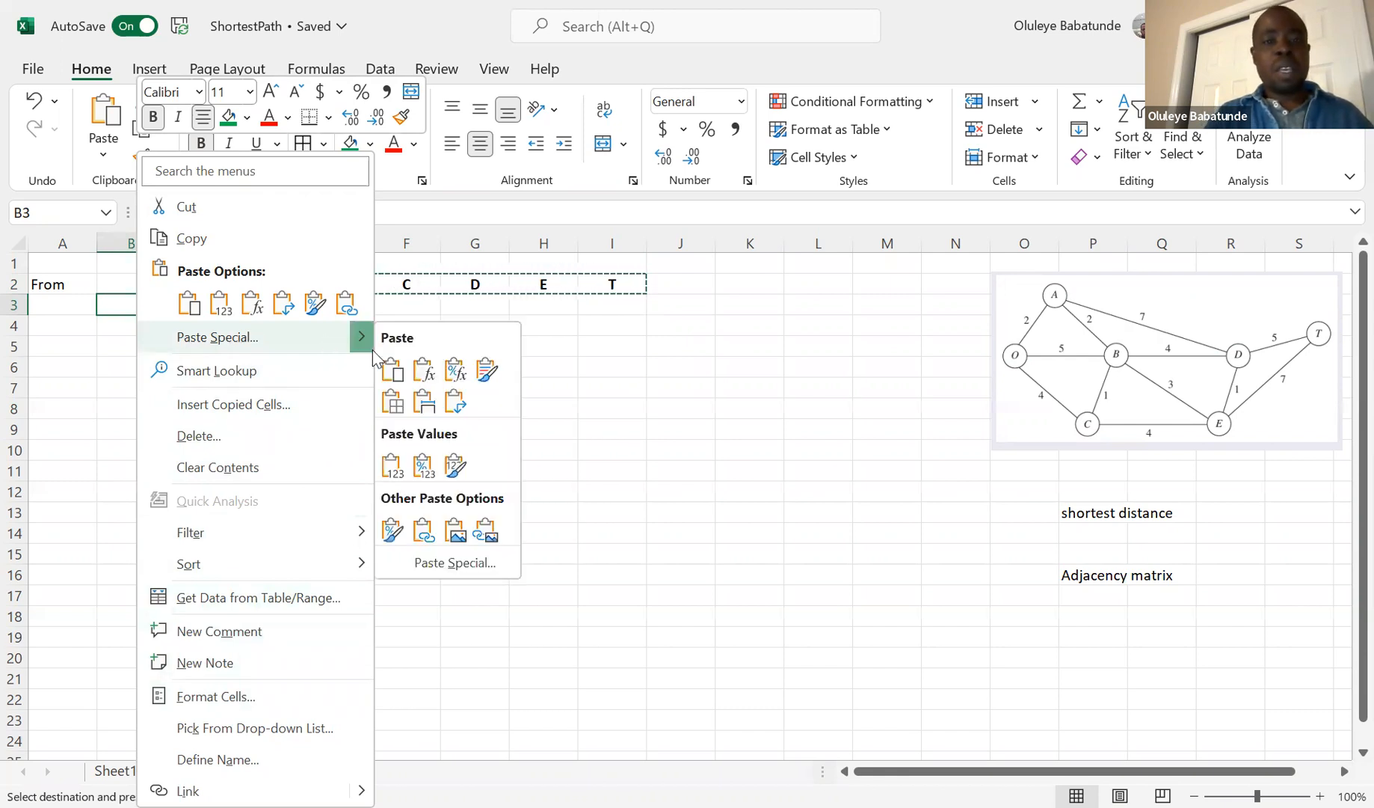
pyautogui.click(447, 563)
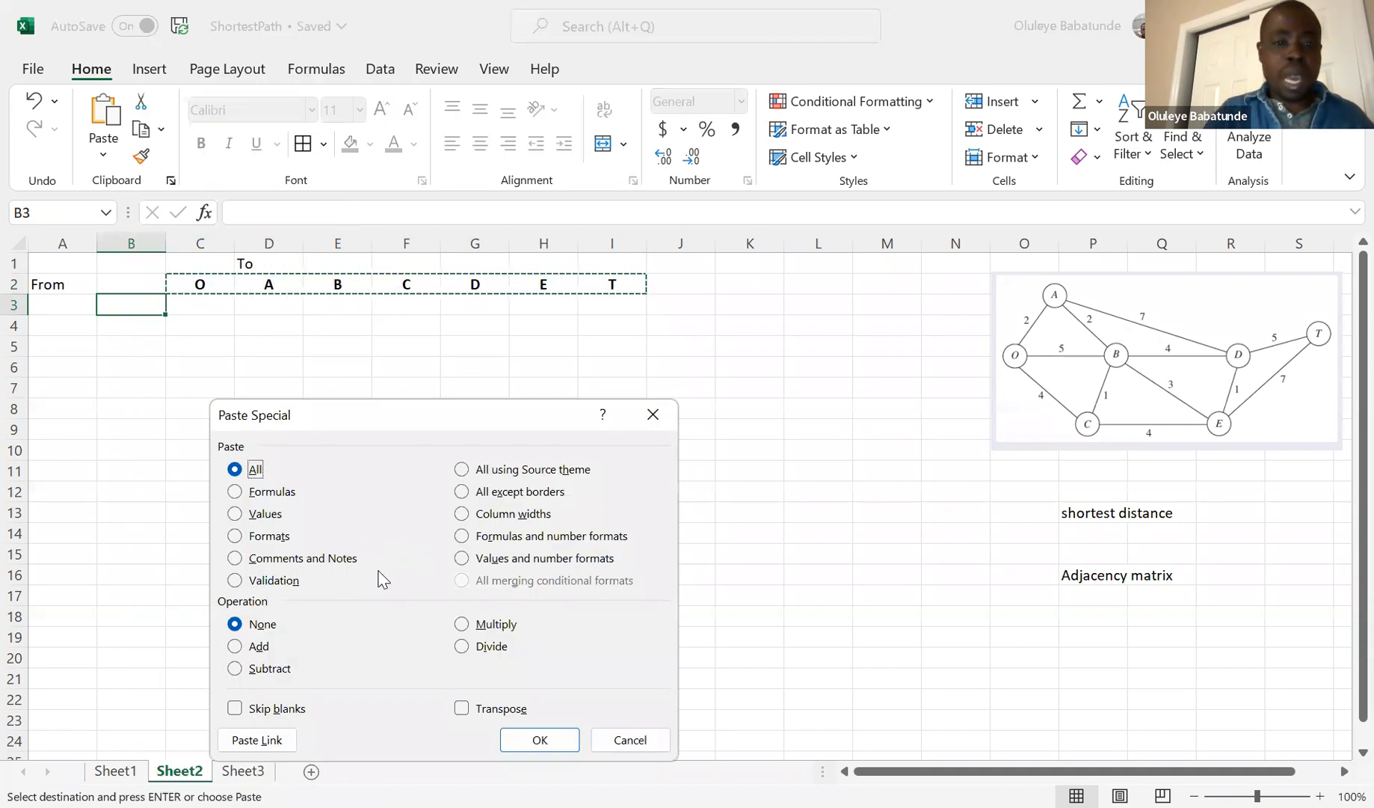
pyautogui.click(462, 708)
pyautogui.click(521, 739)
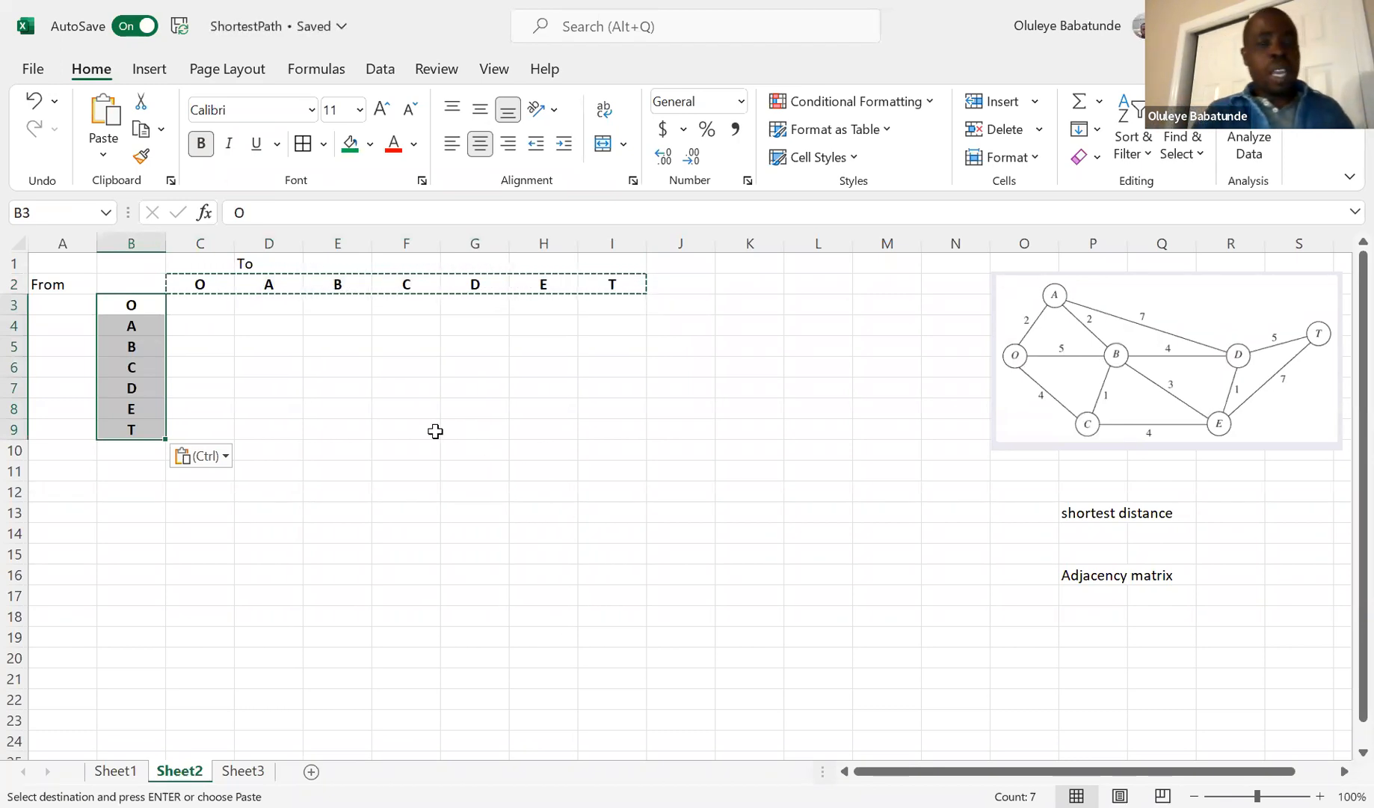
pyautogui.press('Escape')
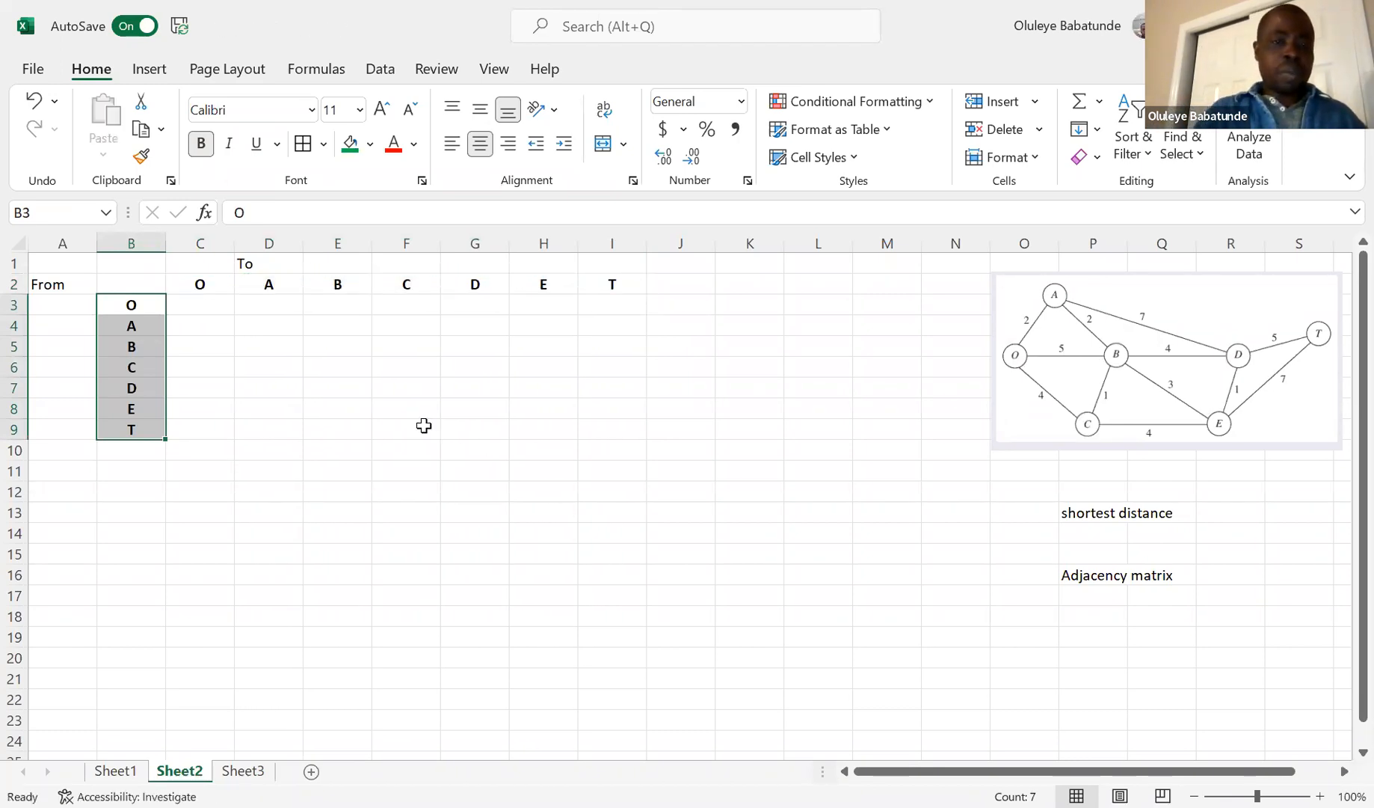
# Enter 2 in cell D3 as the distance from O to A.
pyautogui.click(203, 312)
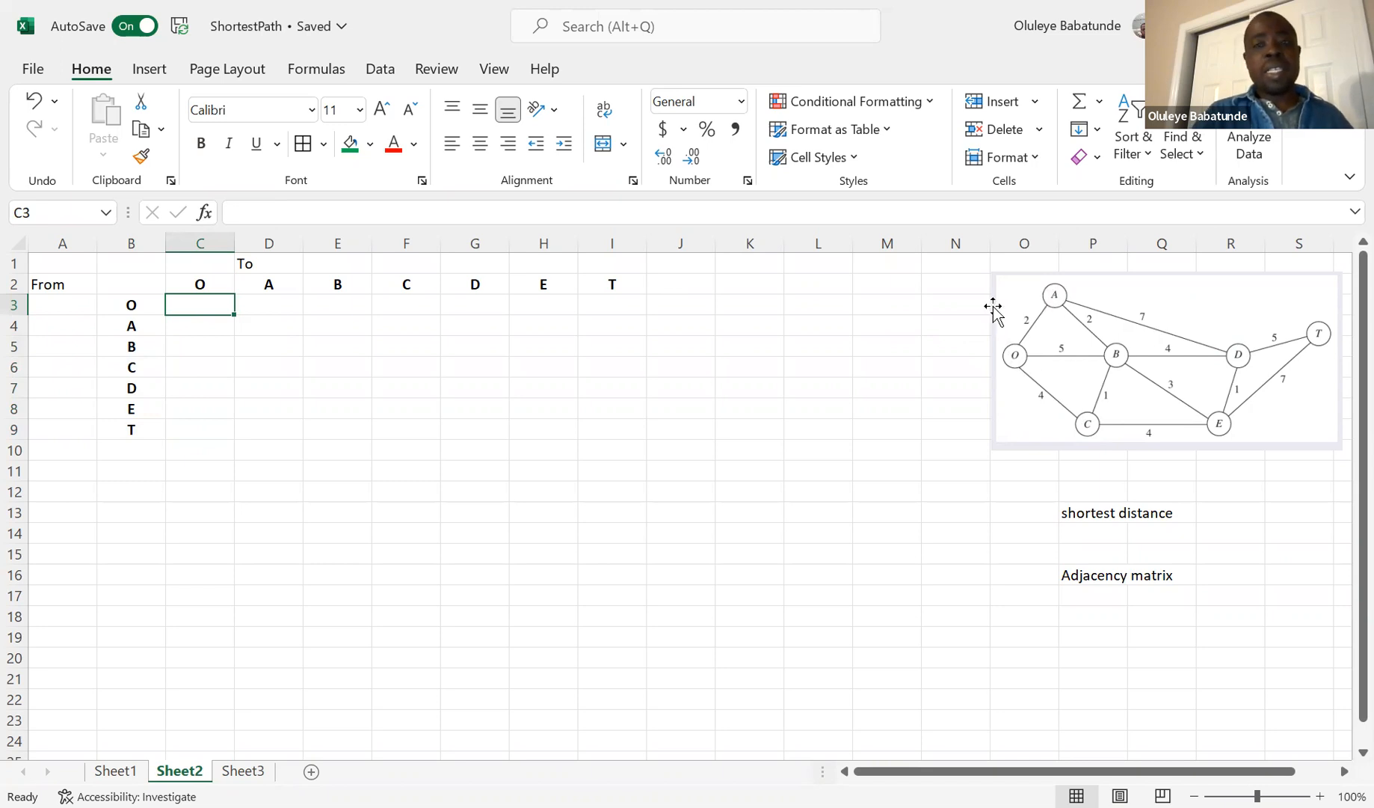
pyautogui.click(279, 302)
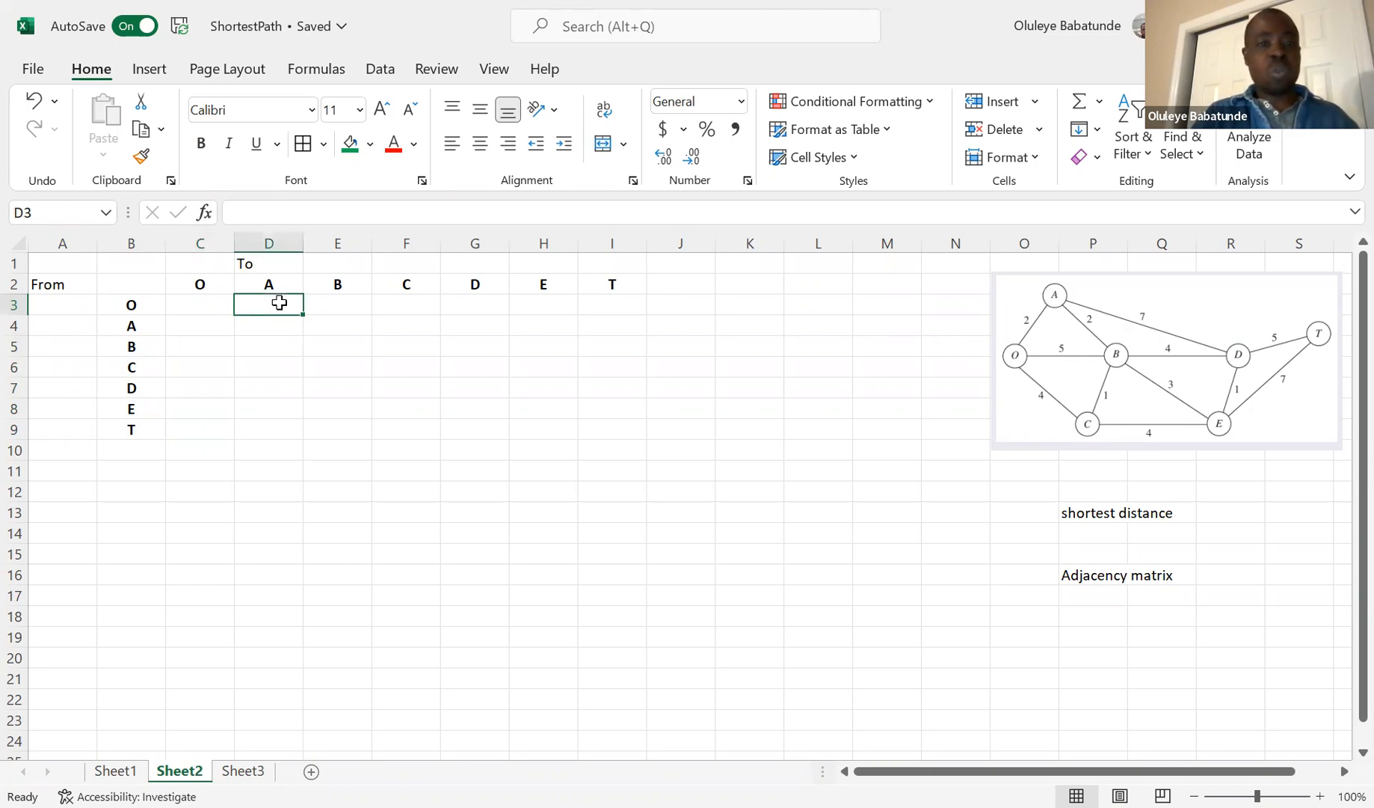
pyautogui.write('2')
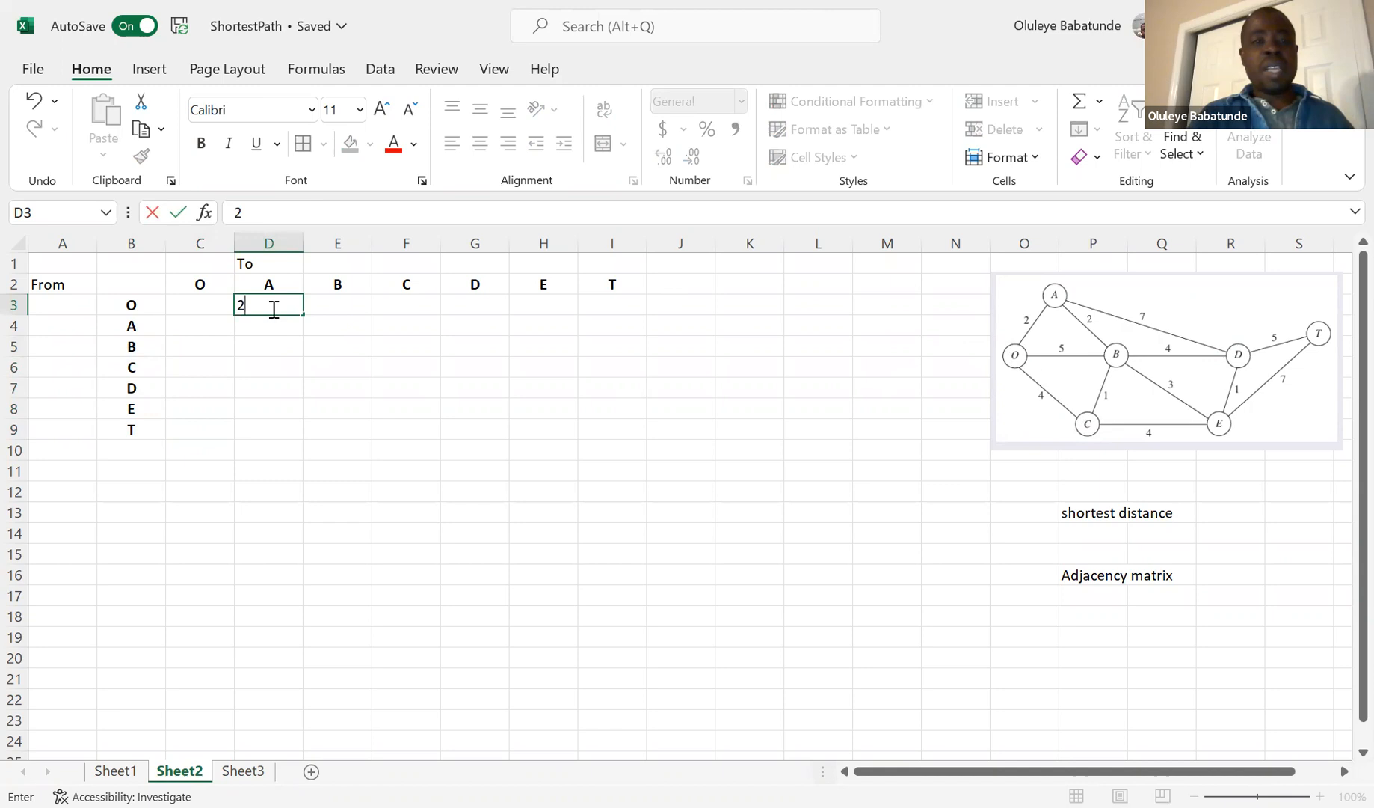
pyautogui.click(194, 306)
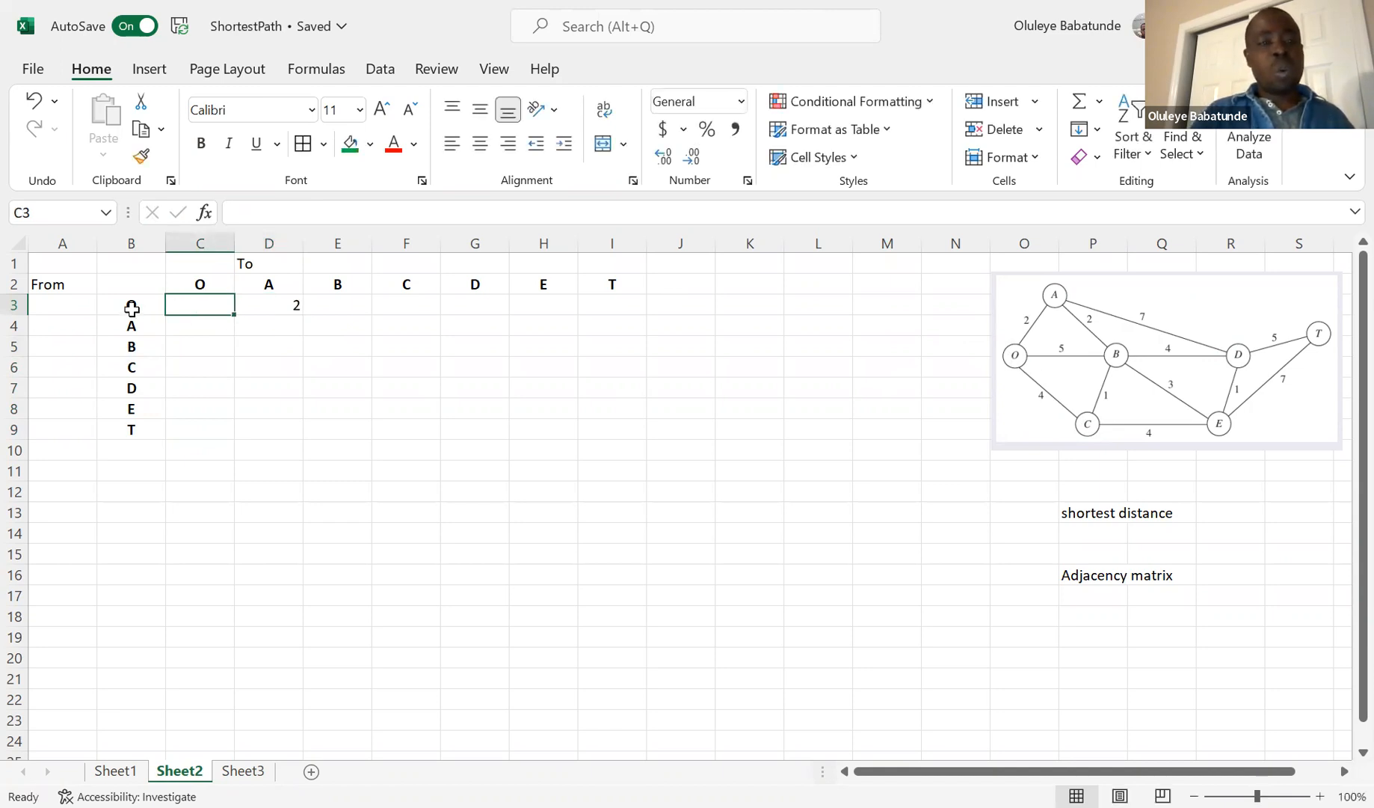
# Point out the O row and column headers, sketch a red loop at node O on the diagram, and clear it.
pyautogui.click(132, 308)
pyautogui.click(196, 282)
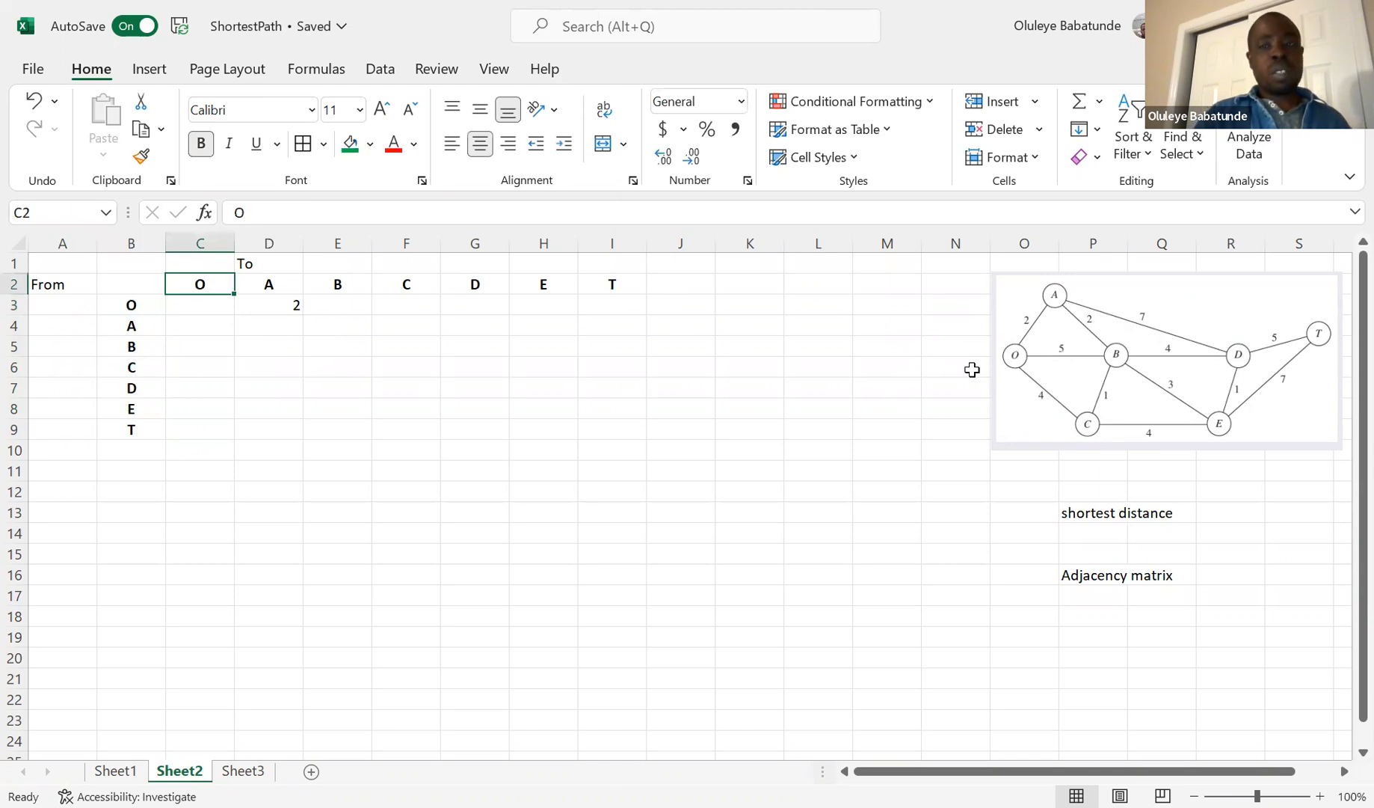
pyautogui.click(887, 123)
pyautogui.moveTo(1008, 375)
pyautogui.mouseDown()
pyautogui.moveTo(961, 375)
pyautogui.moveTo(1015, 305)
pyautogui.moveTo(1017, 344)
pyautogui.mouseUp()
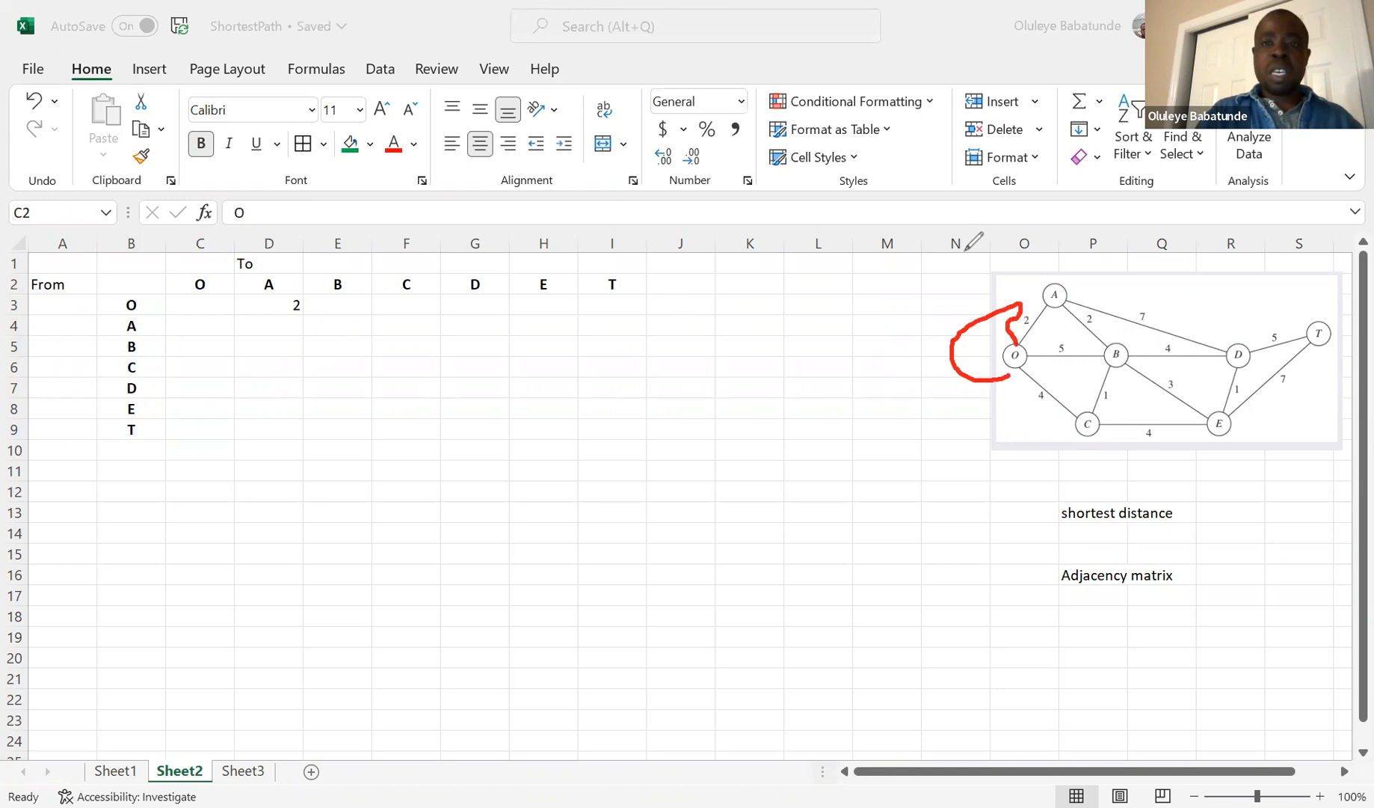
pyautogui.moveTo(1017, 365)
pyautogui.mouseDown()
pyautogui.moveTo(998, 378)
pyautogui.moveTo(970, 353)
pyautogui.moveTo(981, 329)
pyautogui.moveTo(1010, 329)
pyautogui.moveTo(1020, 348)
pyautogui.mouseUp()
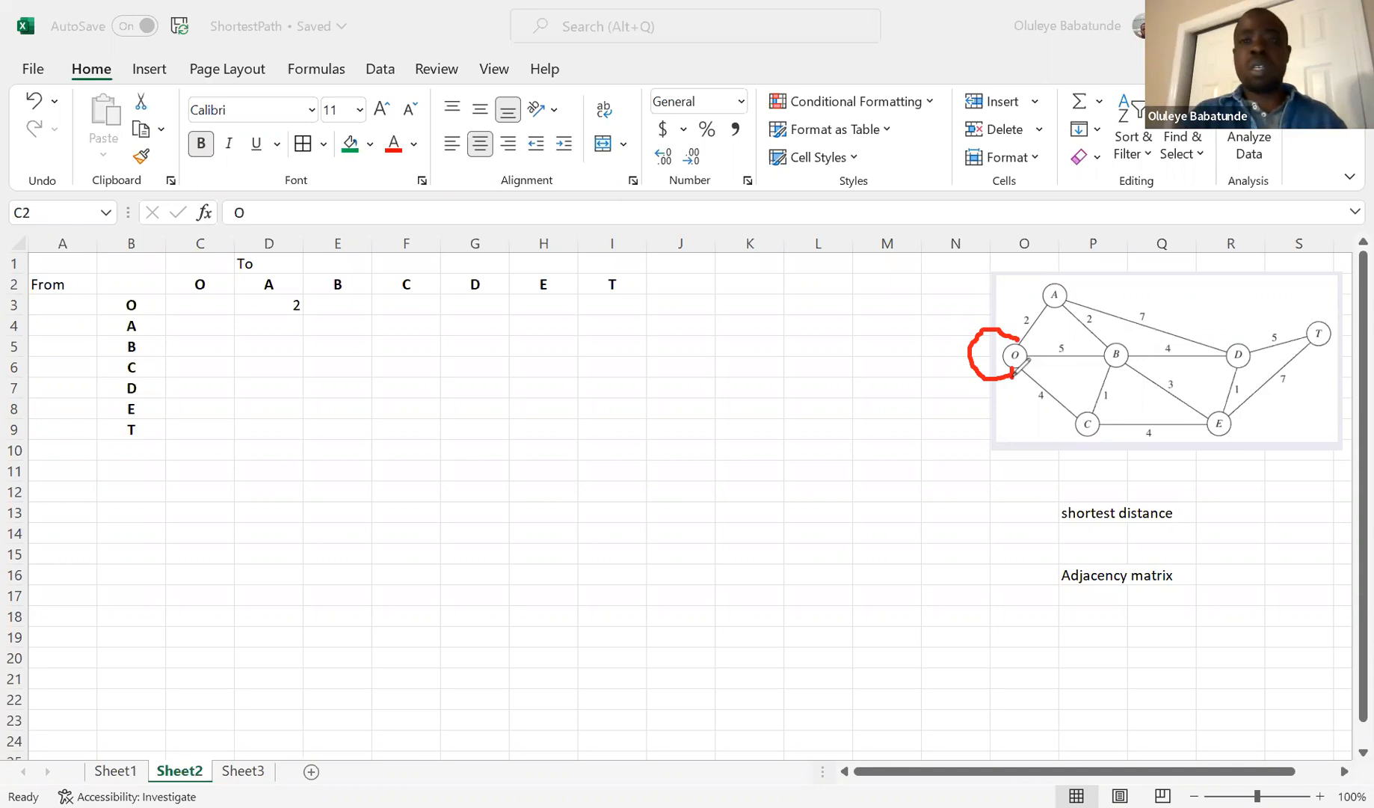
pyautogui.click(975, 177)
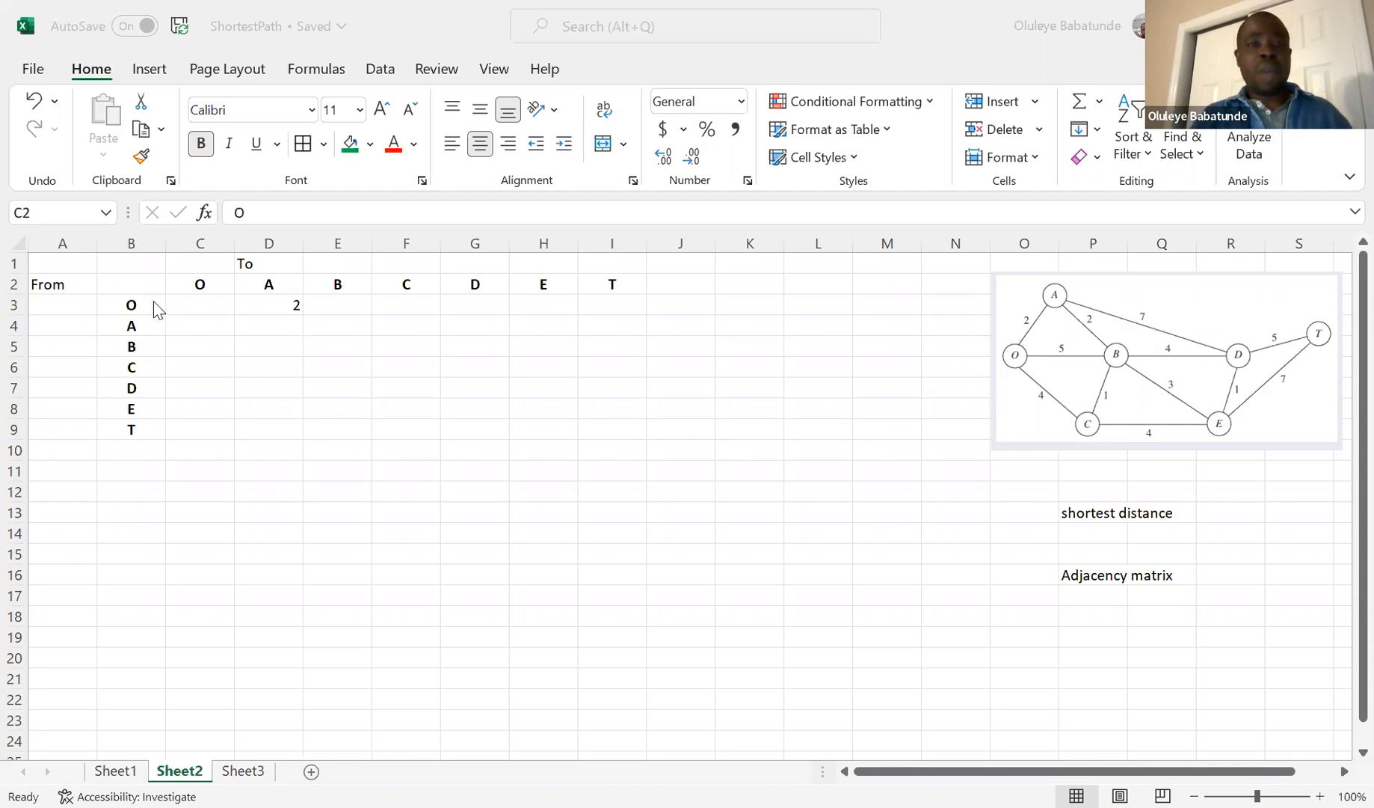
pyautogui.click(134, 305)
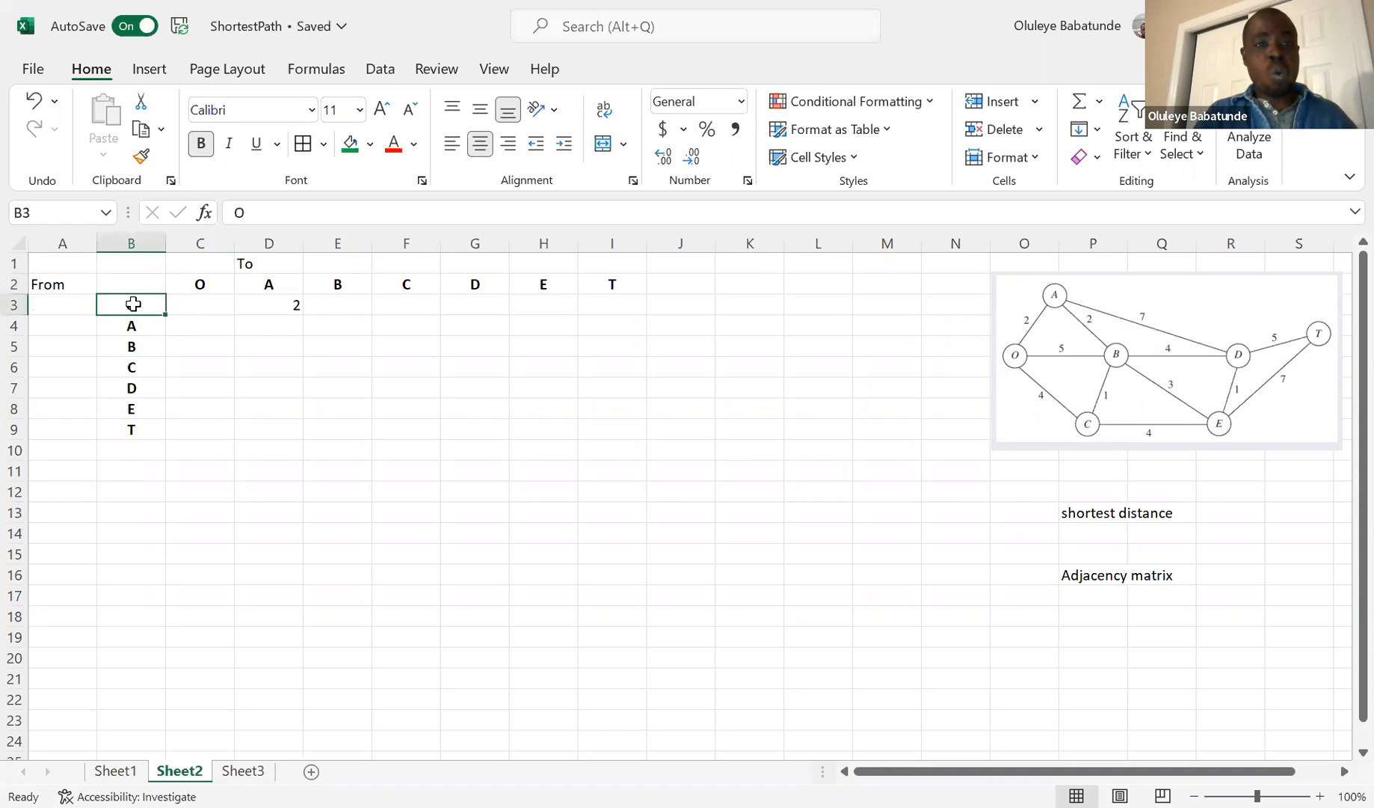
pyautogui.click(263, 288)
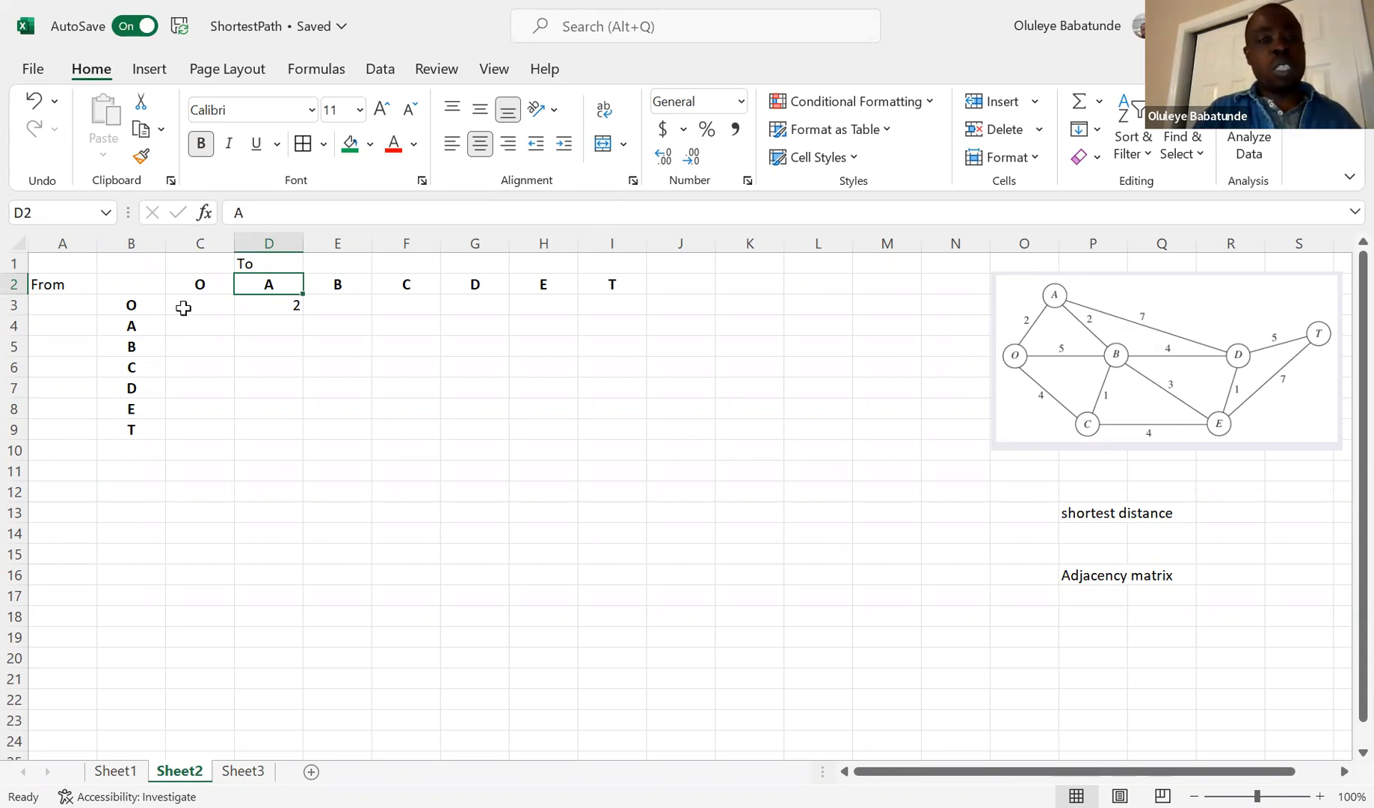
pyautogui.click(137, 308)
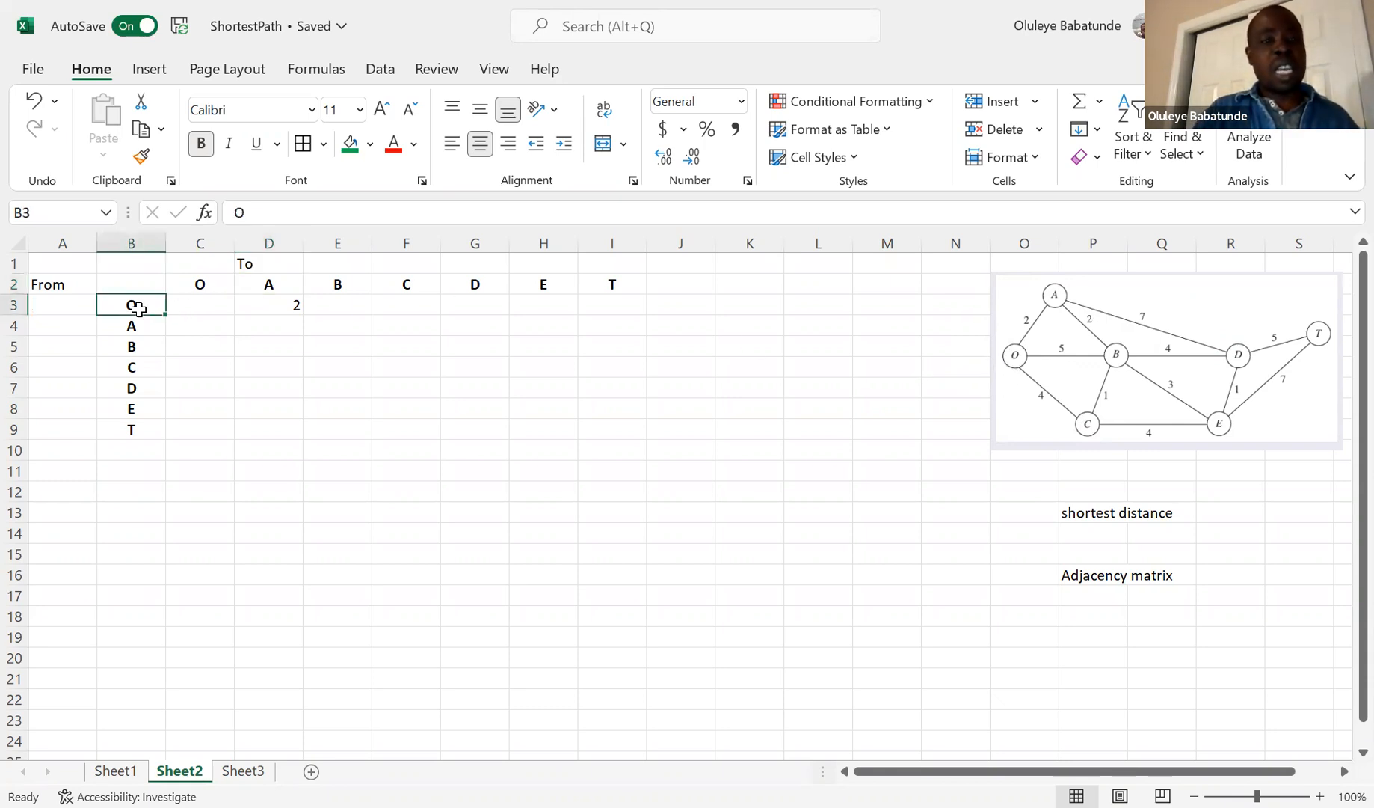
# Enter 4 in cell F3 as the distance from O to C.
pyautogui.click(405, 313)
pyautogui.write('4')
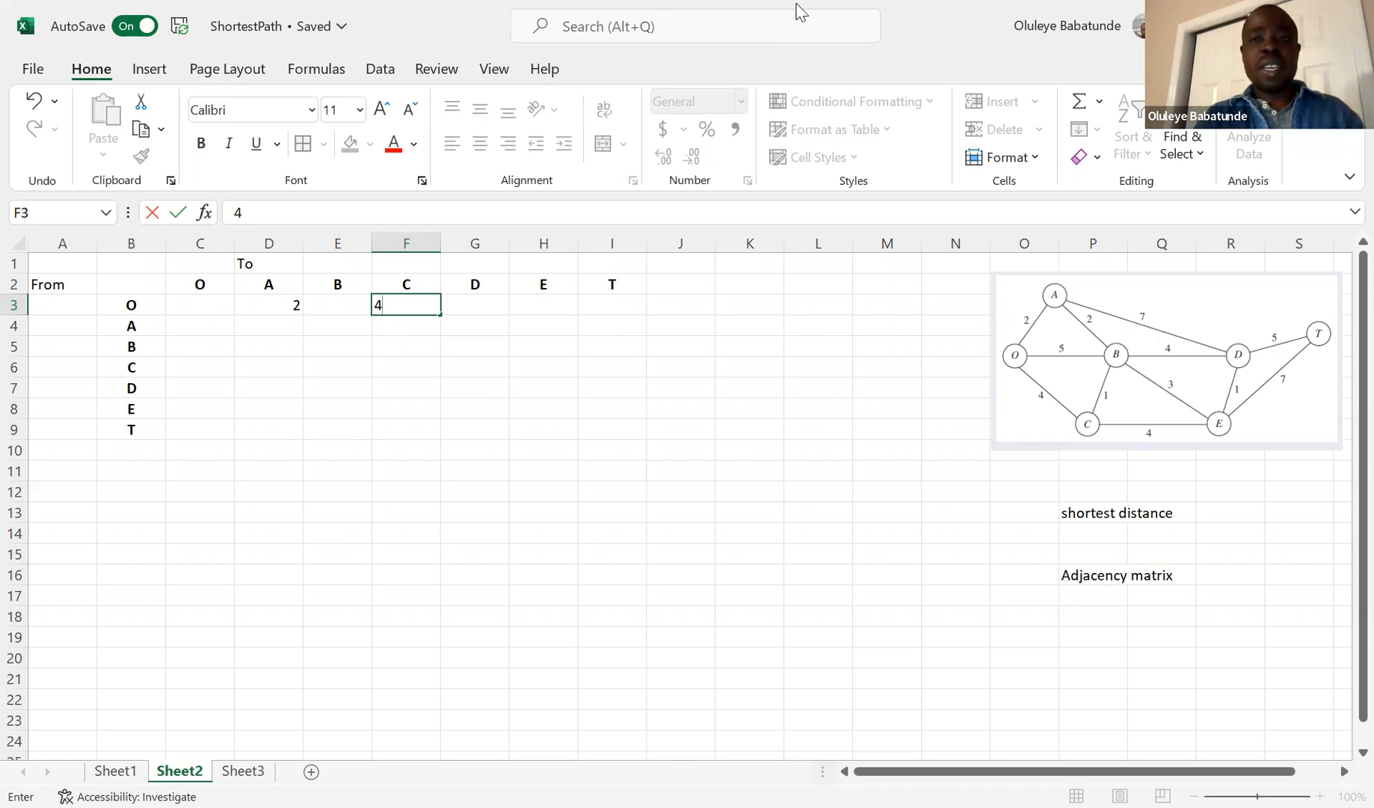
# Sketch a red arrow beside the O–A edge of the network diagram and clear it again.
pyautogui.click(797, 3)
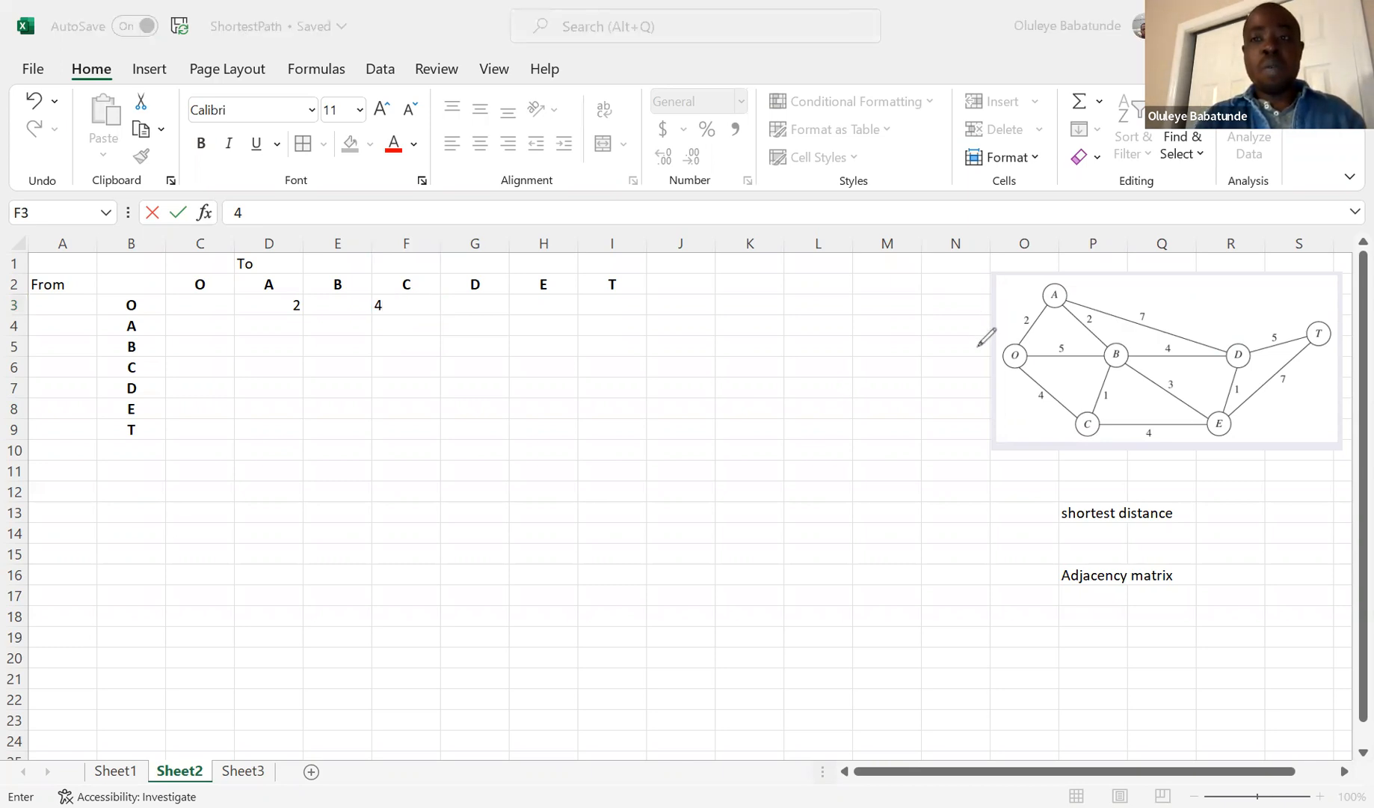
pyautogui.moveTo(978, 346)
pyautogui.mouseDown()
pyautogui.moveTo(1019, 285)
pyautogui.moveTo(1003, 284)
pyautogui.moveTo(1031, 297)
pyautogui.mouseUp()
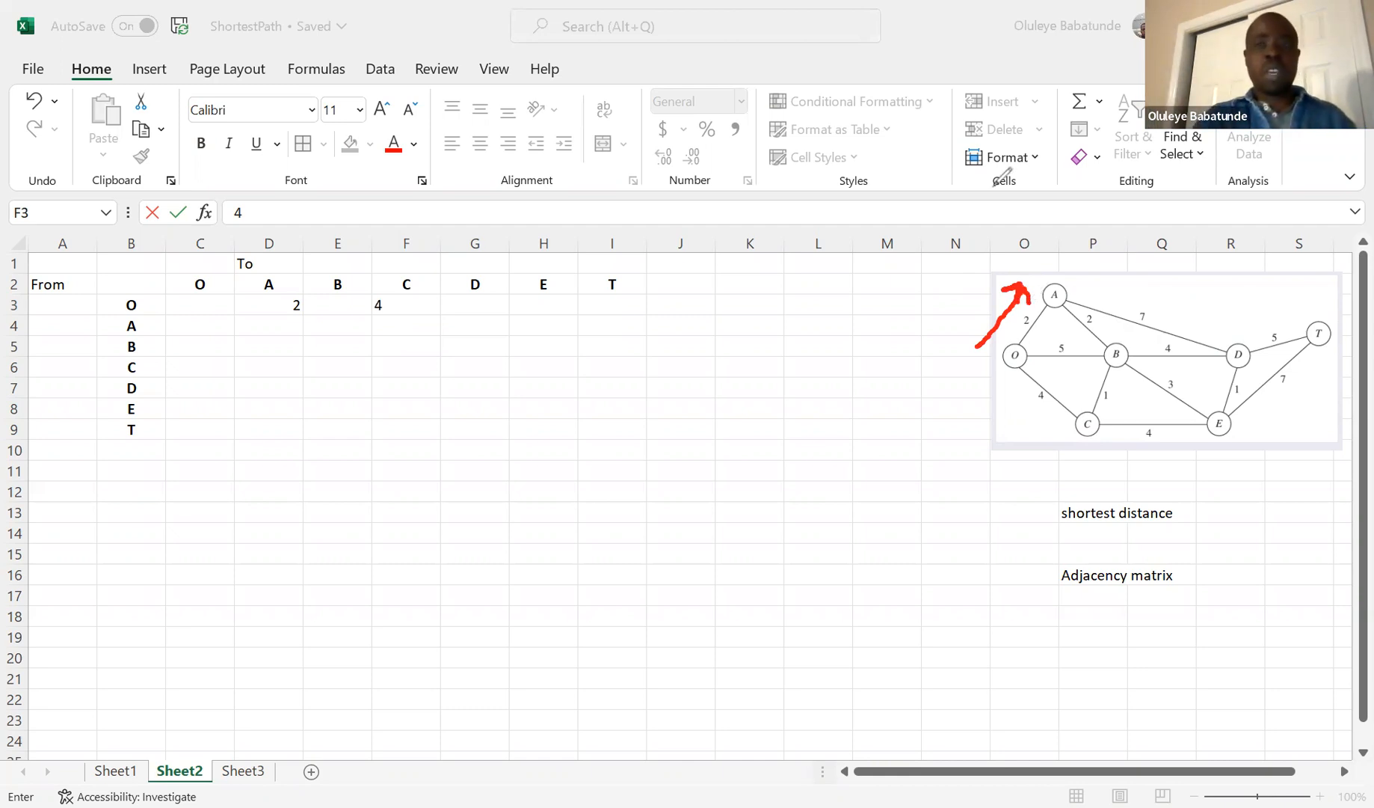
pyautogui.hotkey('ctrl', 'z')
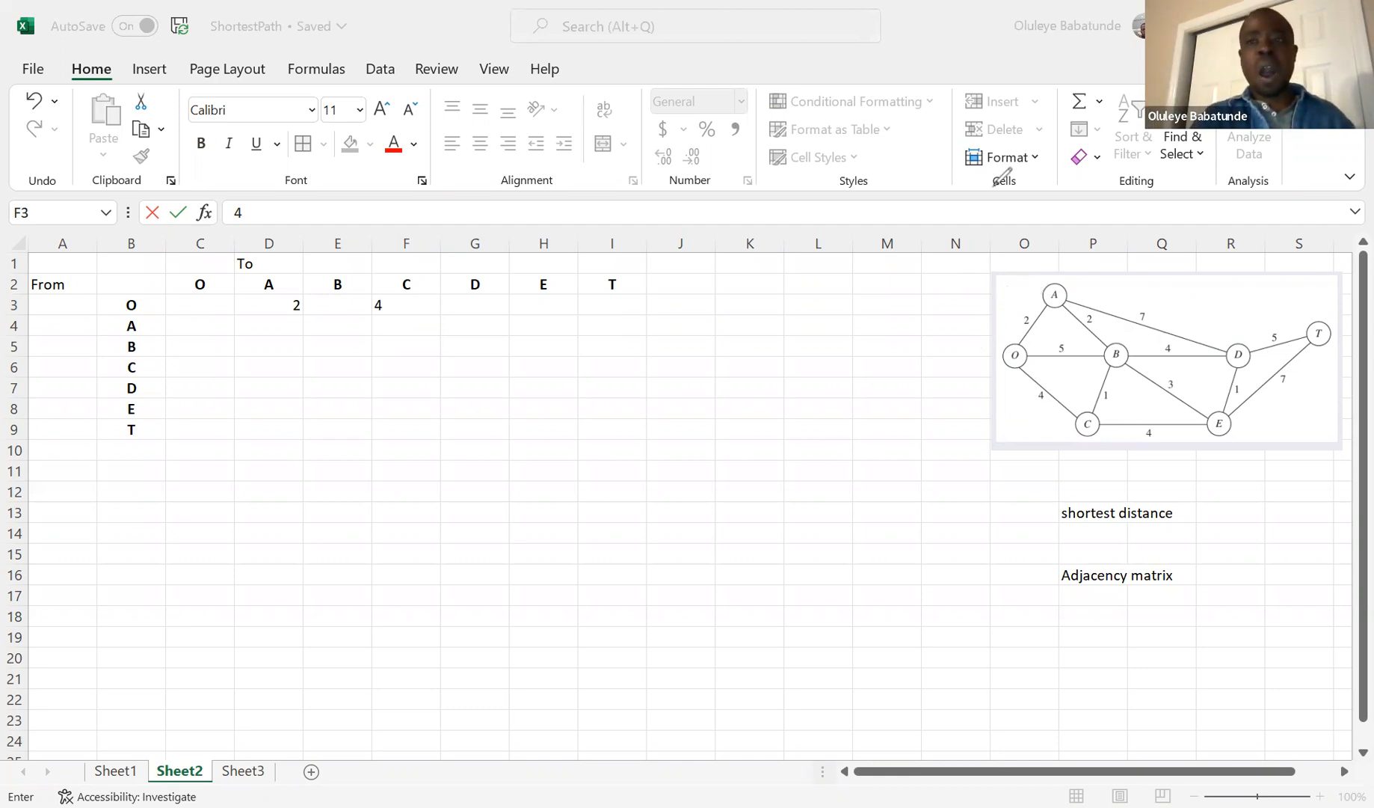
# Copy the matrix in Sheet3, return to Sheet2 and clear the distances entered in D3:F3.
pyautogui.click(239, 753)
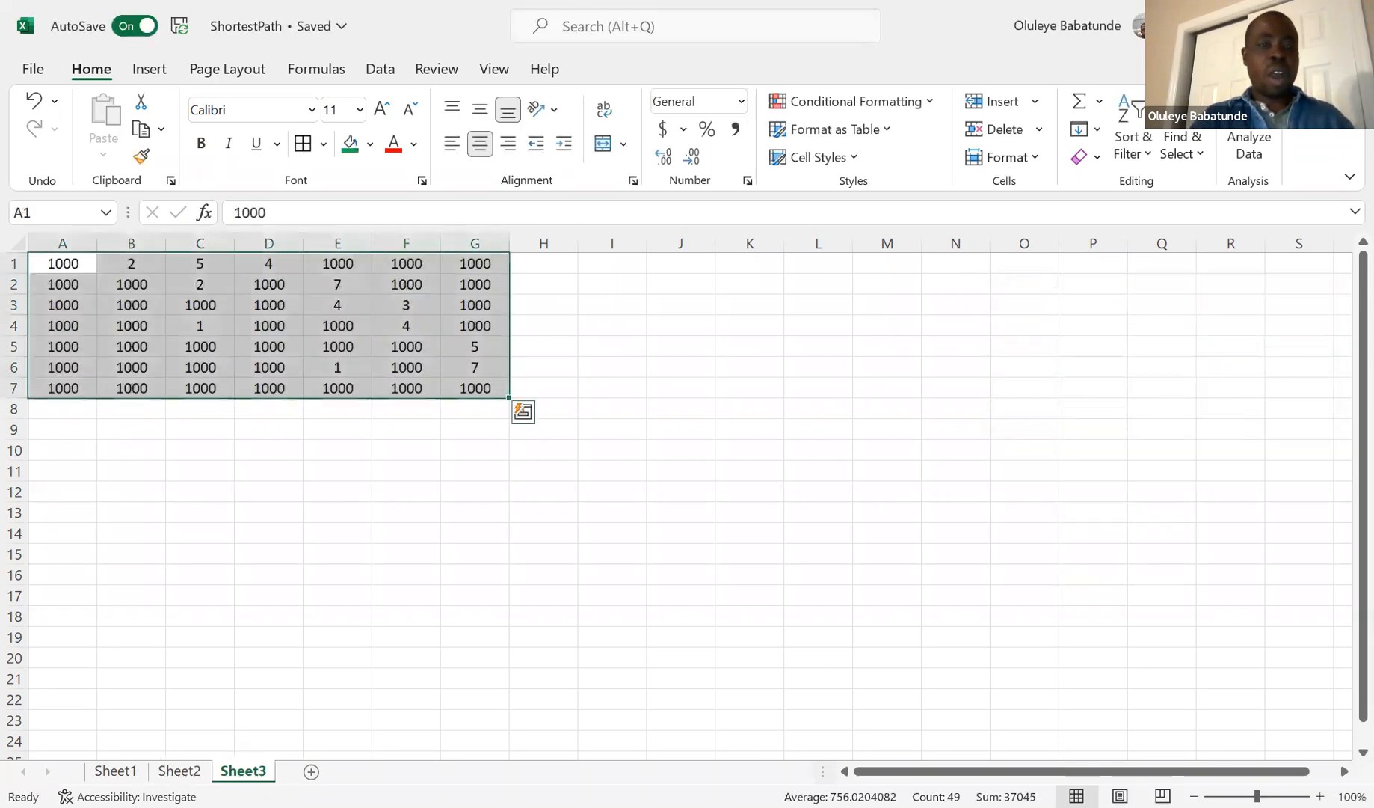
pyautogui.hotkey('ctrl', 'c')
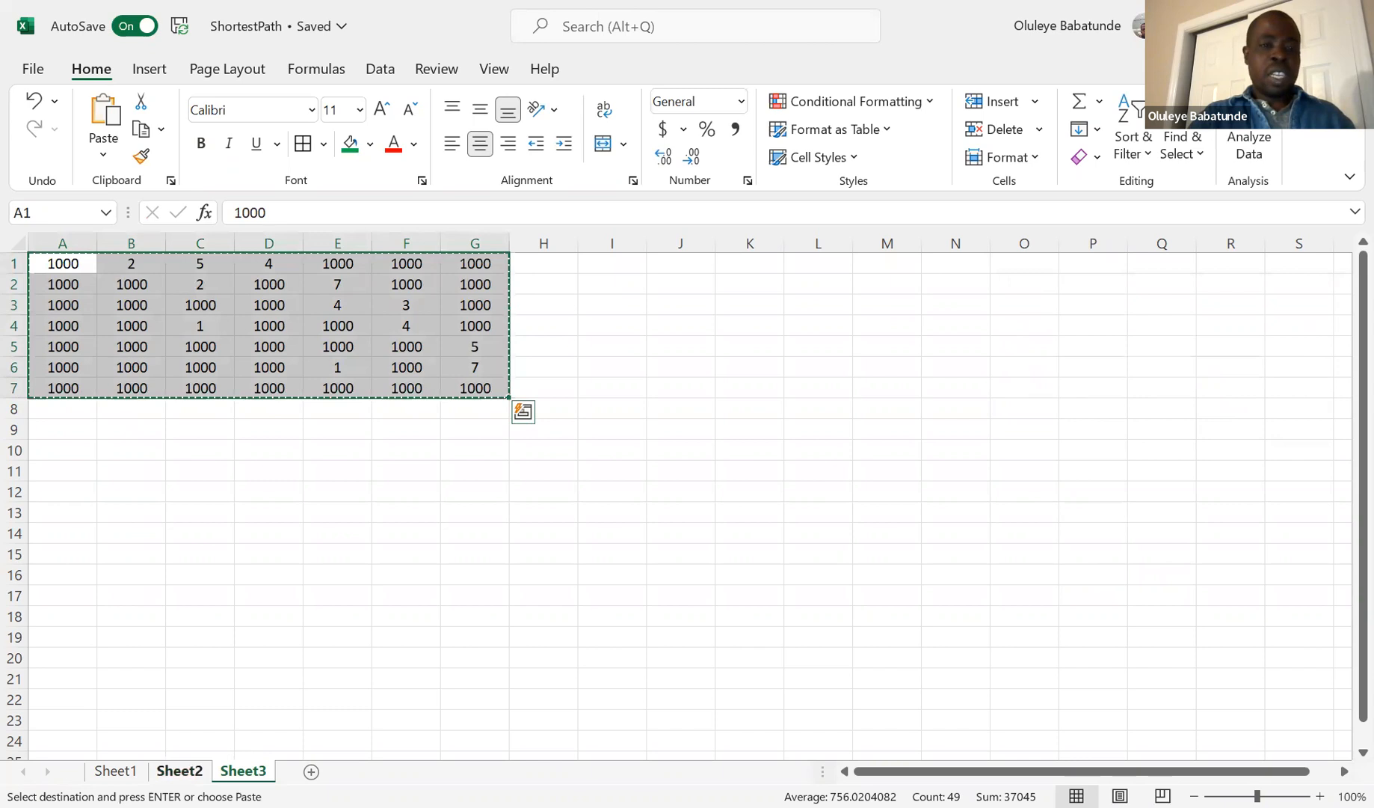
pyautogui.click(180, 771)
pyautogui.click(291, 304)
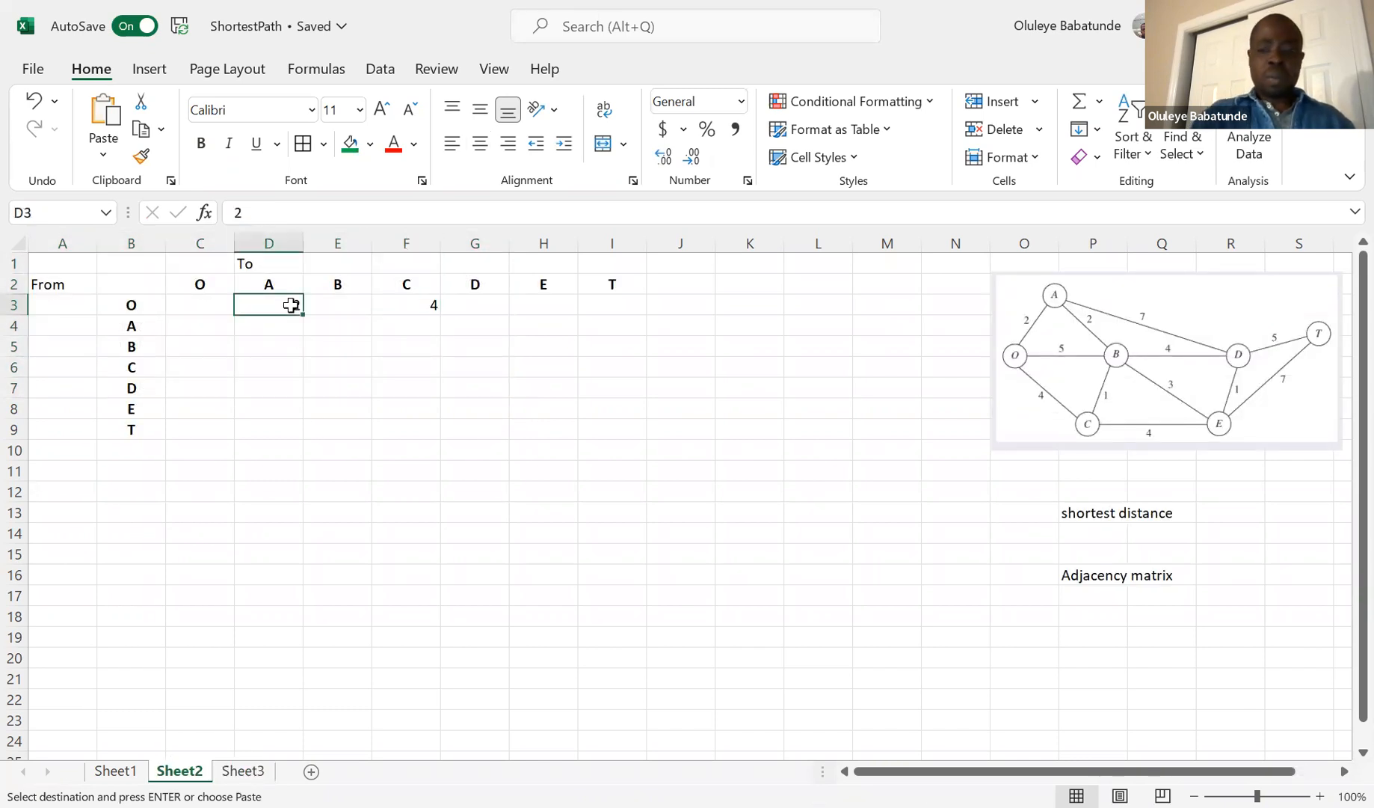
pyautogui.hotkey('shift', 'Right')
pyautogui.hotkey('shift', 'Right')
pyautogui.press('Delete')
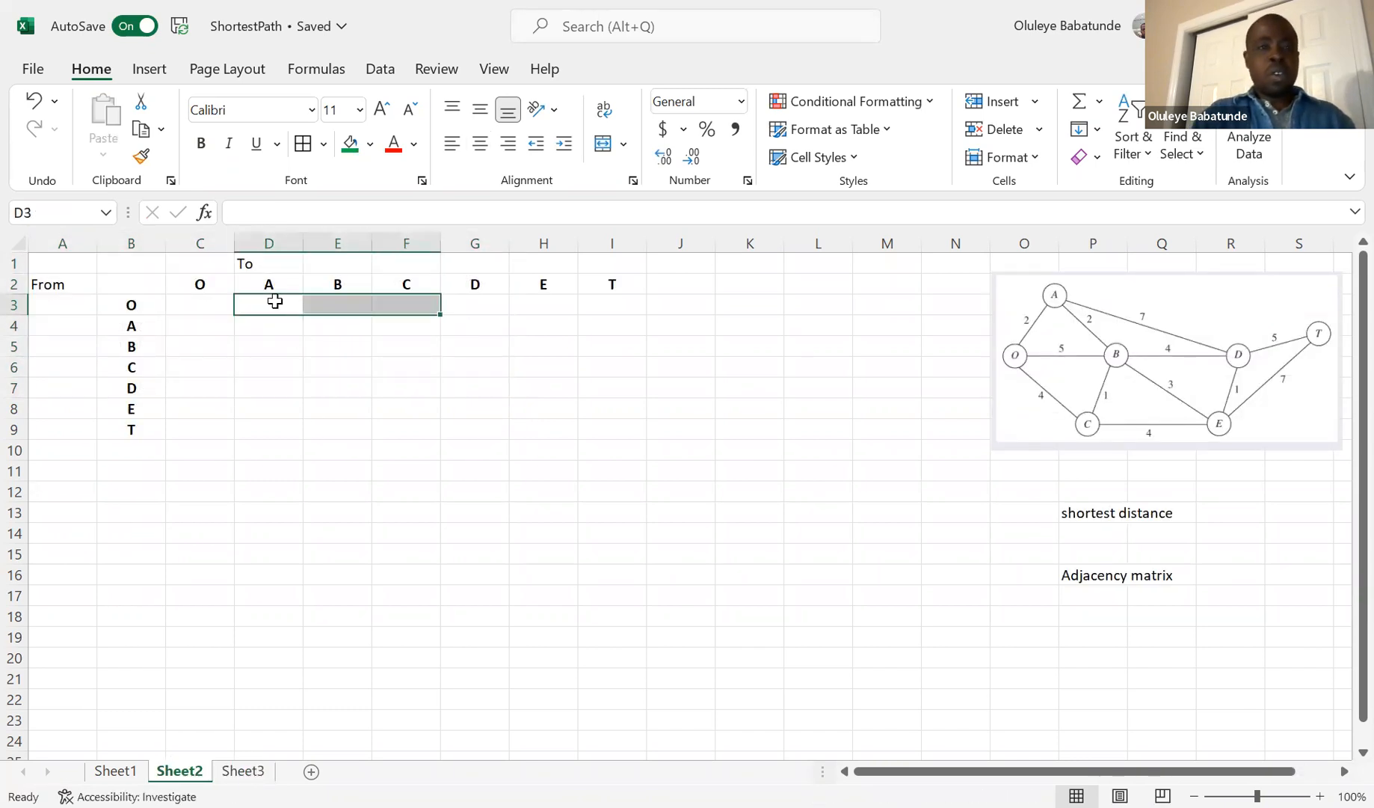
# Copy the distance matrix in A1:G7 of Sheet3 and try to paste it into C3:I9 of Sheet2.
pyautogui.click(214, 304)
pyautogui.hotkey('shift', 'Right')
pyautogui.hotkey('shift', 'Right')
pyautogui.hotkey('shift', 'Right')
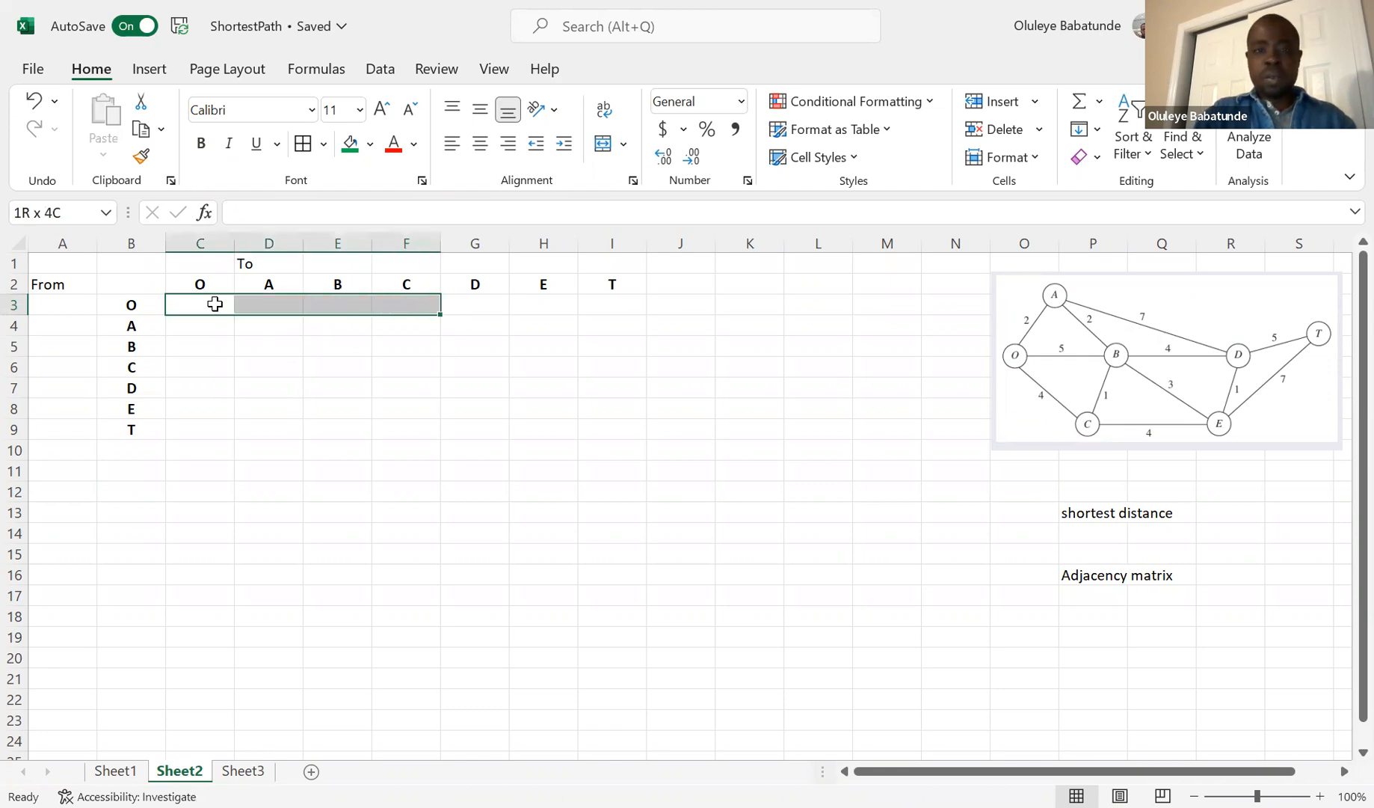
pyautogui.hotkey('shift', 'Right')
pyautogui.hotkey('shift', 'Right')
pyautogui.hotkey('shift', 'Right')
pyautogui.hotkey('shift', 'Down')
pyautogui.hotkey('shift', 'Down')
pyautogui.hotkey('shift', 'Down')
pyautogui.hotkey('shift', 'Down')
pyautogui.hotkey('shift', 'Down')
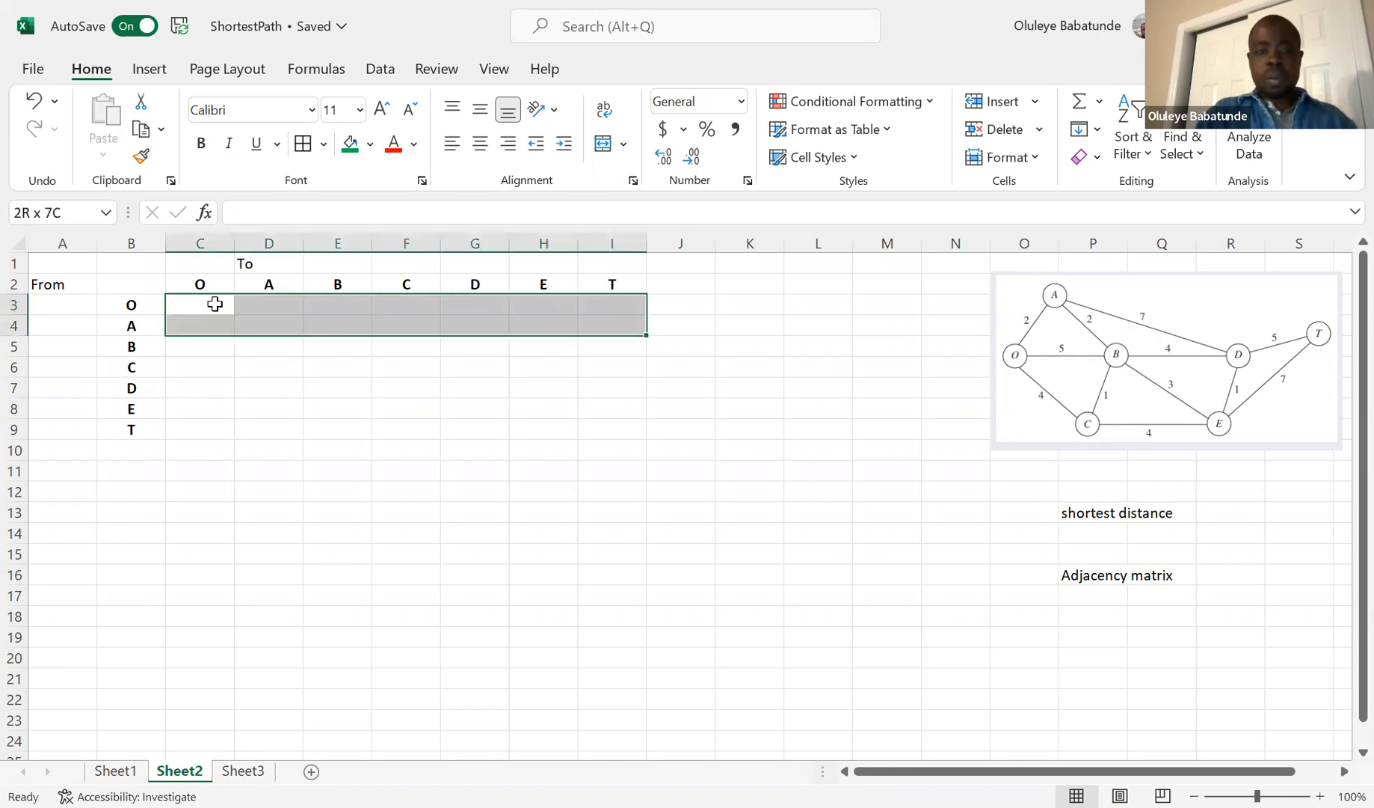
pyautogui.hotkey('shift', 'Down')
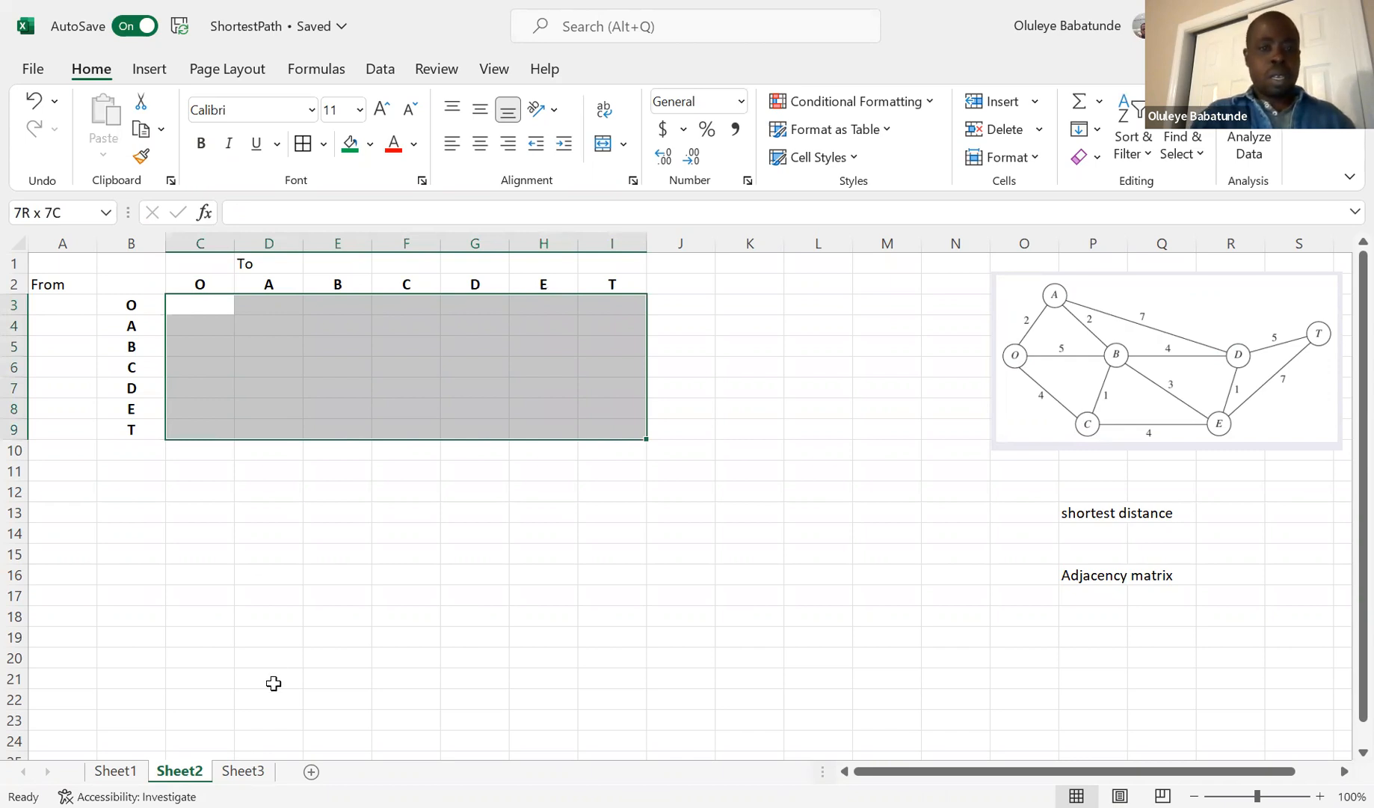
pyautogui.click(244, 770)
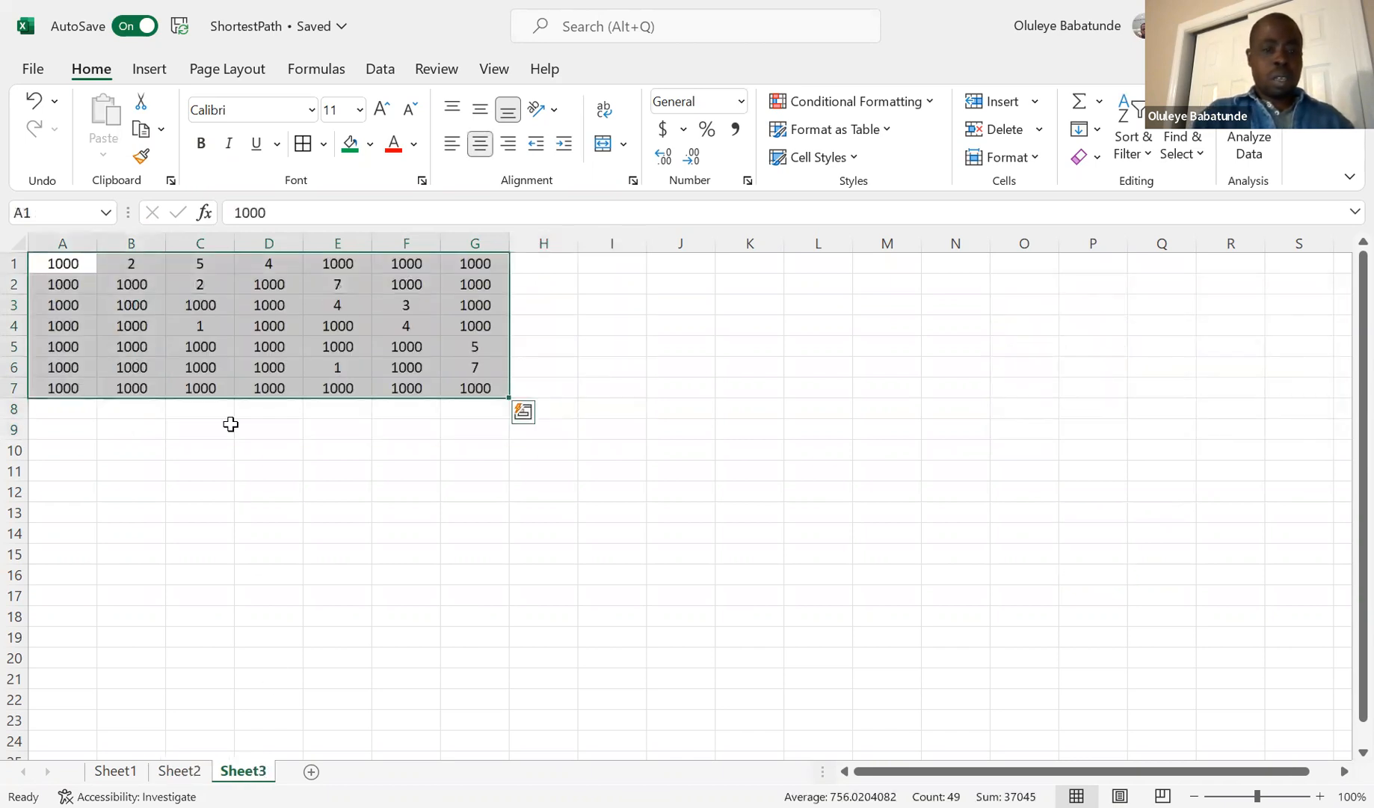
pyautogui.hotkey('ctrl', 'c')
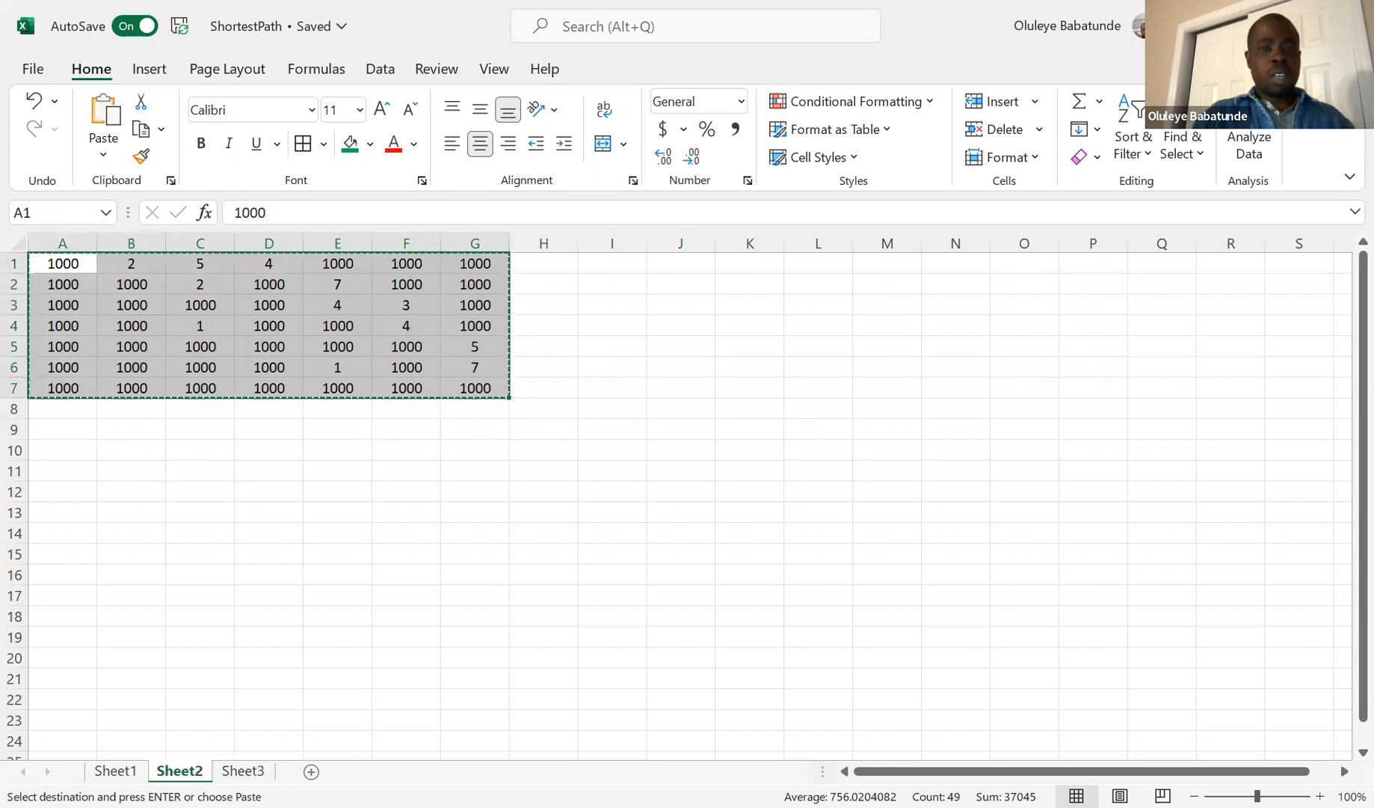
pyautogui.click(180, 770)
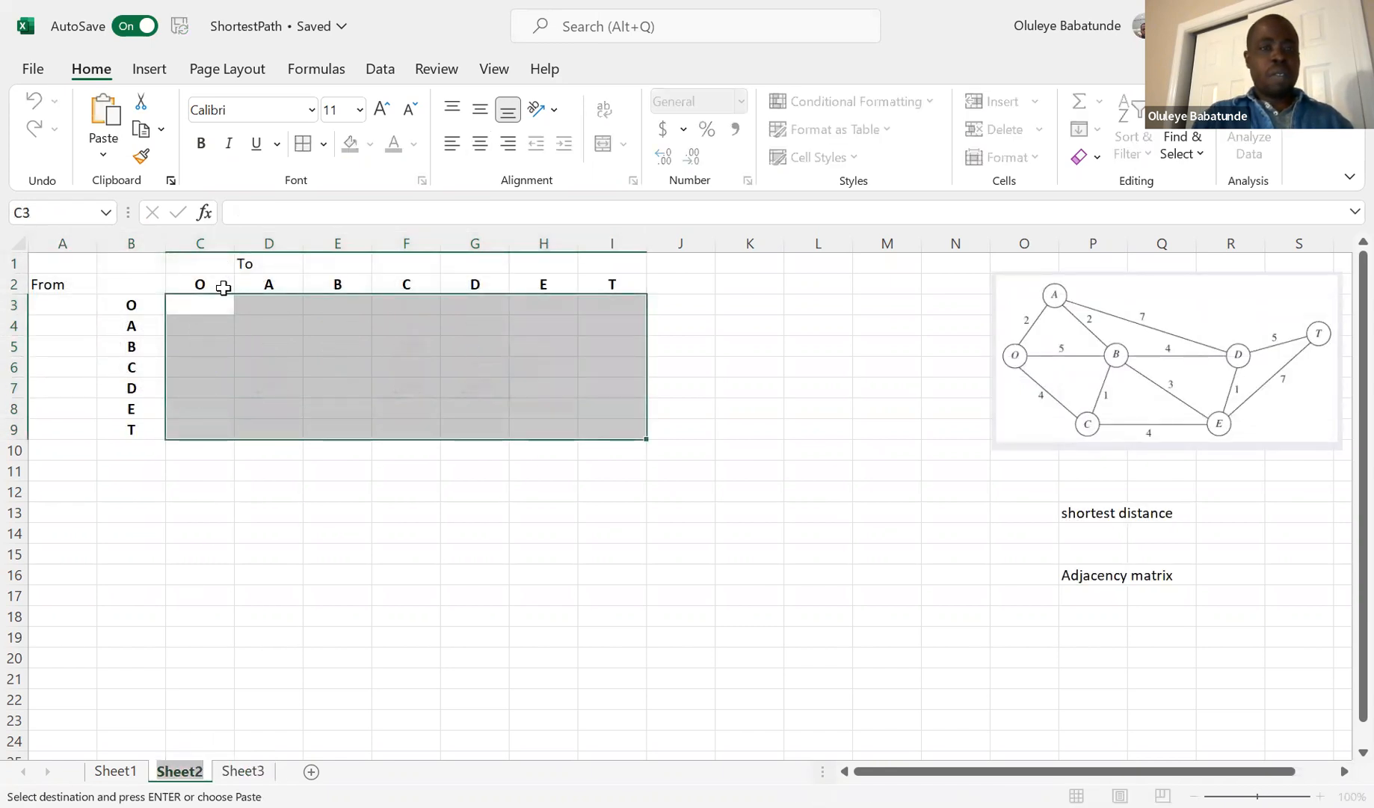
pyautogui.hotkey('ctrl', 'v')
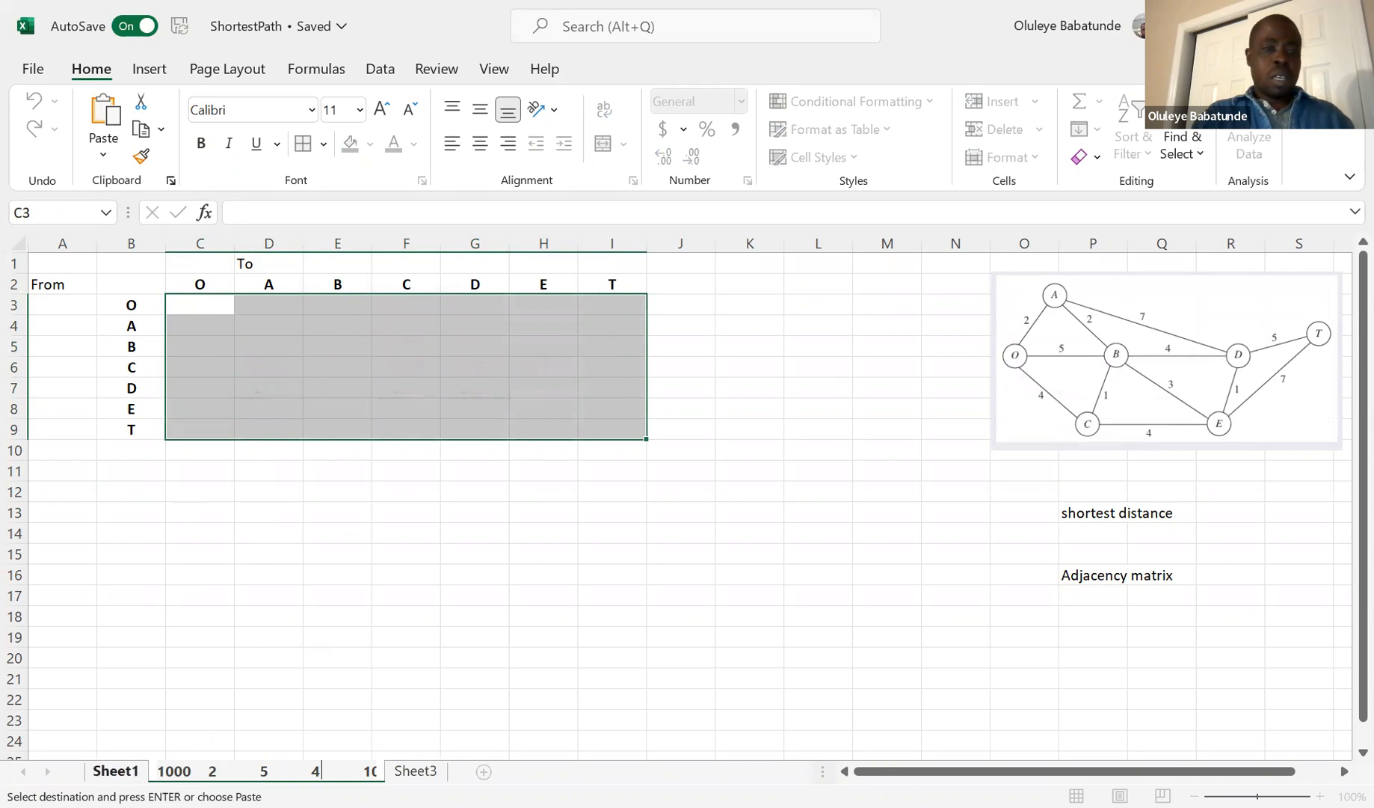
pyautogui.click(415, 771)
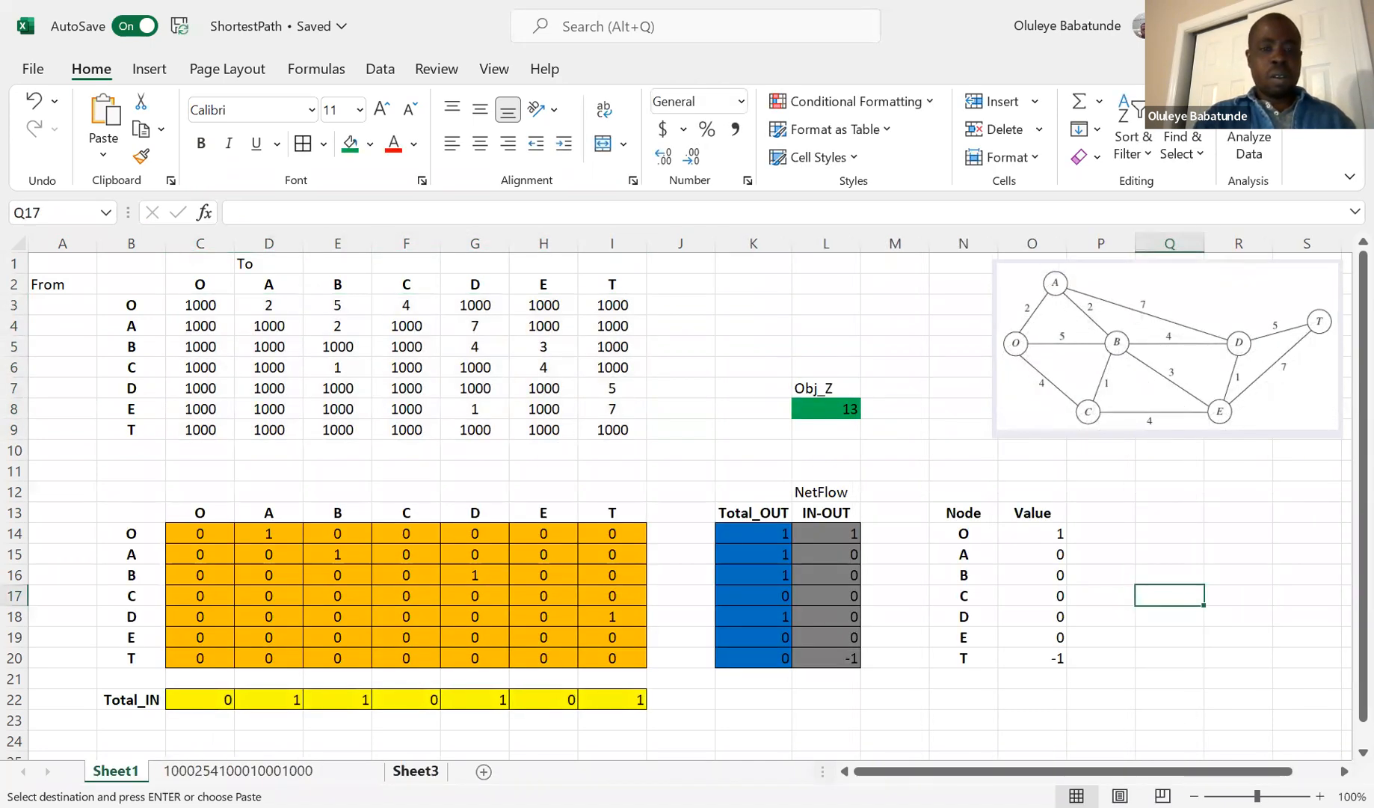
pyautogui.hotkey('ctrl', 'v')
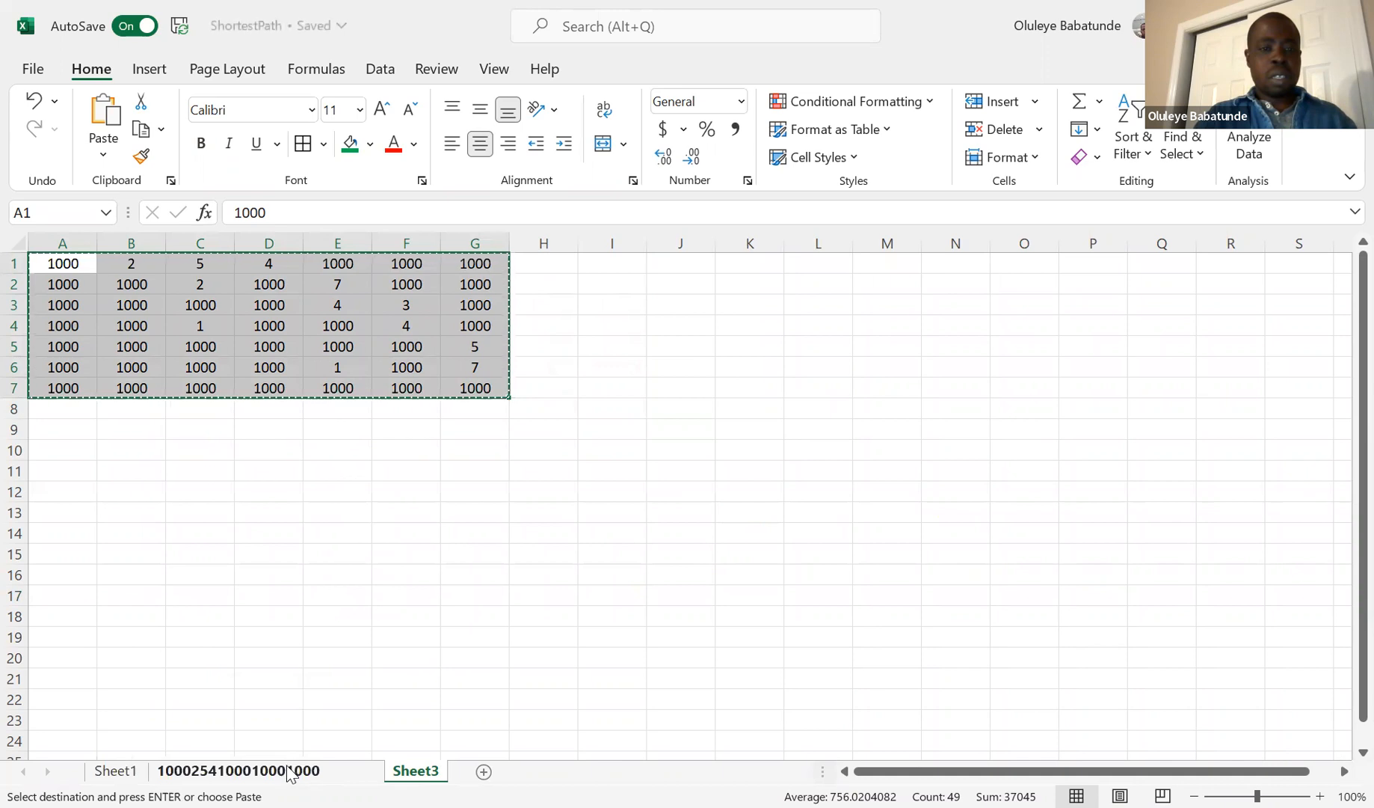
pyautogui.hotkey('ctrl', 'pageup')
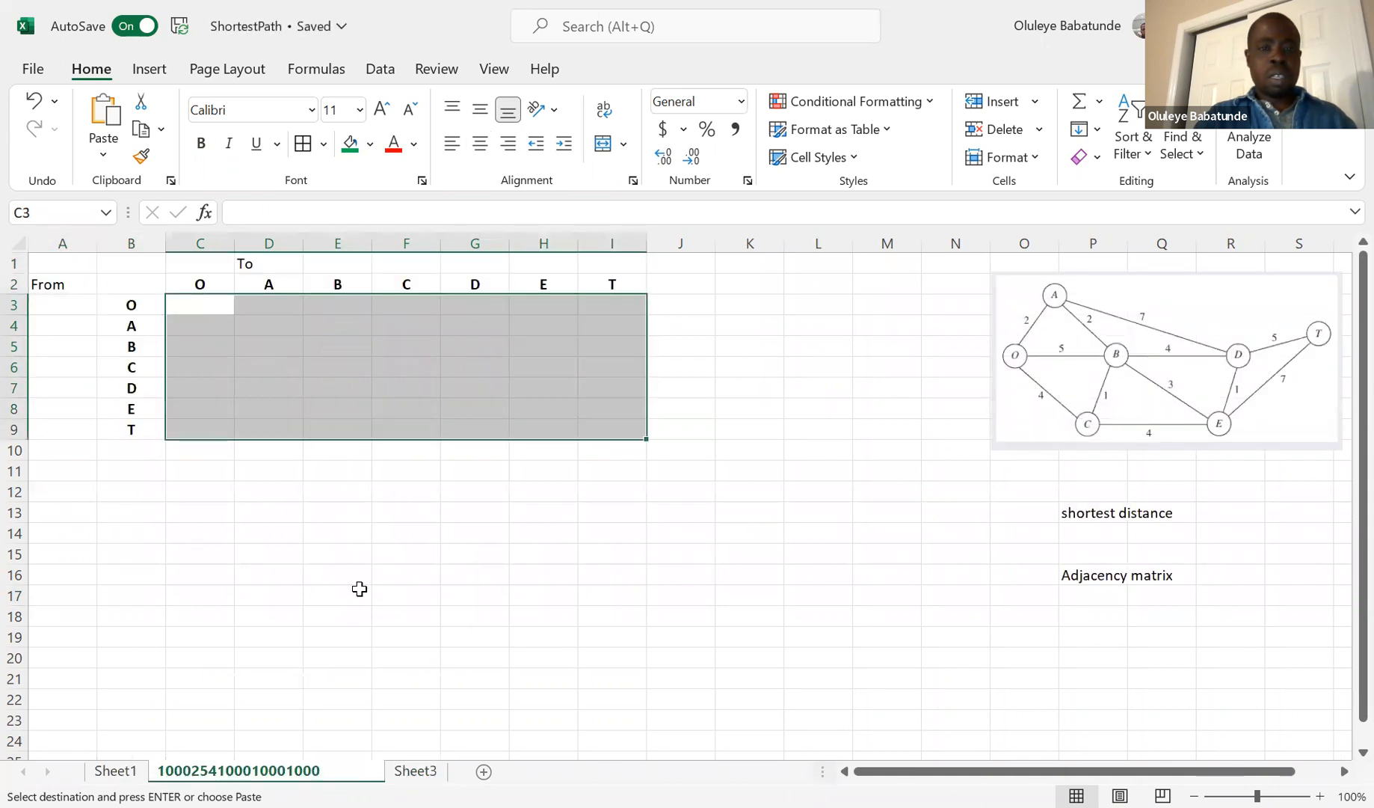
# Paste the copied distance matrix into C3:I9 under the From and To node headers.
pyautogui.click(200, 305)
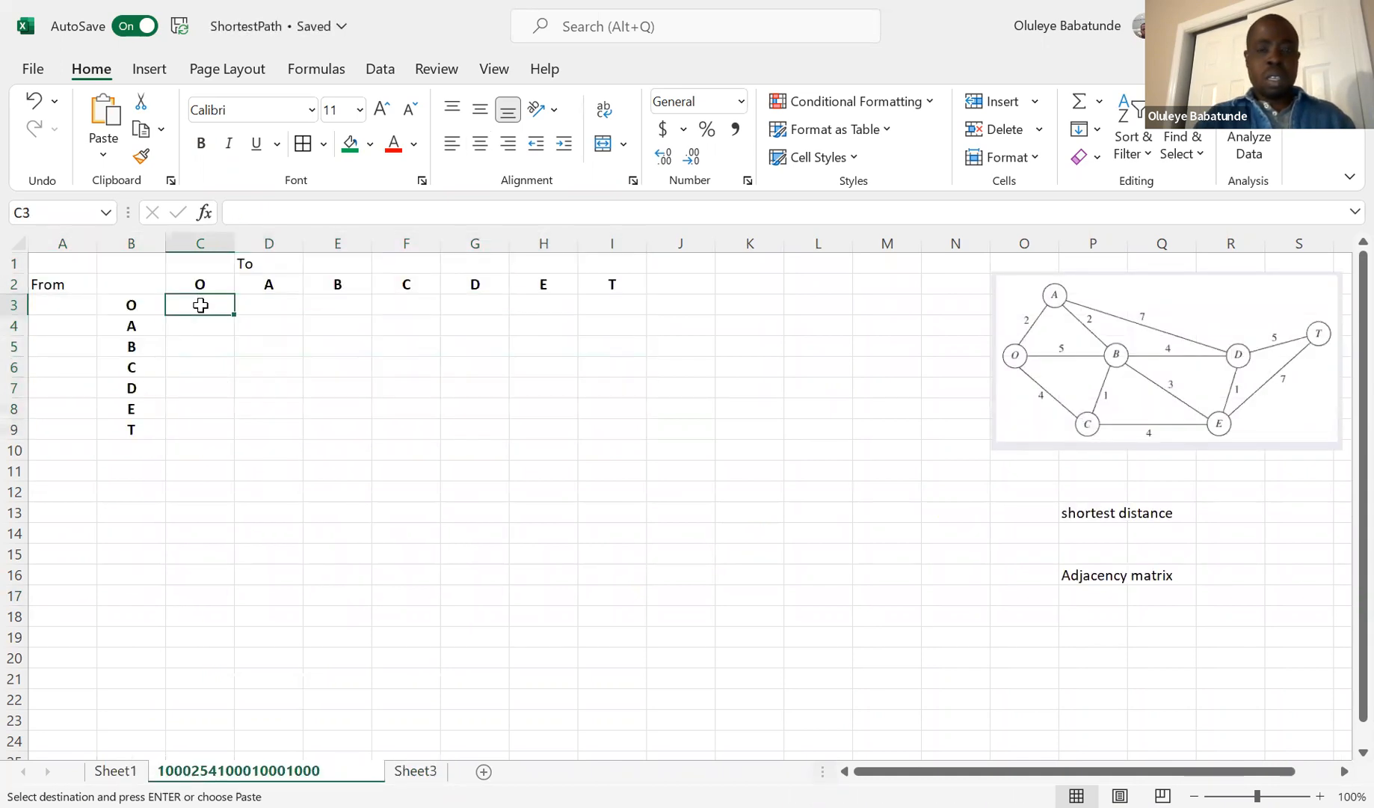
pyautogui.hotkey('shift', 'Right')
pyautogui.hotkey('shift', 'Right')
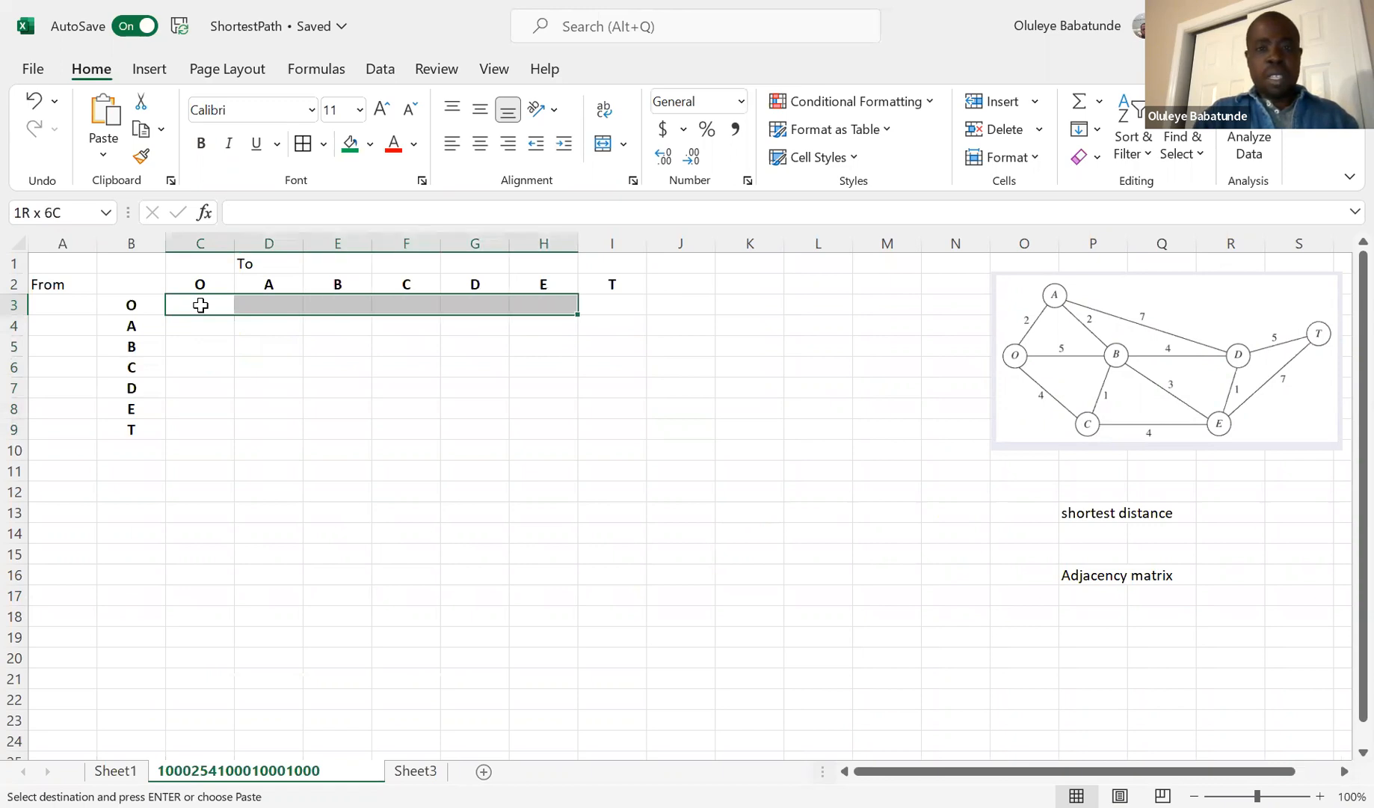
pyautogui.hotkey('shift', 'Right')
pyautogui.hotkey('shift', 'Down')
pyautogui.hotkey('shift', 'Down')
pyautogui.hotkey('shift', 'Down')
pyautogui.hotkey('shift', 'Down')
pyautogui.hotkey('shift', 'Down')
pyautogui.hotkey('shift', 'Down')
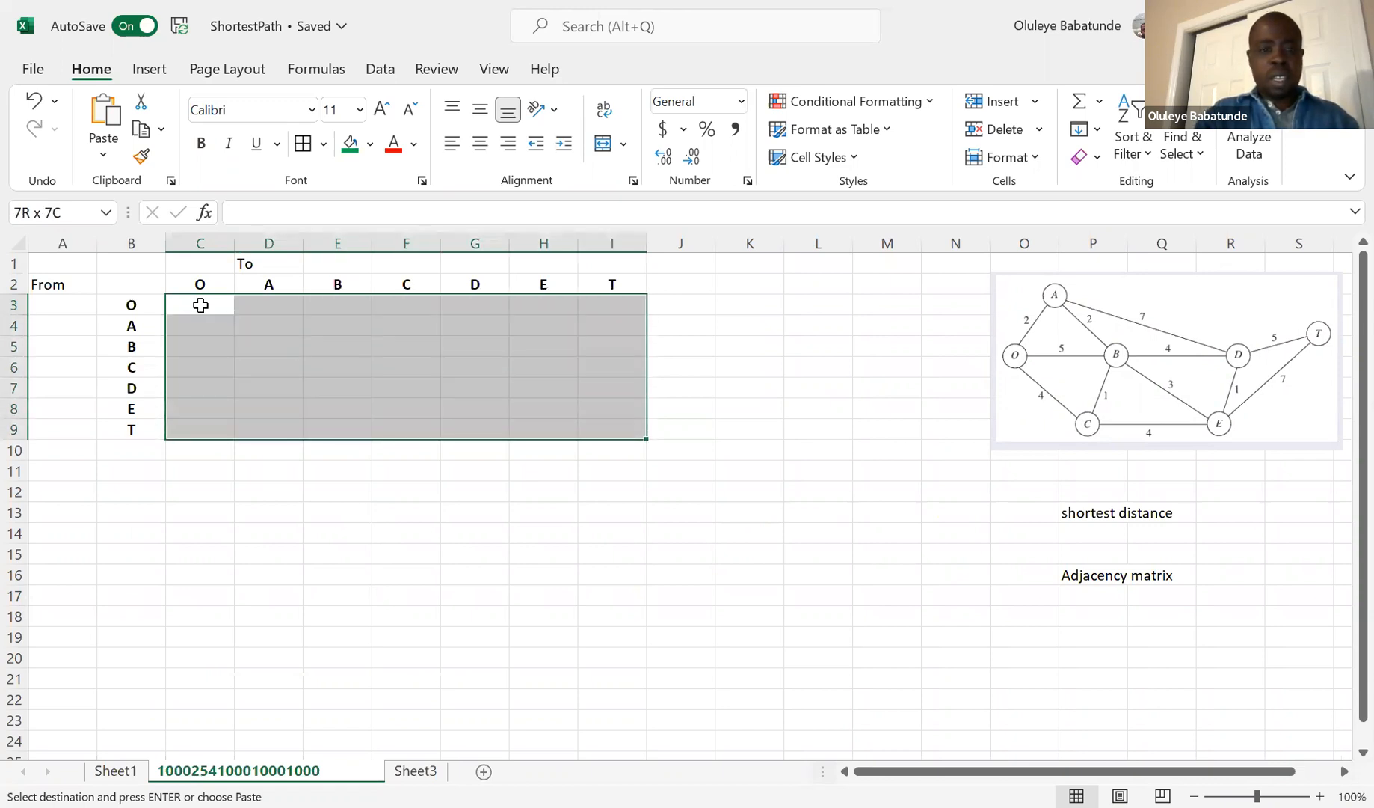
pyautogui.hotkey('ctrl', 'v')
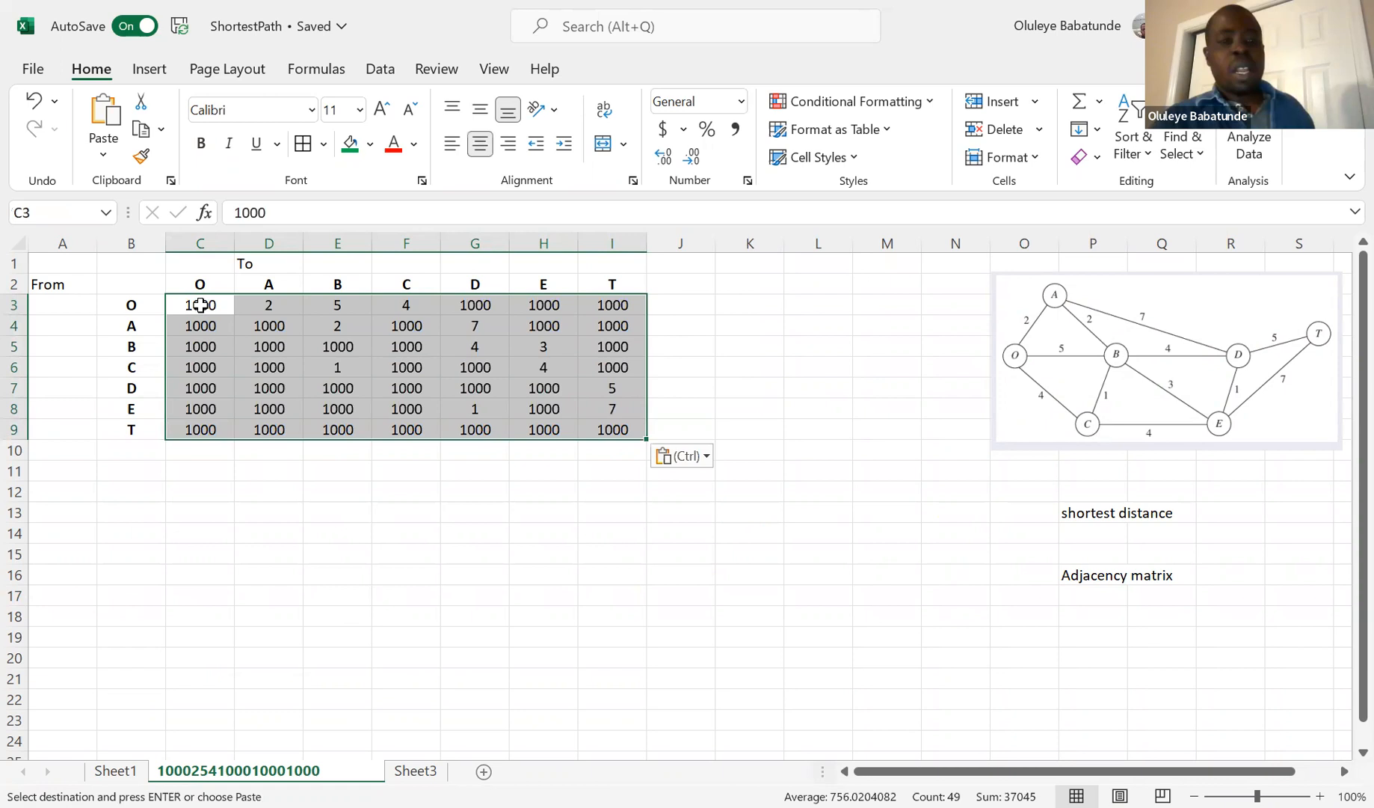
# Rename the matrix worksheet as sheet2, glance at Sheet1 and return to sheet2.
pyautogui.rightClick(223, 777)
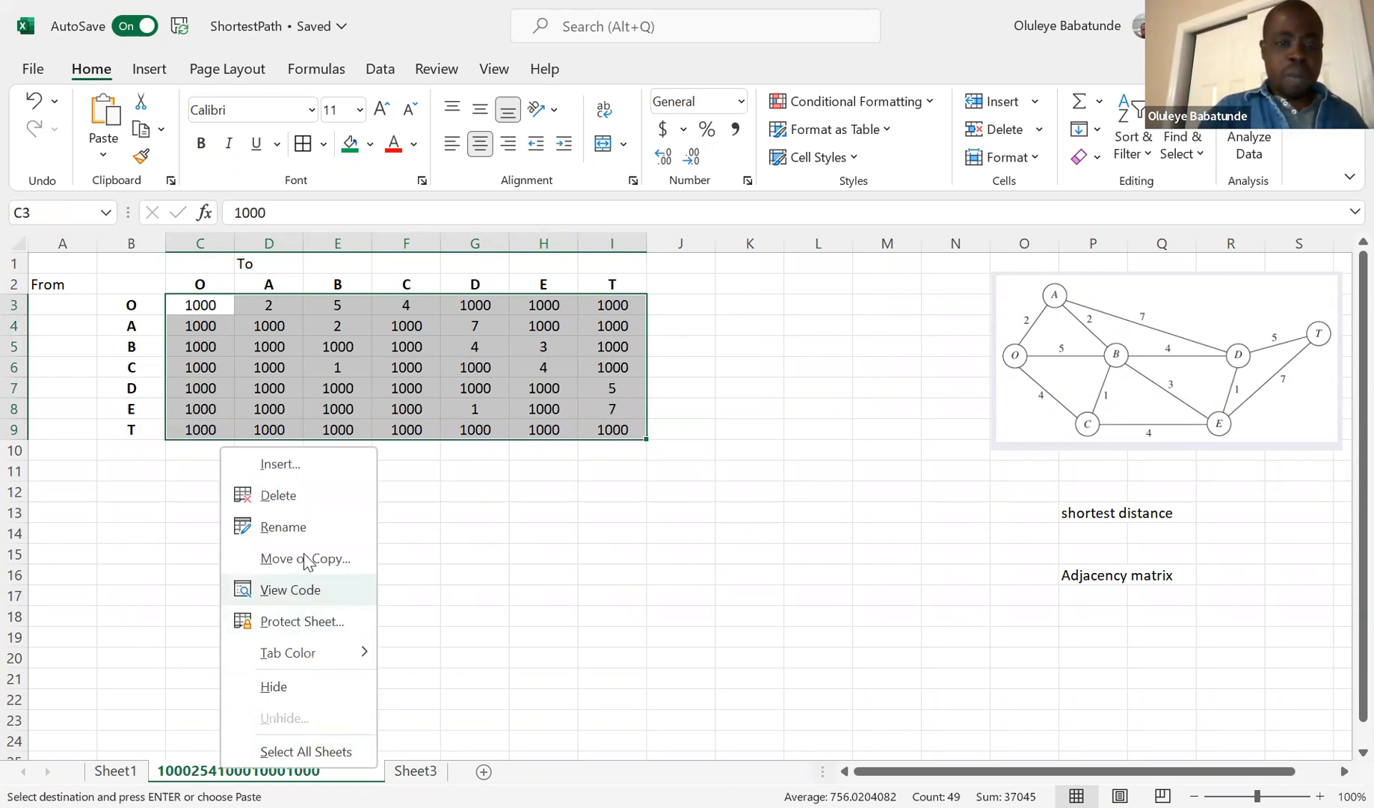
pyautogui.click(304, 528)
pyautogui.write('sheet2')
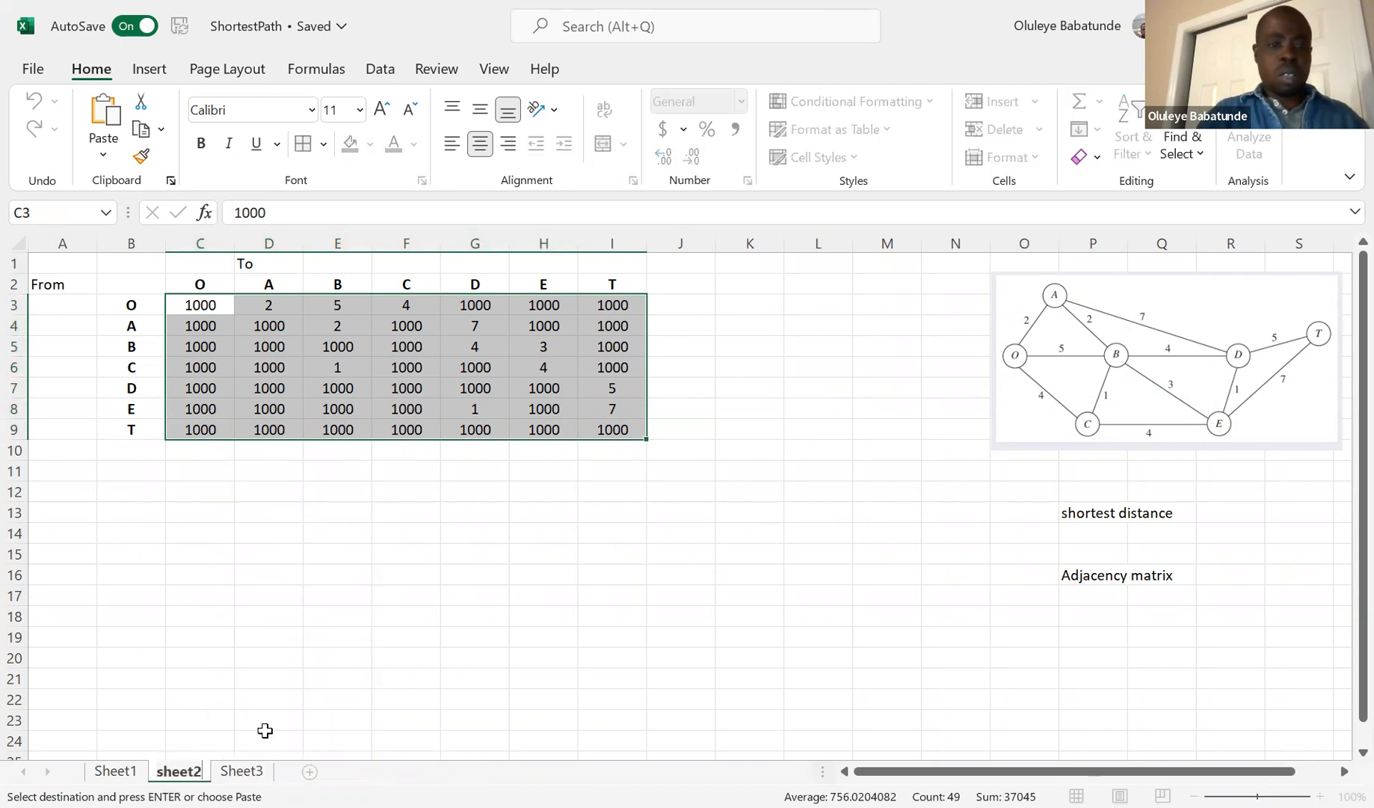
pyautogui.click(126, 771)
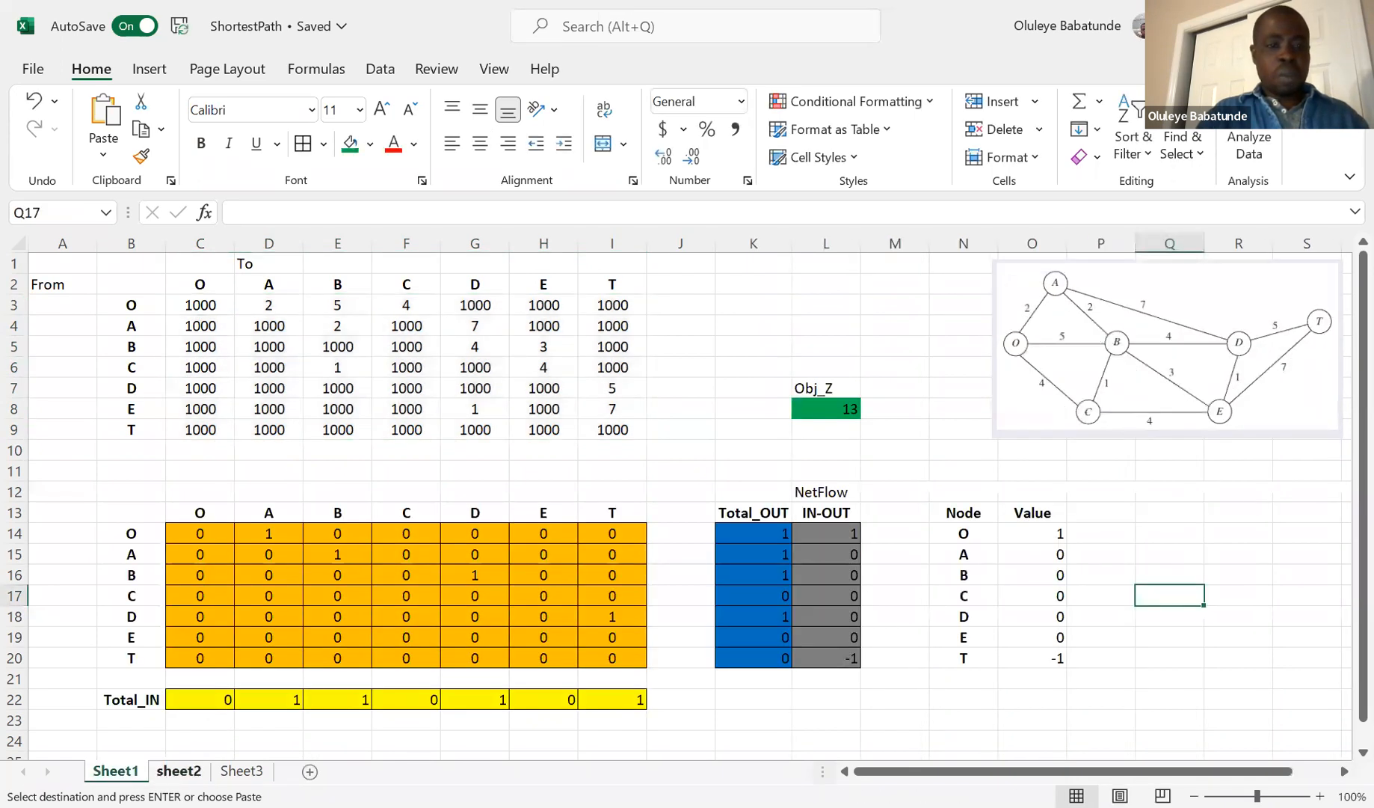
pyautogui.click(178, 771)
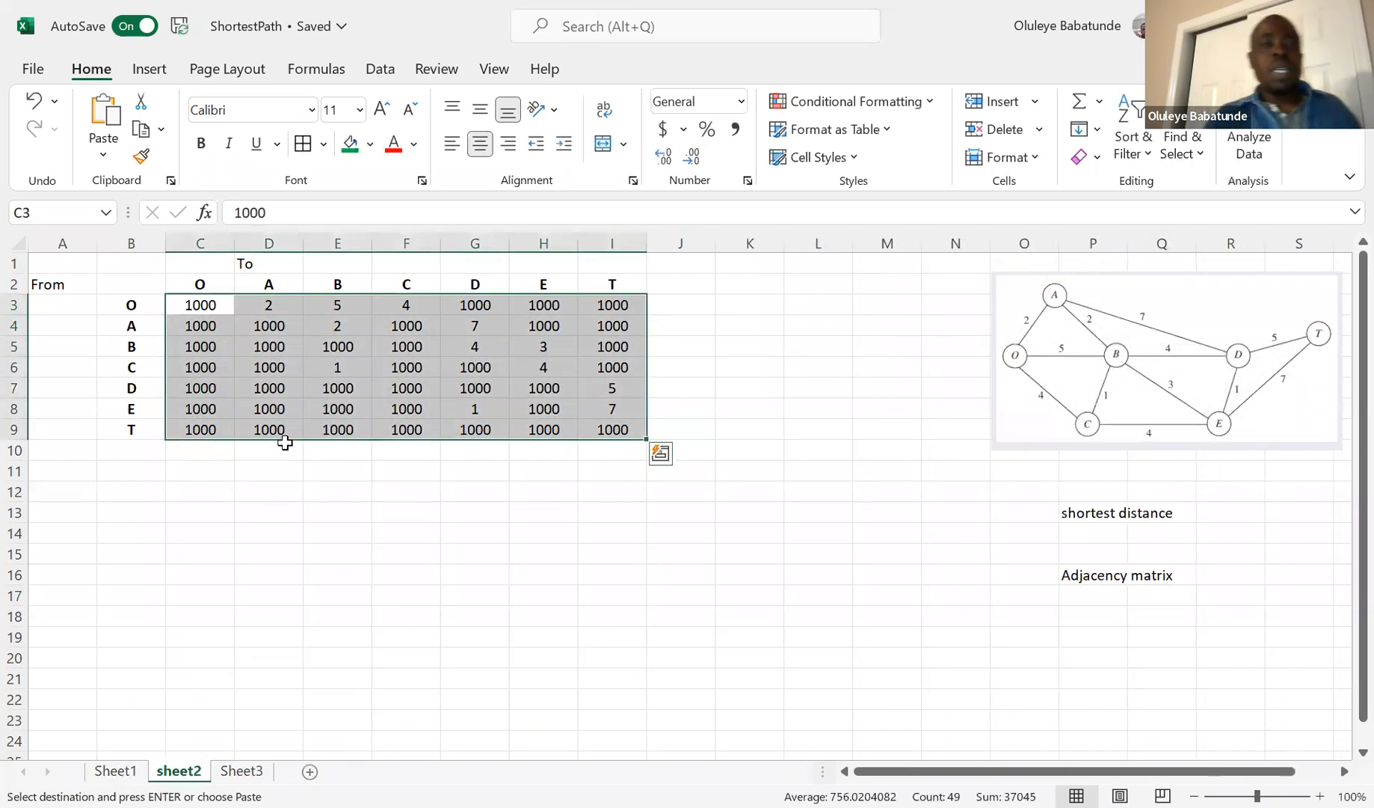
# Compare the matrix distances in rows O and A, such as D3, E3 and E4, with the edges on the network diagram.
pyautogui.click(271, 306)
pyautogui.write('2')
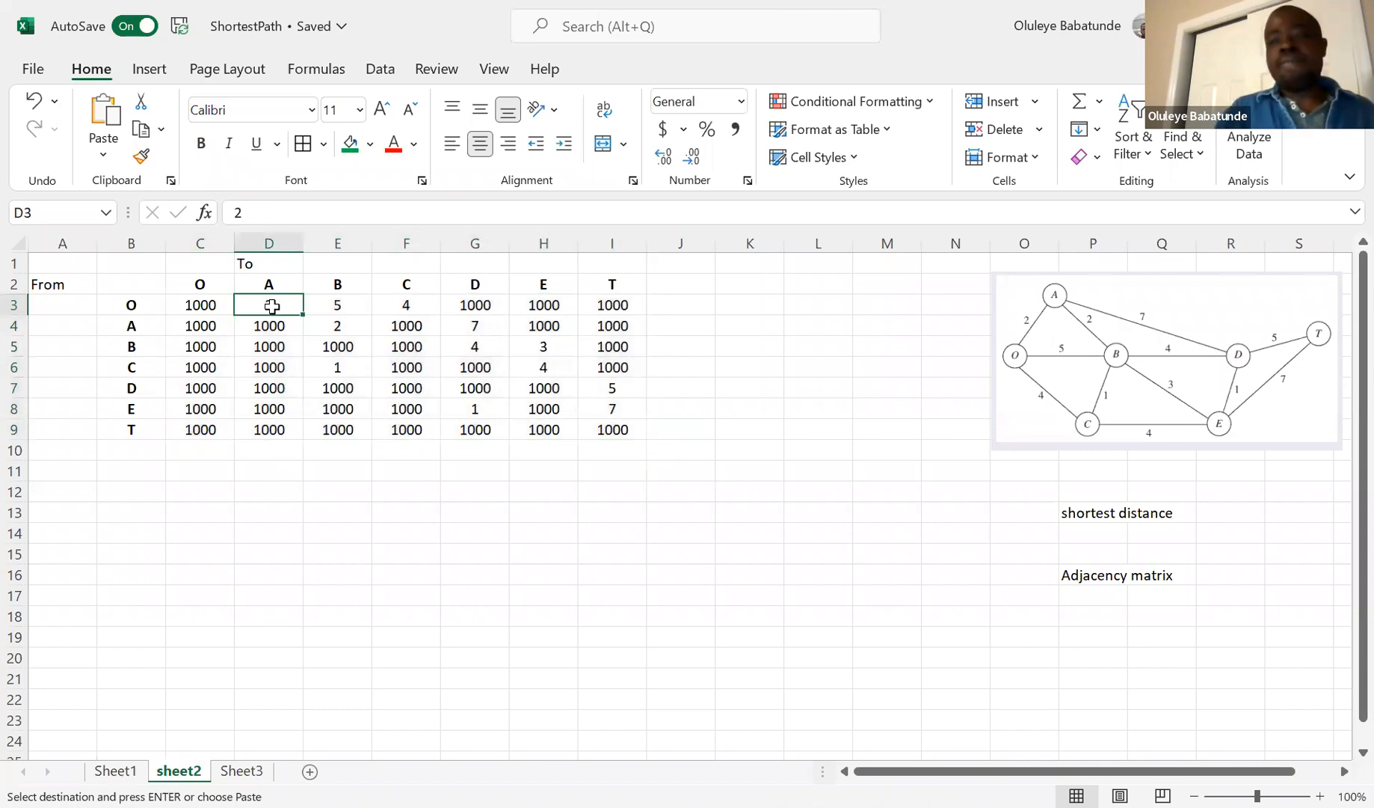
pyautogui.click(138, 306)
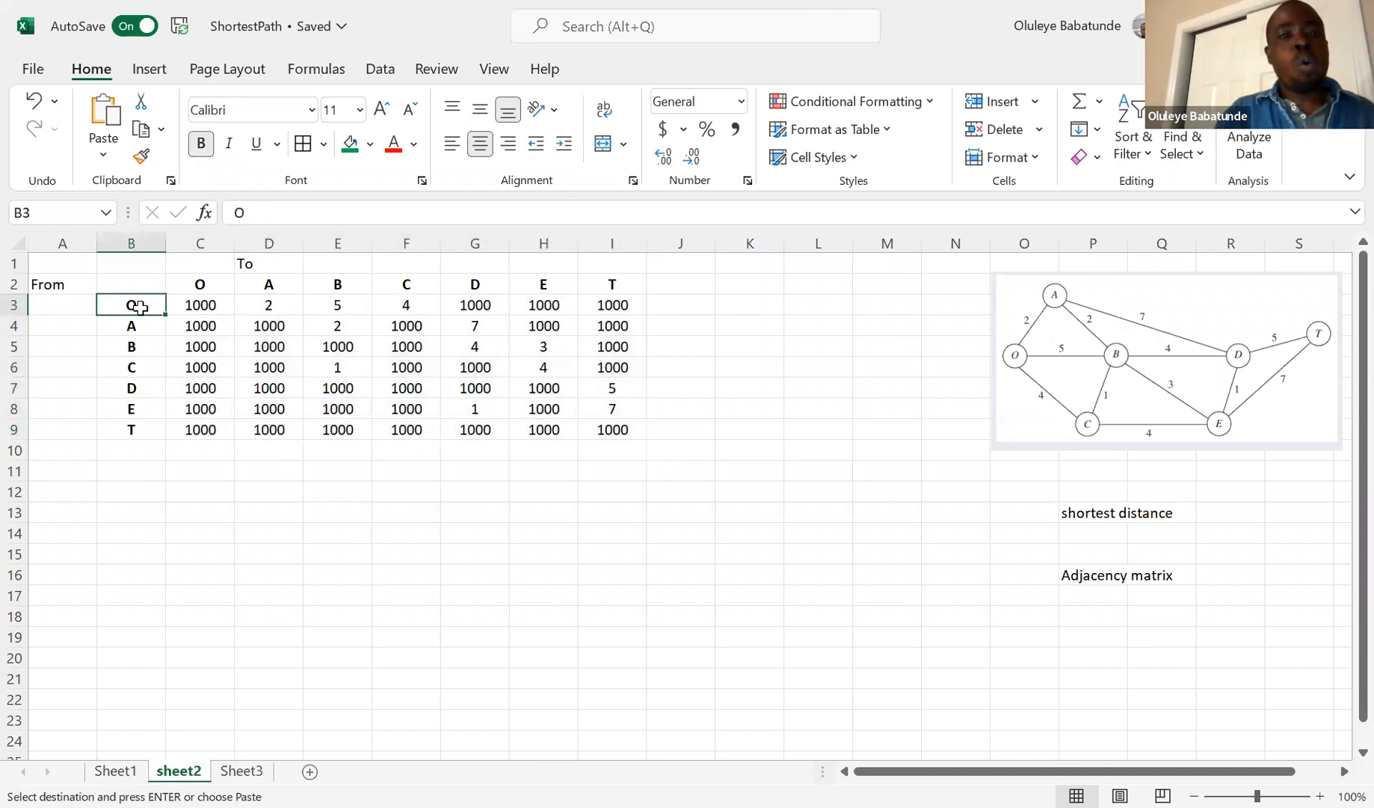
pyautogui.click(258, 306)
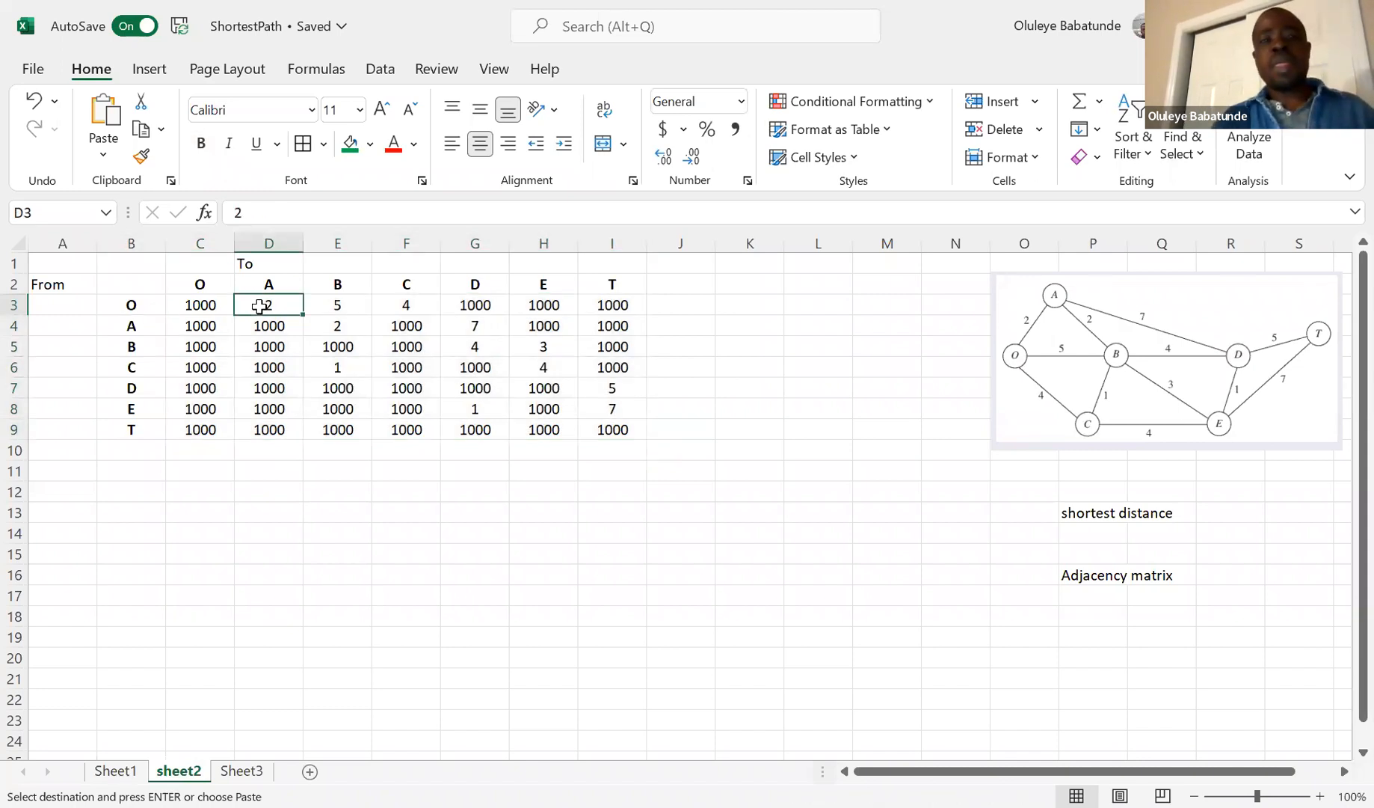
pyautogui.click(1053, 337)
pyautogui.moveTo(1053, 337)
pyautogui.mouseDown()
pyautogui.moveTo(1037, 344)
pyautogui.moveTo(1054, 338)
pyautogui.mouseUp()
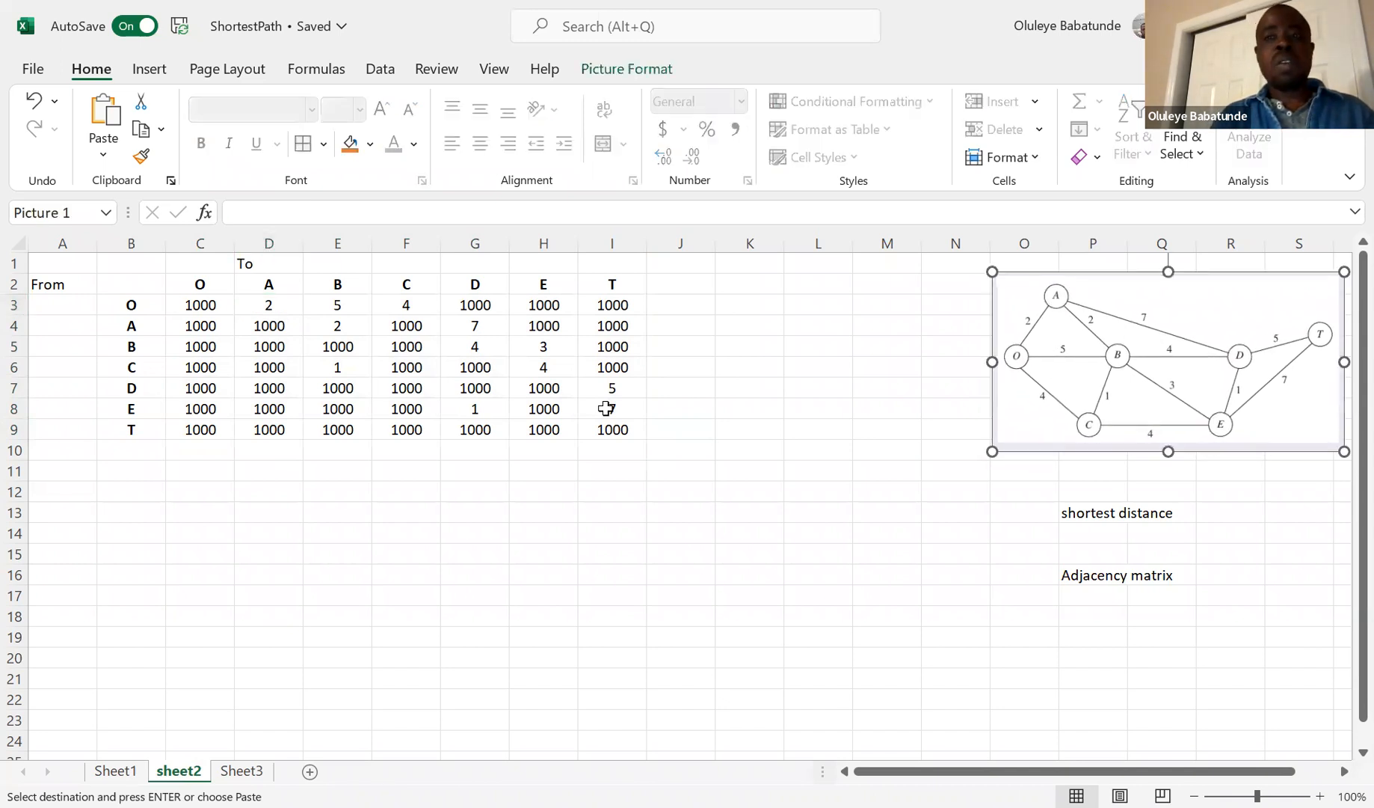
pyautogui.click(135, 327)
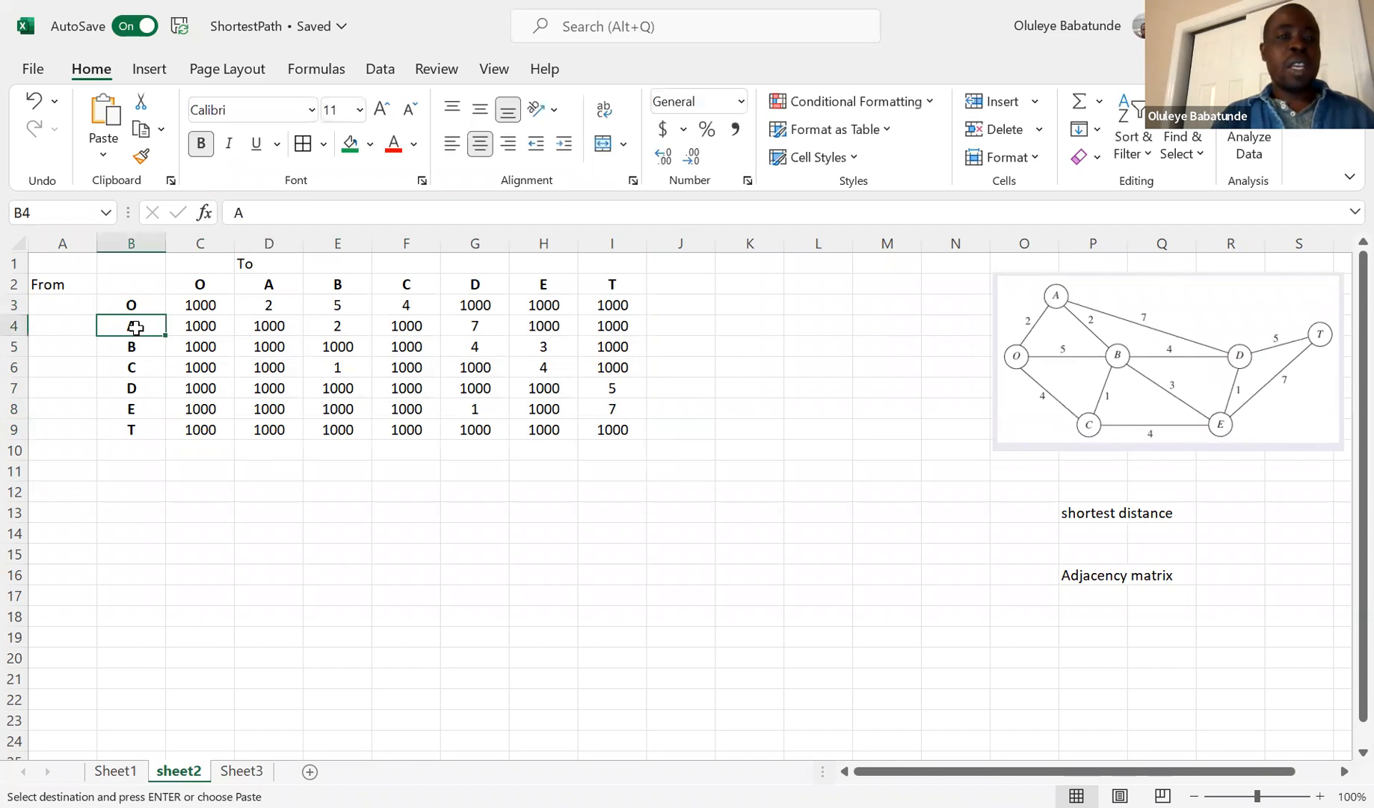
pyautogui.click(336, 304)
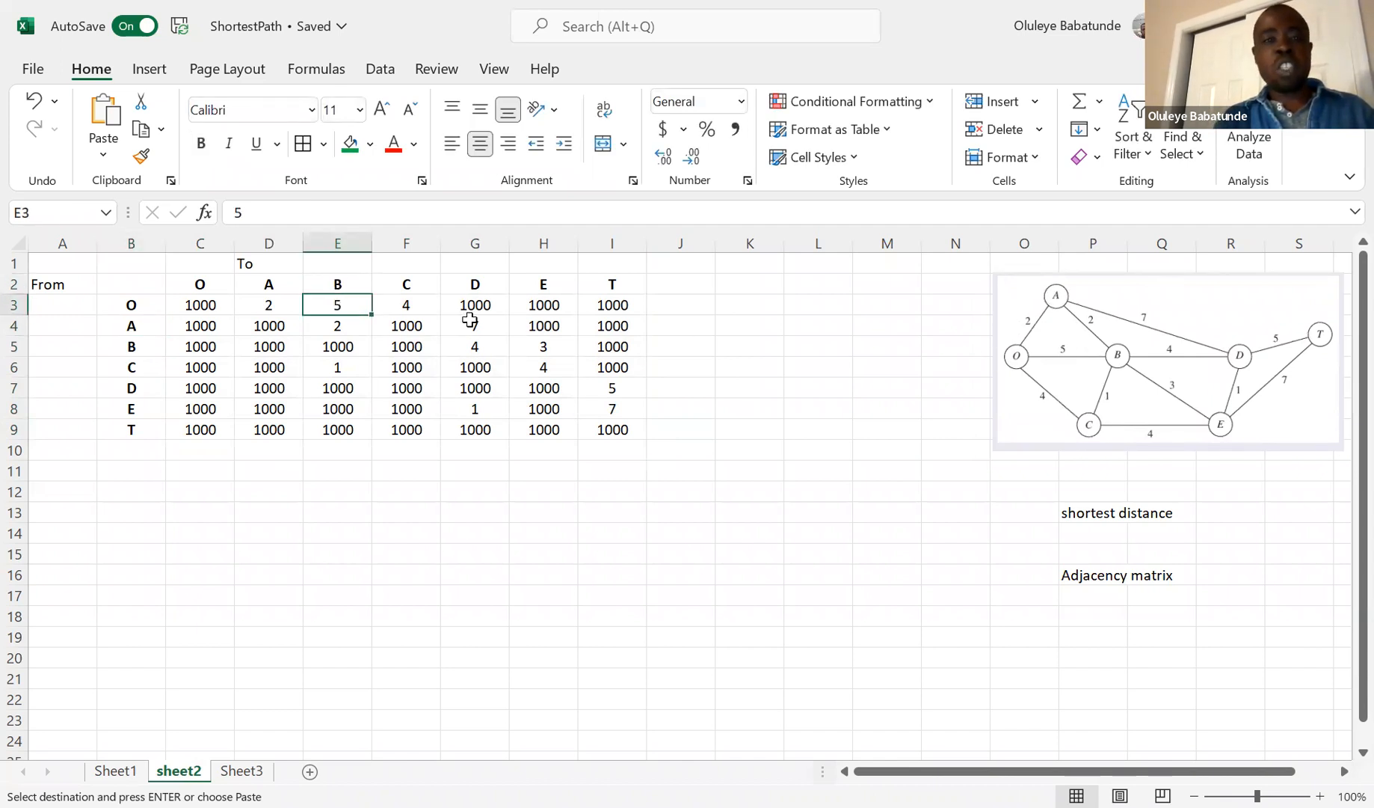
pyautogui.click(340, 330)
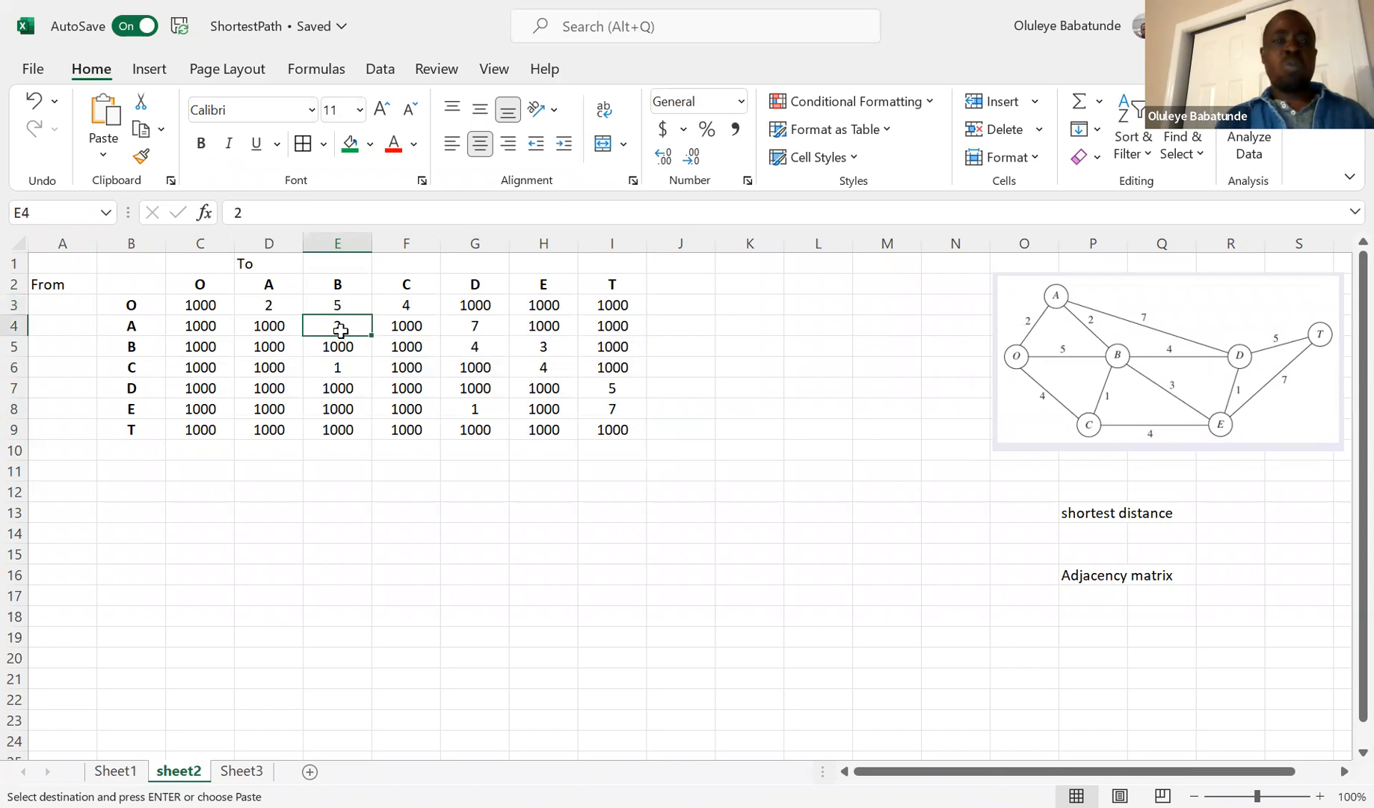
pyautogui.click(137, 306)
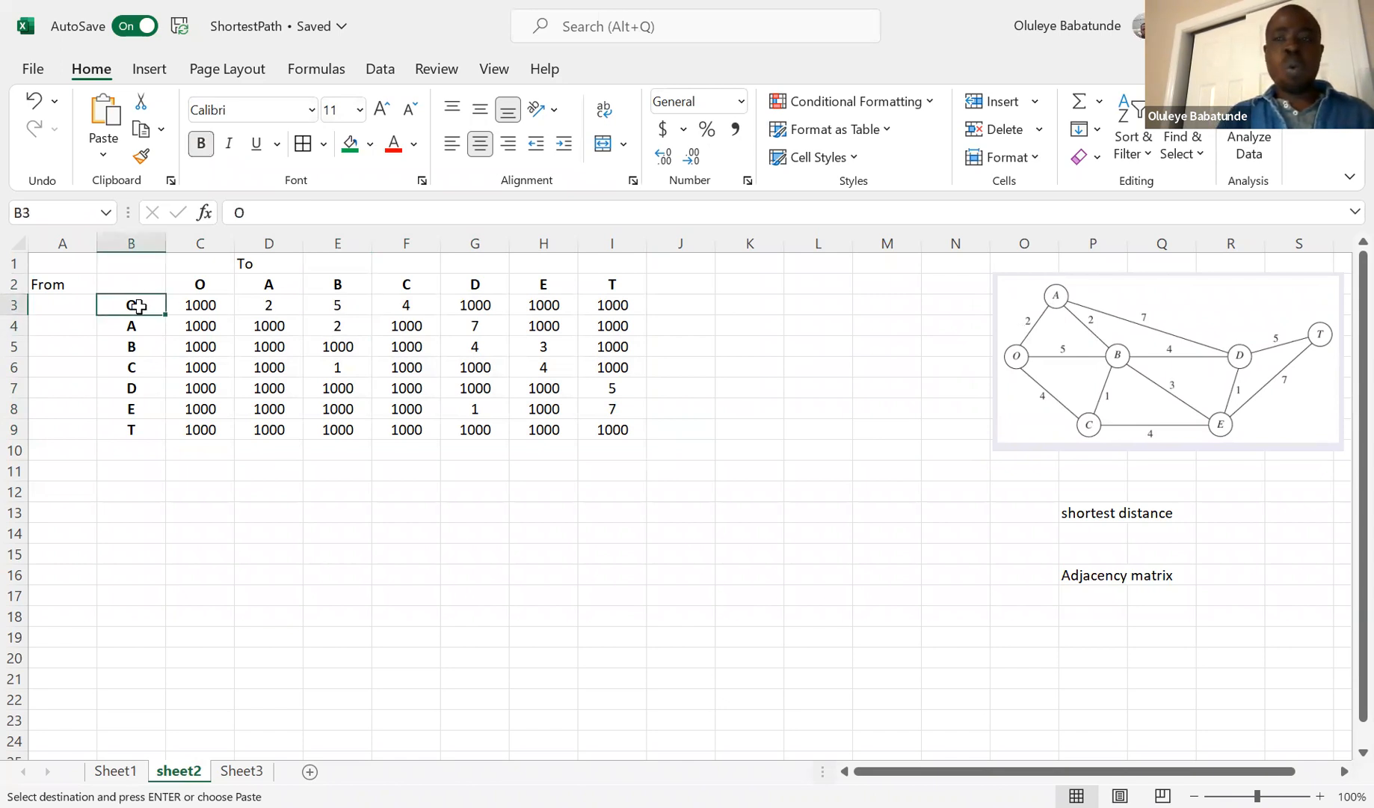
pyautogui.click(338, 285)
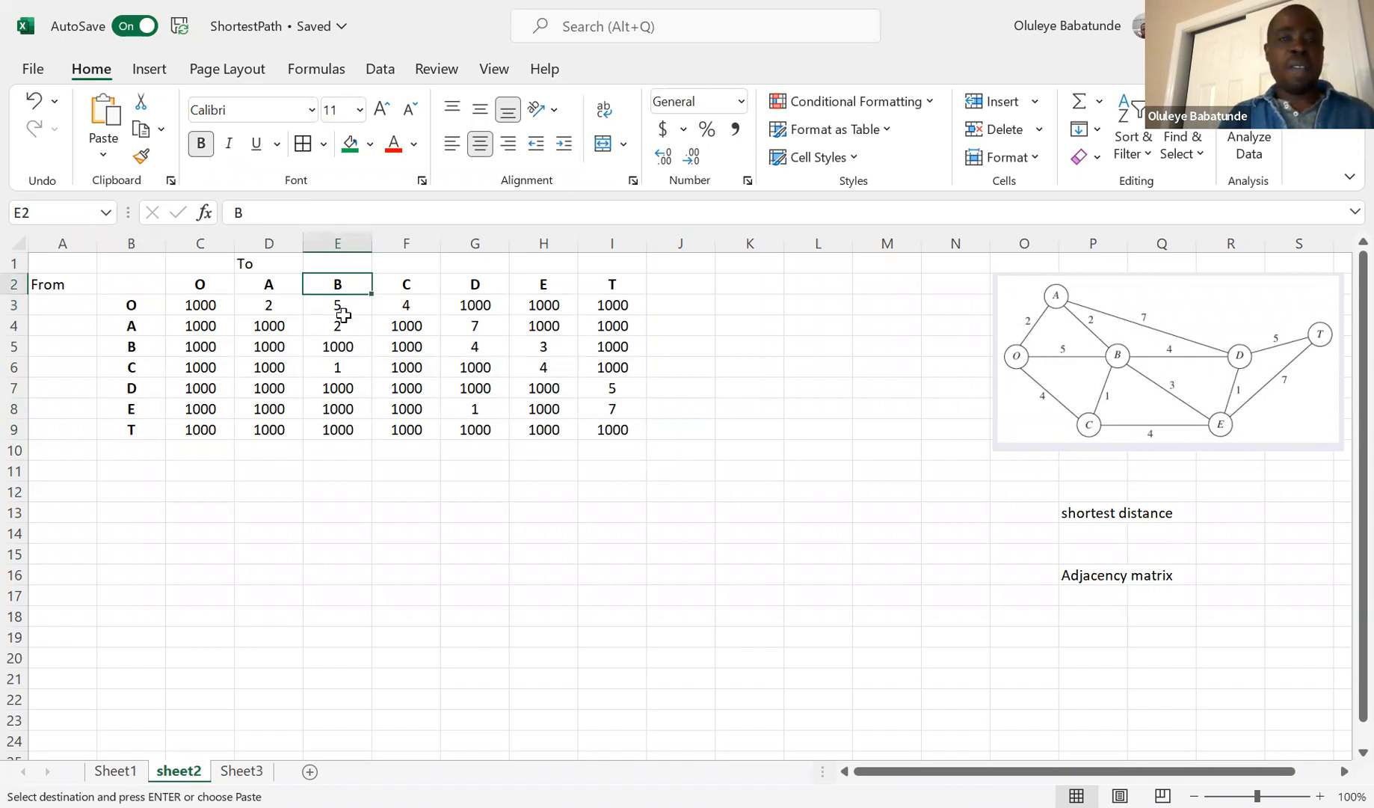
# Examine the matrix entries for O to B and for nodes to themselves, such as C3 and D4, against the node headers.
pyautogui.click(332, 312)
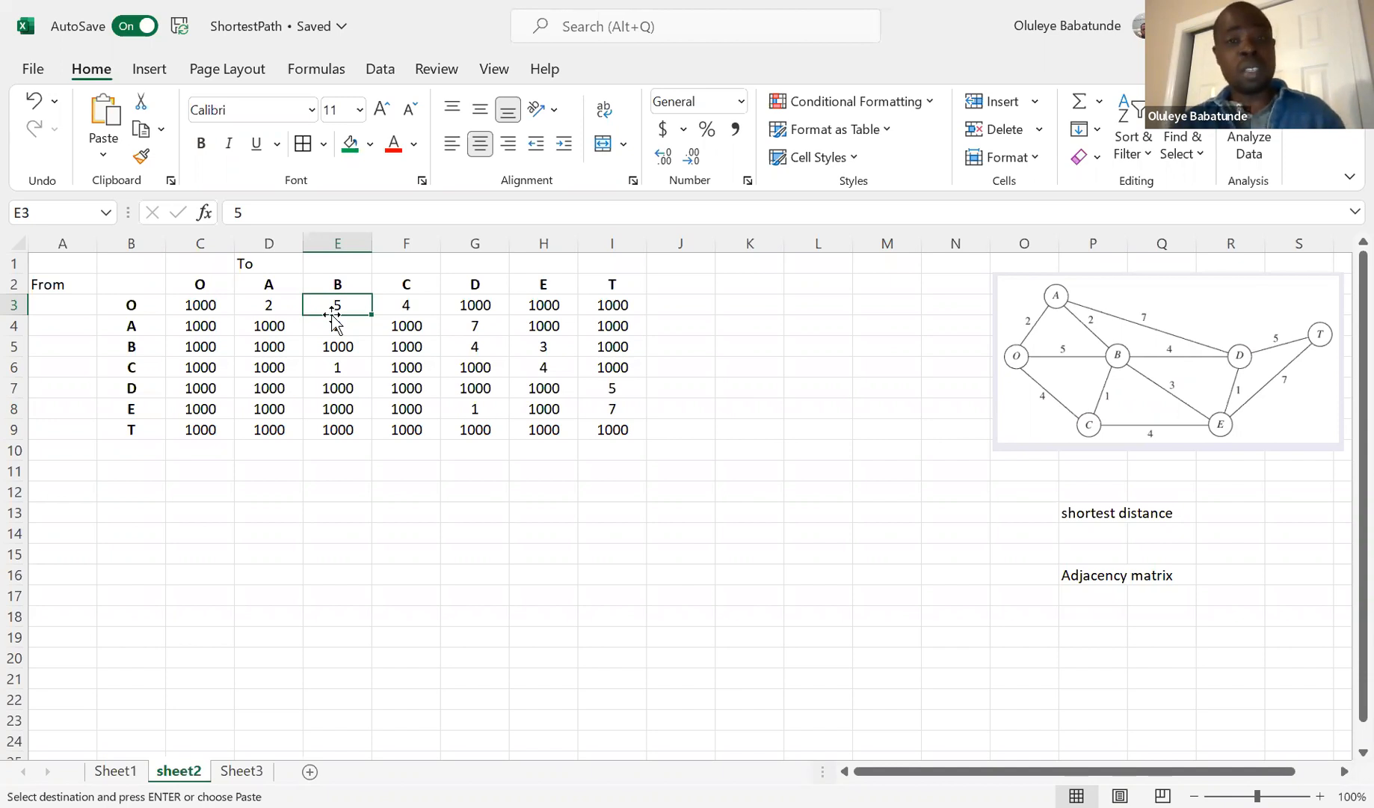
pyautogui.click(197, 308)
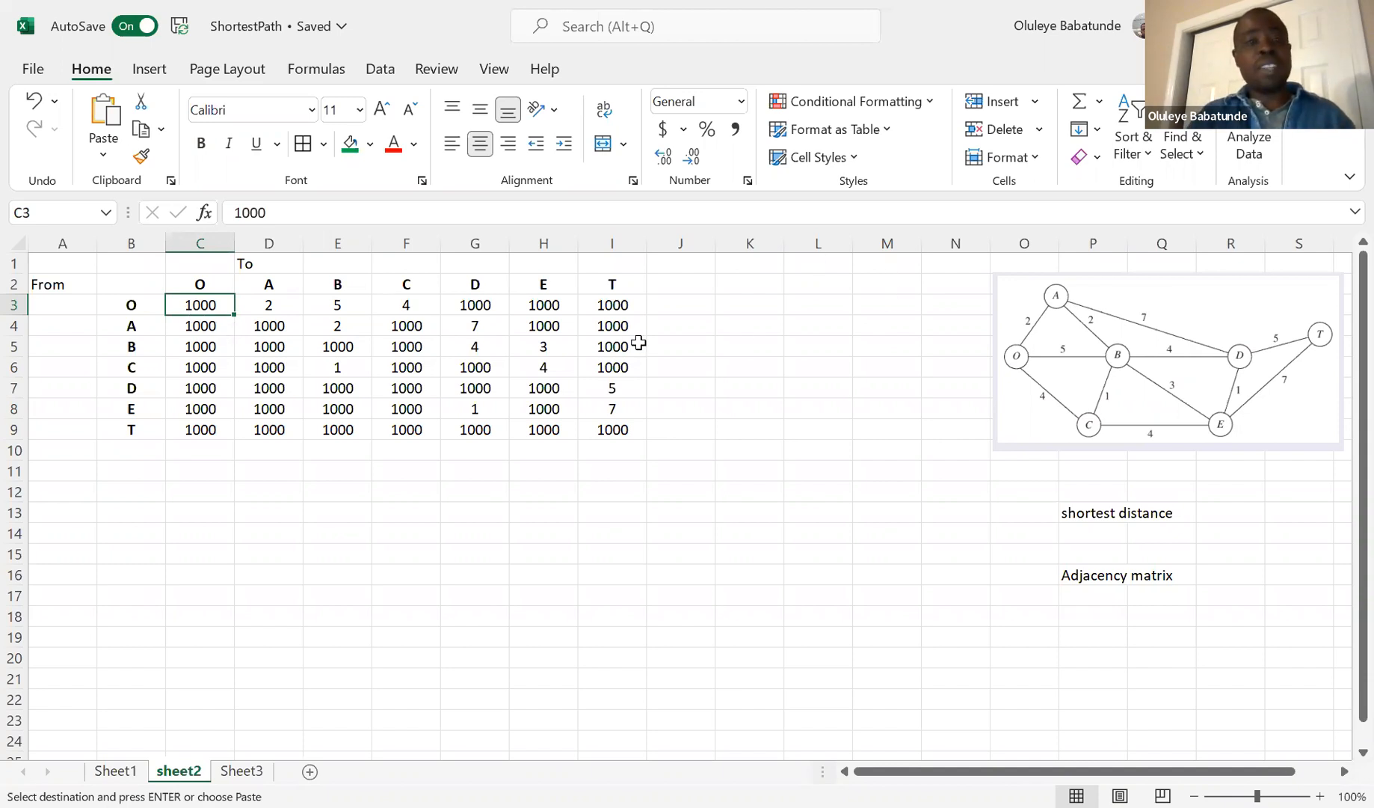
pyautogui.click(128, 307)
pyautogui.click(199, 305)
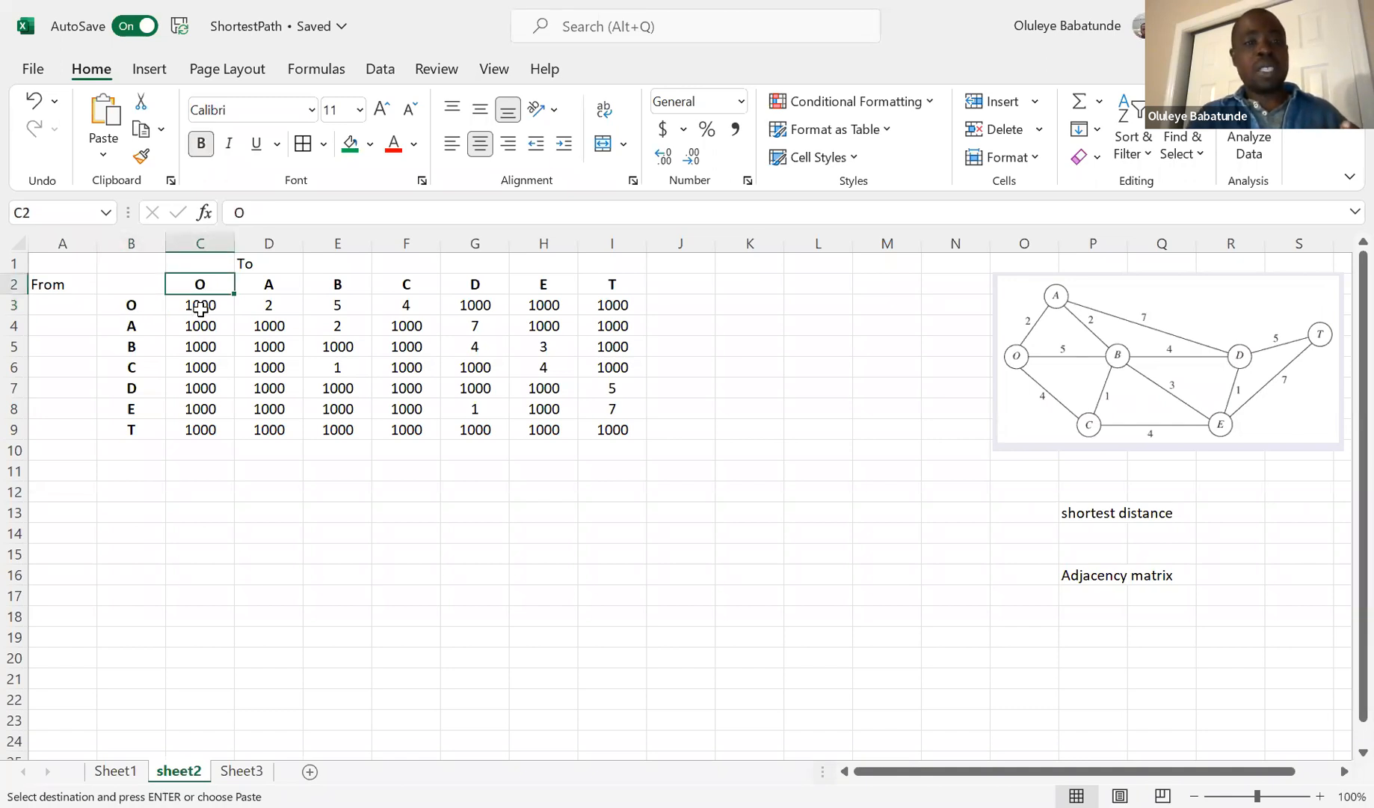
pyautogui.click(132, 329)
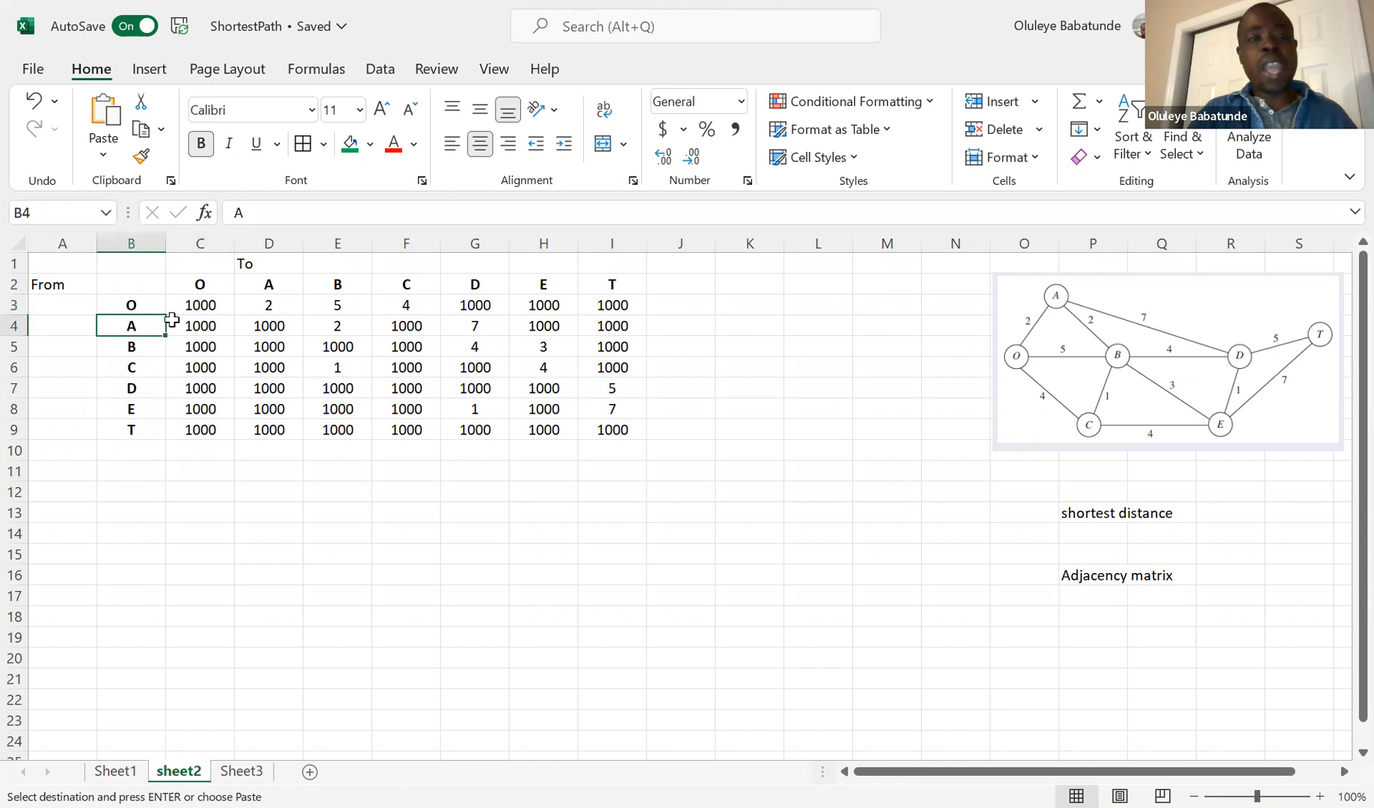
pyautogui.click(256, 292)
pyautogui.click(269, 323)
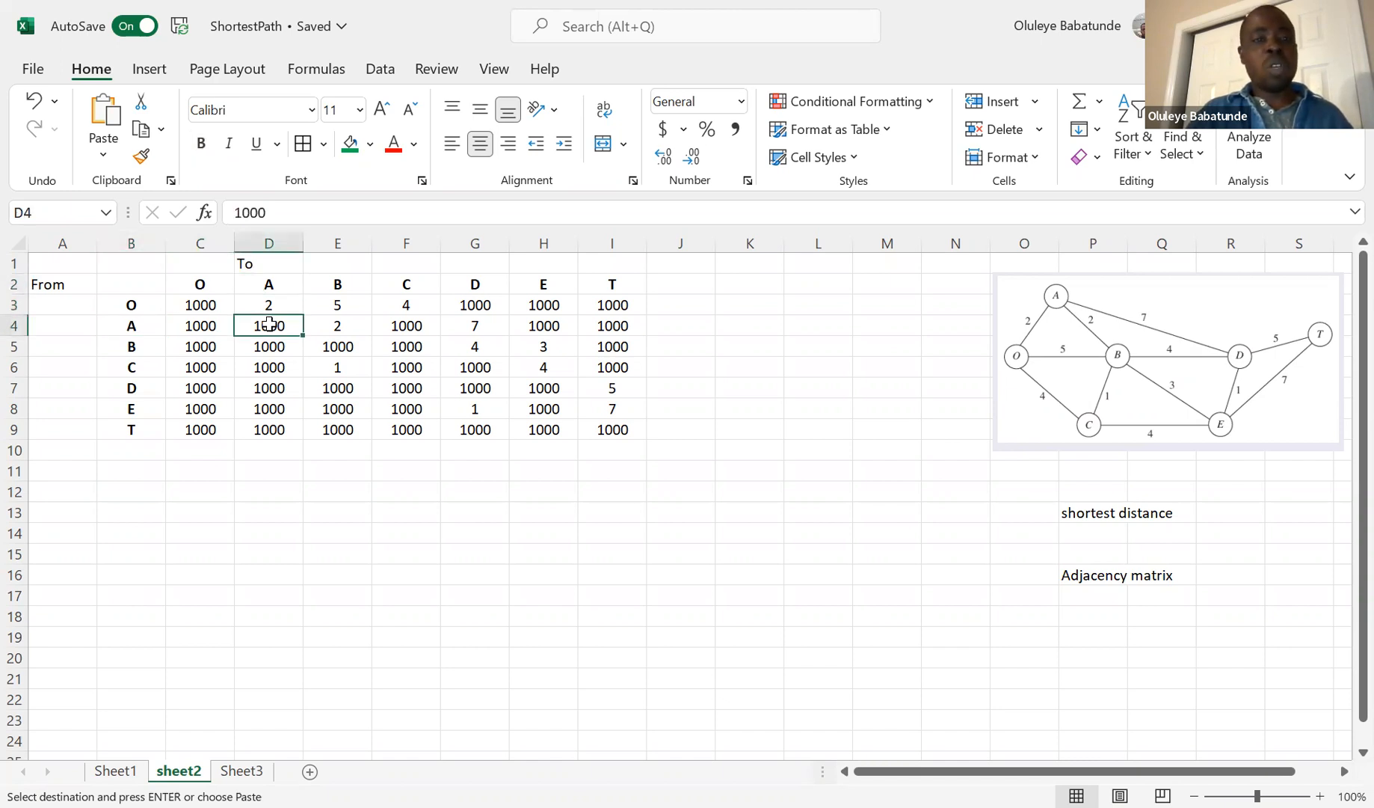
pyautogui.click(131, 327)
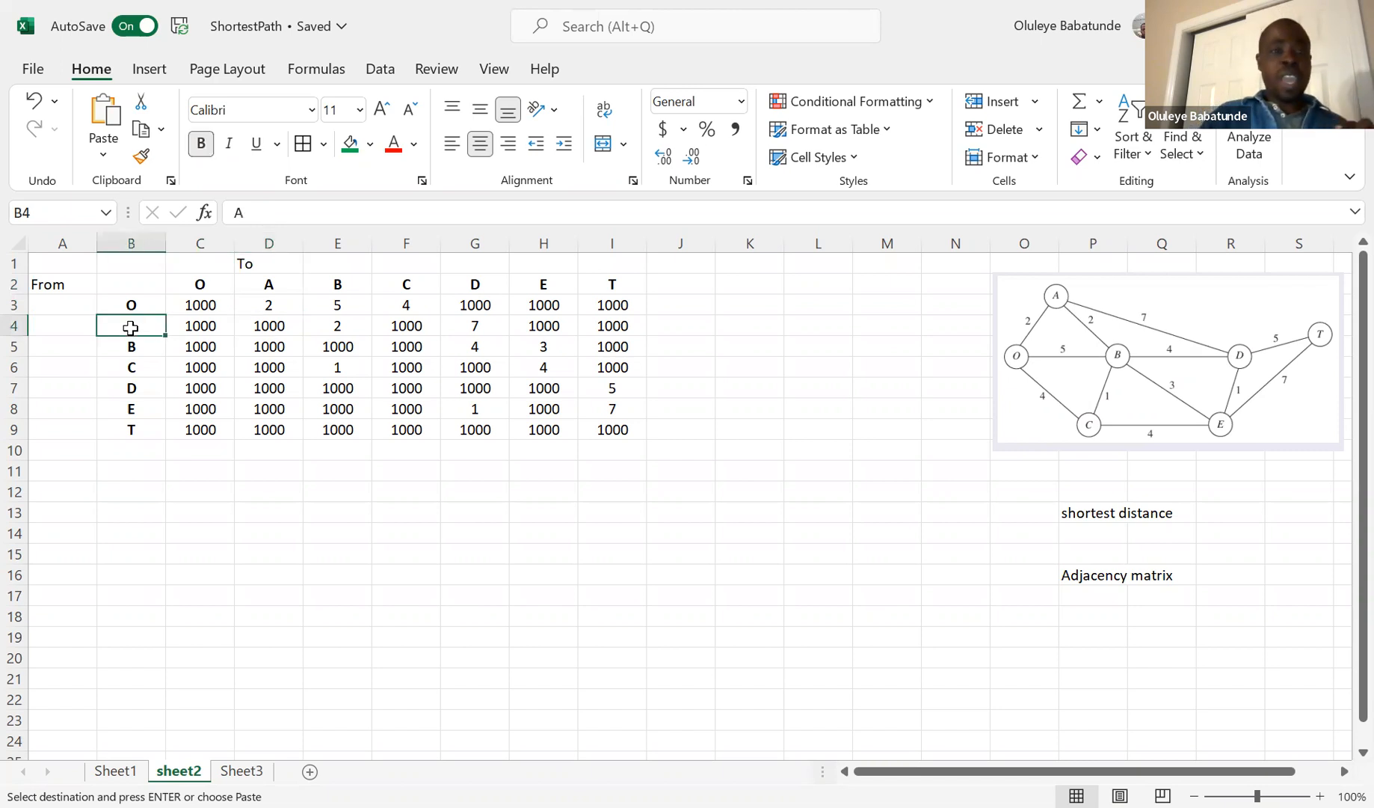
pyautogui.click(407, 286)
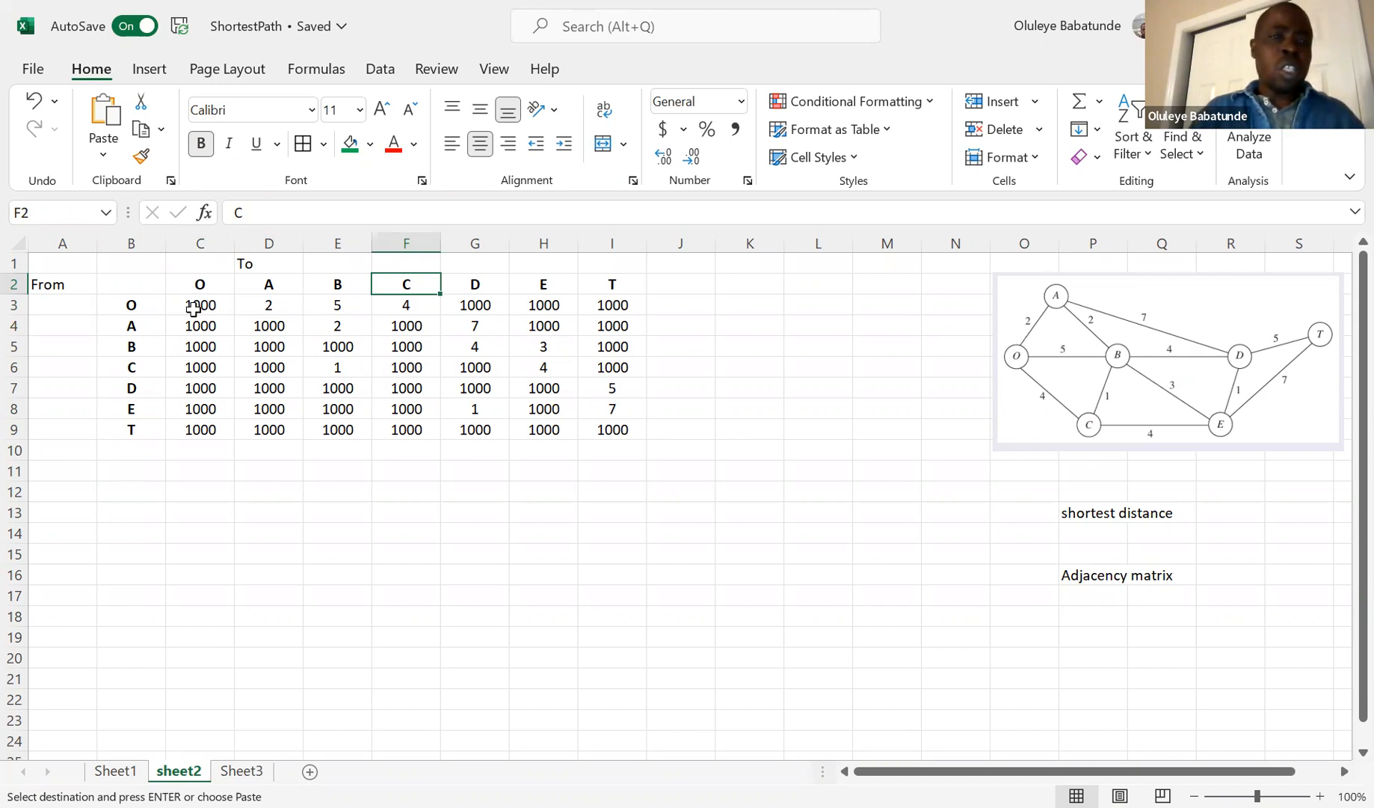
# Copy the whole distance table in A1:I9, including its From and To headers, and paste it starting at A13.
pyautogui.click(68, 263)
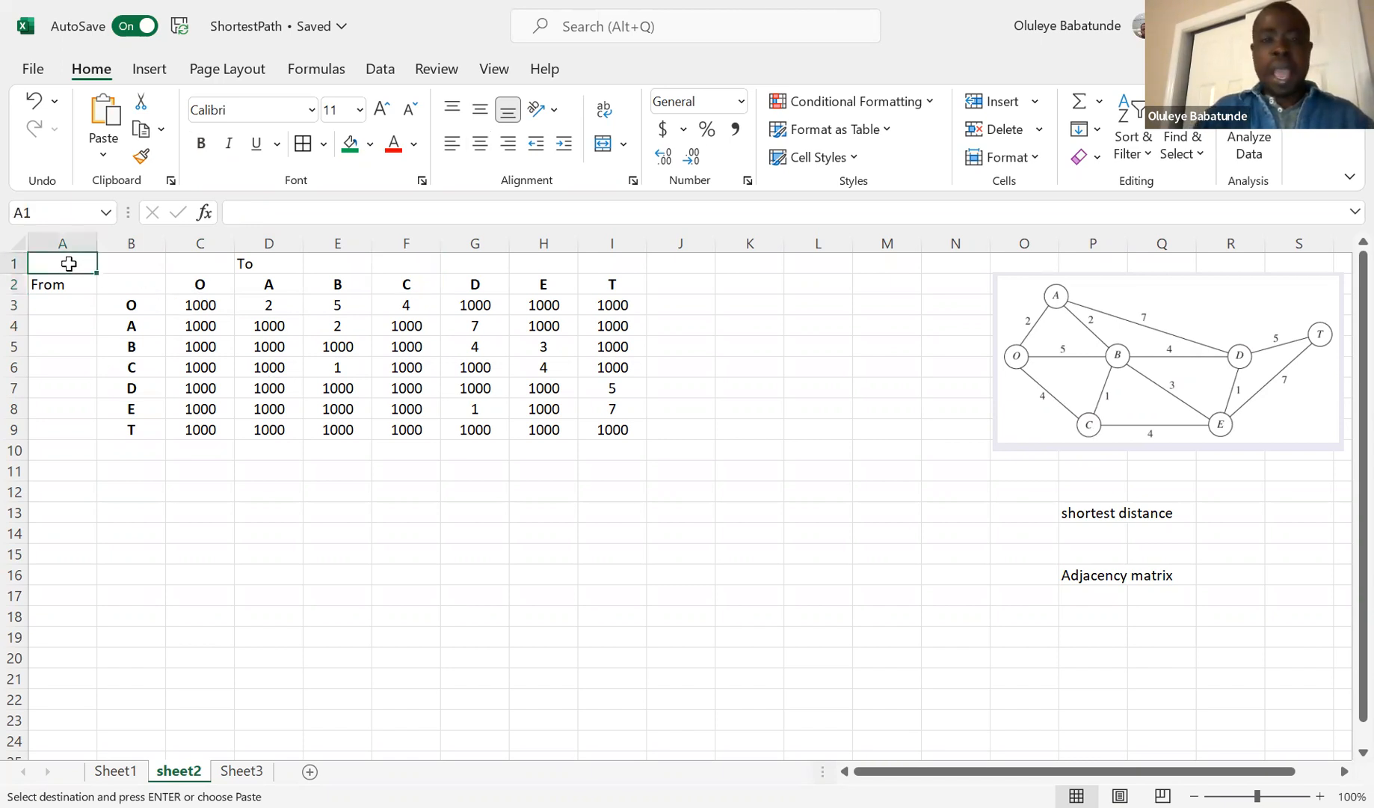
pyautogui.hotkey('shift', 'Right')
pyautogui.hotkey('shift', 'Right')
pyautogui.hotkey('shift', 'Right')
pyautogui.hotkey('shift', 'Right')
pyautogui.hotkey('shift', 'Right')
pyautogui.hotkey('shift', 'Right')
pyautogui.hotkey('shift', 'Right')
pyautogui.hotkey('shift', 'Right')
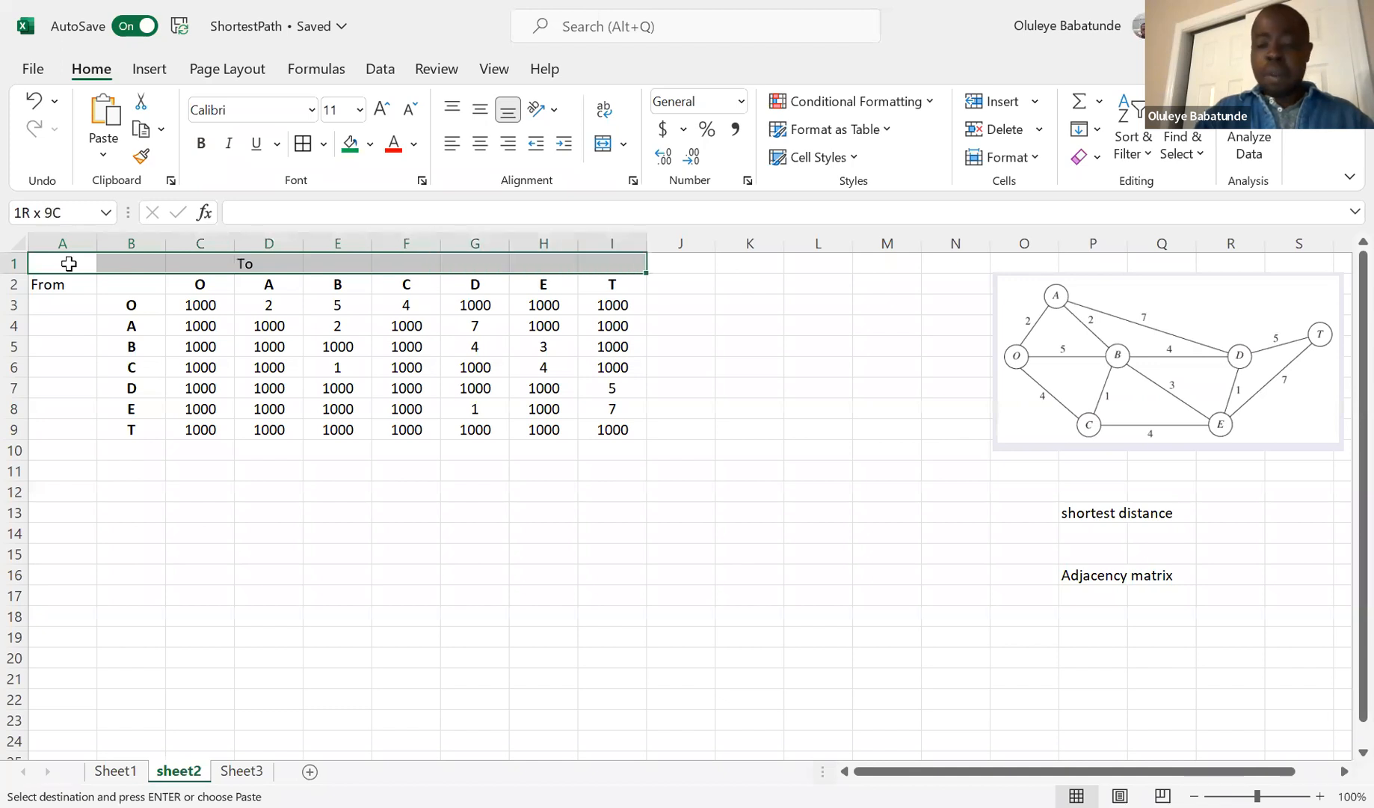
pyautogui.hotkey('shift', 'Down')
pyautogui.hotkey('shift', 'Down')
pyautogui.hotkey('shift', 'Down')
pyautogui.hotkey('shift', 'Down')
pyautogui.hotkey('shift', 'Down')
pyautogui.hotkey('shift', 'Down')
pyautogui.hotkey('shift', 'Down')
pyautogui.hotkey('shift', 'Down')
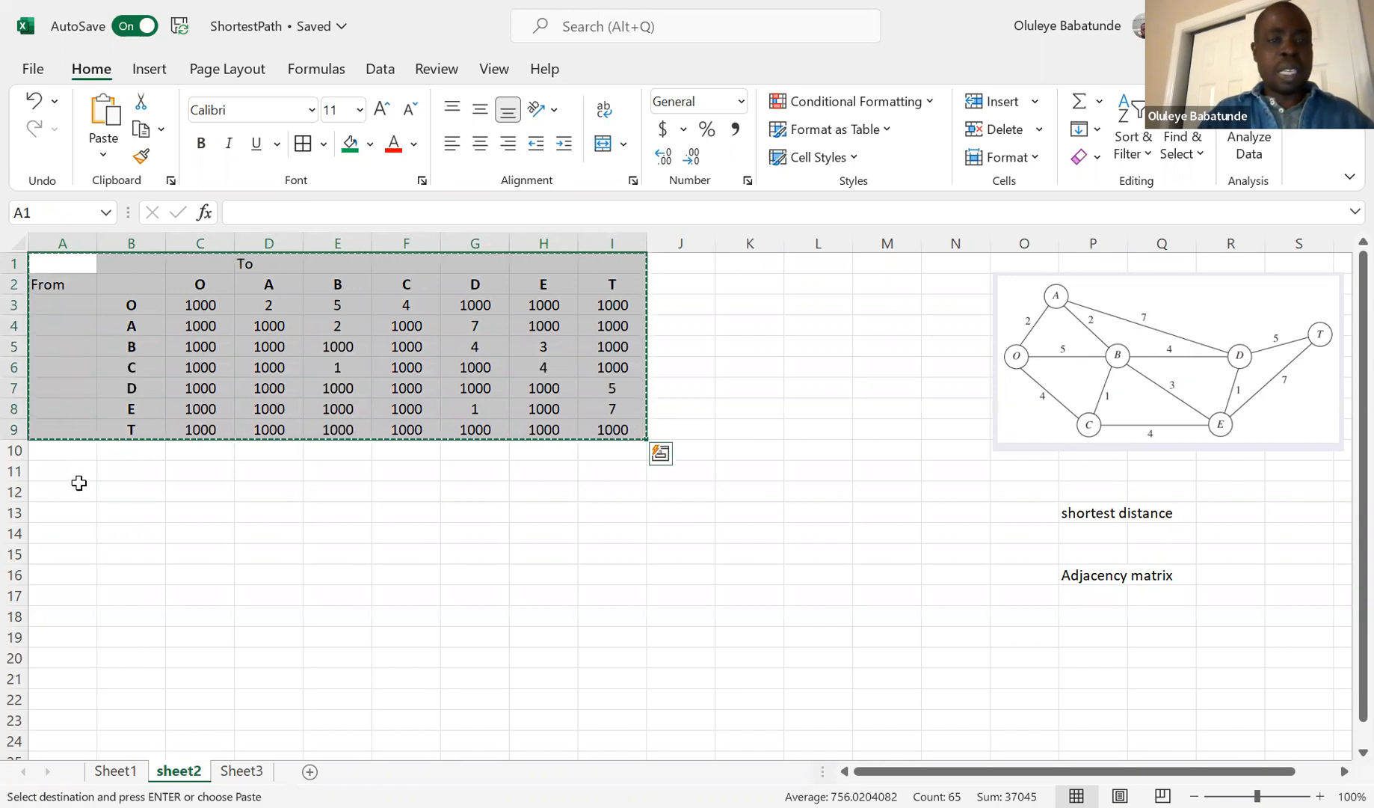
pyautogui.click(94, 513)
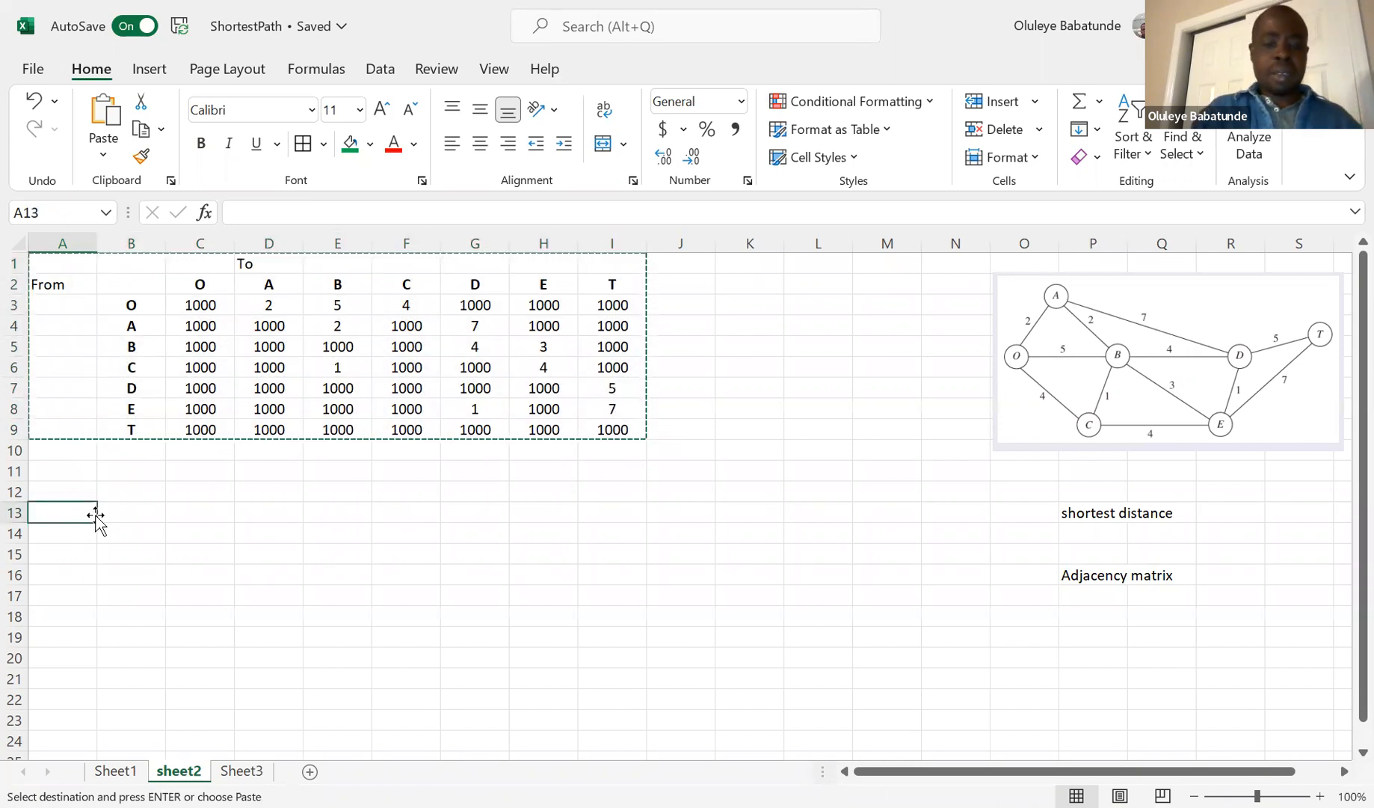
pyautogui.hotkey('ctrl', 'v')
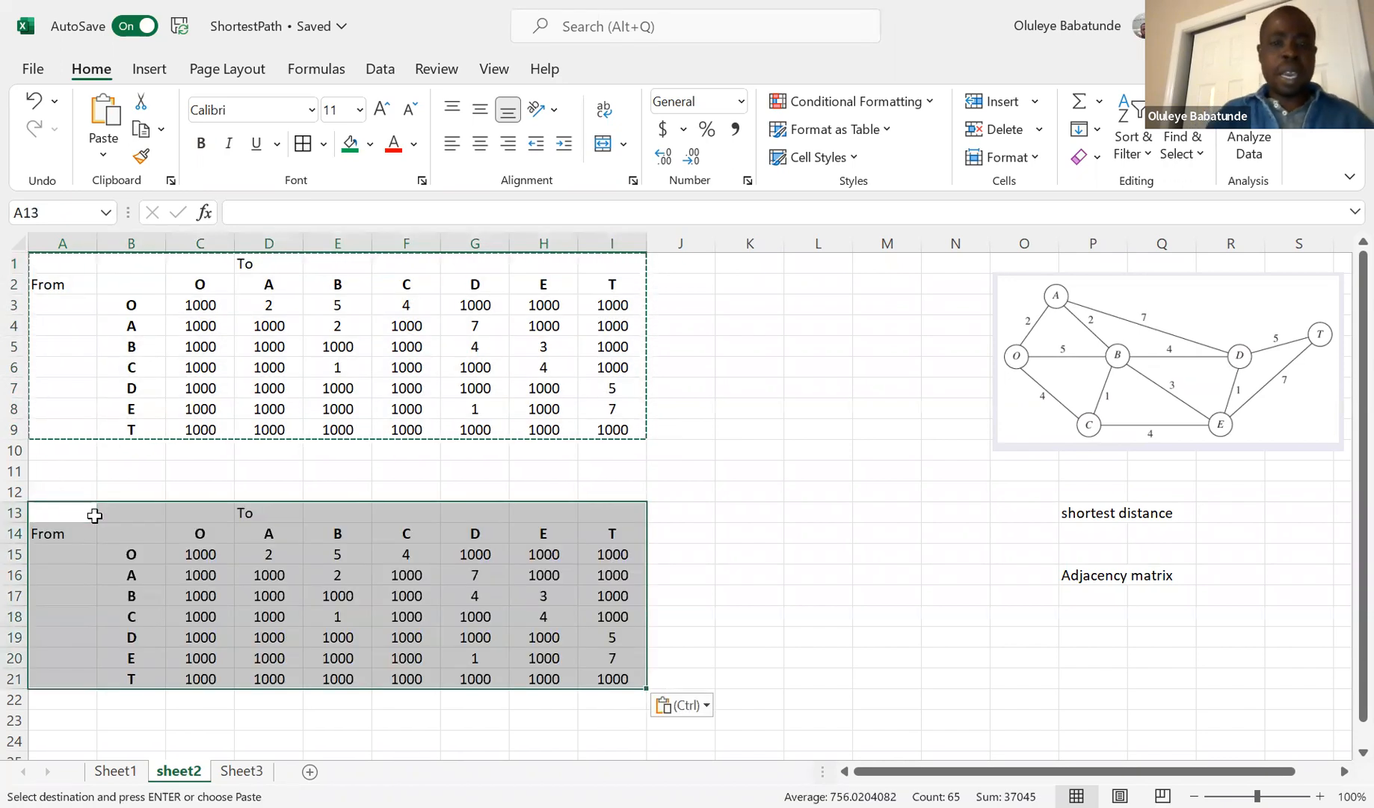
# Clear the distance values in C15:I21 of the duplicated table, keeping its node headers.
pyautogui.click(199, 562)
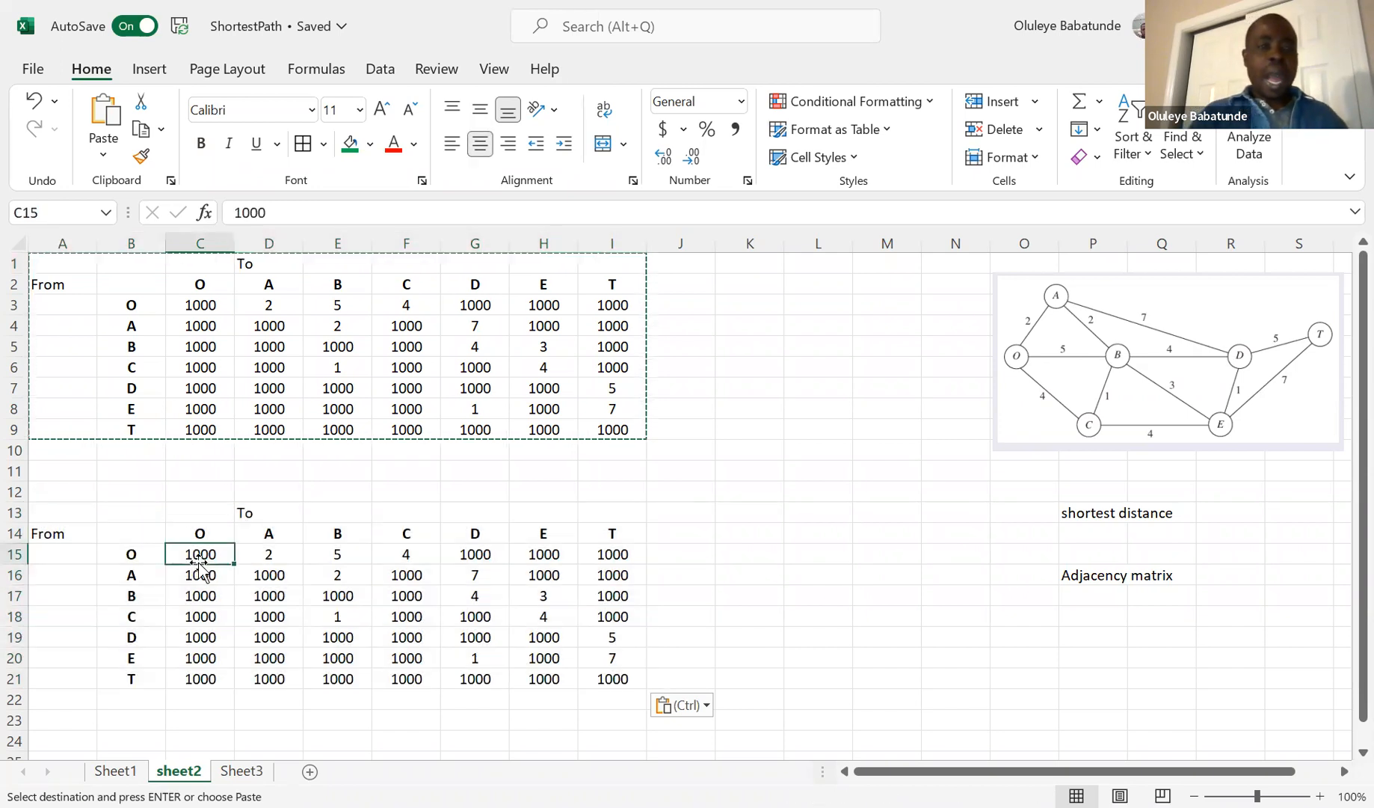
pyautogui.hotkey('shift', 'Right')
pyautogui.hotkey('shift', 'Right')
pyautogui.hotkey('shift', 'Right')
pyautogui.hotkey('shift', 'Right')
pyautogui.hotkey('shift', 'Right')
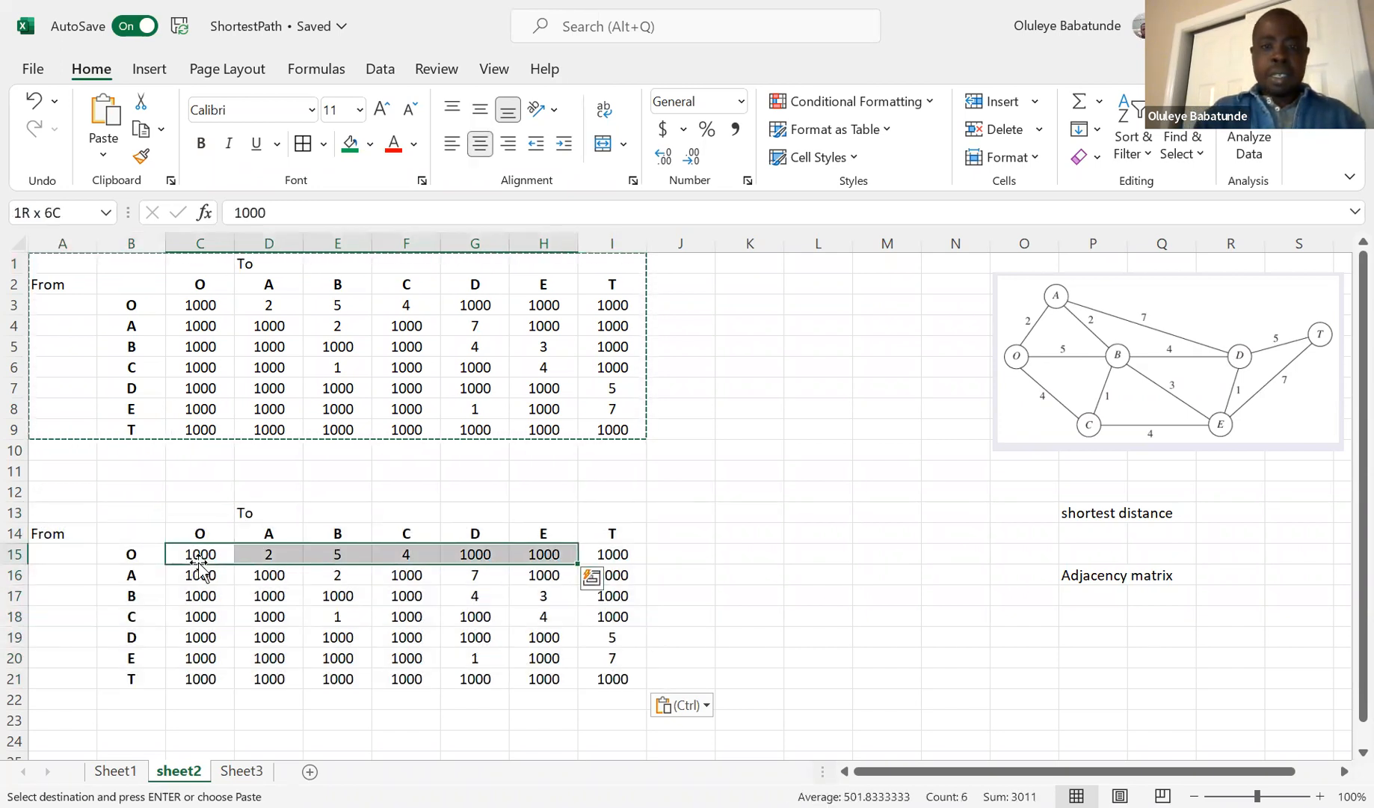
pyautogui.hotkey('shift', 'Right')
pyautogui.hotkey('shift', 'Down')
pyautogui.hotkey('shift', 'Down')
pyautogui.hotkey('shift', 'Down')
pyautogui.hotkey('shift', 'Down')
pyautogui.hotkey('shift', 'Down')
pyautogui.hotkey('shift', 'Down')
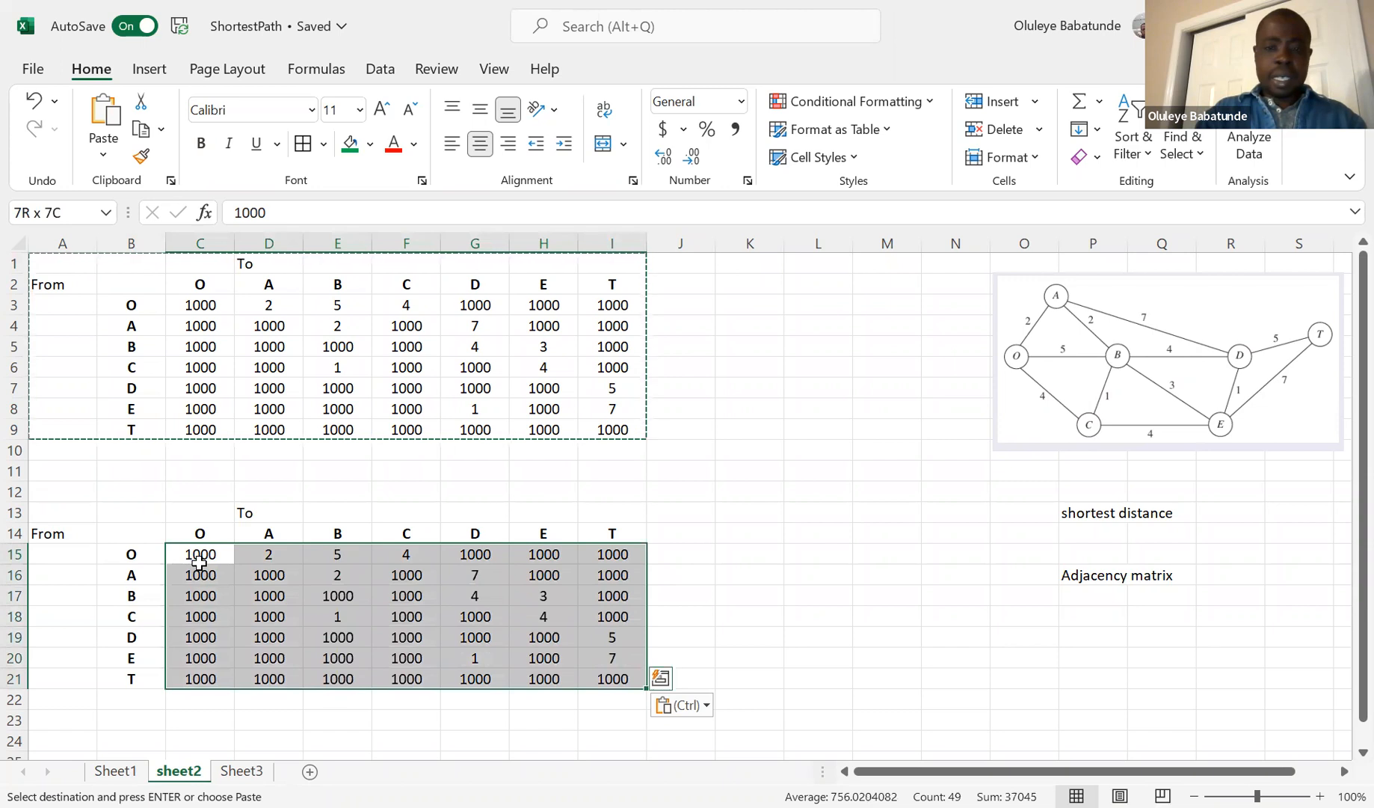
pyautogui.press('Delete')
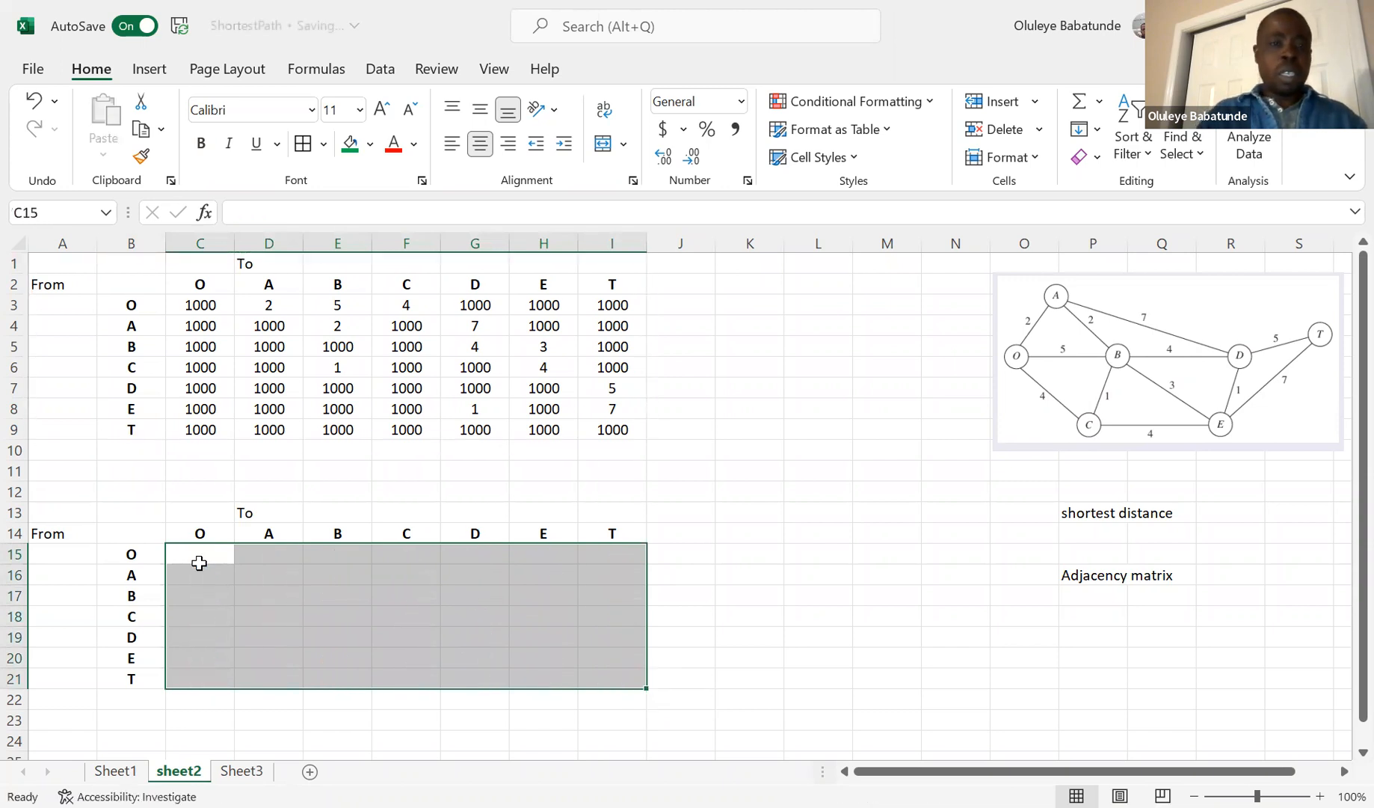
# Fill the empty matrix cells C15:I21 with orange and apply all borders to them.
pyautogui.click(200, 554)
pyautogui.hotkey('shift', 'Right')
pyautogui.hotkey('shift', 'Right')
pyautogui.hotkey('shift', 'Right')
pyautogui.hotkey('shift', 'Right')
pyautogui.hotkey('shift', 'Right')
pyautogui.hotkey('shift', 'Right')
pyautogui.hotkey('shift', 'Down')
pyautogui.hotkey('shift', 'Down')
pyautogui.hotkey('shift', 'Down')
pyautogui.hotkey('shift', 'Down')
pyautogui.hotkey('shift', 'Down')
pyautogui.hotkey('shift', 'Down')
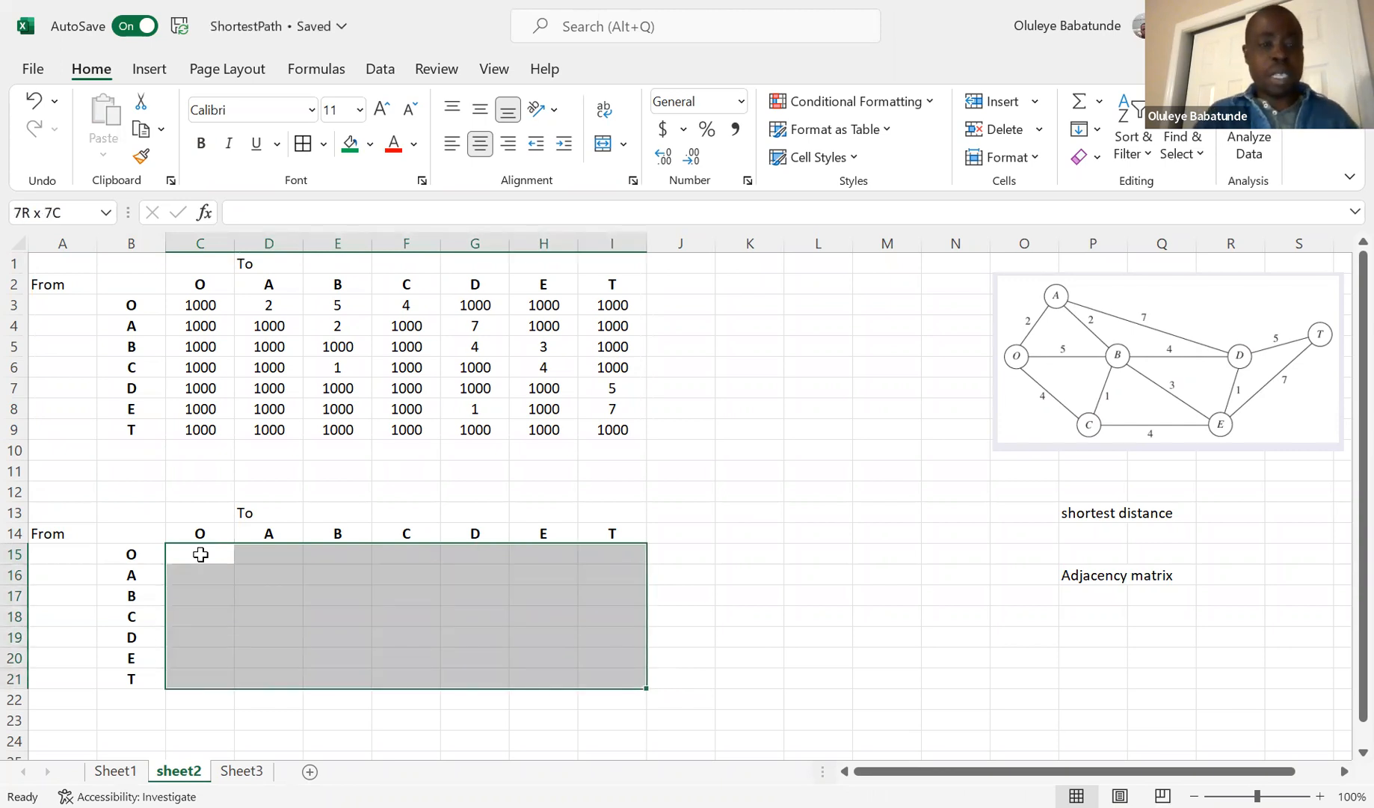
pyautogui.click(370, 145)
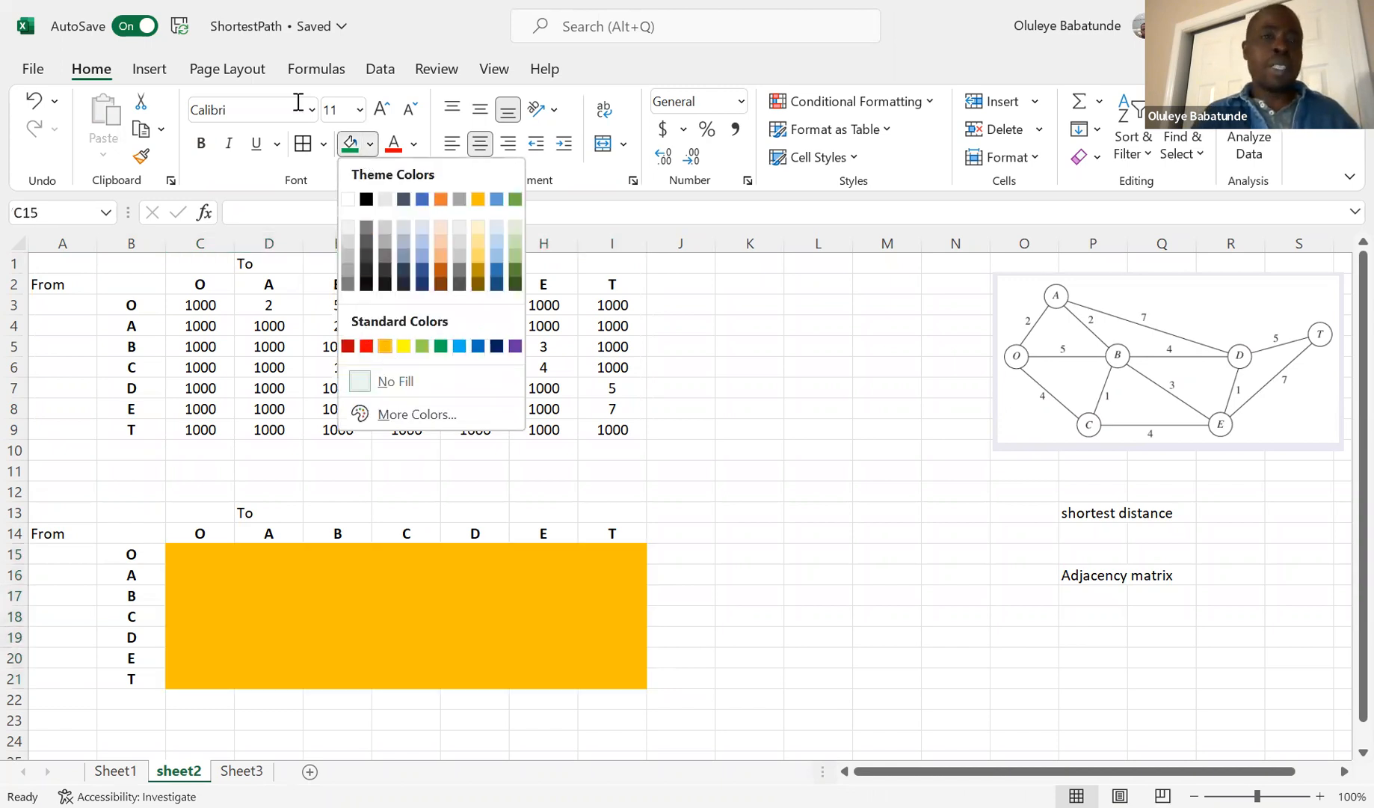
pyautogui.click(386, 349)
pyautogui.click(323, 144)
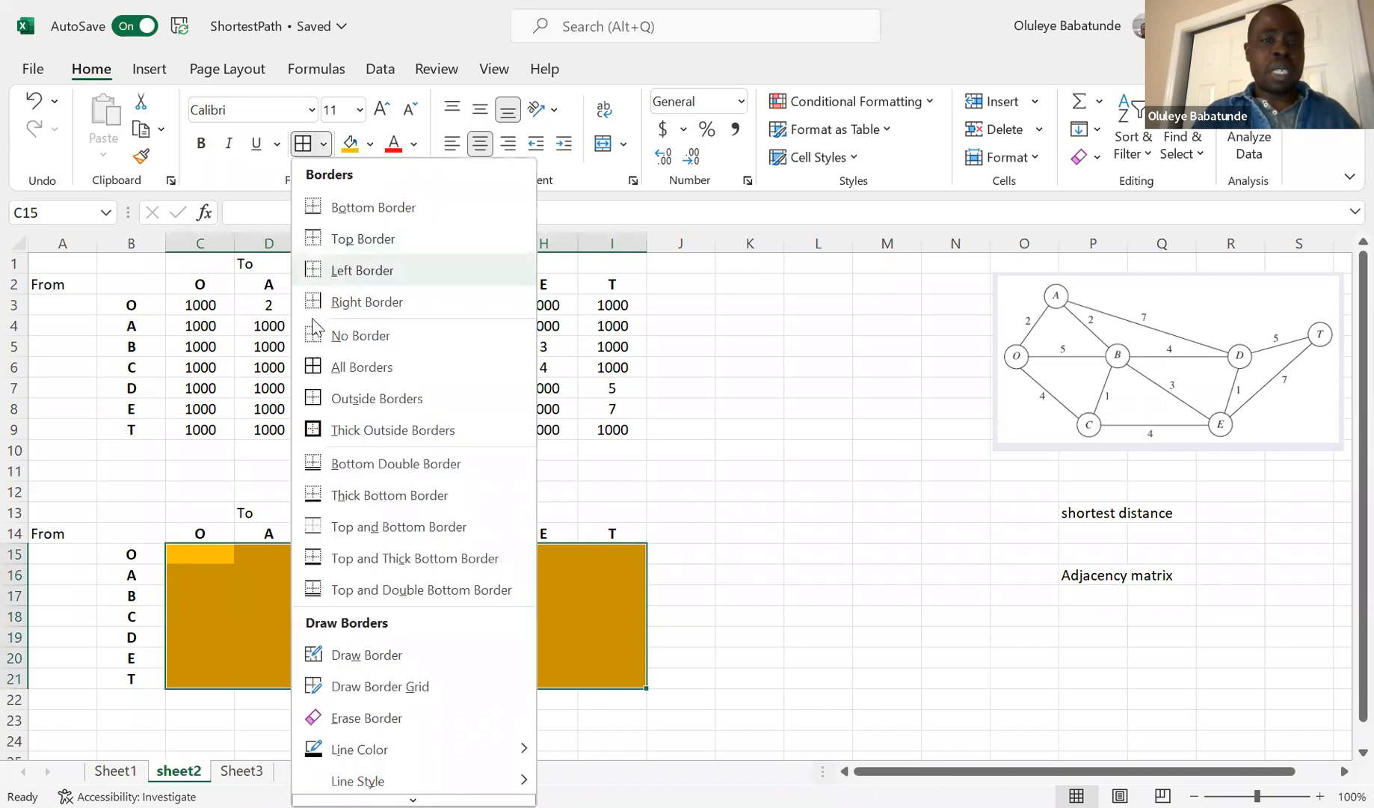
pyautogui.click(313, 362)
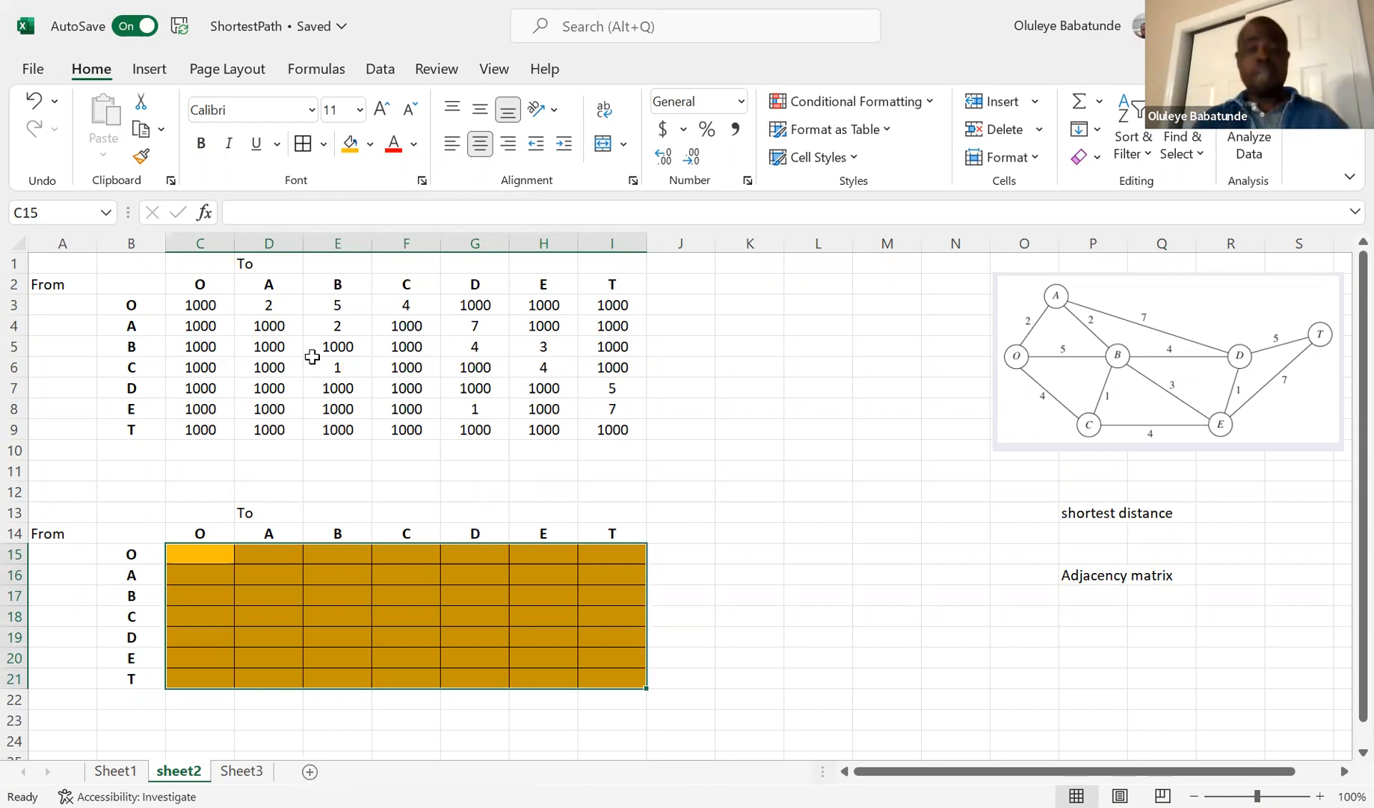
# Enter the label Total_IN in B23, below the second matrix.
pyautogui.moveTo(1340, 369); pyautogui.dragTo(1340, 400)
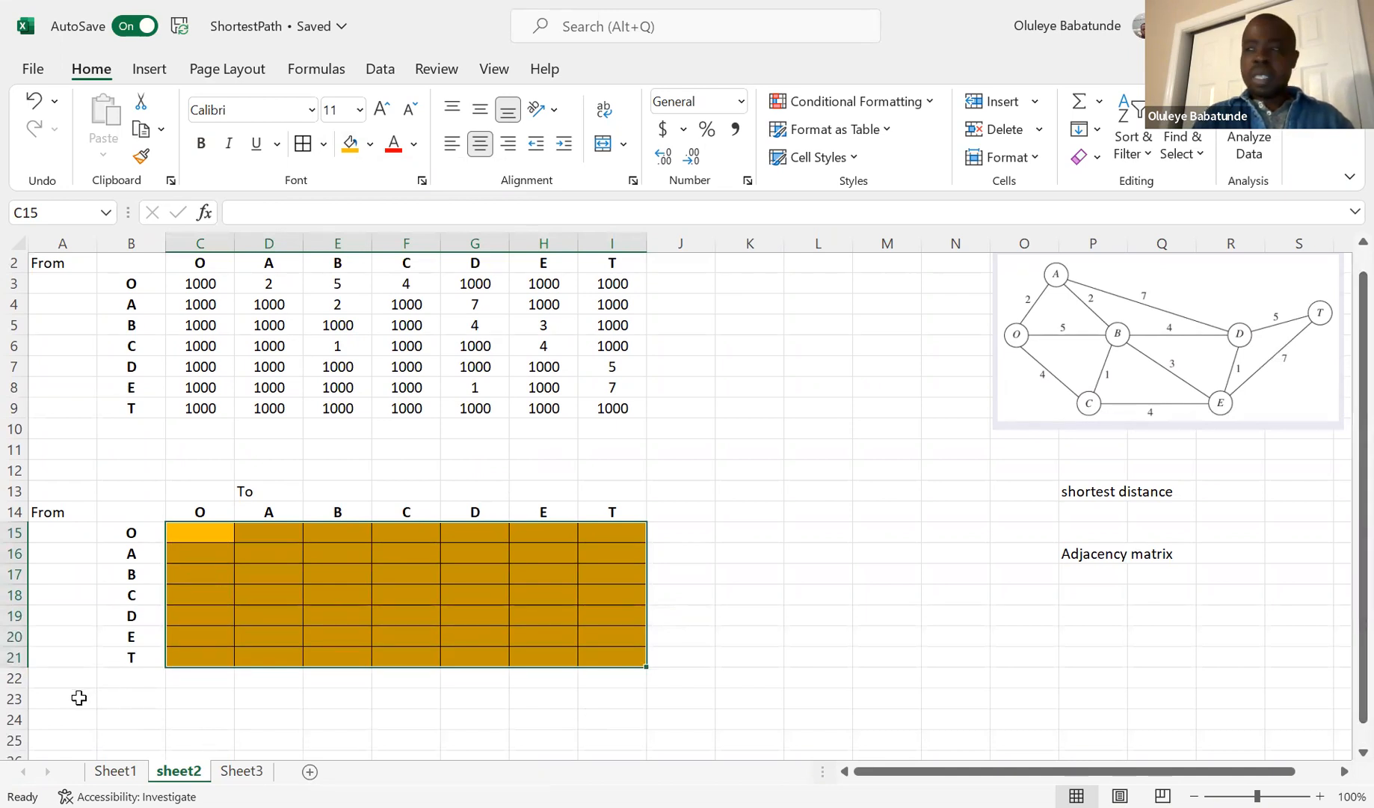
pyautogui.click(124, 697)
pyautogui.write('Tota')
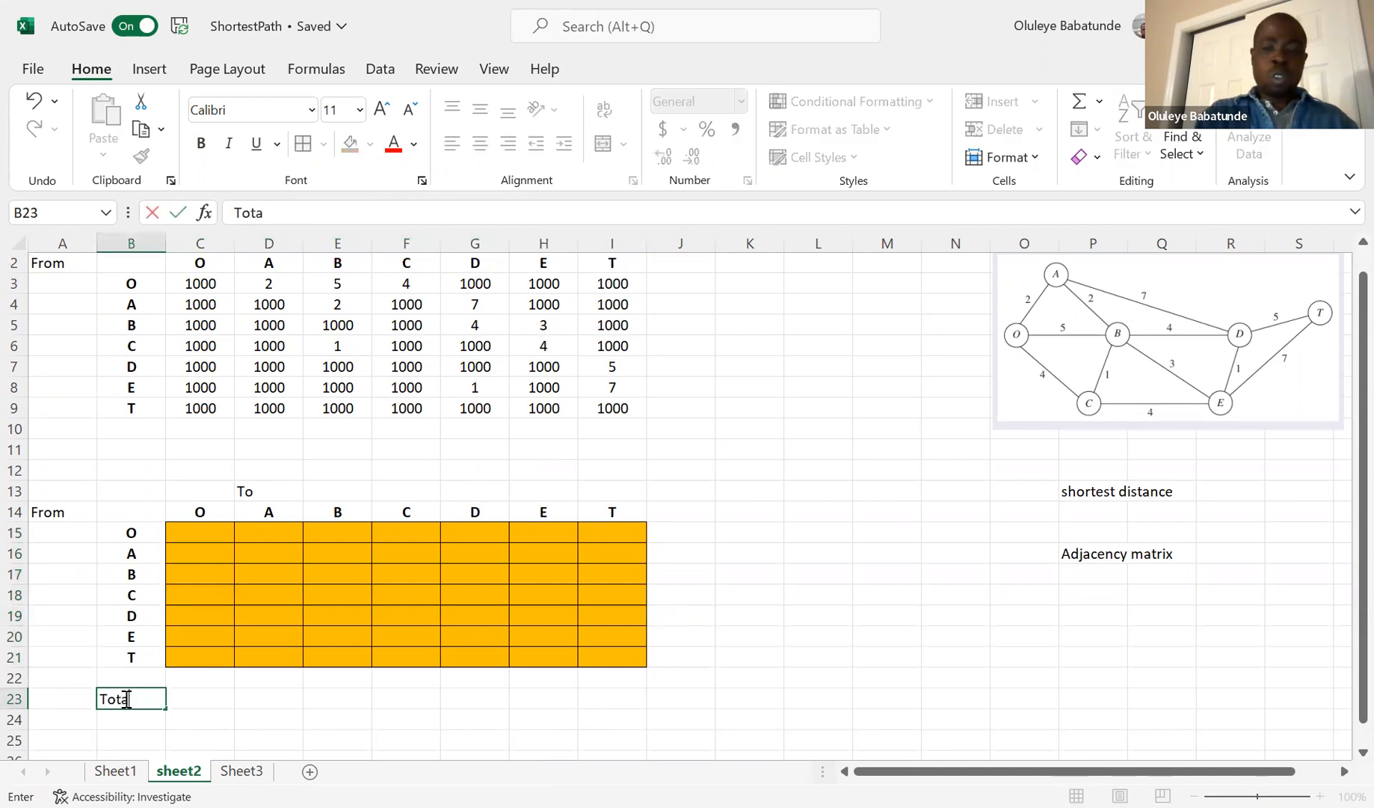
pyautogui.write('l_IN')
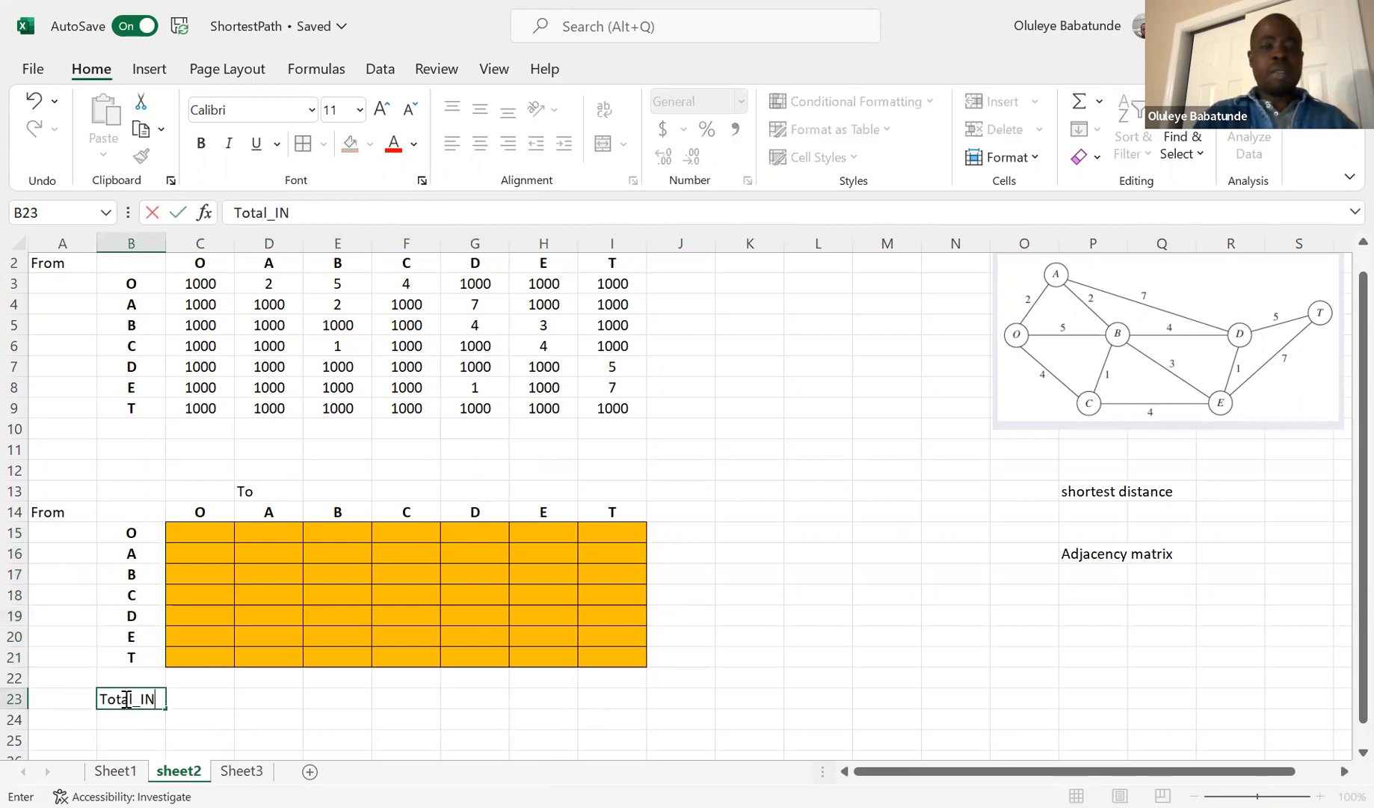
# Fill the Total_IN cells C23:I23 with yellow and apply all borders to them.
pyautogui.click(194, 698)
pyautogui.hotkey('shift', 'Right')
pyautogui.hotkey('shift', 'Right')
pyautogui.hotkey('shift', 'Right')
pyautogui.hotkey('shift', 'Right')
pyautogui.hotkey('shift', 'Right')
pyautogui.hotkey('shift', 'Right')
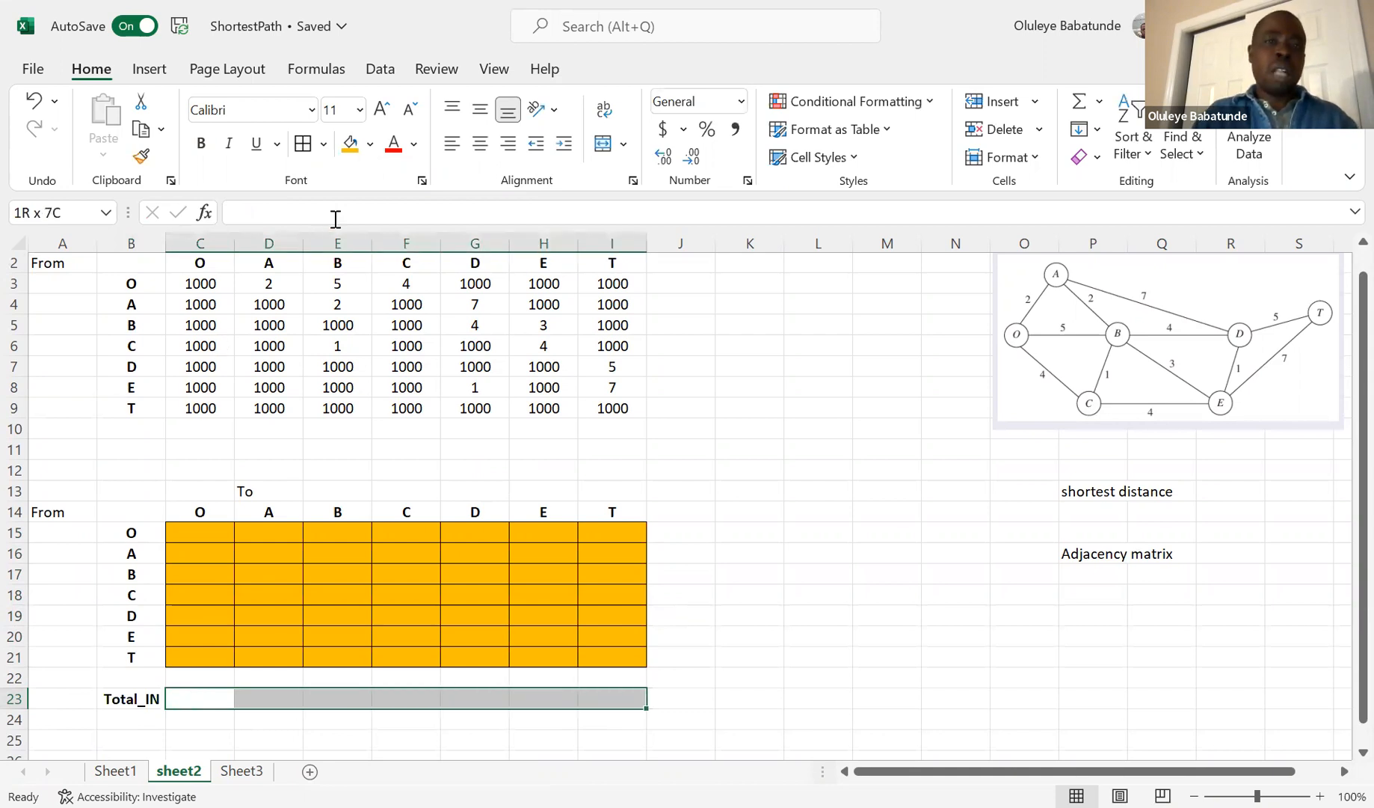
pyautogui.click(370, 145)
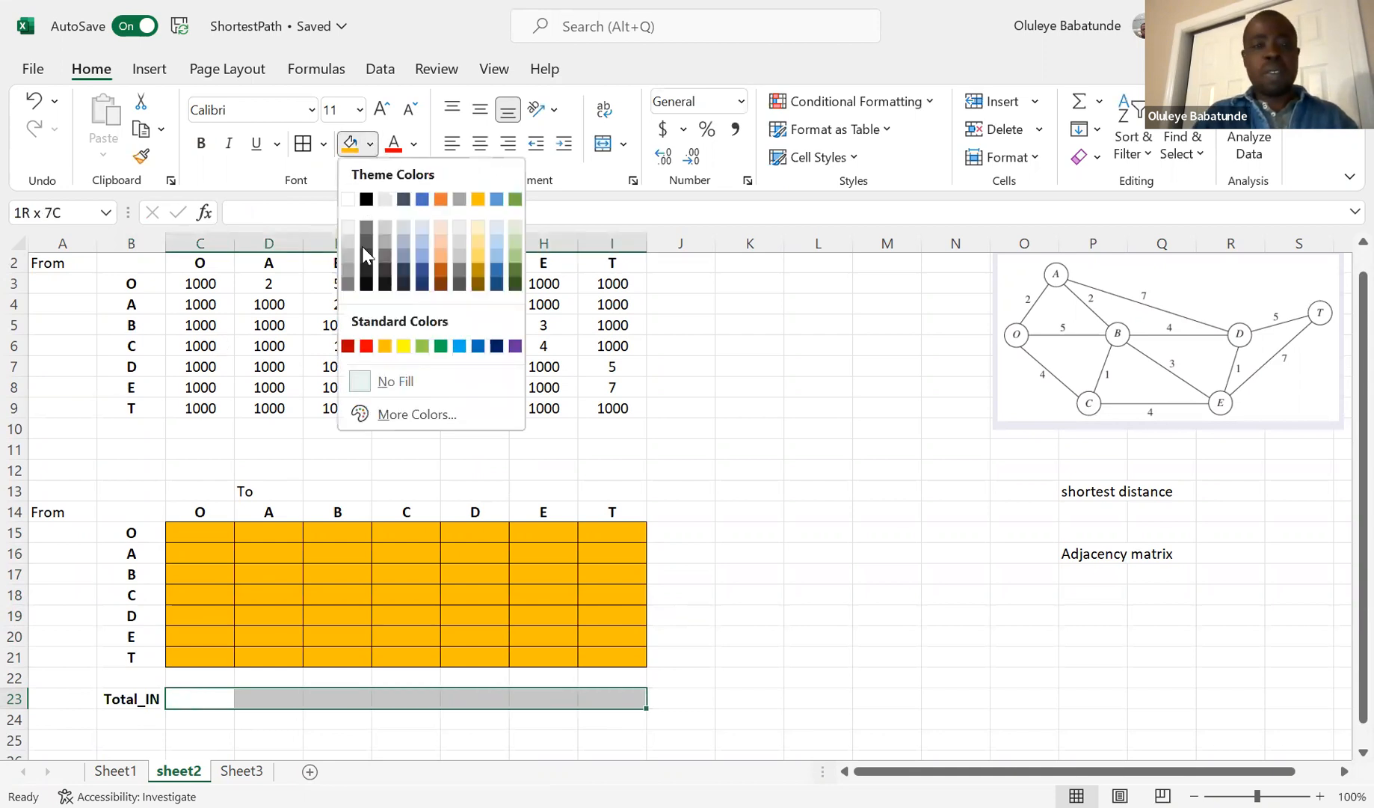
pyautogui.click(403, 347)
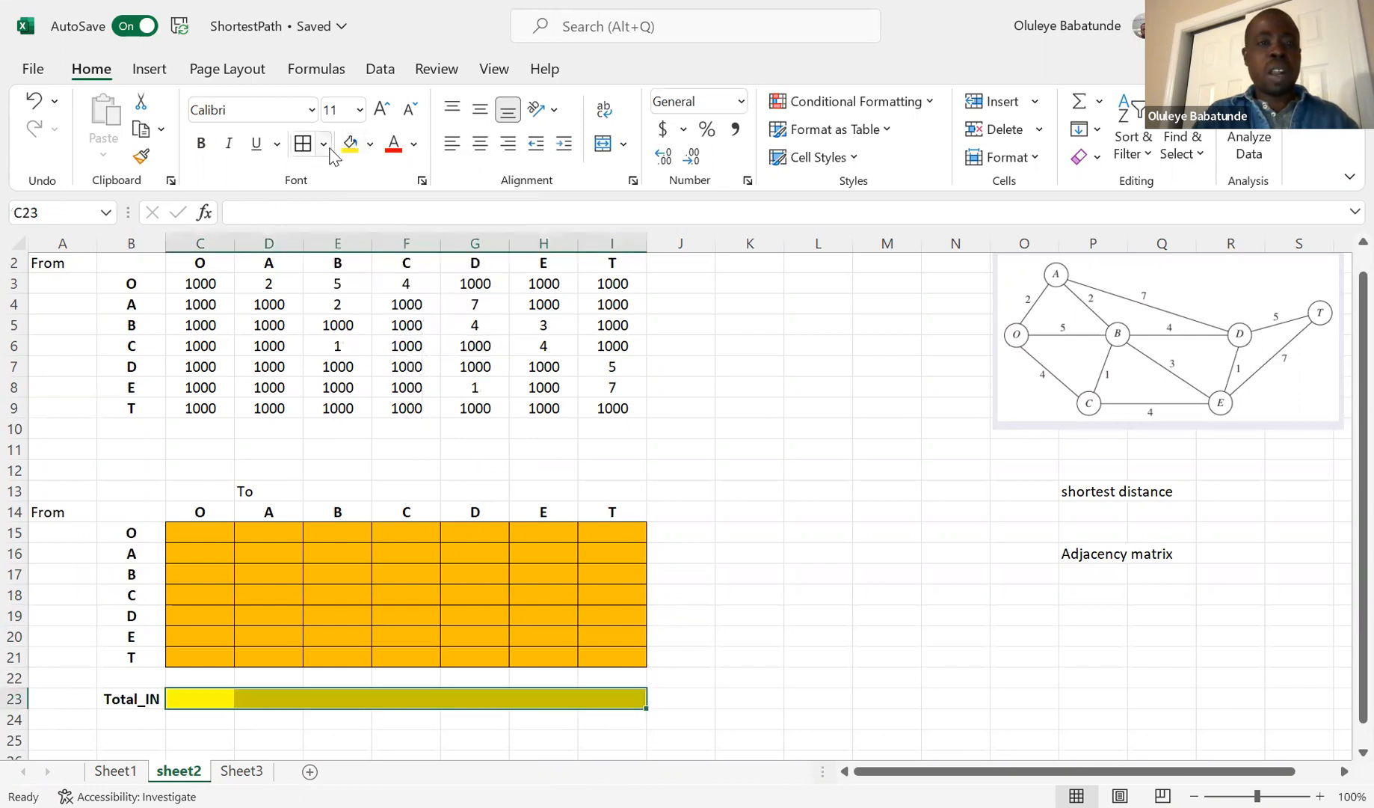
pyautogui.click(326, 146)
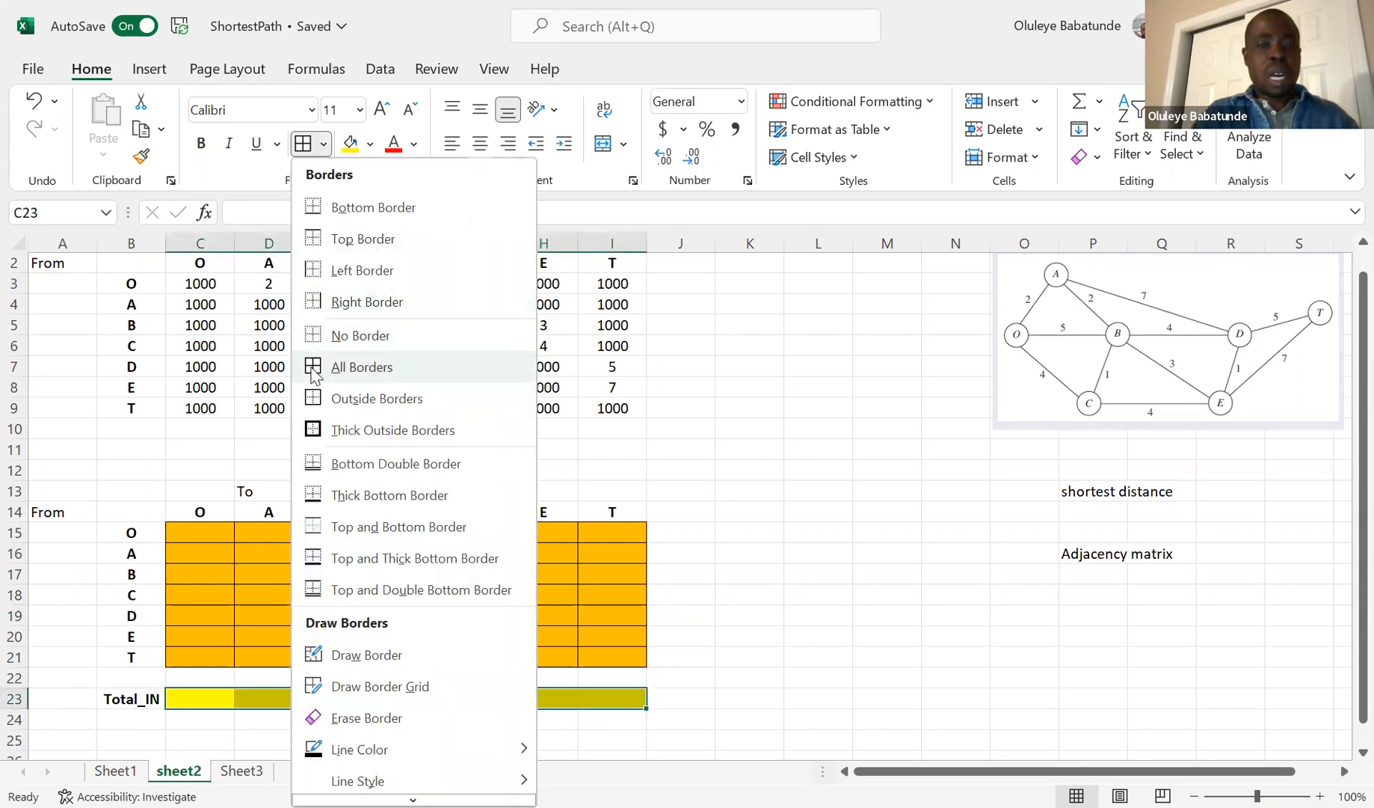
pyautogui.click(313, 368)
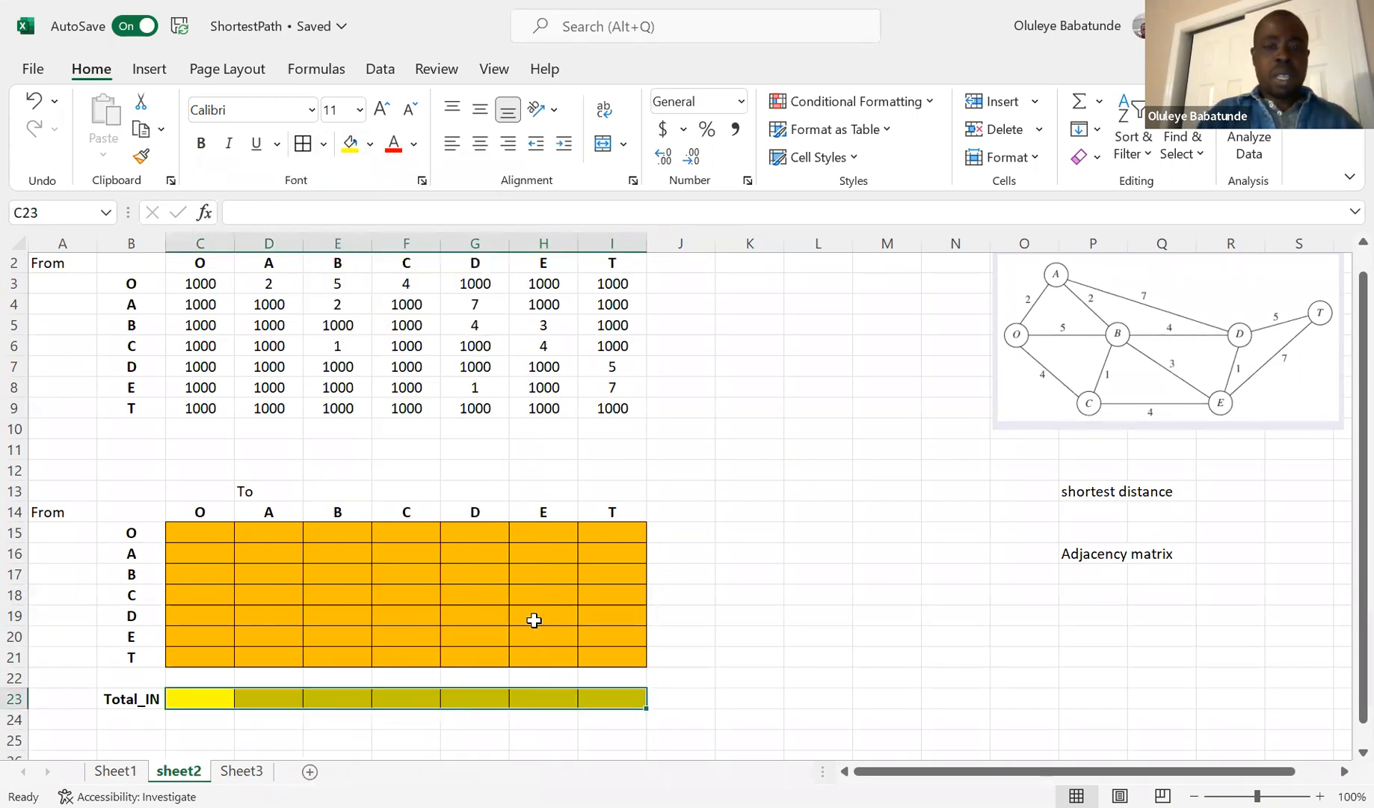
# Enter the heading TotalOUT in K14, beside the second matrix's header row.
pyautogui.click(739, 513)
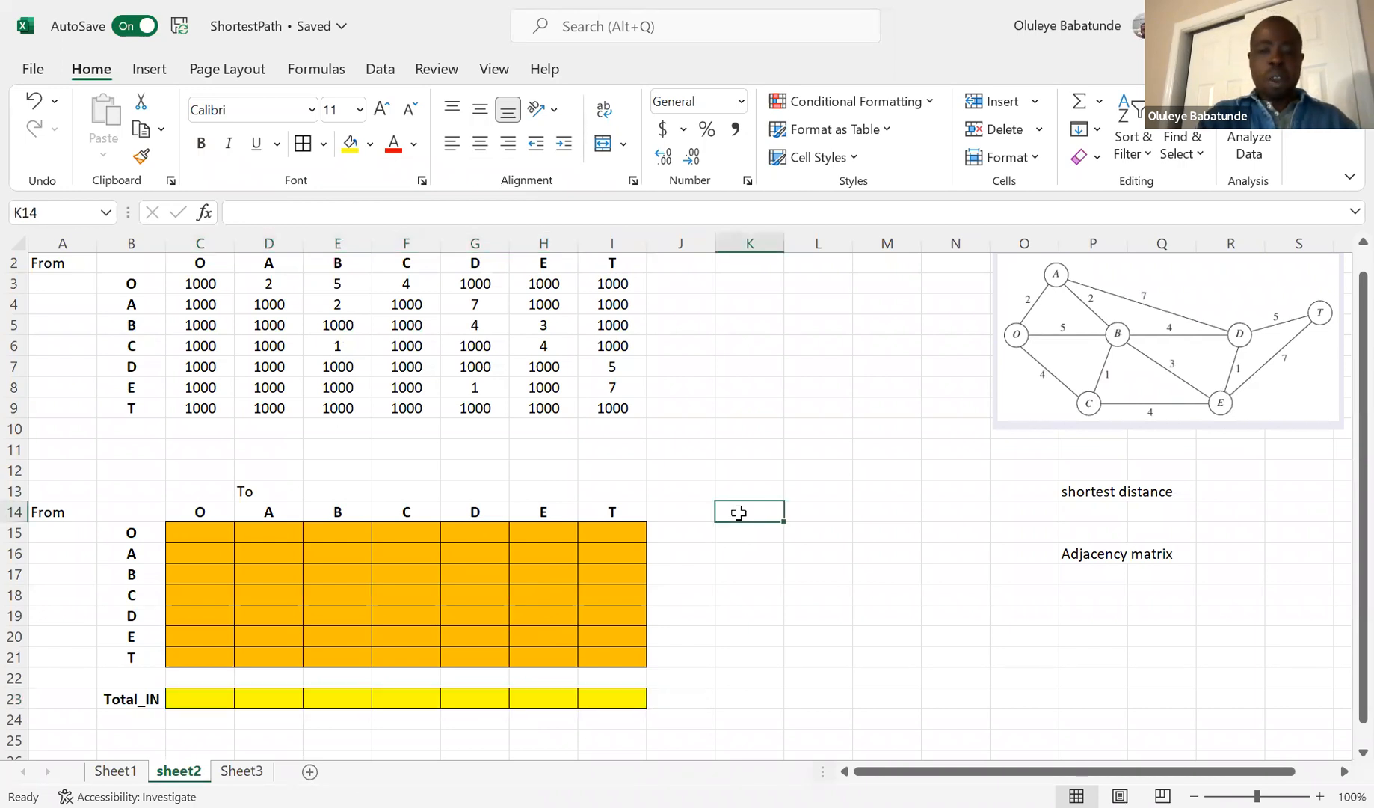
pyautogui.write('Total')
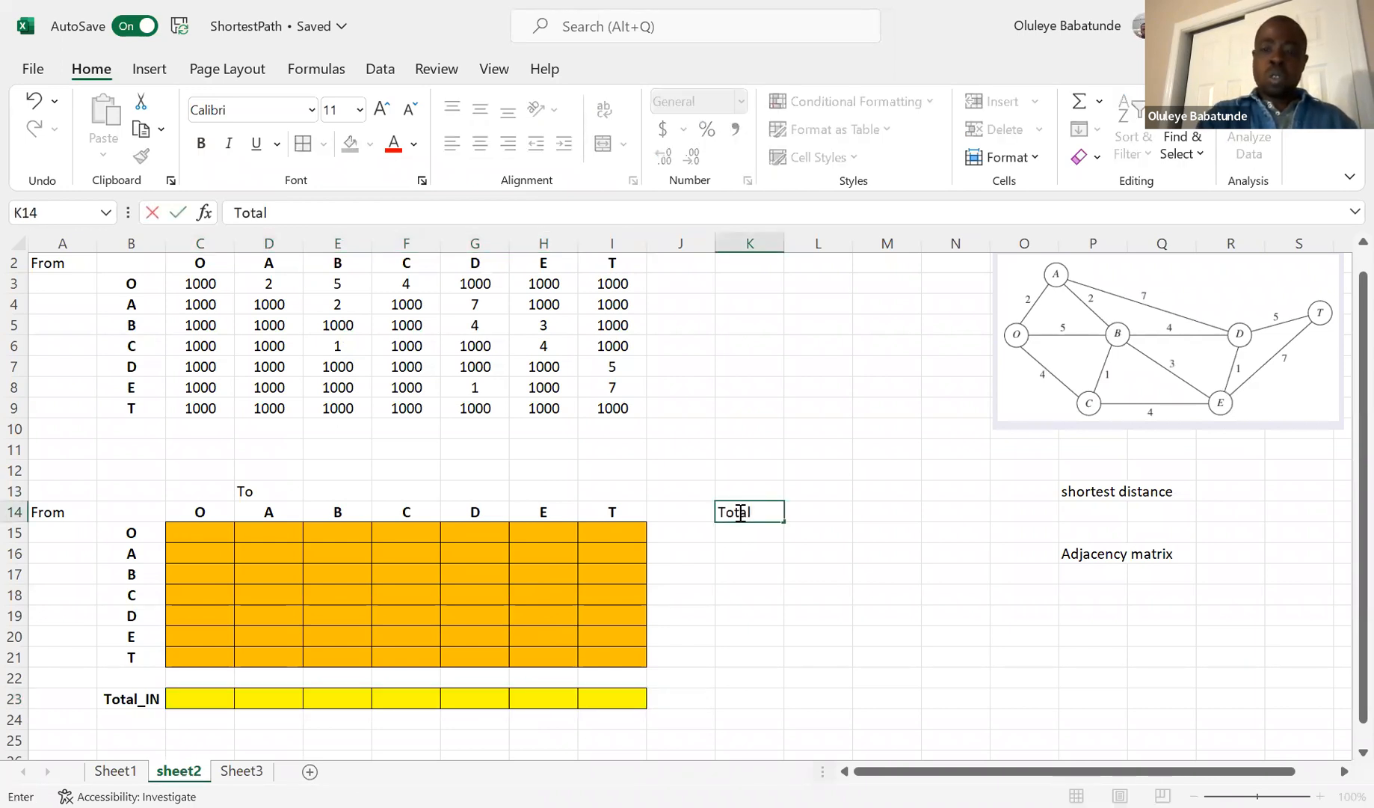
pyautogui.write('OUT')
# Fill the TotalOUT cells K15:K21 with light blue and apply all borders to them.
pyautogui.click(746, 532)
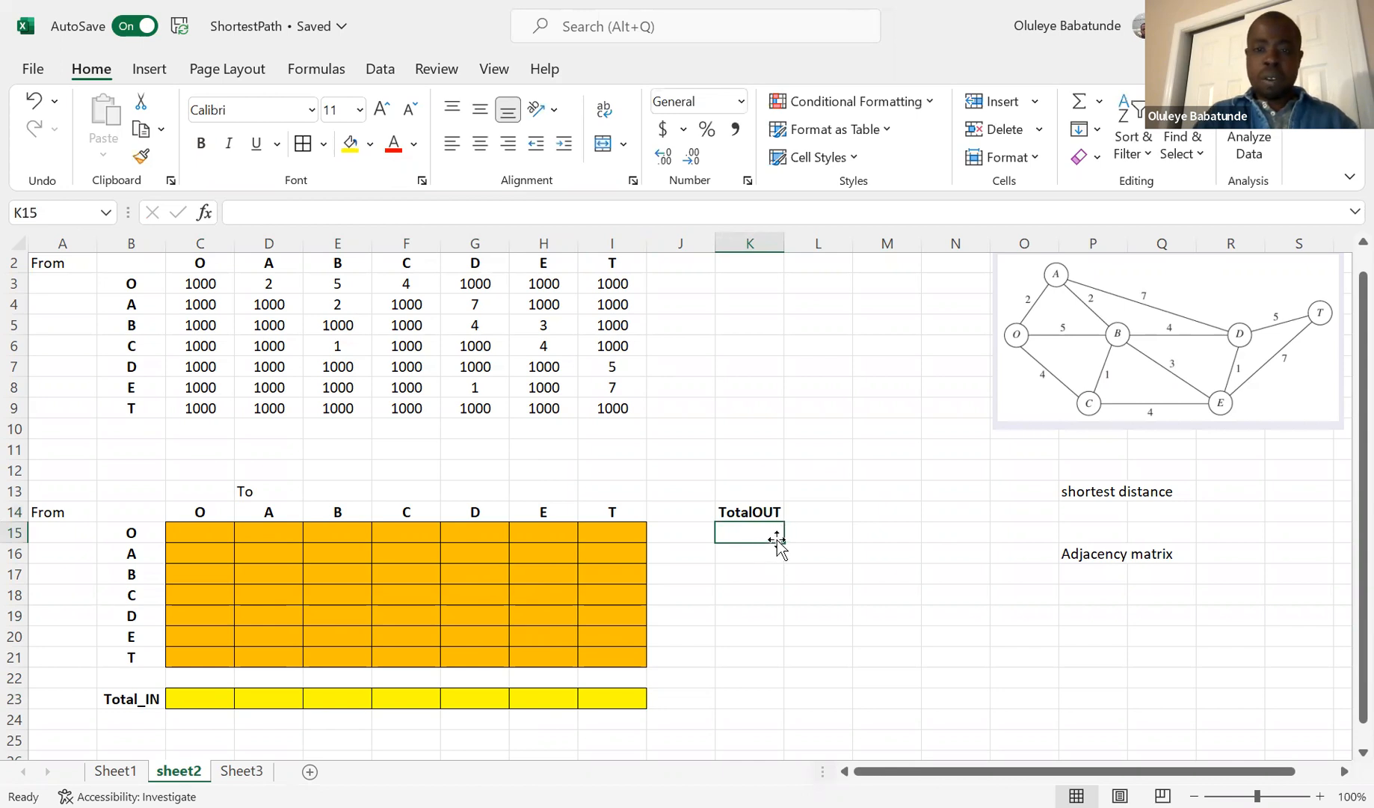
pyautogui.moveTo(776, 539); pyautogui.dragTo(775, 545)
pyautogui.hotkey('shift', 'Down')
pyautogui.hotkey('shift', 'Down')
pyautogui.hotkey('shift', 'Down')
pyautogui.hotkey('shift', 'Down')
pyautogui.hotkey('shift', 'Down')
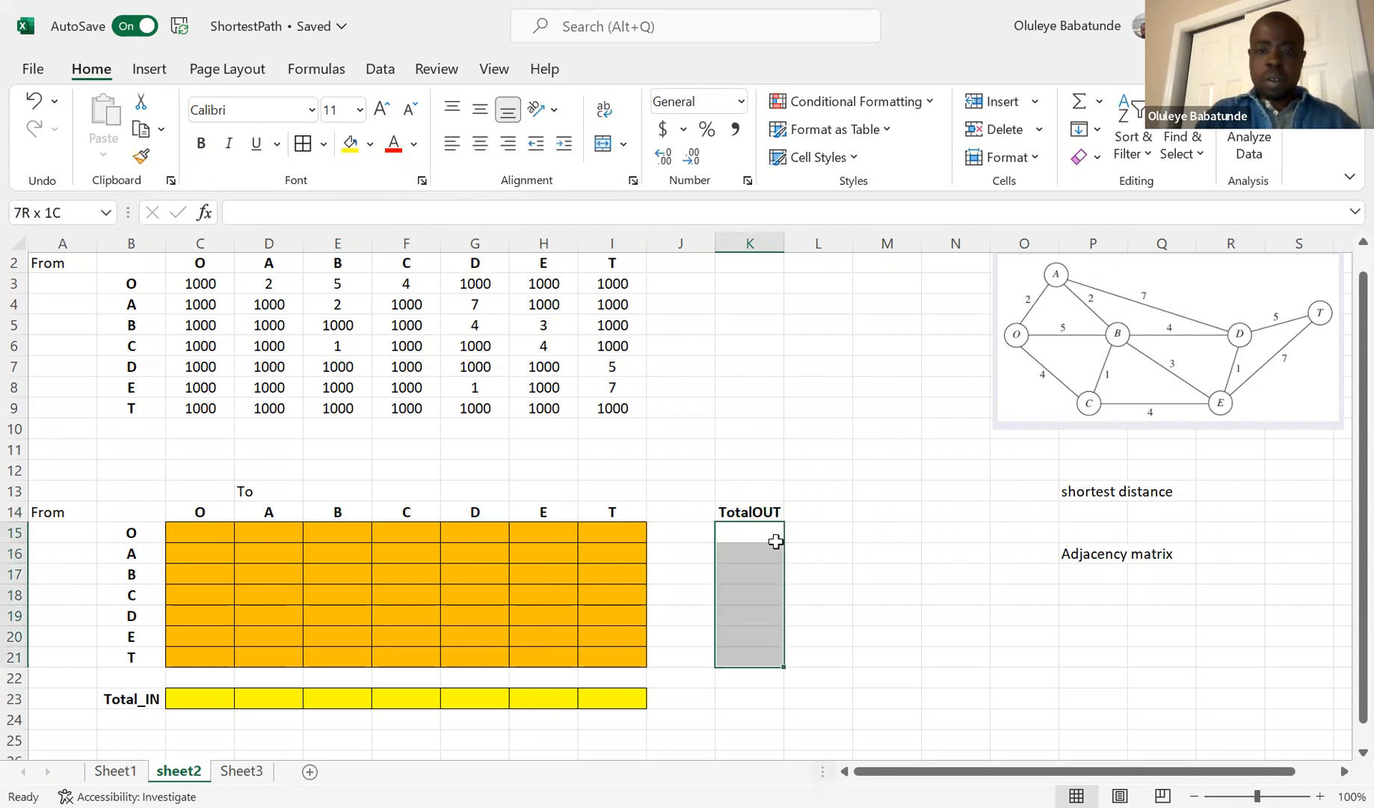
pyautogui.click(370, 148)
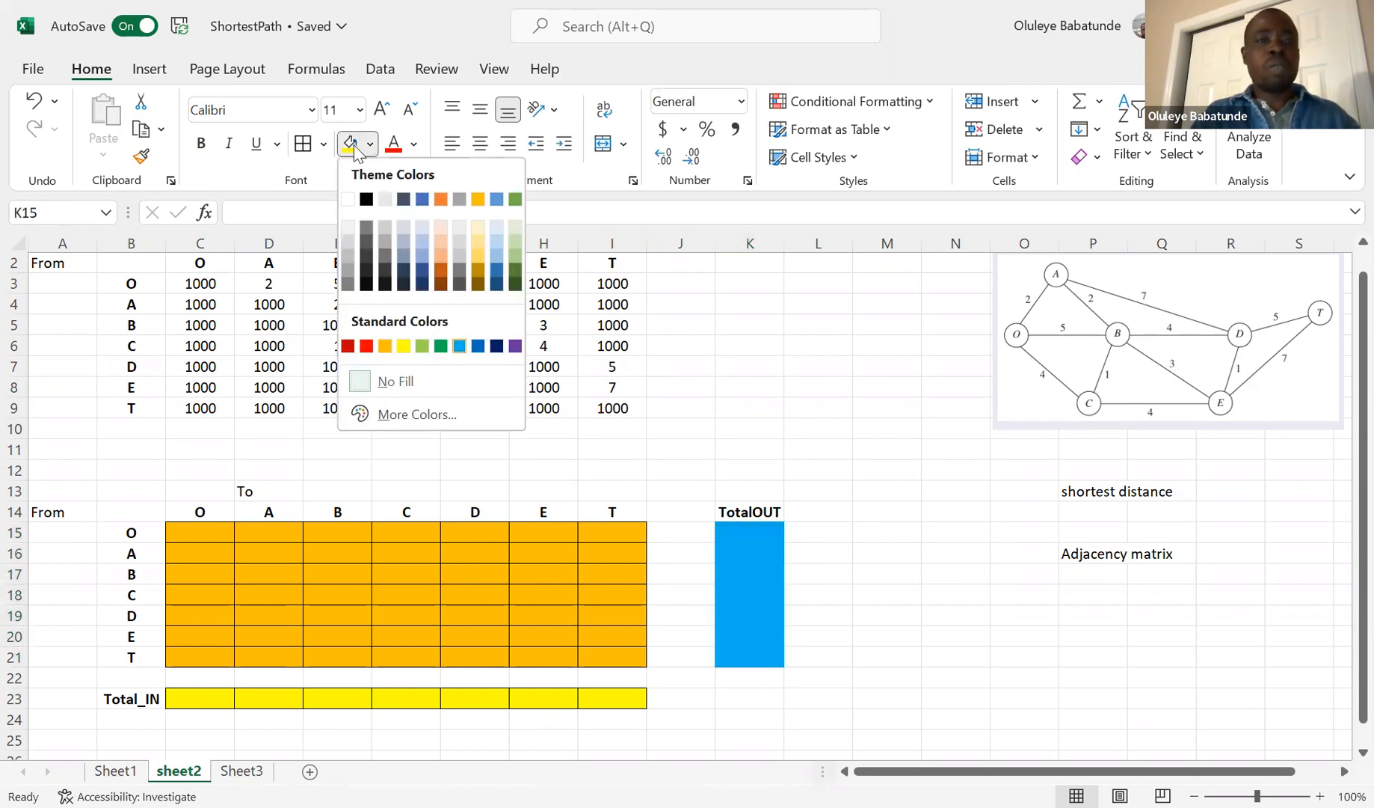
pyautogui.press('Return')
pyautogui.click(325, 148)
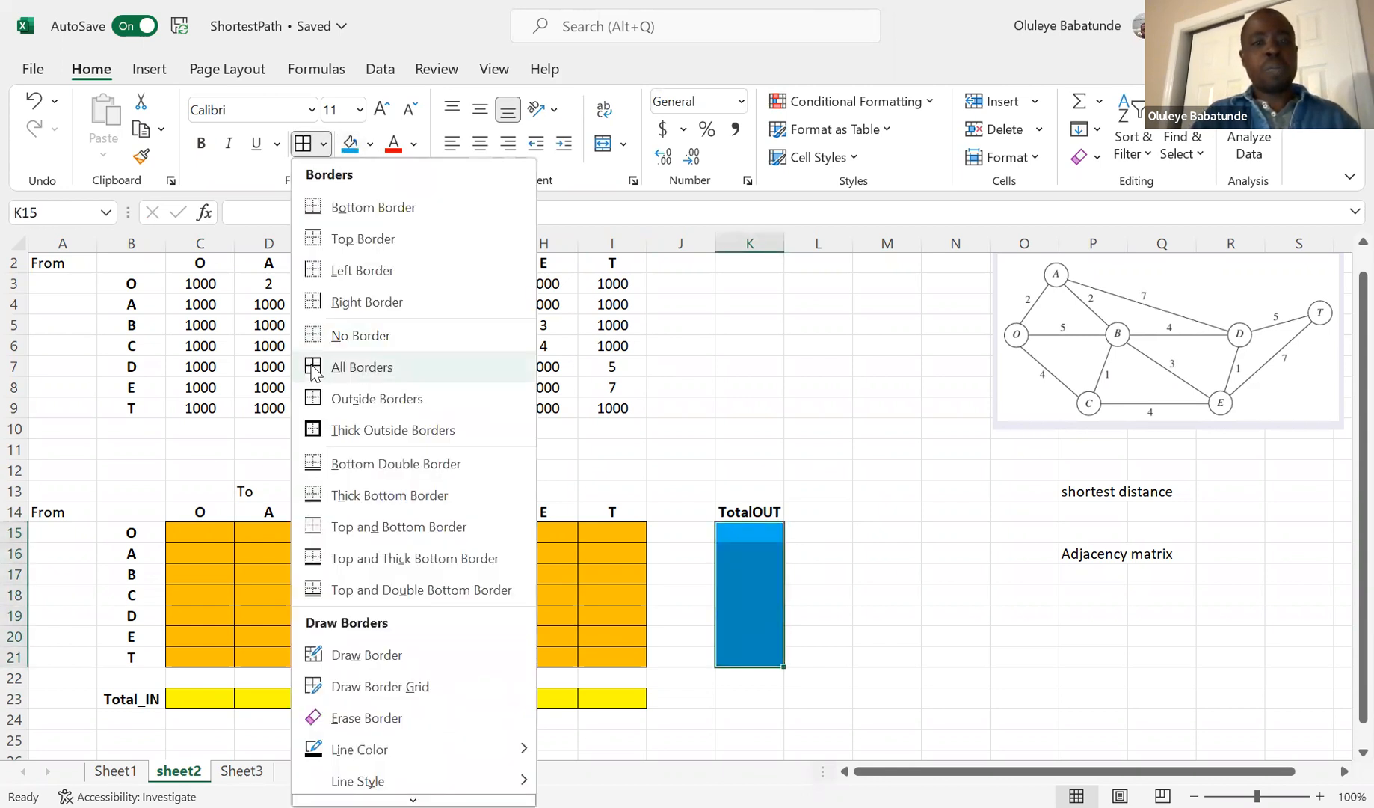
pyautogui.click(314, 366)
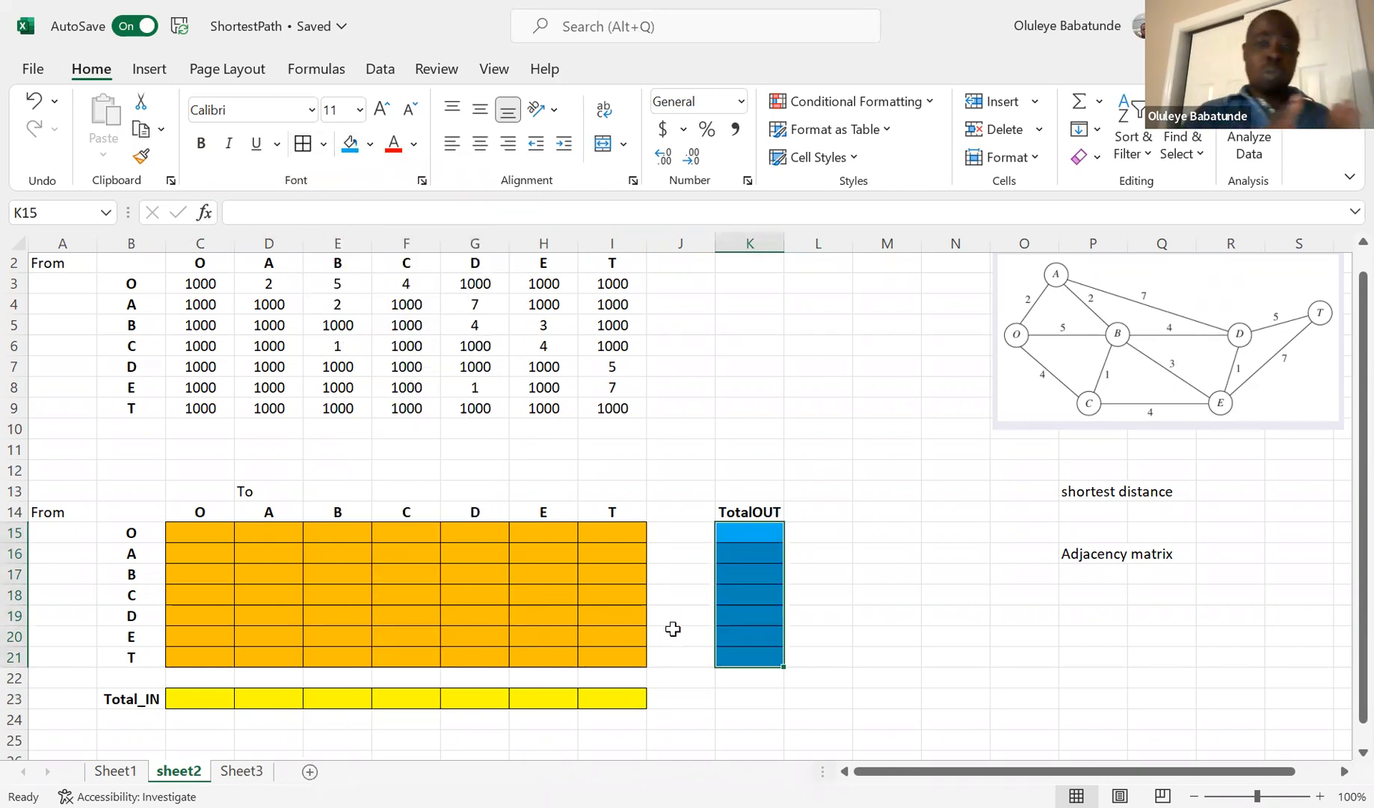
# Enter the heading OUT-IN in L14, beside TotalOUT, and Netflow above it in L13.
pyautogui.click(740, 536)
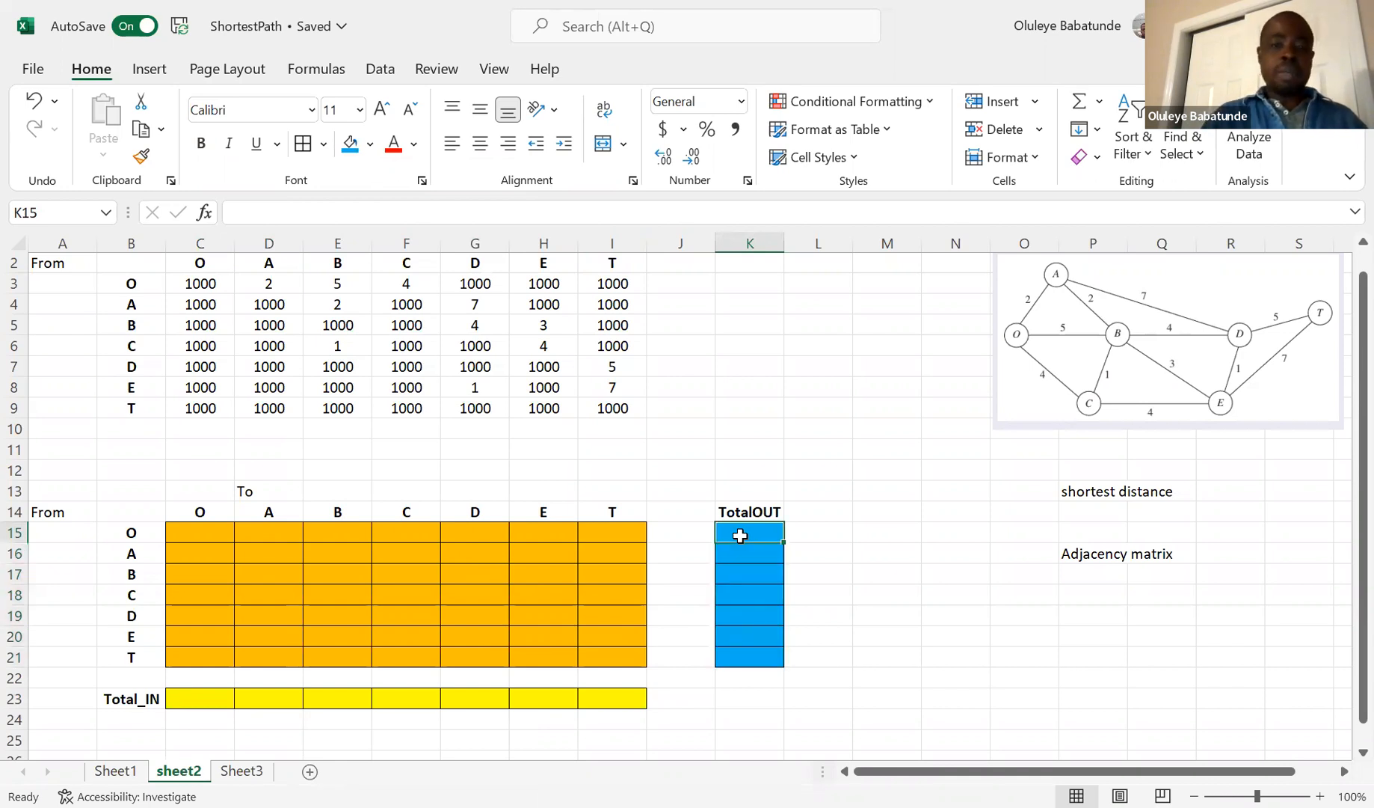
pyautogui.click(826, 514)
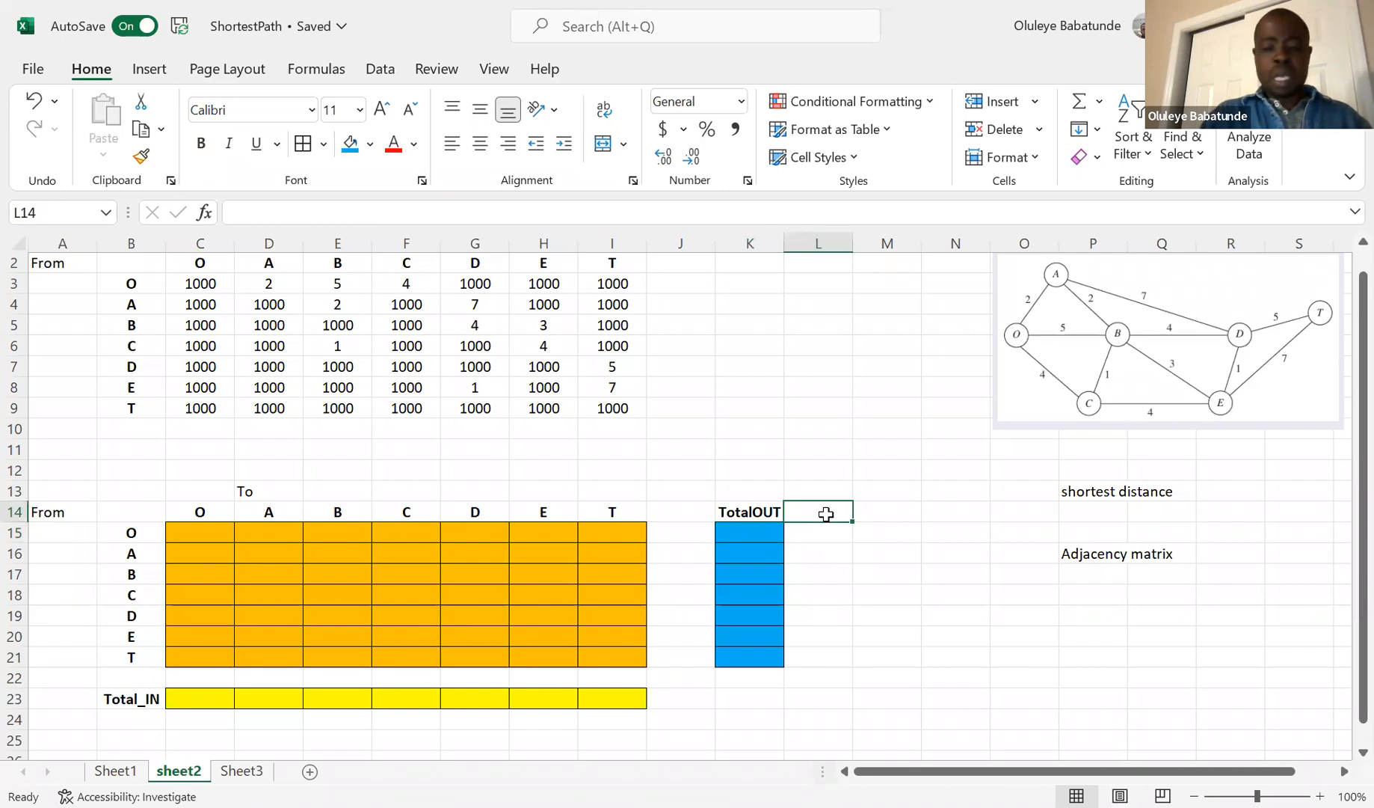
pyautogui.write('OUT-IN')
pyautogui.click(824, 488)
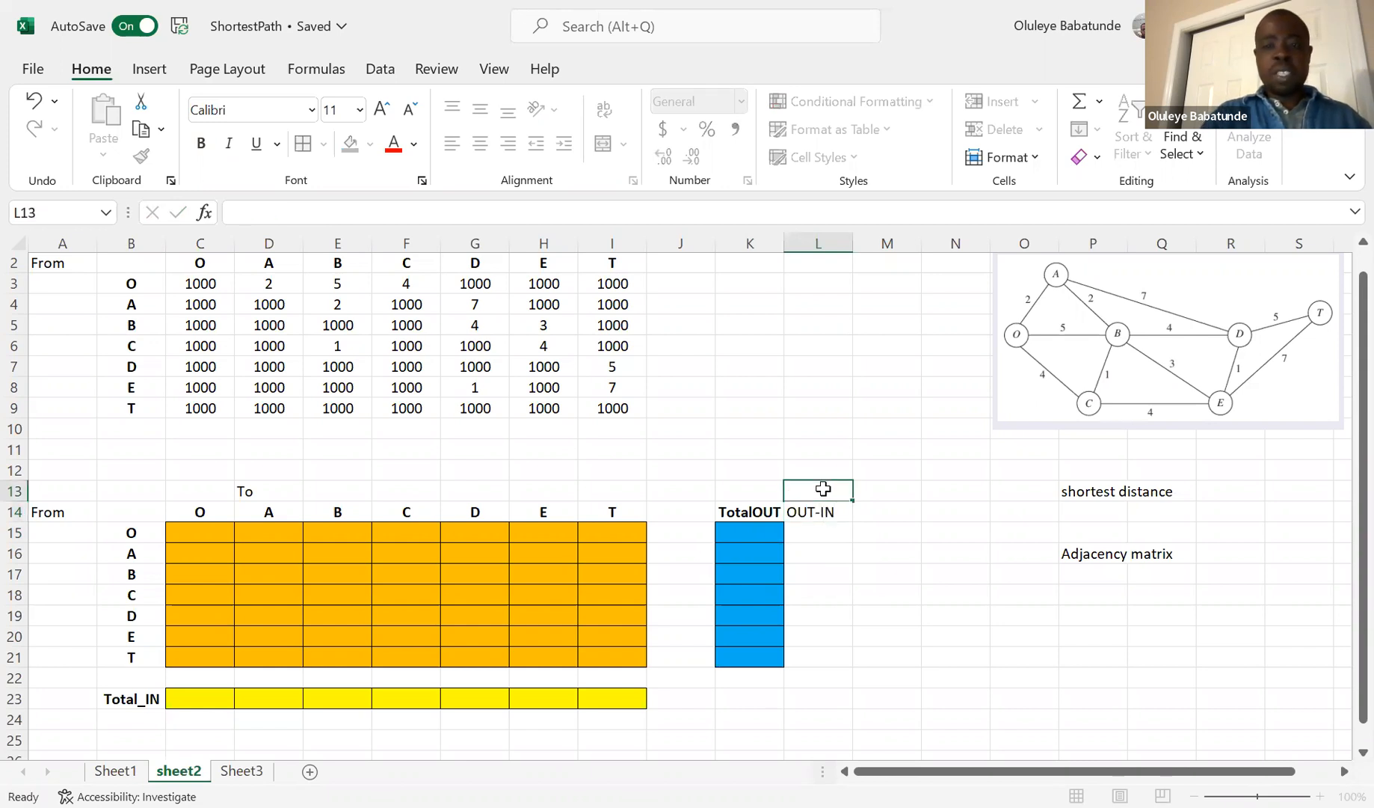
pyautogui.write('N')
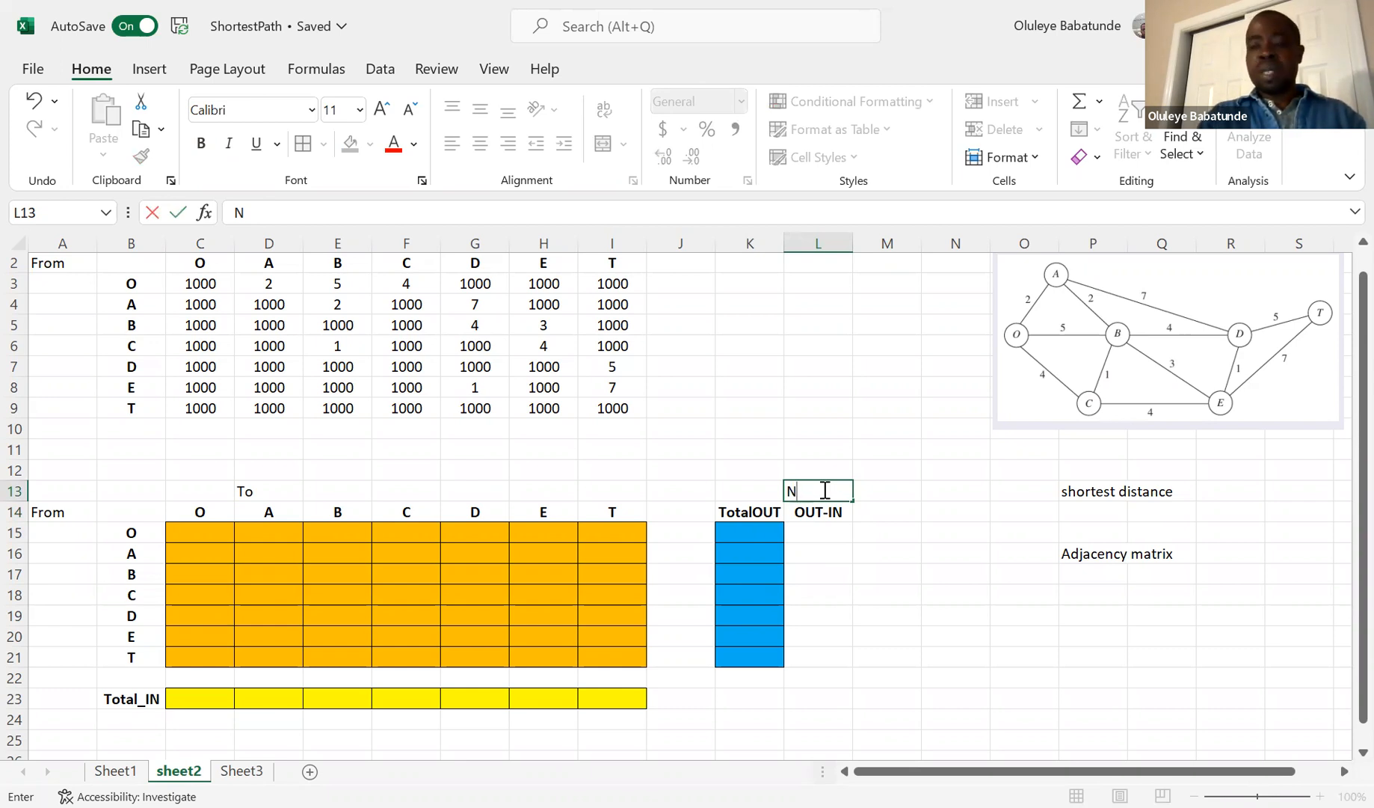
pyautogui.press('BackSpace')
pyautogui.write('Netw')
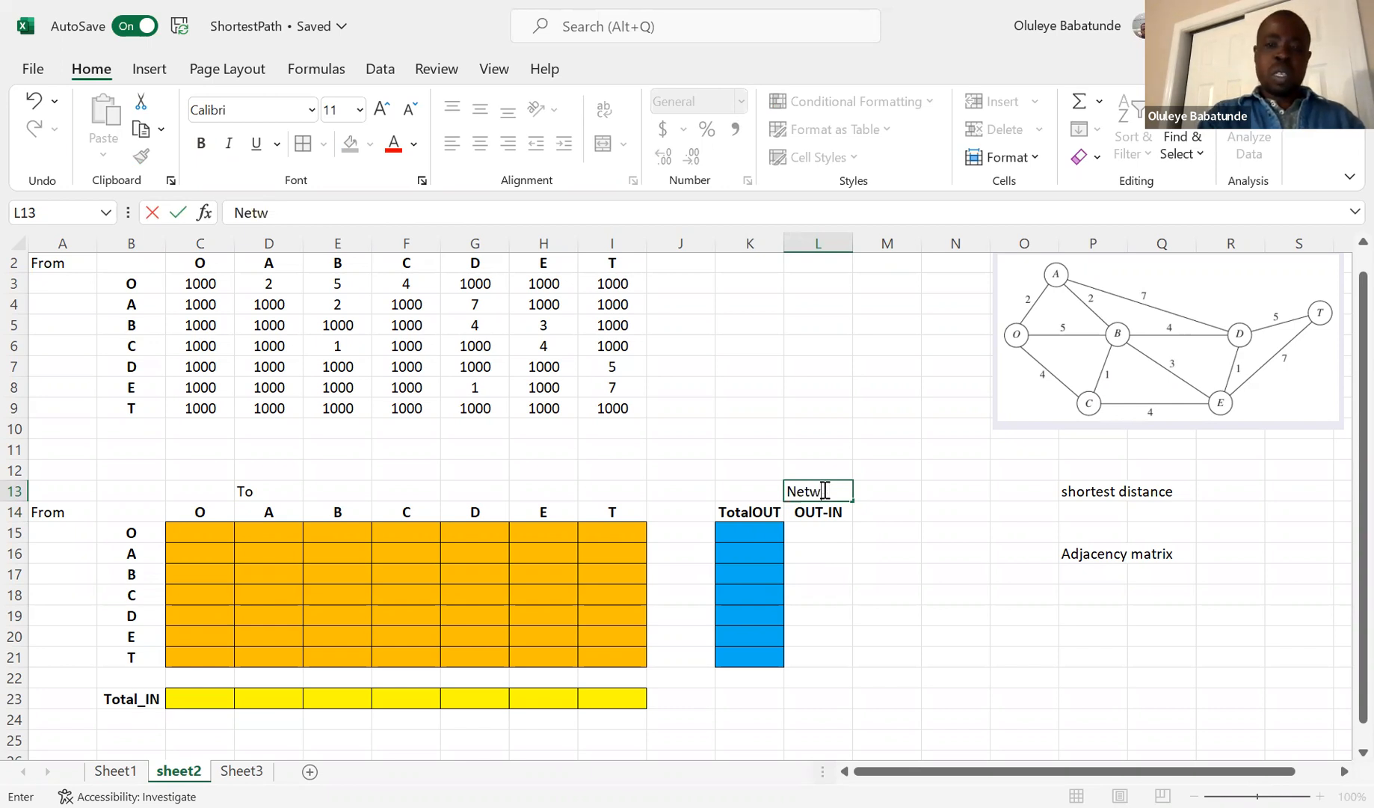
pyautogui.press('BackSpace')
pyautogui.write('flow')
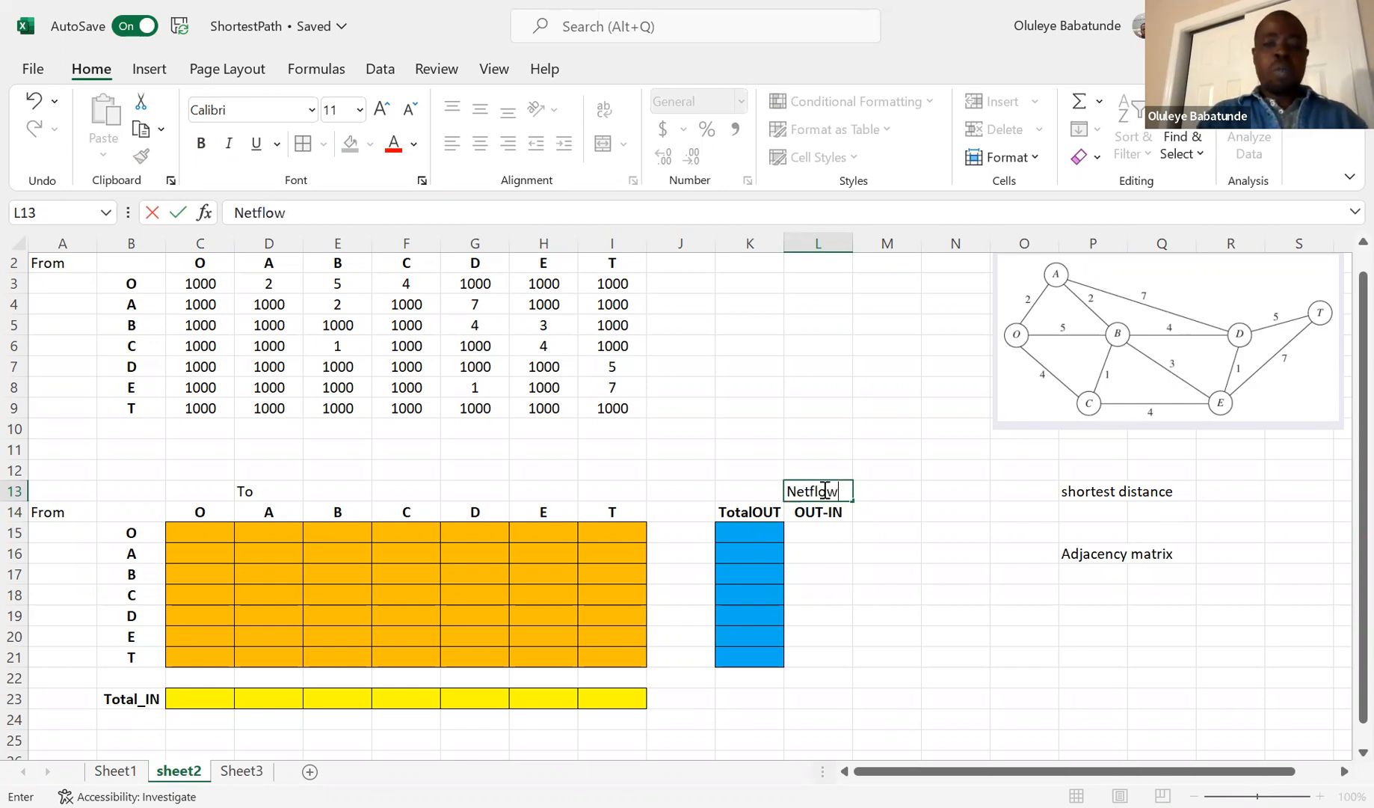
pyautogui.click(203, 700)
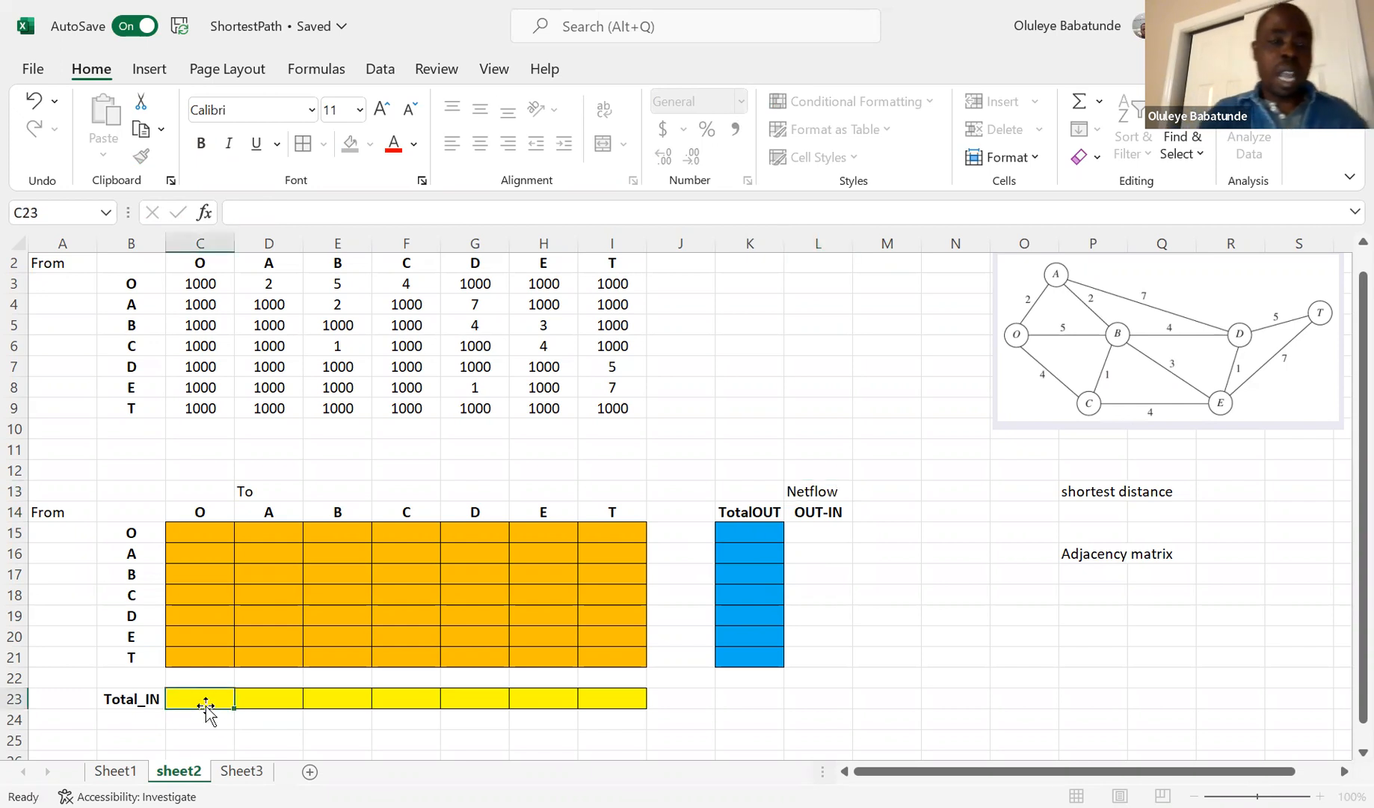
pyautogui.write('=')
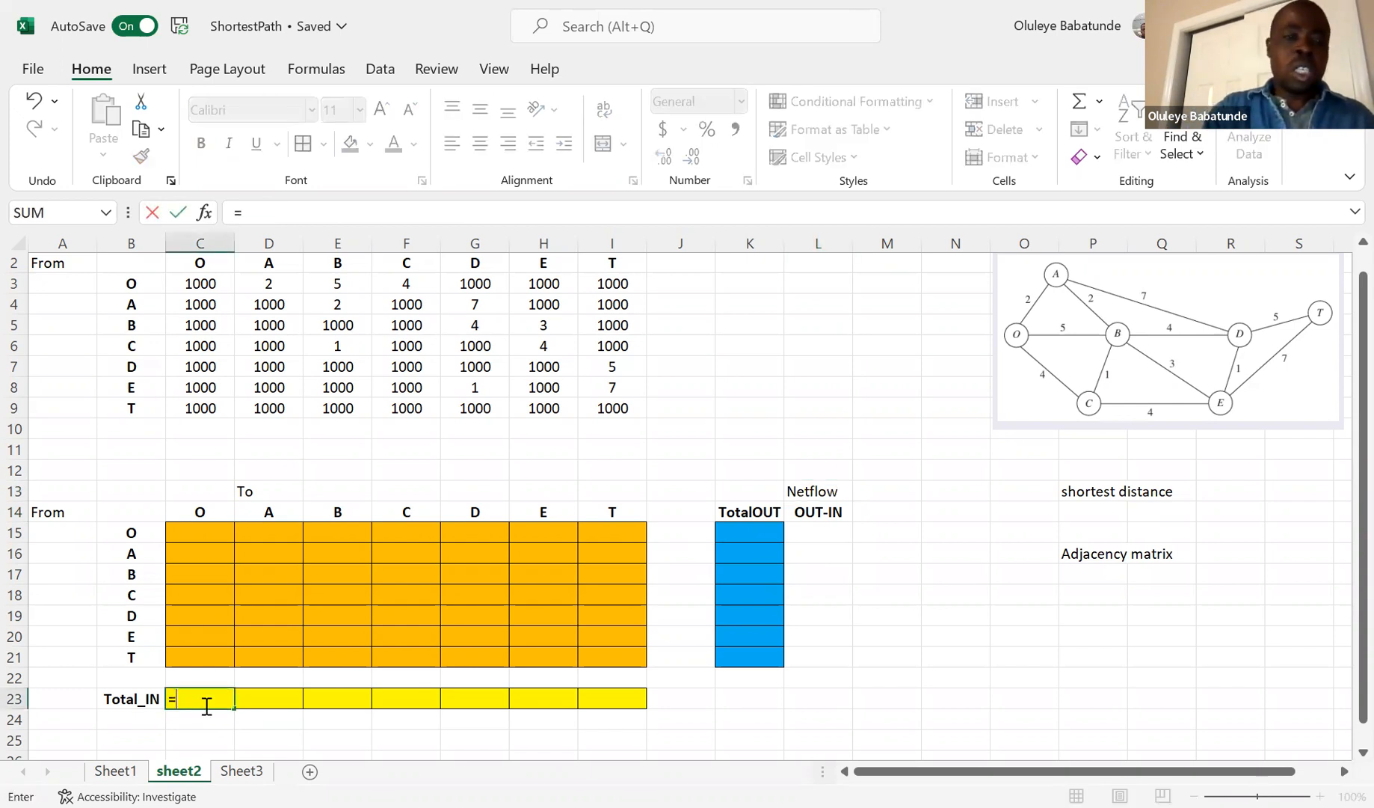
pyautogui.write('sum')
pyautogui.click(184, 534)
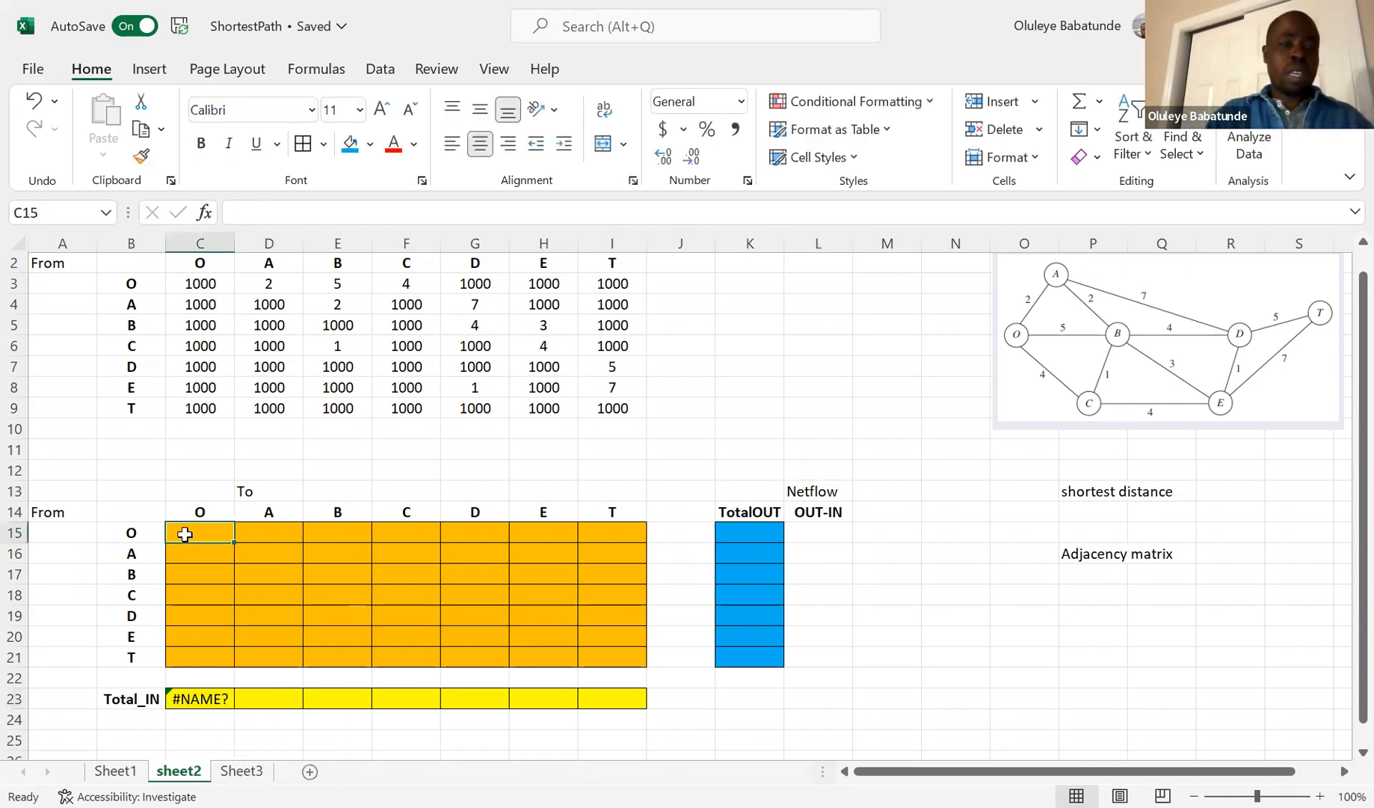
# Clear the Total_IN cell C23 and enter =SUM(C15:C21) to total column O of the decision matrix.
pyautogui.click(214, 697)
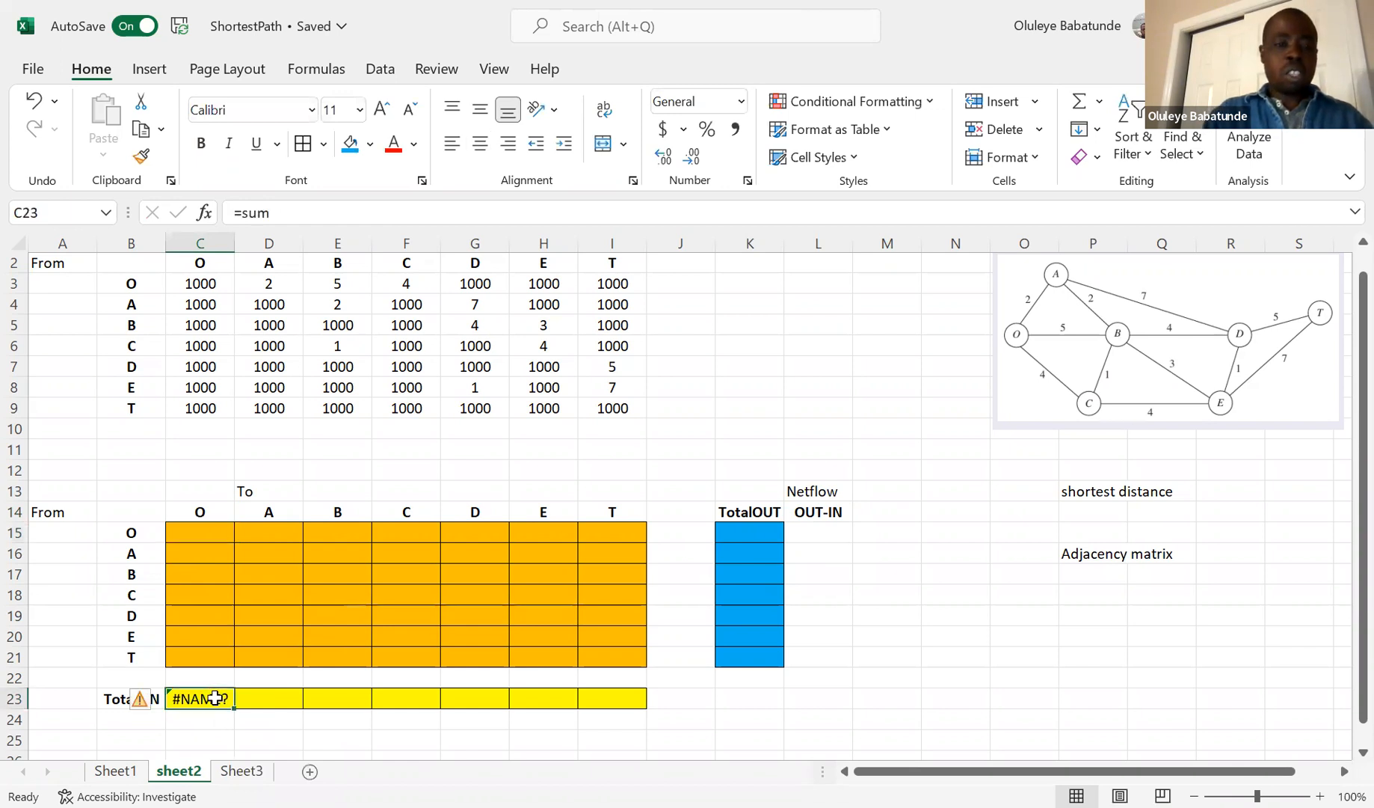
pyautogui.press('Delete')
pyautogui.write('=')
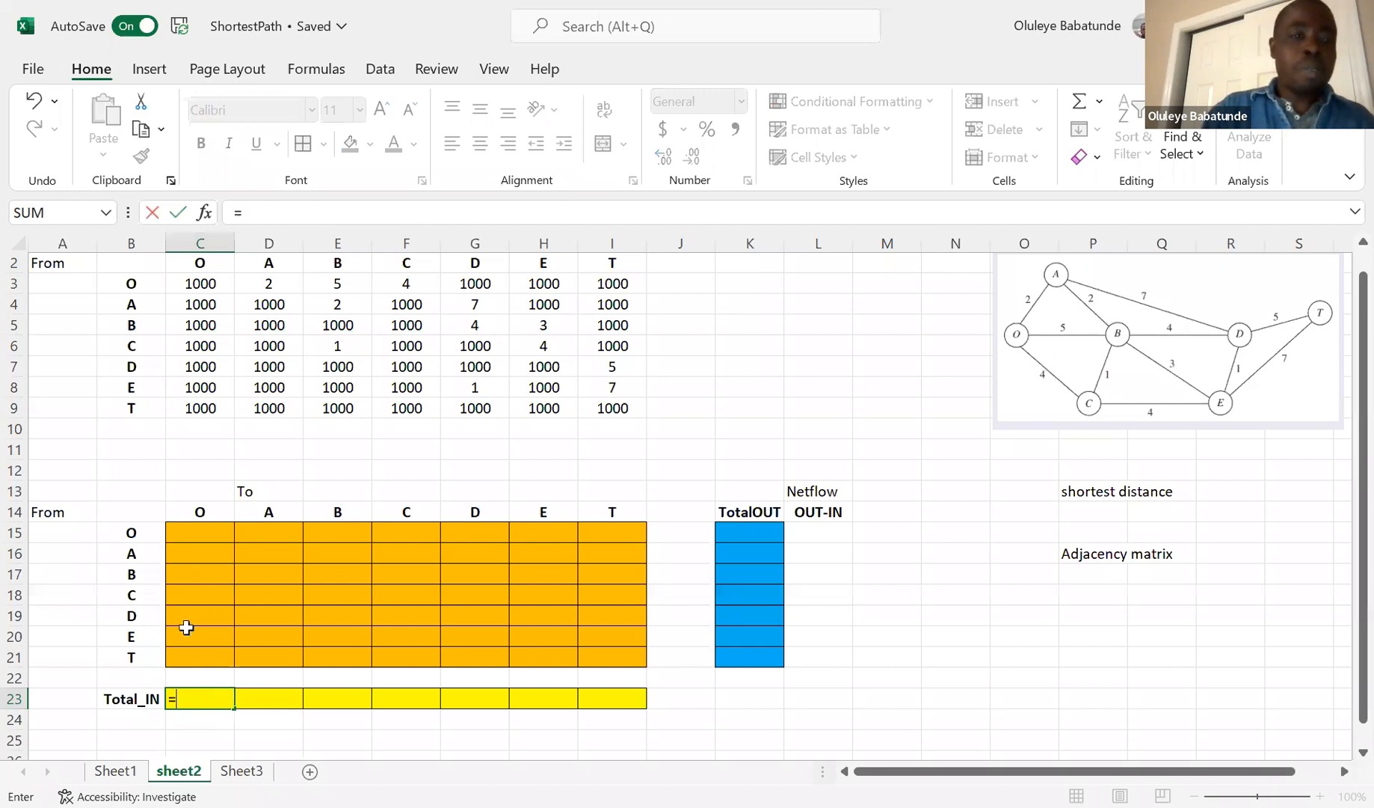
pyautogui.write('sum(')
pyautogui.click(195, 532)
pyautogui.moveTo(195, 532); pyautogui.dragTo(202, 655)
pyautogui.press('Tab')
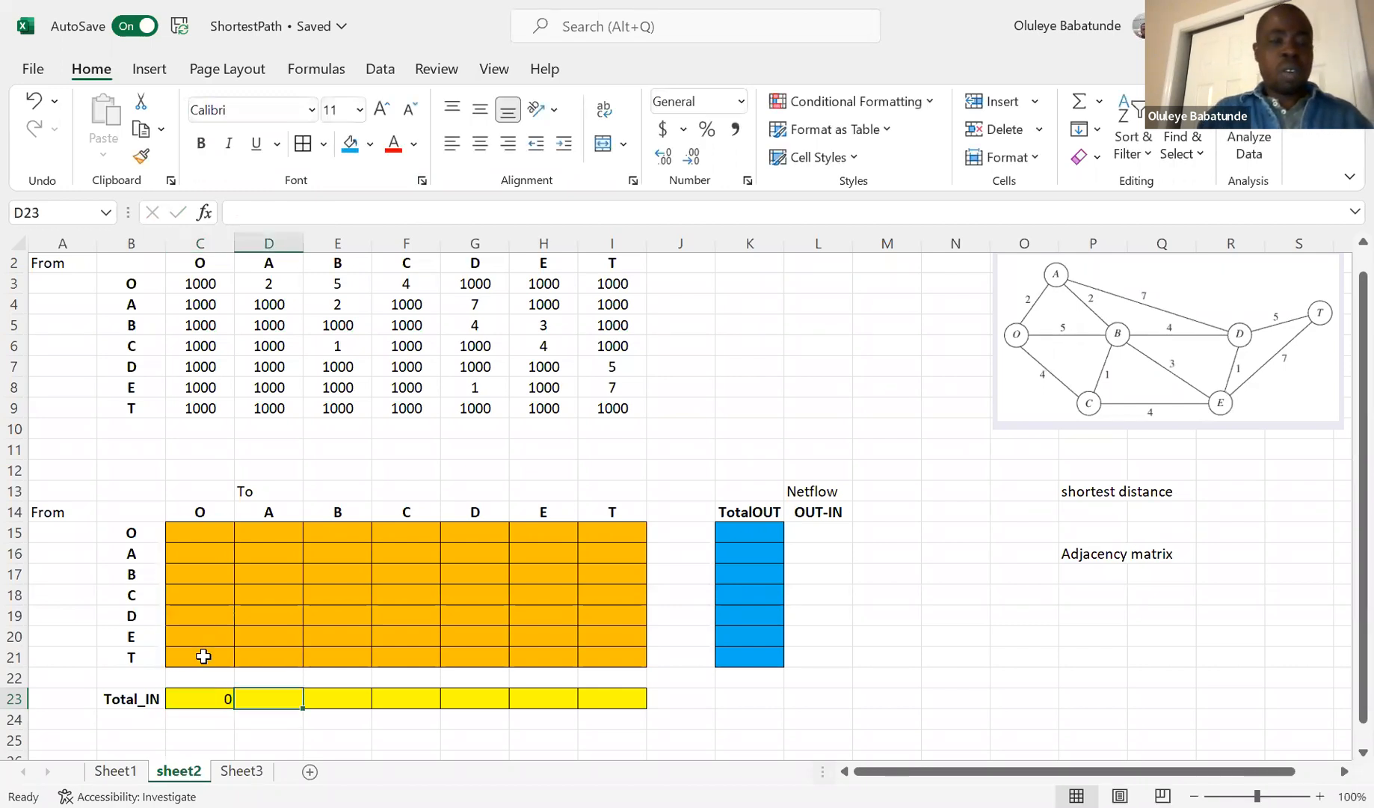
# Copy the Total_IN sum formula from C23 across the row to I23.
pyautogui.click(207, 701)
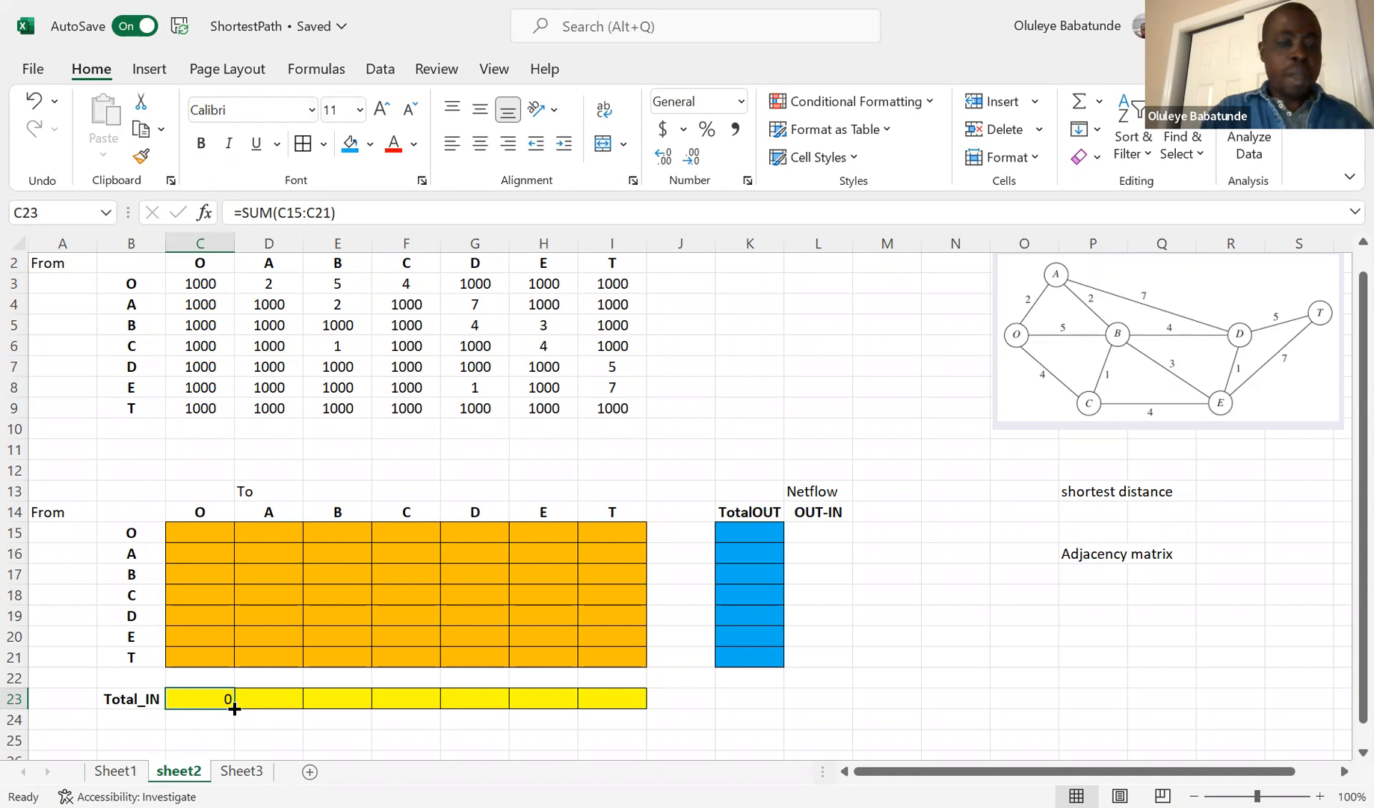
pyautogui.moveTo(234, 708); pyautogui.dragTo(622, 710)
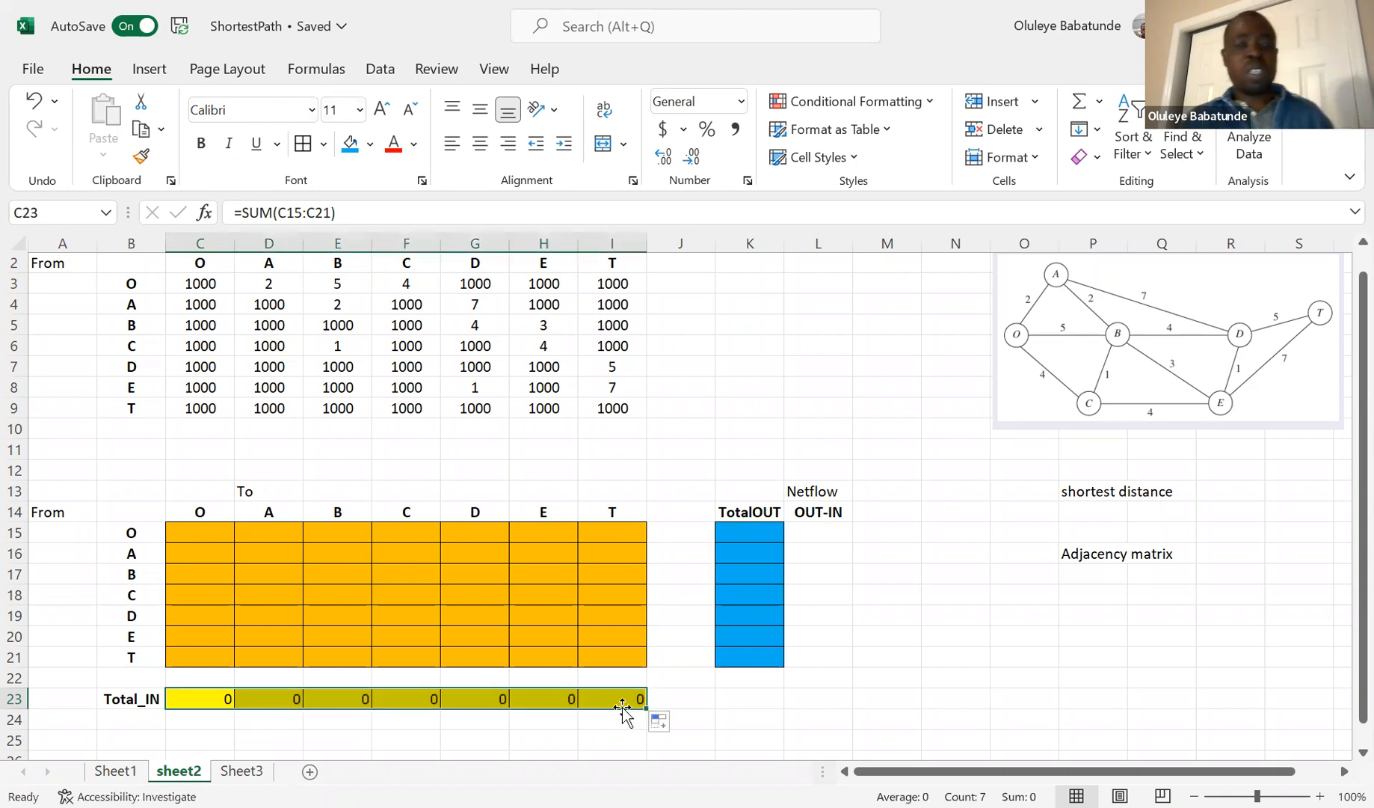
pyautogui.click(276, 705)
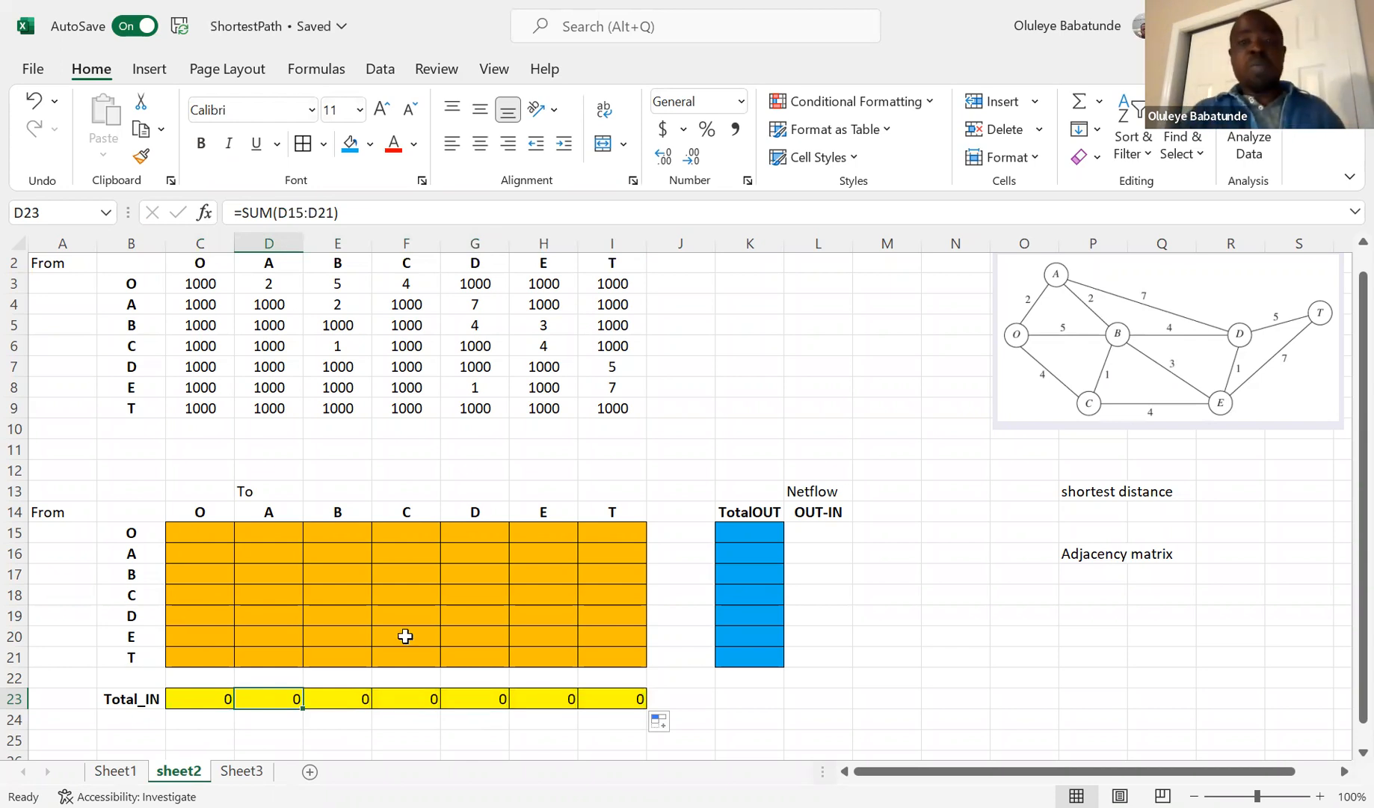
# Enter =SUM(C15:I15) in the TotalOUT cell K15 and copy the formula down to K21.
pyautogui.click(744, 532)
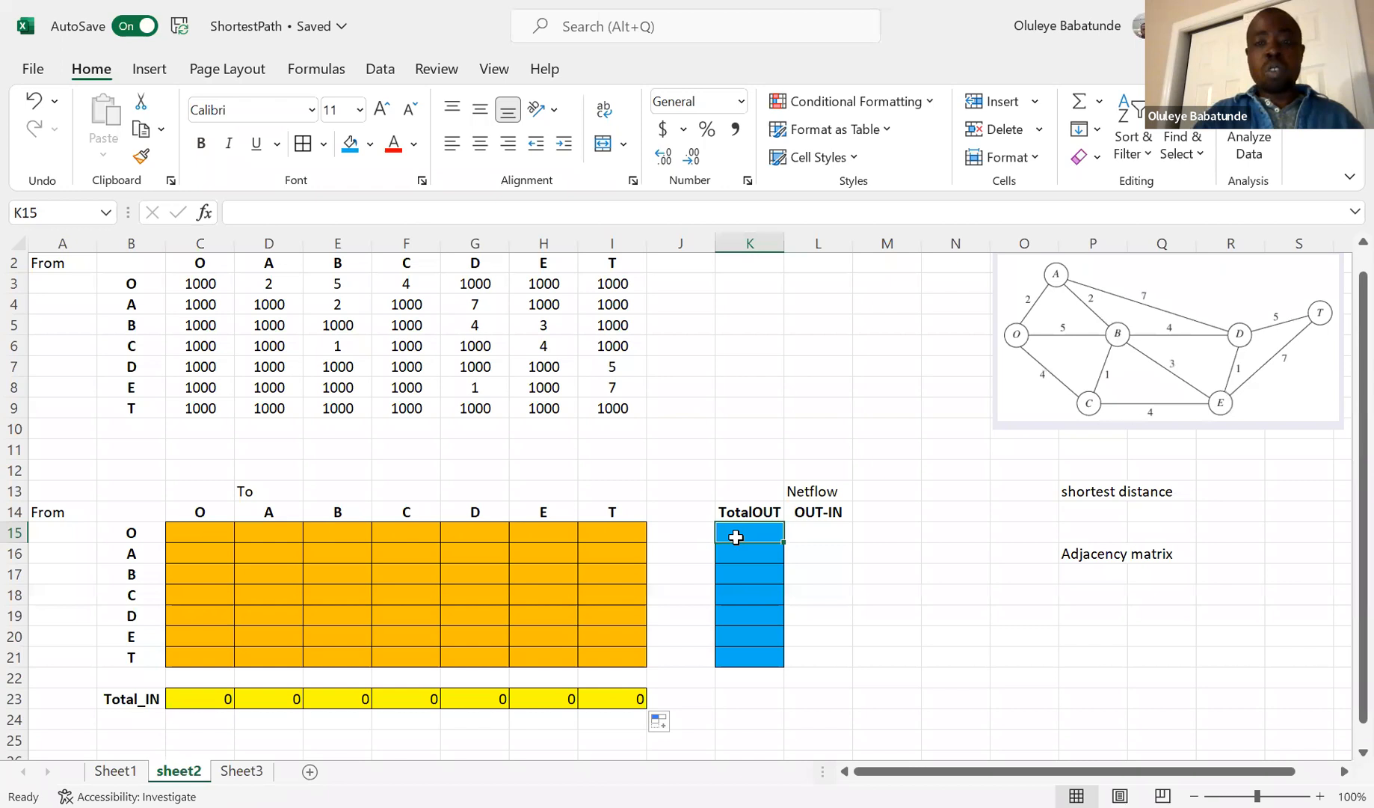
pyautogui.write('=sum(')
pyautogui.click(205, 534)
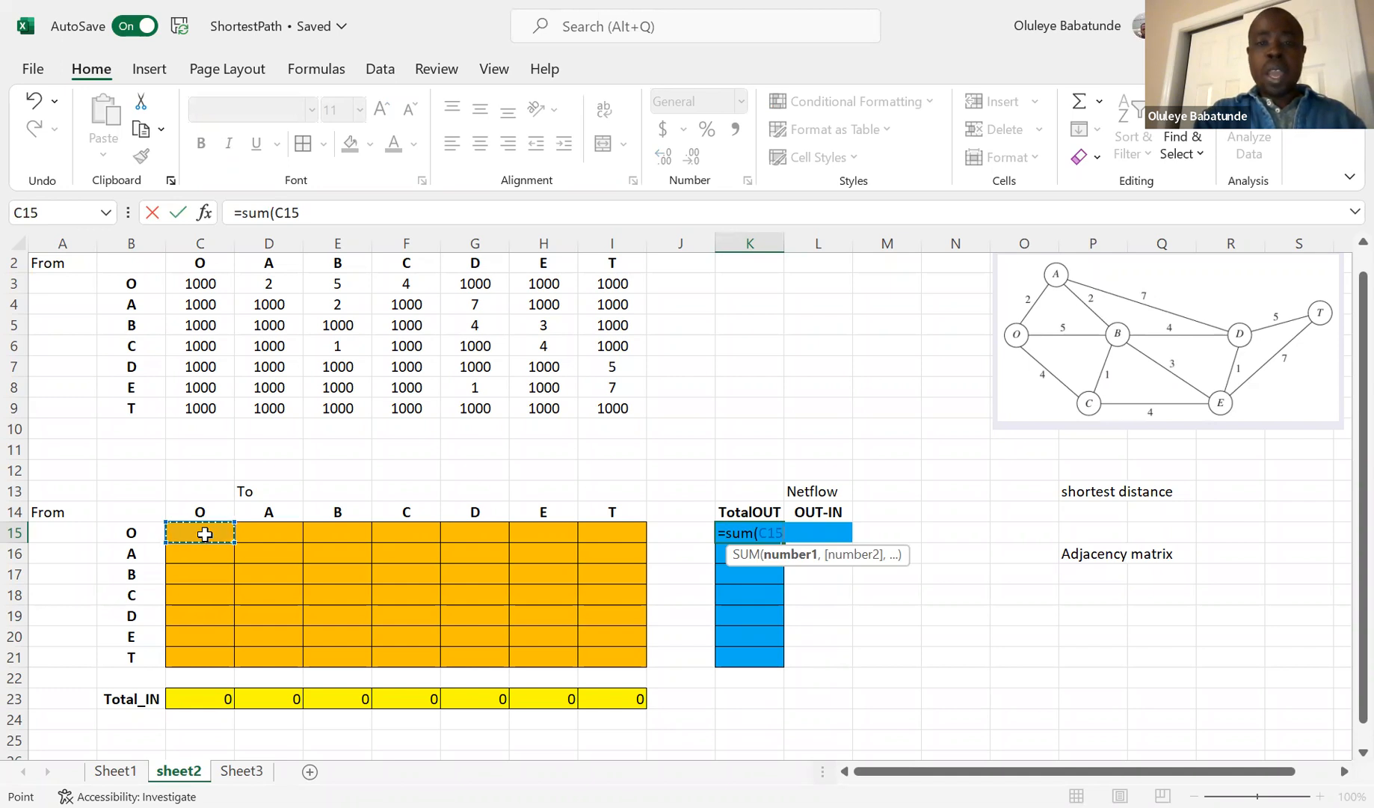
pyautogui.keyDown('shift'); pyautogui.click(624, 531); pyautogui.keyUp('shift')
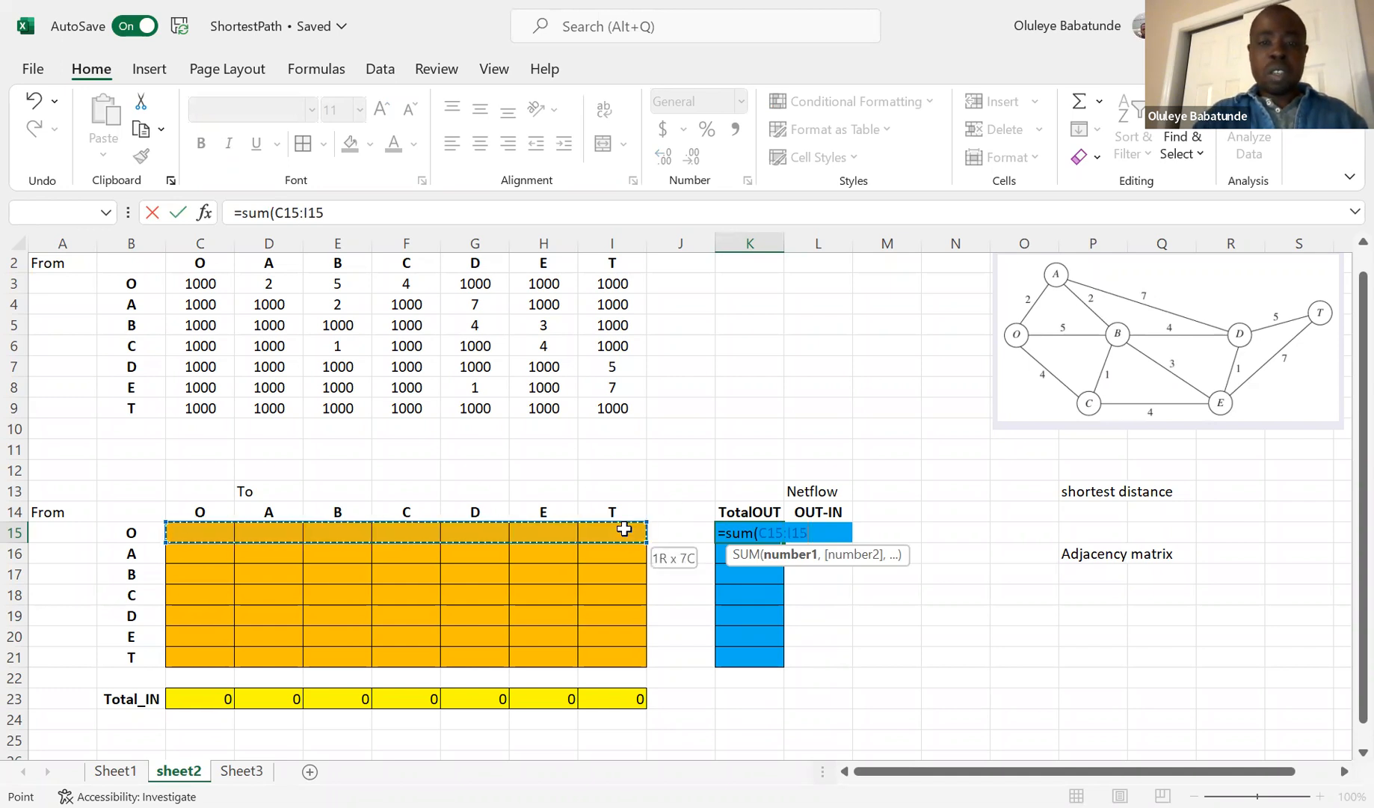
pyautogui.write(')')
pyautogui.press('Tab')
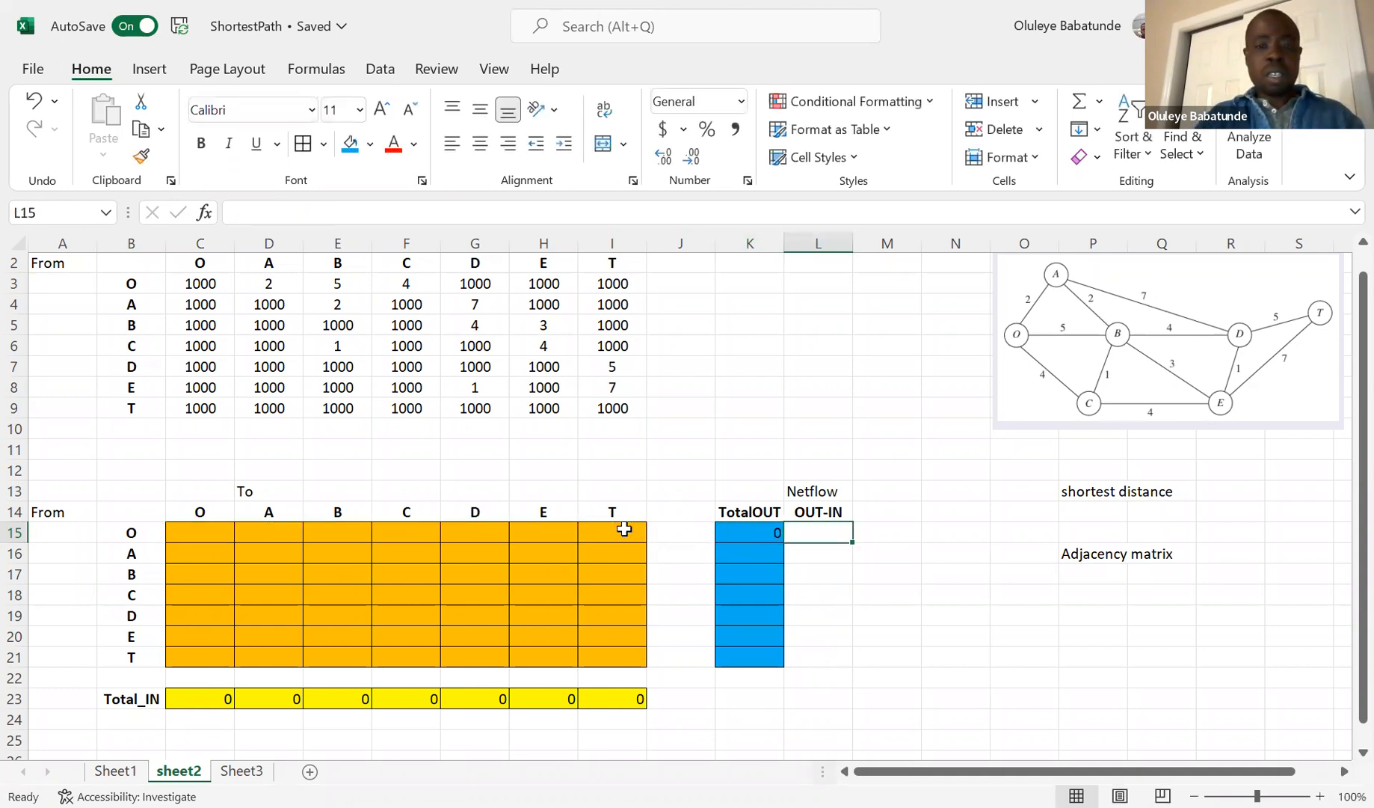
pyautogui.click(740, 536)
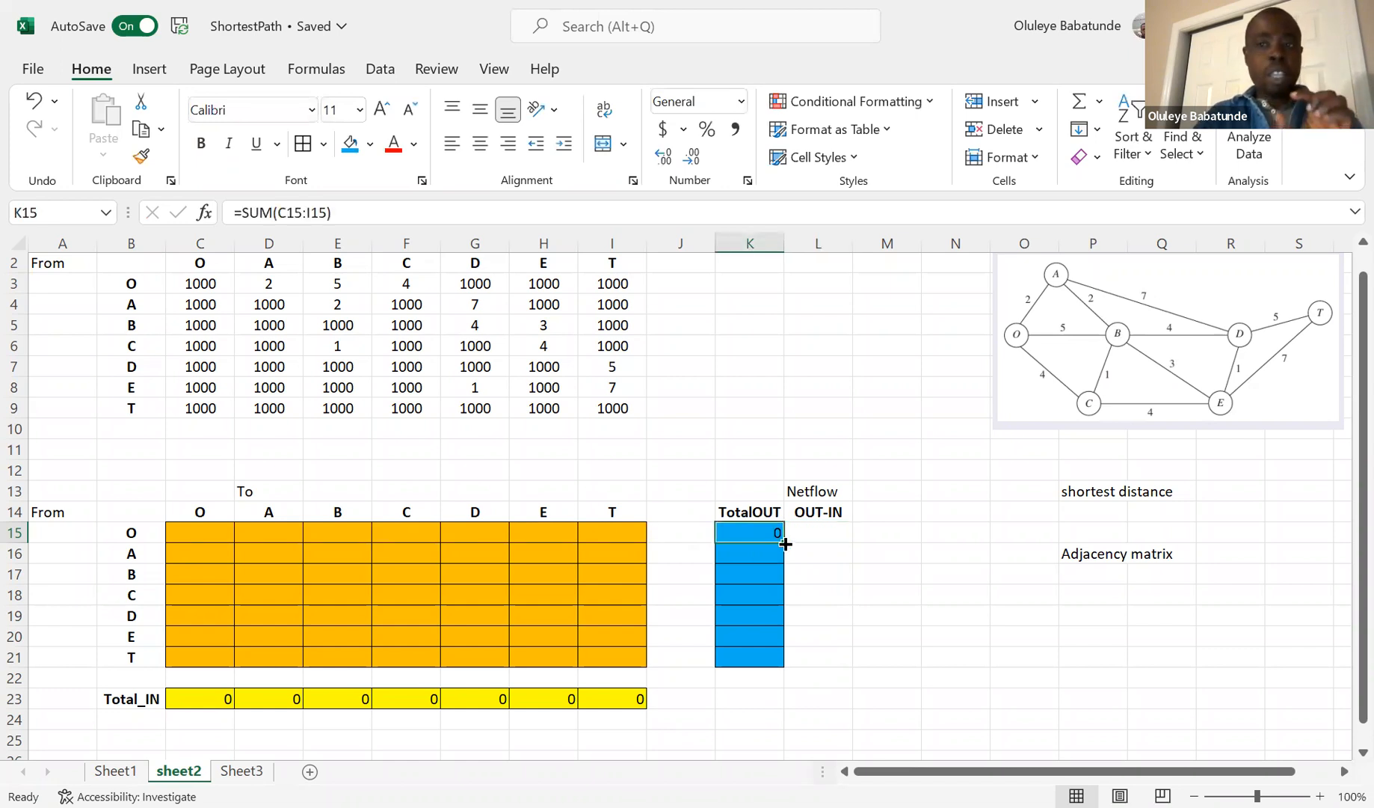
pyautogui.moveTo(784, 544); pyautogui.dragTo(785, 614)
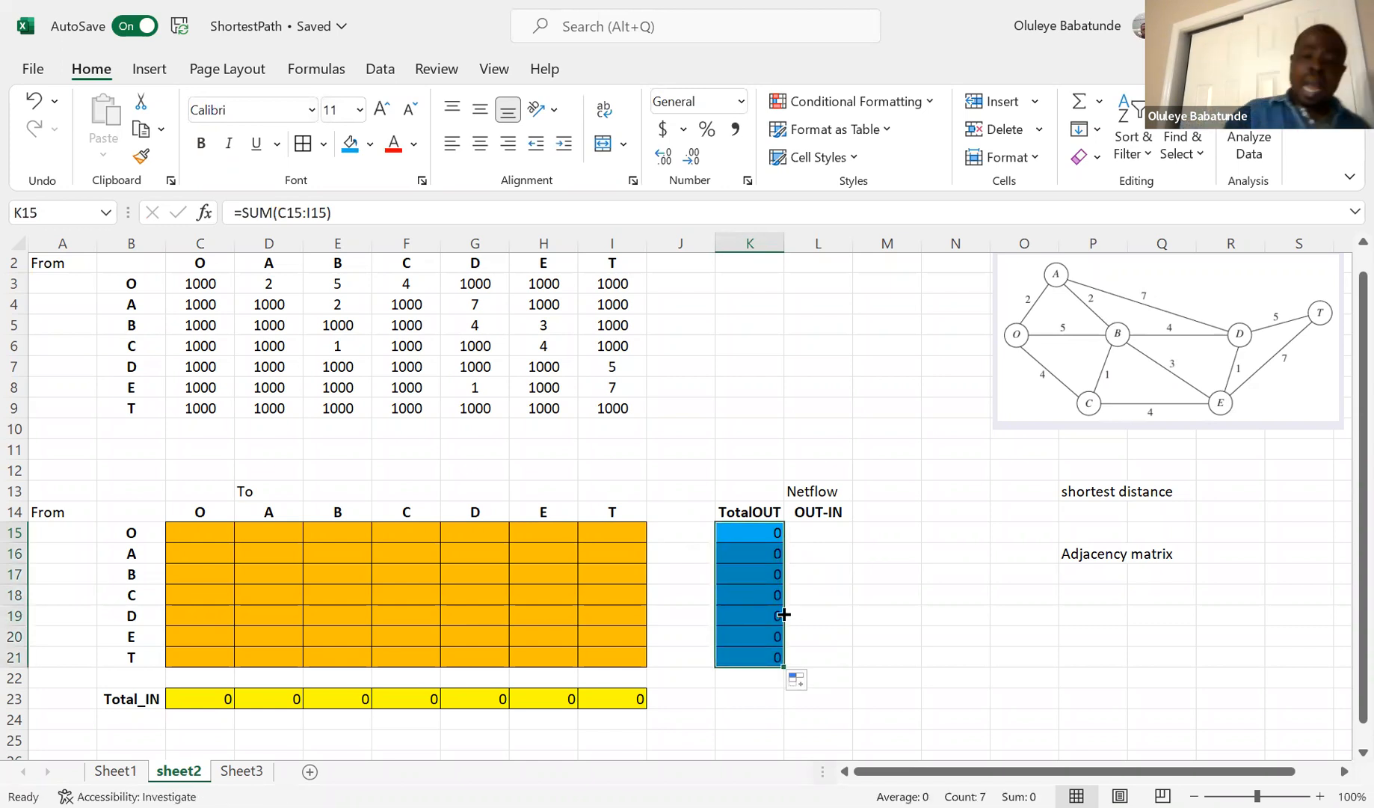
# Fill the OUT-IN cells L15:L21 with grey and apply all borders to them.
pyautogui.click(822, 534)
pyautogui.hotkey('shift', 'Down')
pyautogui.hotkey('shift', 'Down')
pyautogui.hotkey('shift', 'Down')
pyautogui.hotkey('shift', 'Down')
pyautogui.hotkey('shift', 'Down')
pyautogui.hotkey('shift', 'Down')
pyautogui.hotkey('shift', 'Down')
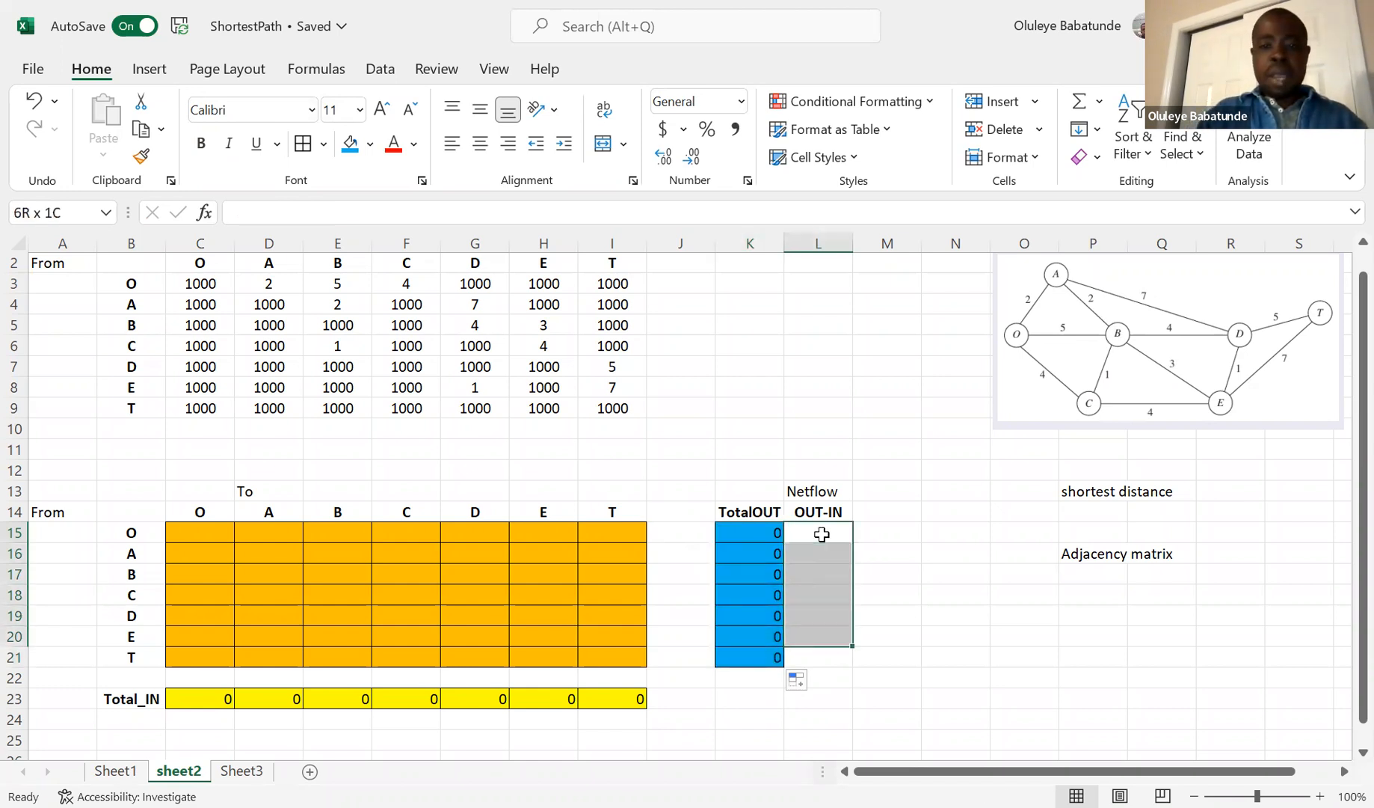
pyautogui.hotkey('shift', 'Up')
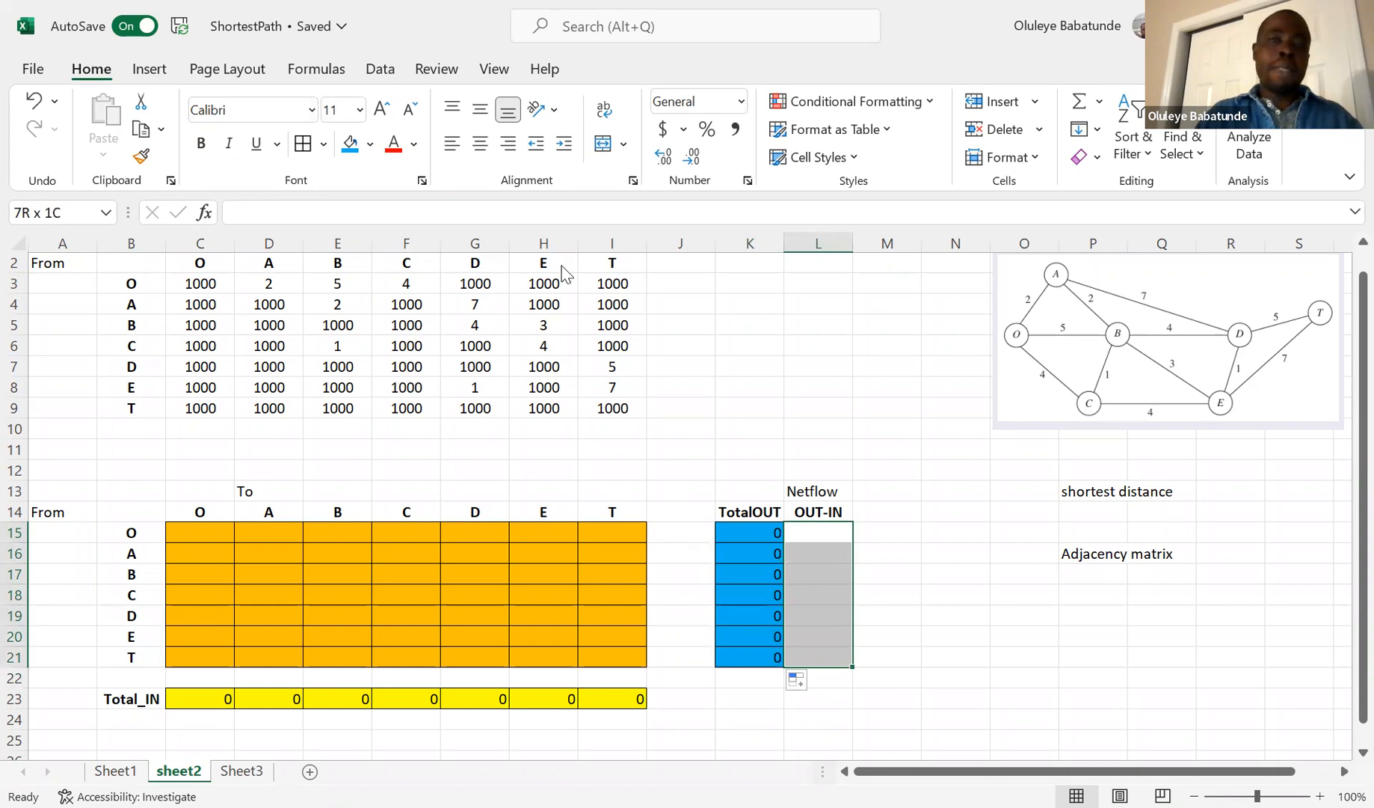
pyautogui.click(370, 143)
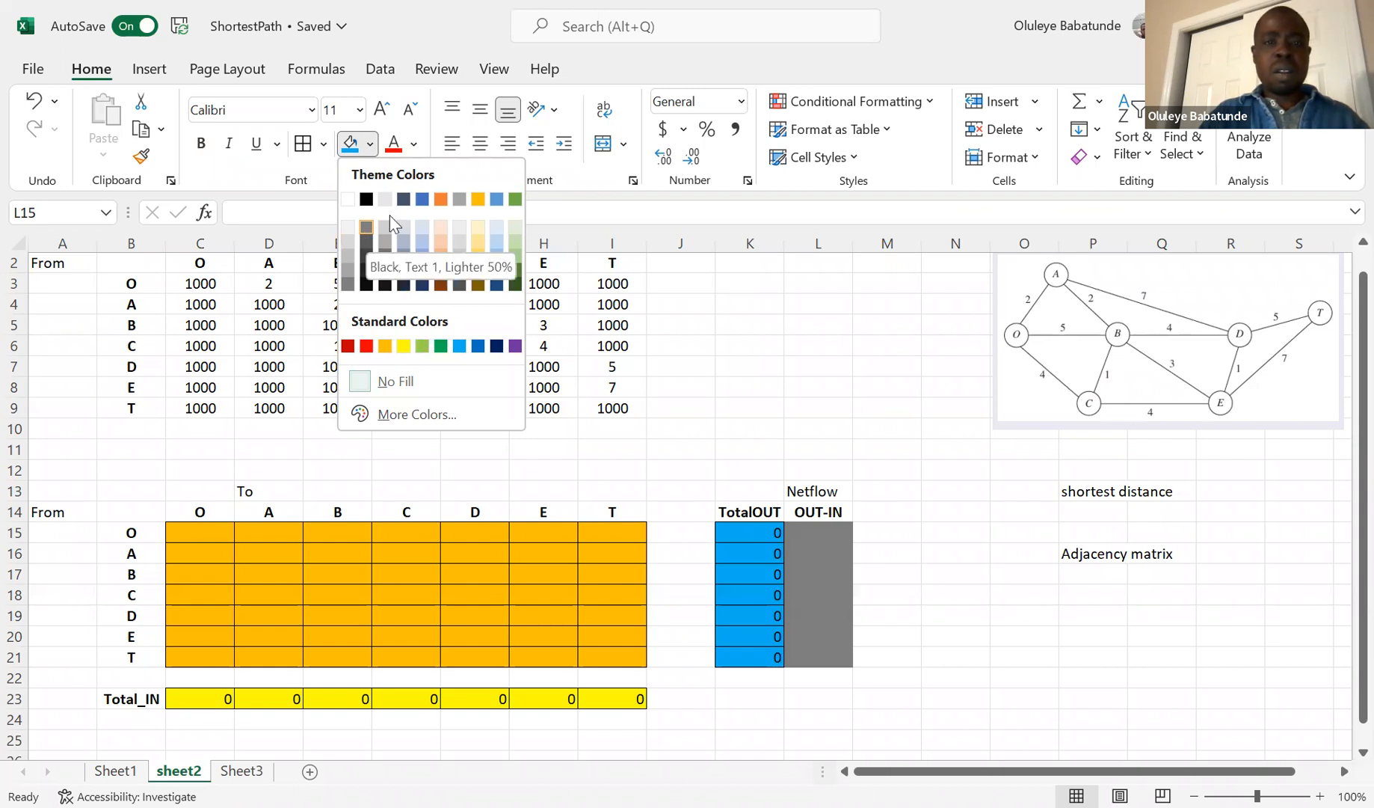
pyautogui.click(460, 201)
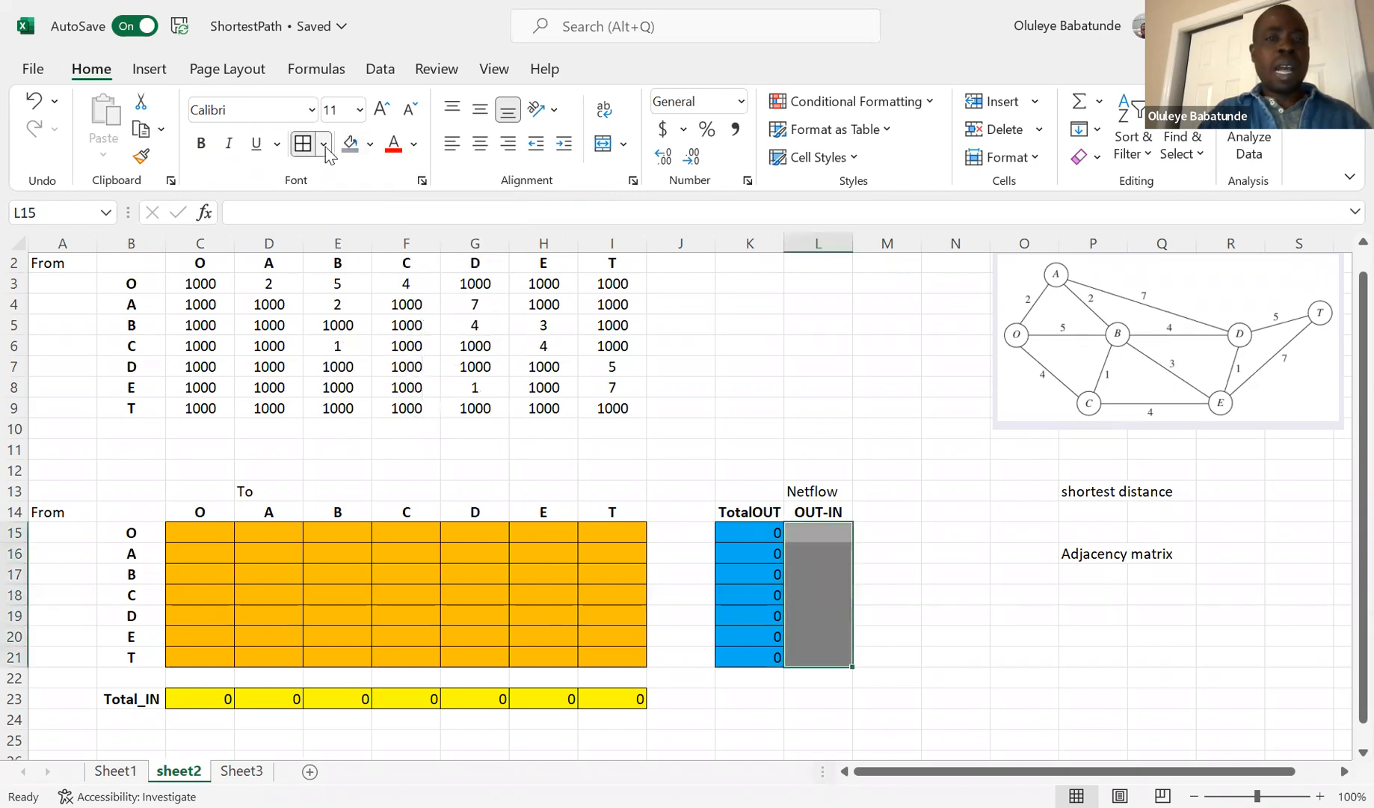
pyautogui.click(324, 144)
pyautogui.click(313, 366)
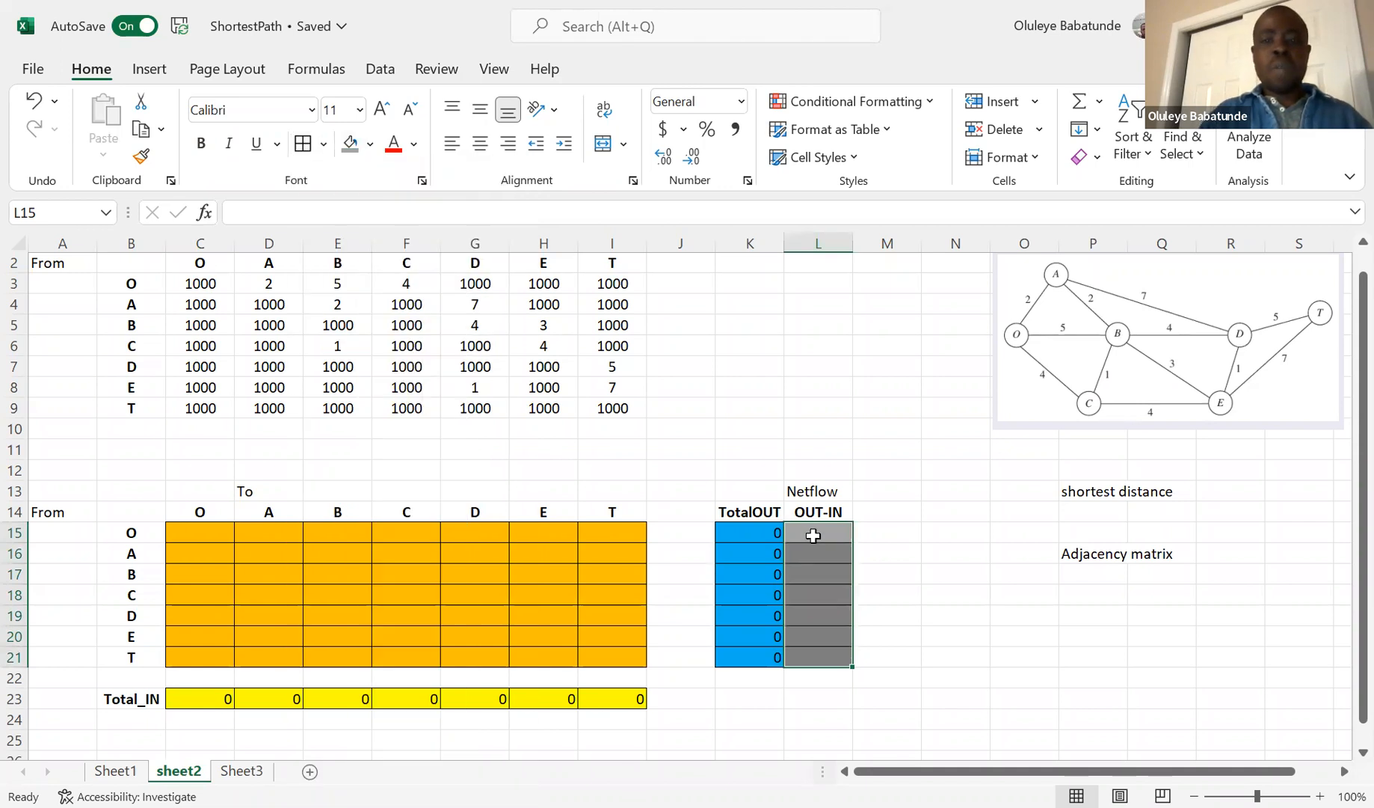
# Enter =(K15-C23) in L15 as the net flow of node O.
pyautogui.click(813, 535)
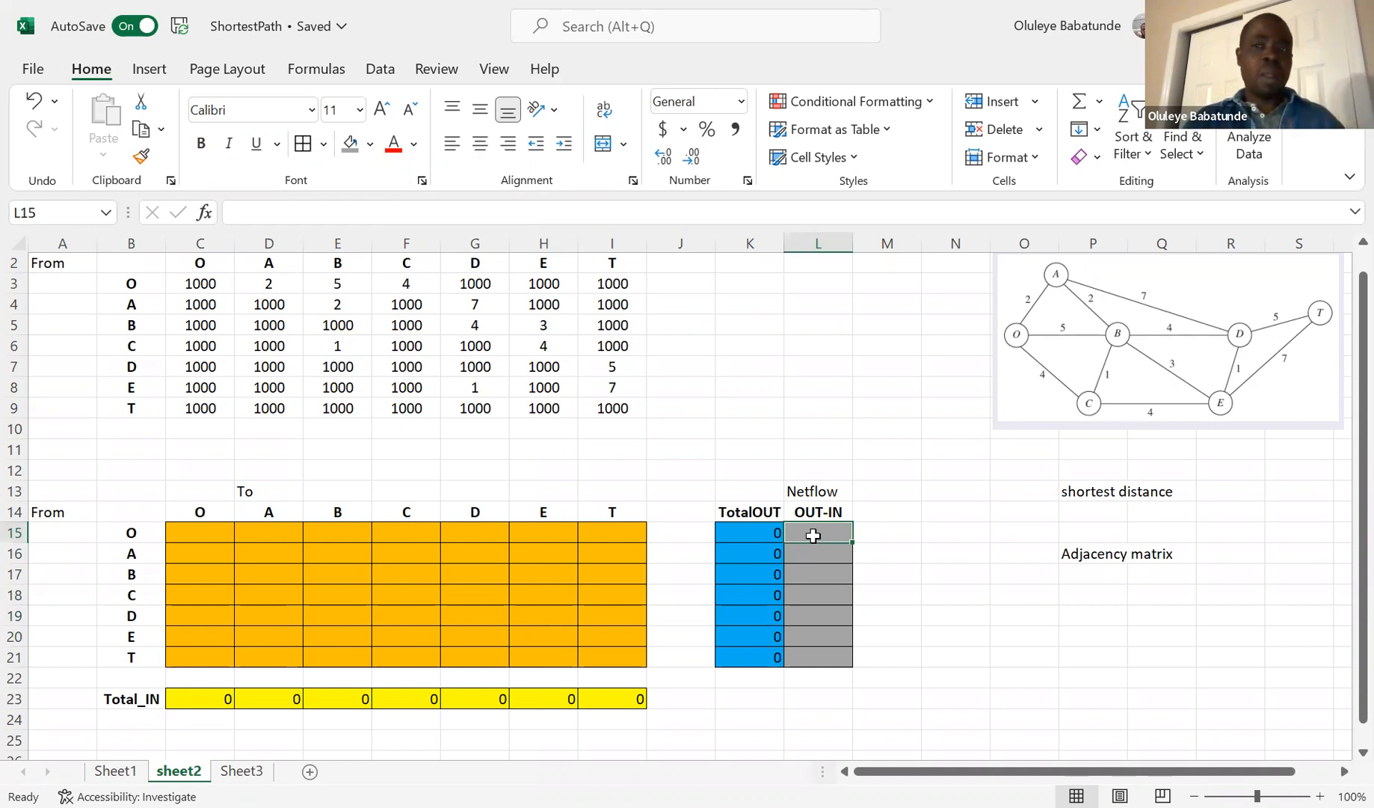
pyautogui.write('=')
pyautogui.click(737, 534)
pyautogui.press('BackSpace')
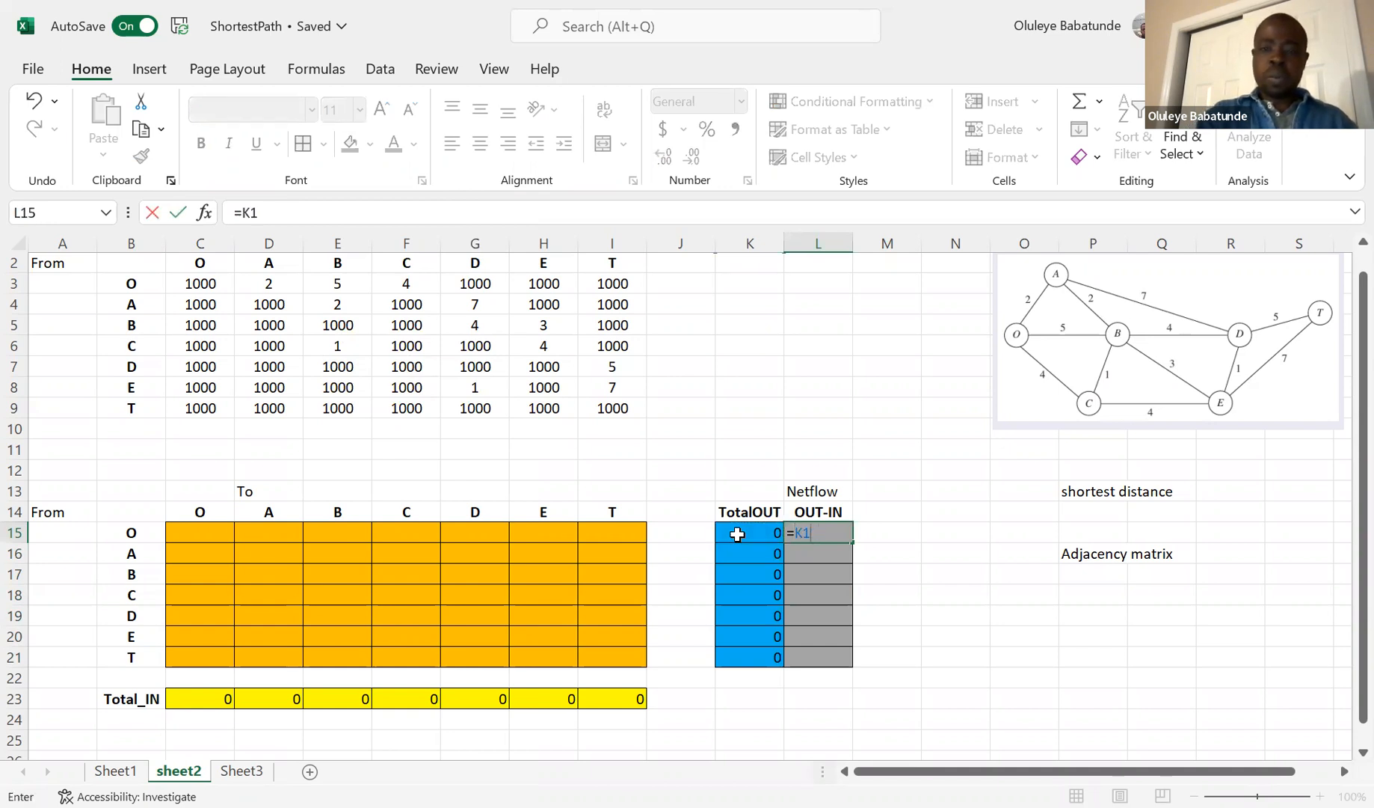
pyautogui.press('BackSpace')
pyautogui.press('BackSpace')
pyautogui.write('(')
pyautogui.click(737, 534)
pyautogui.write('-')
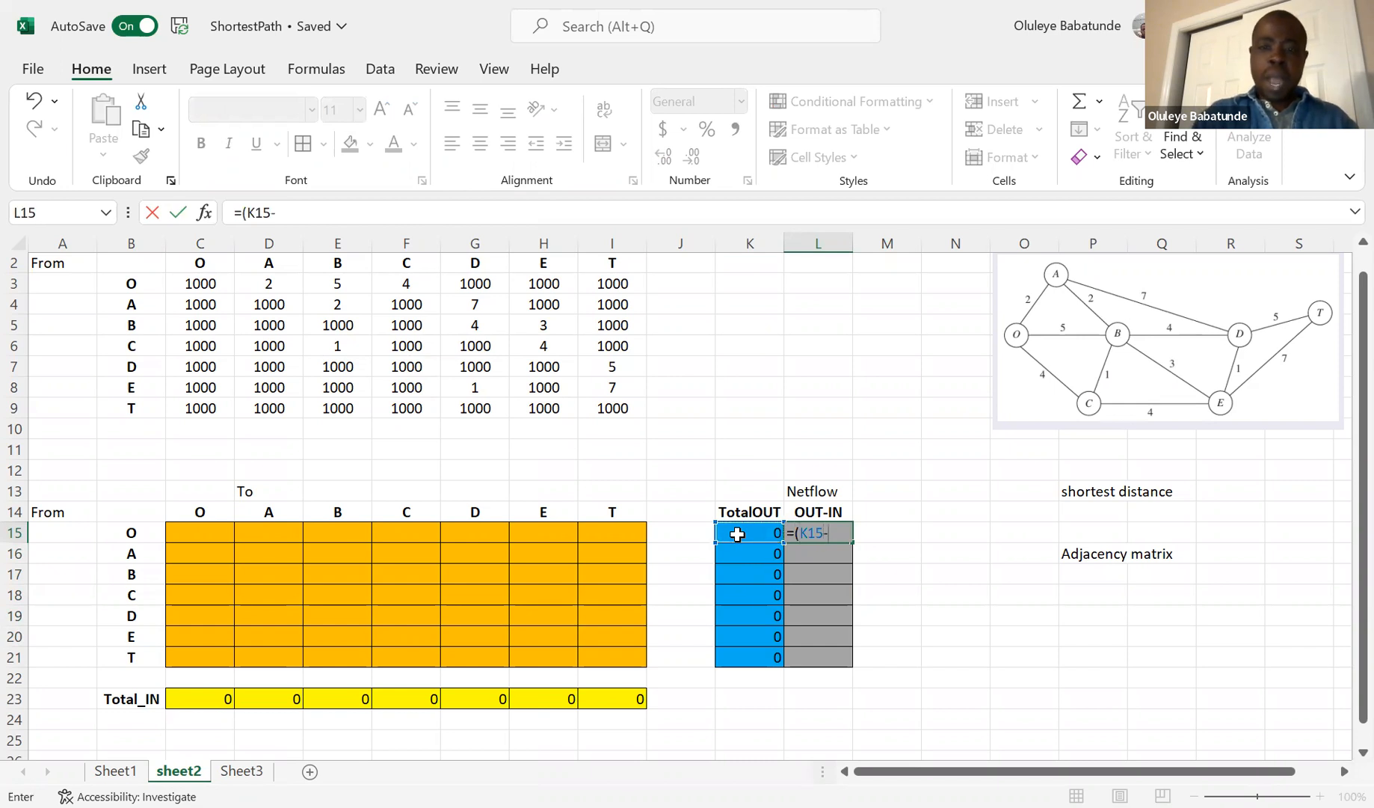
pyautogui.click(198, 698)
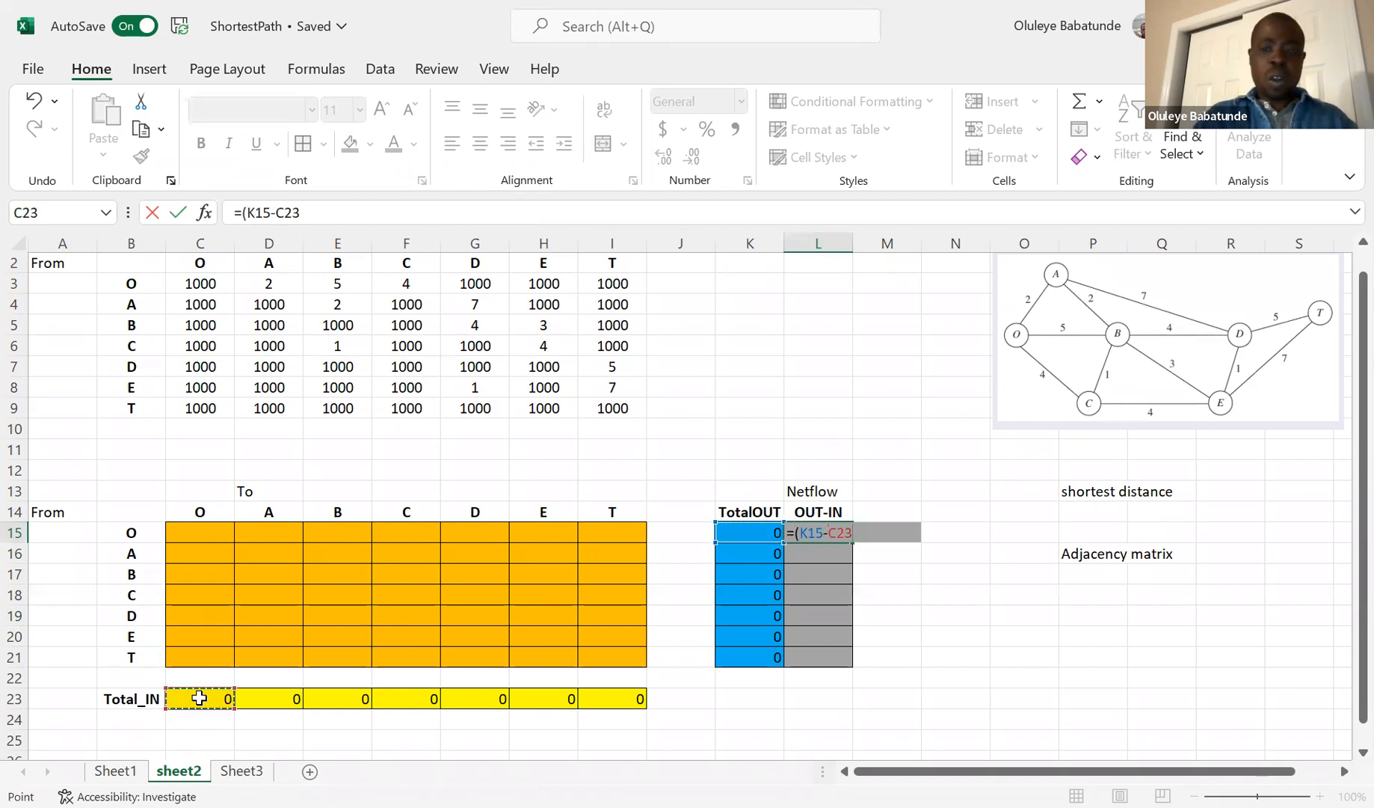
pyautogui.write(')')
pyautogui.press('Tab')
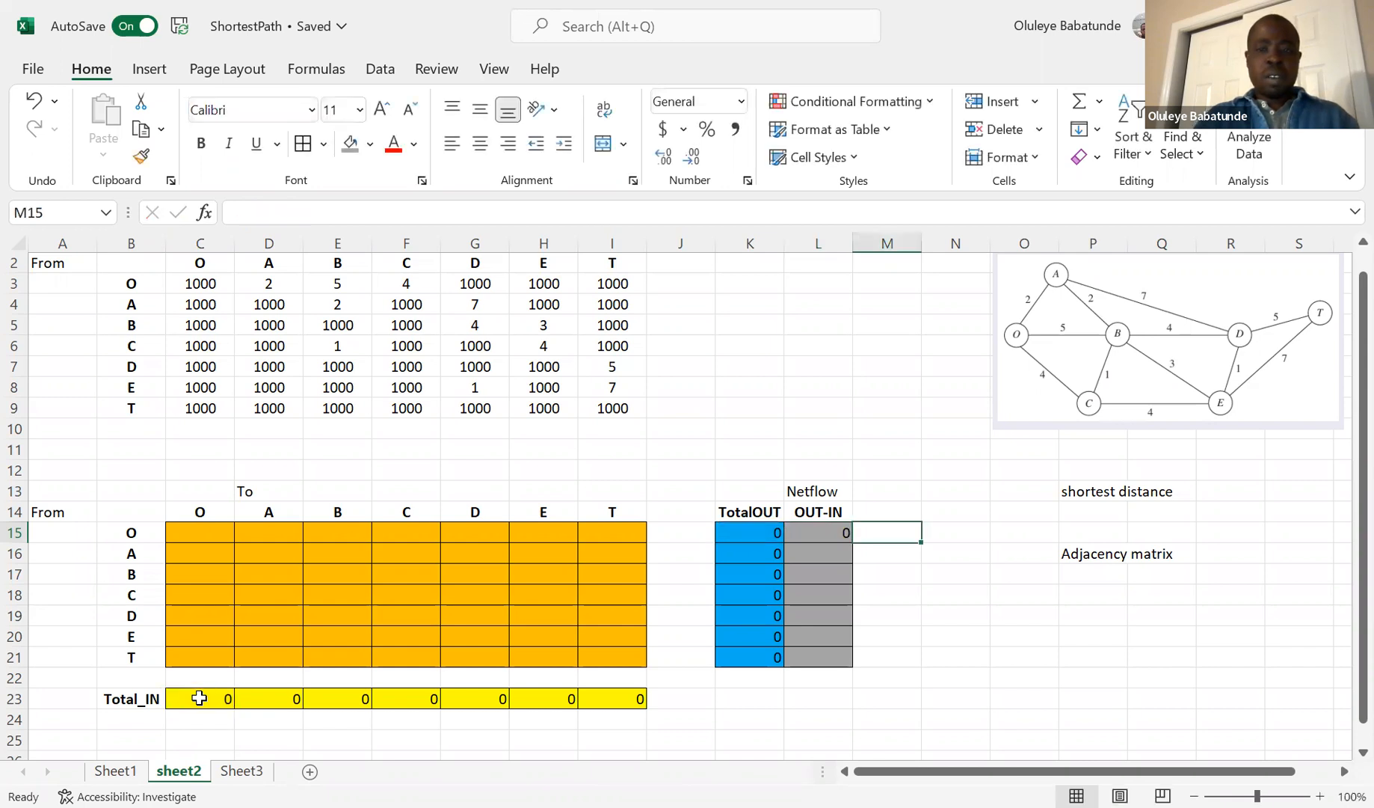
# Enter =(K16-D23) in L16 as the net flow of node A.
pyautogui.click(824, 555)
pyautogui.write('=(')
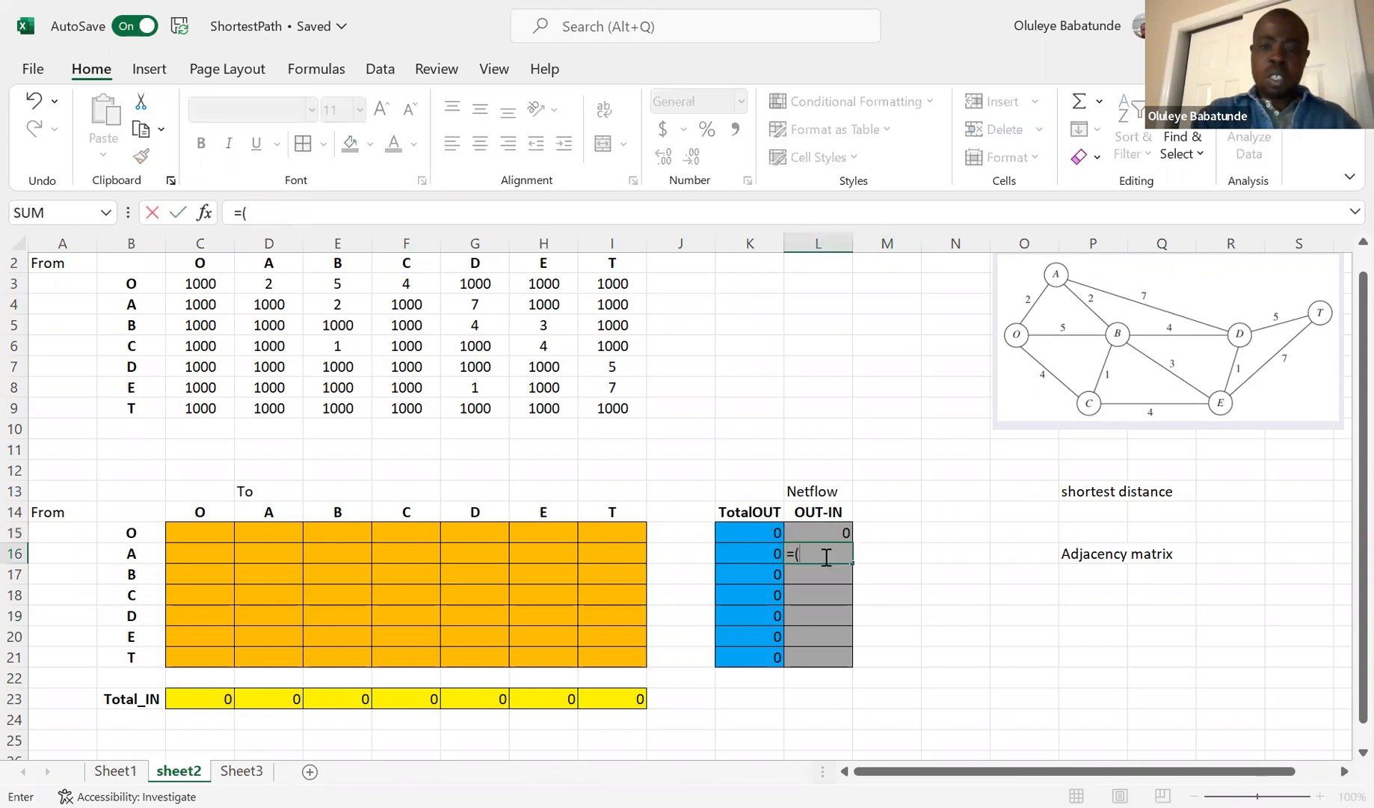
pyautogui.click(761, 555)
pyautogui.write('-')
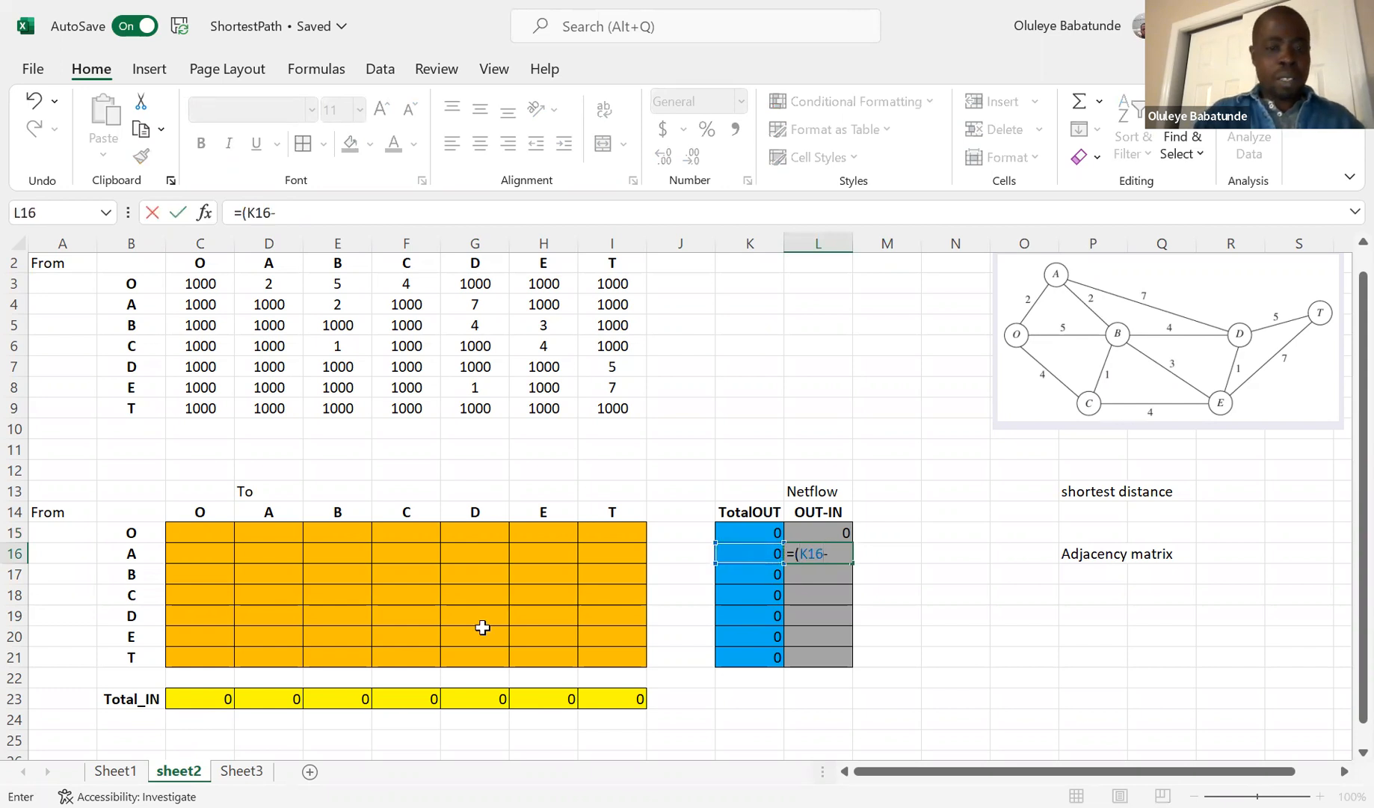
pyautogui.click(284, 701)
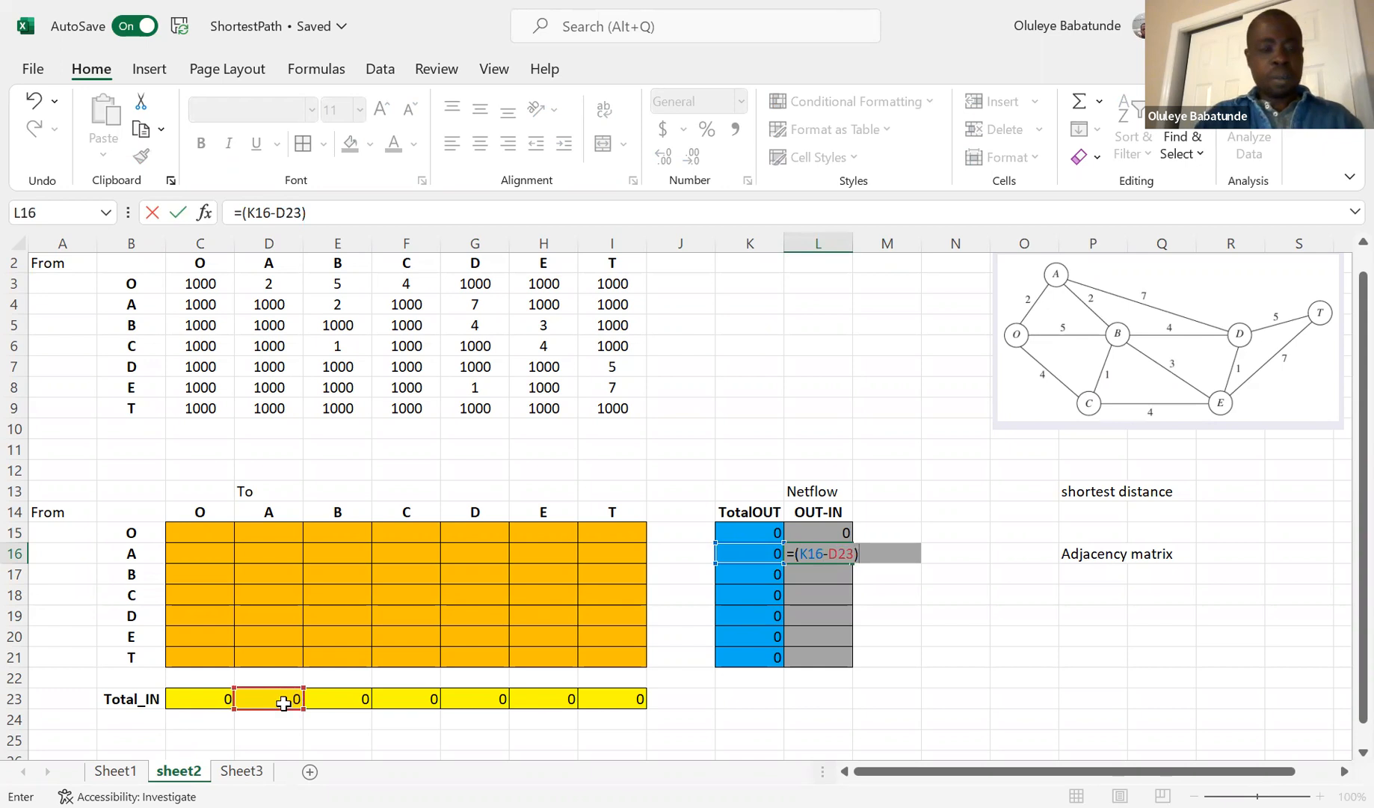
pyautogui.press('Tab')
# Enter =(K17-E23) in L17 as the net flow of node B.
pyautogui.click(822, 572)
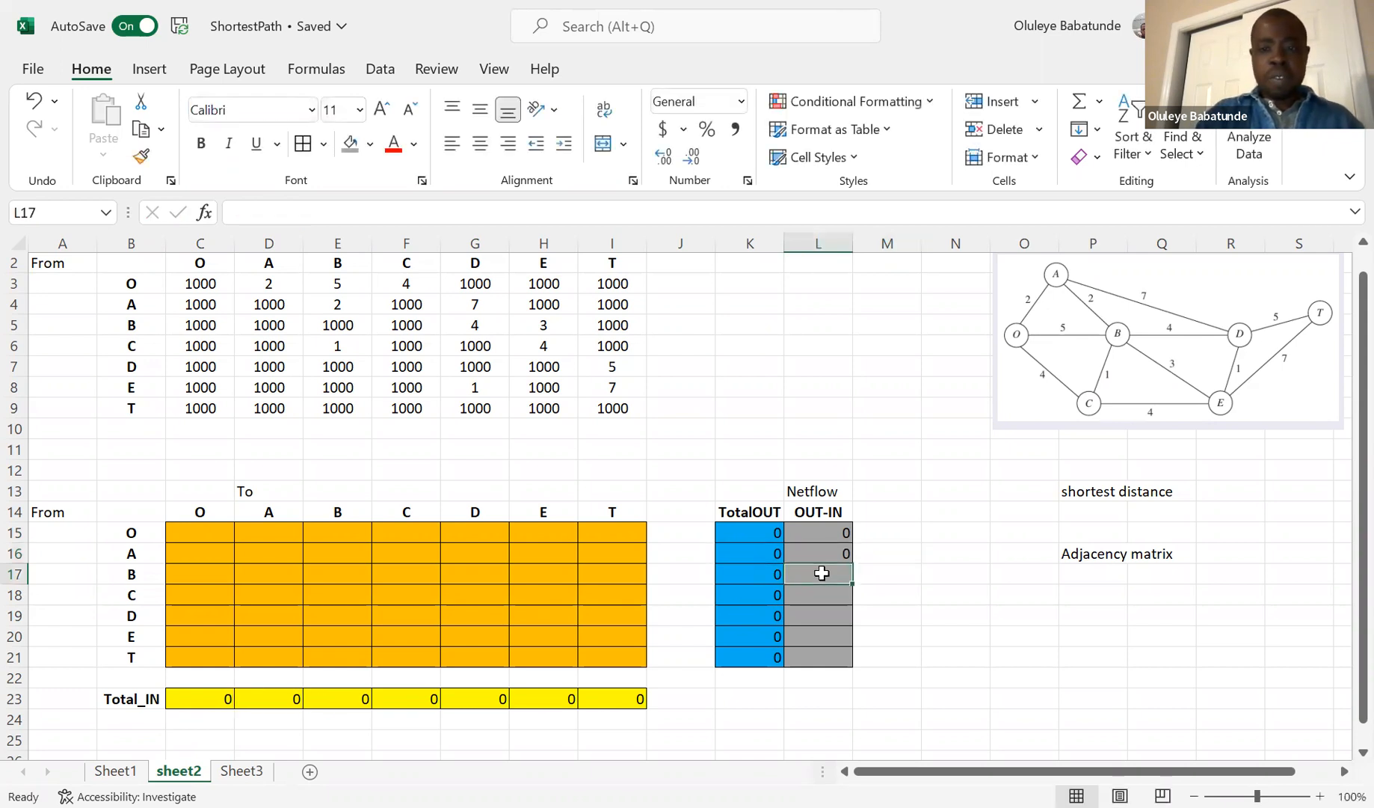
pyautogui.write('=(')
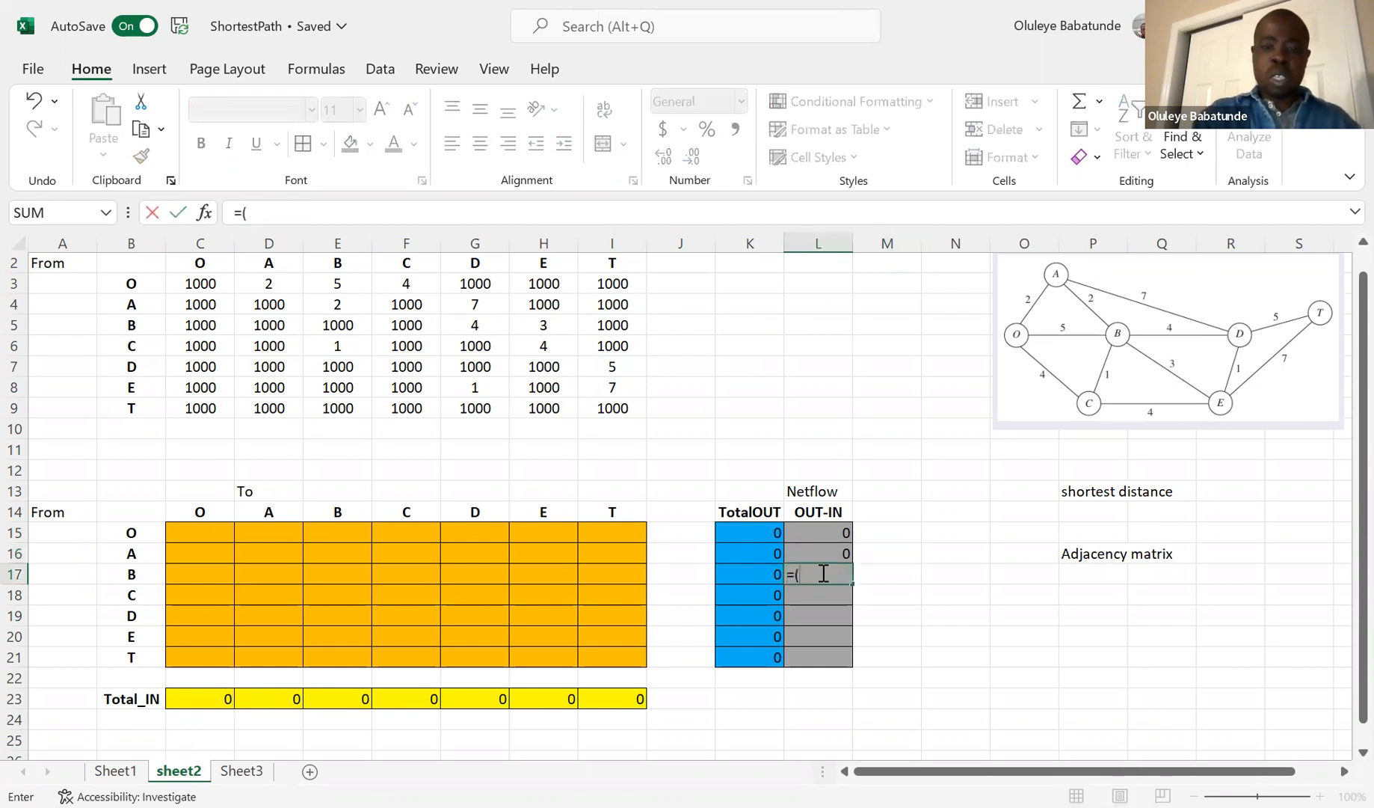
pyautogui.click(753, 572)
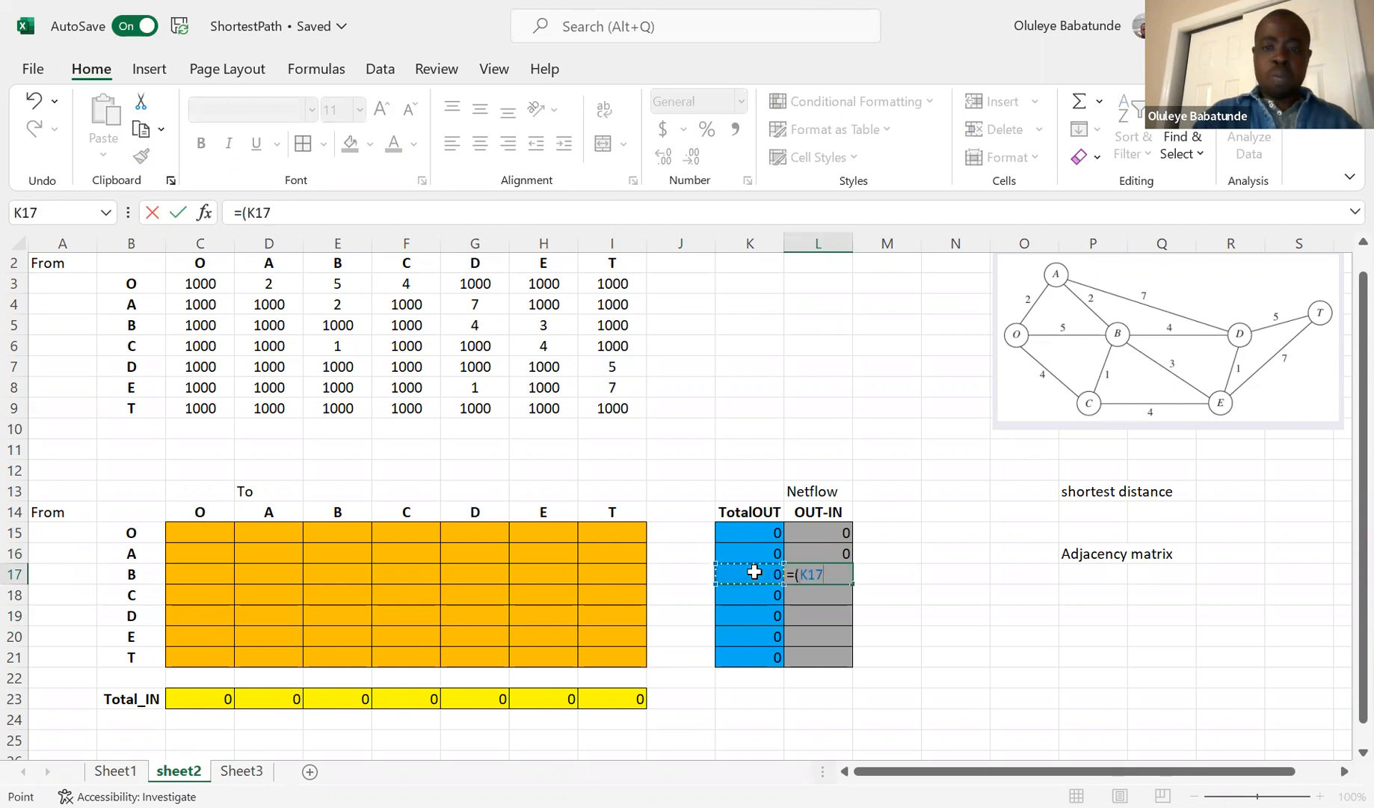
pyautogui.write('-')
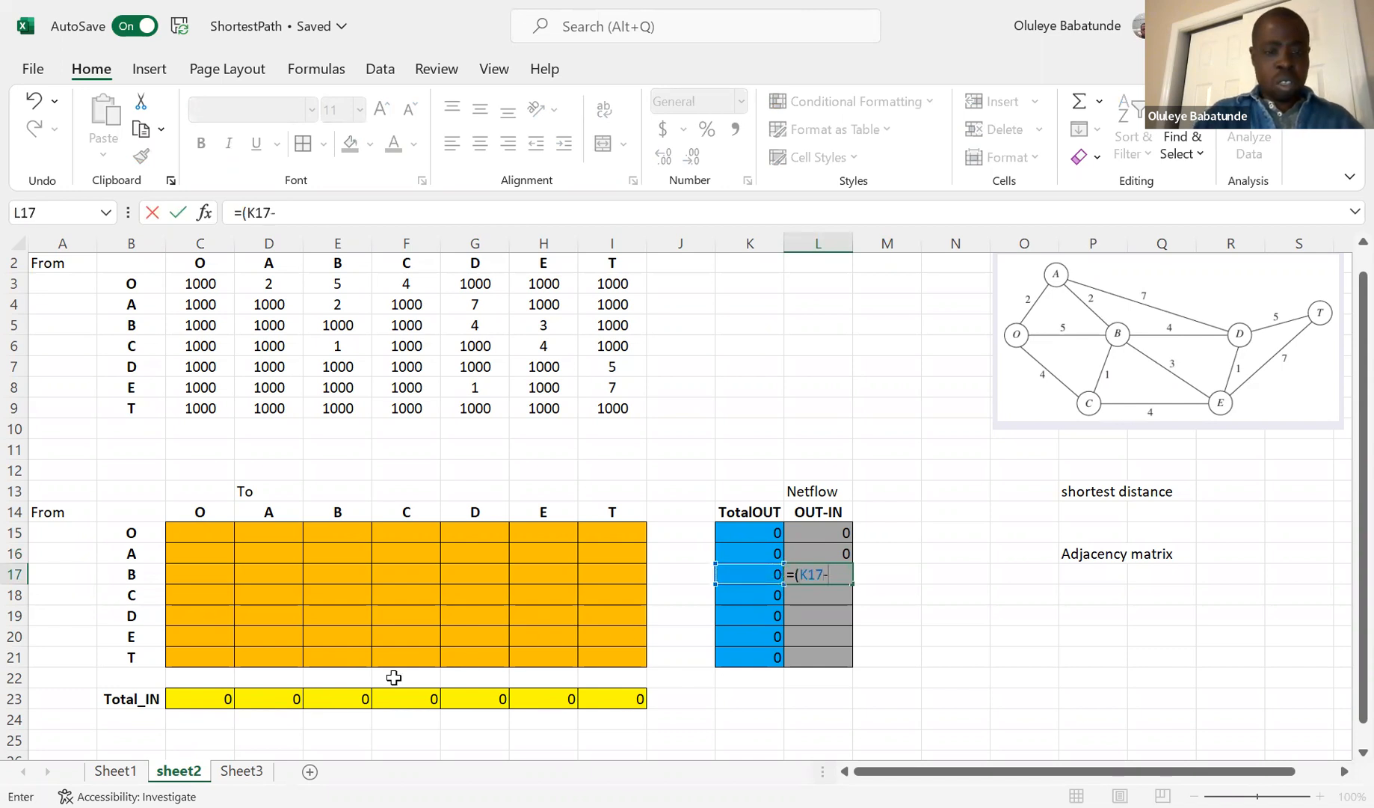
pyautogui.click(350, 697)
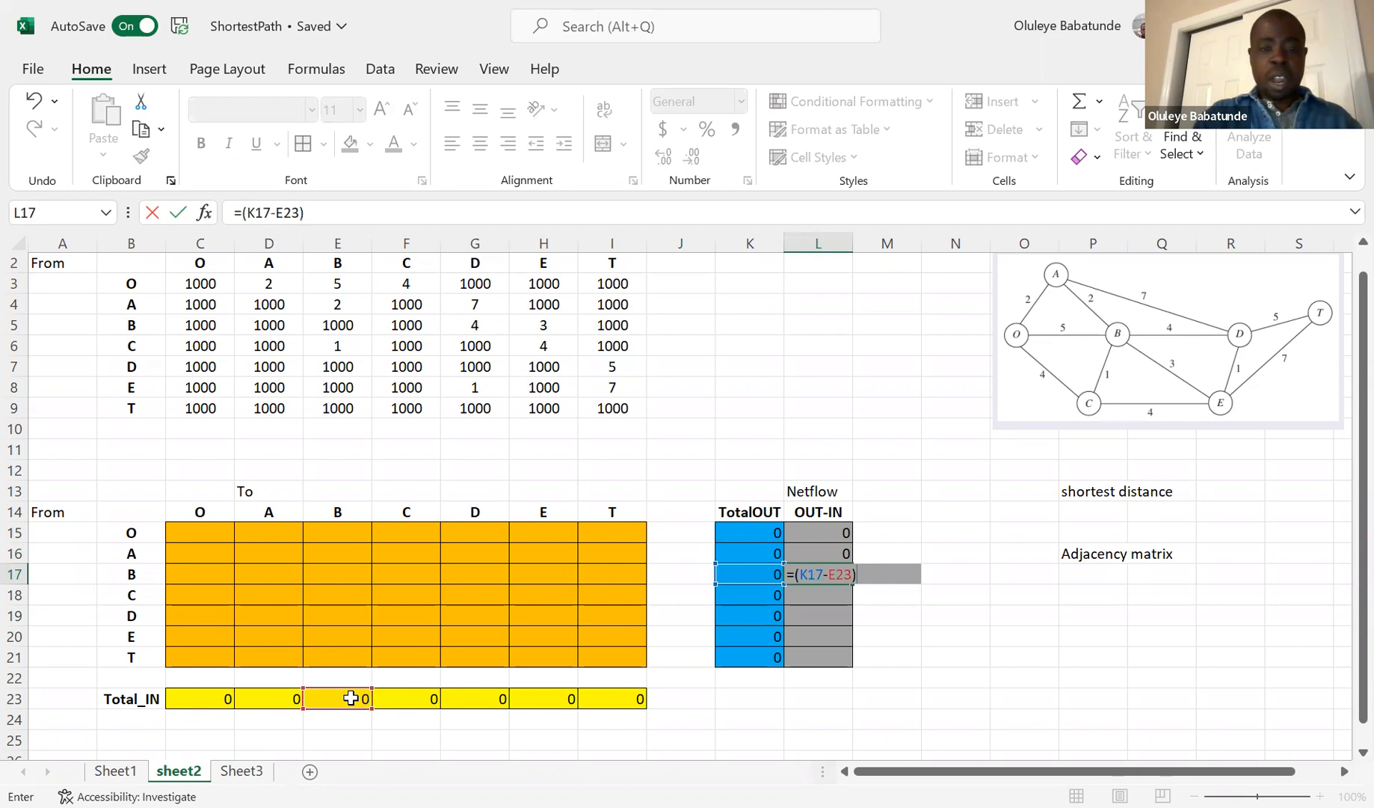
pyautogui.press('Tab')
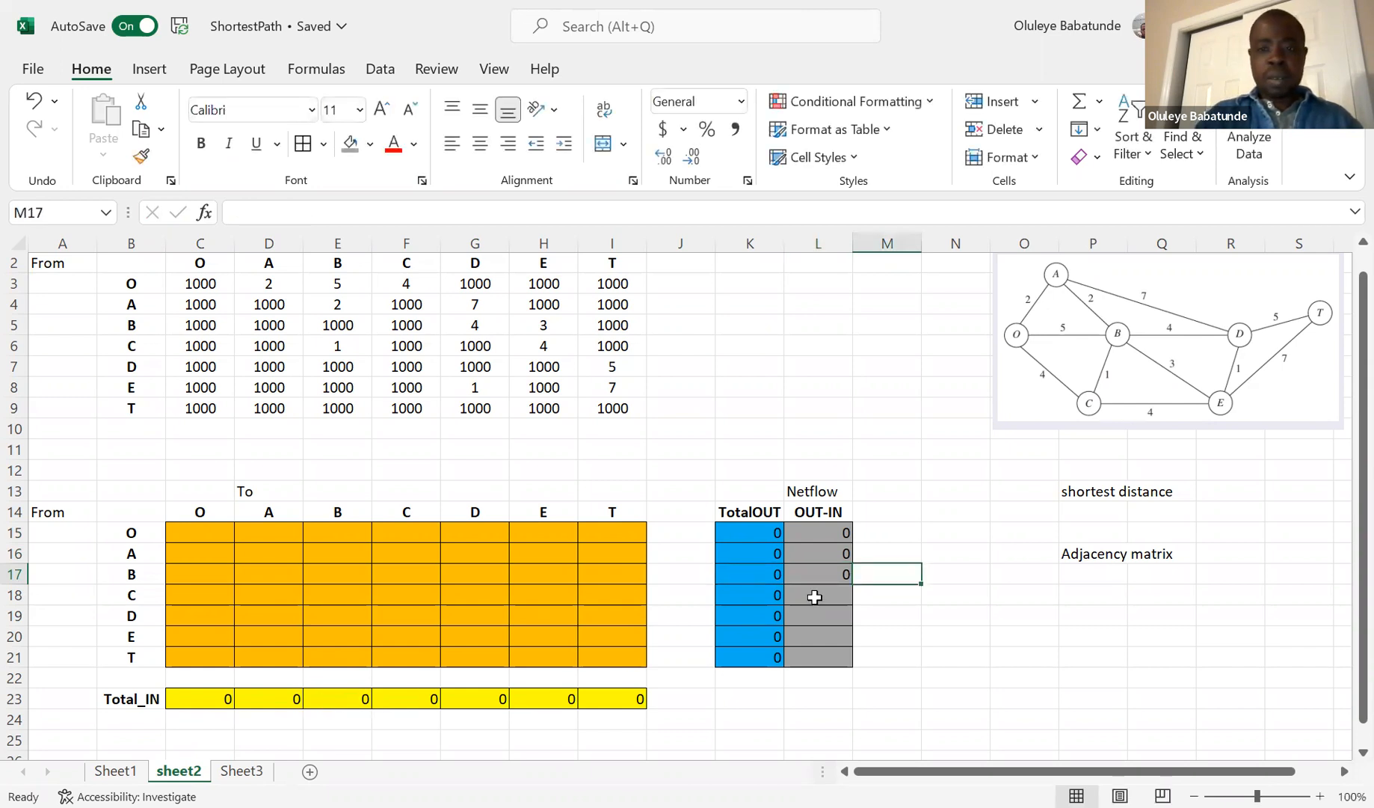
# Enter =(K18-F23) in L18 as the net flow of node C.
pyautogui.click(814, 595)
pyautogui.write('=(')
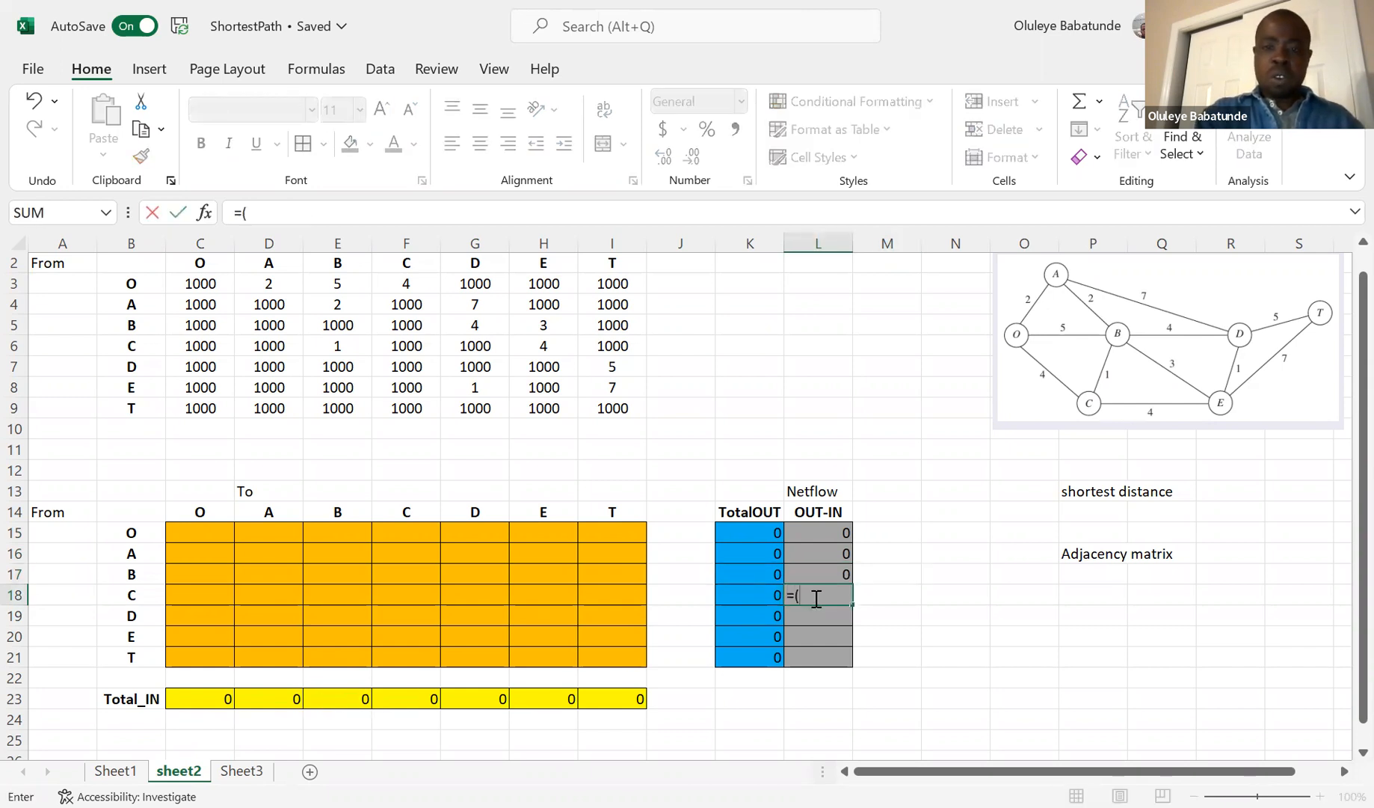
pyautogui.click(755, 601)
pyautogui.write('-')
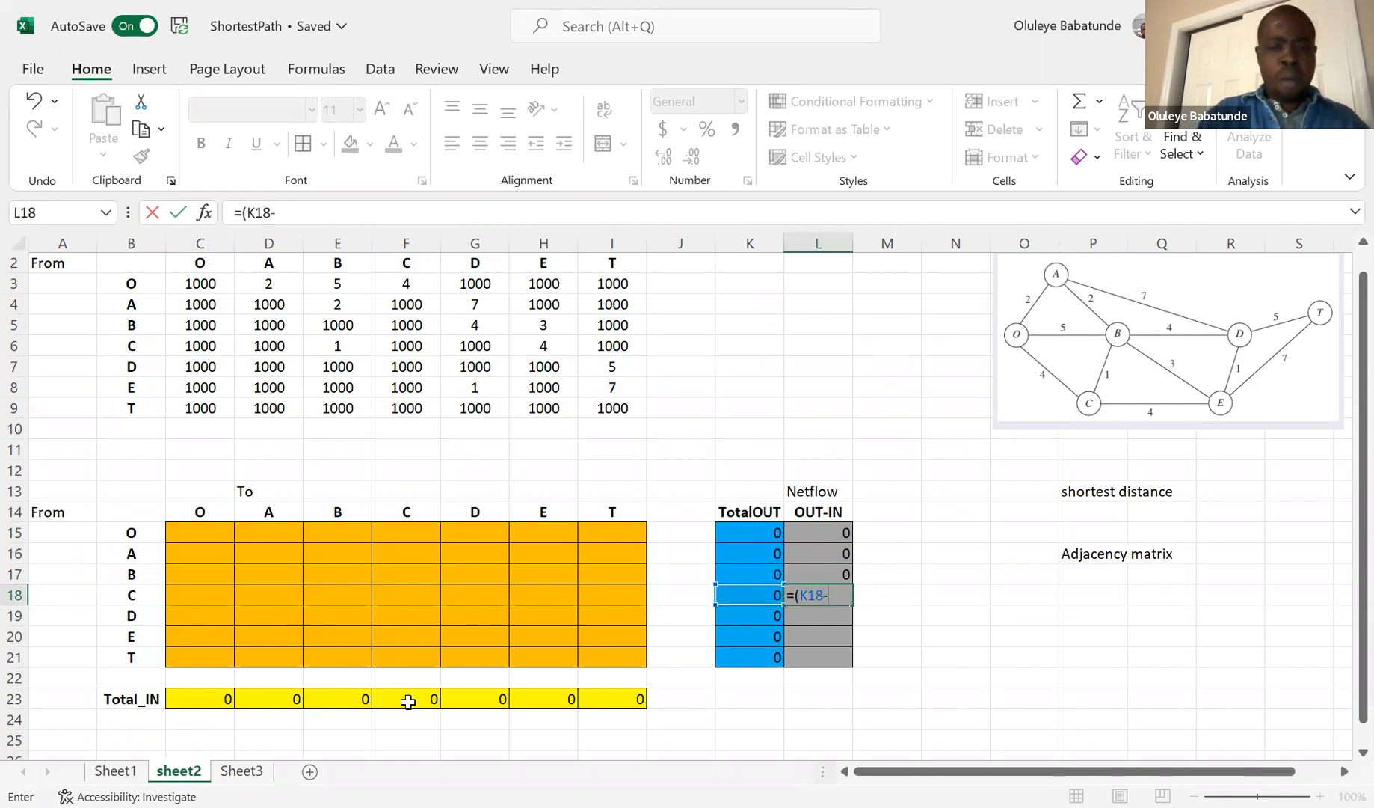
pyautogui.click(407, 702)
pyautogui.write(')')
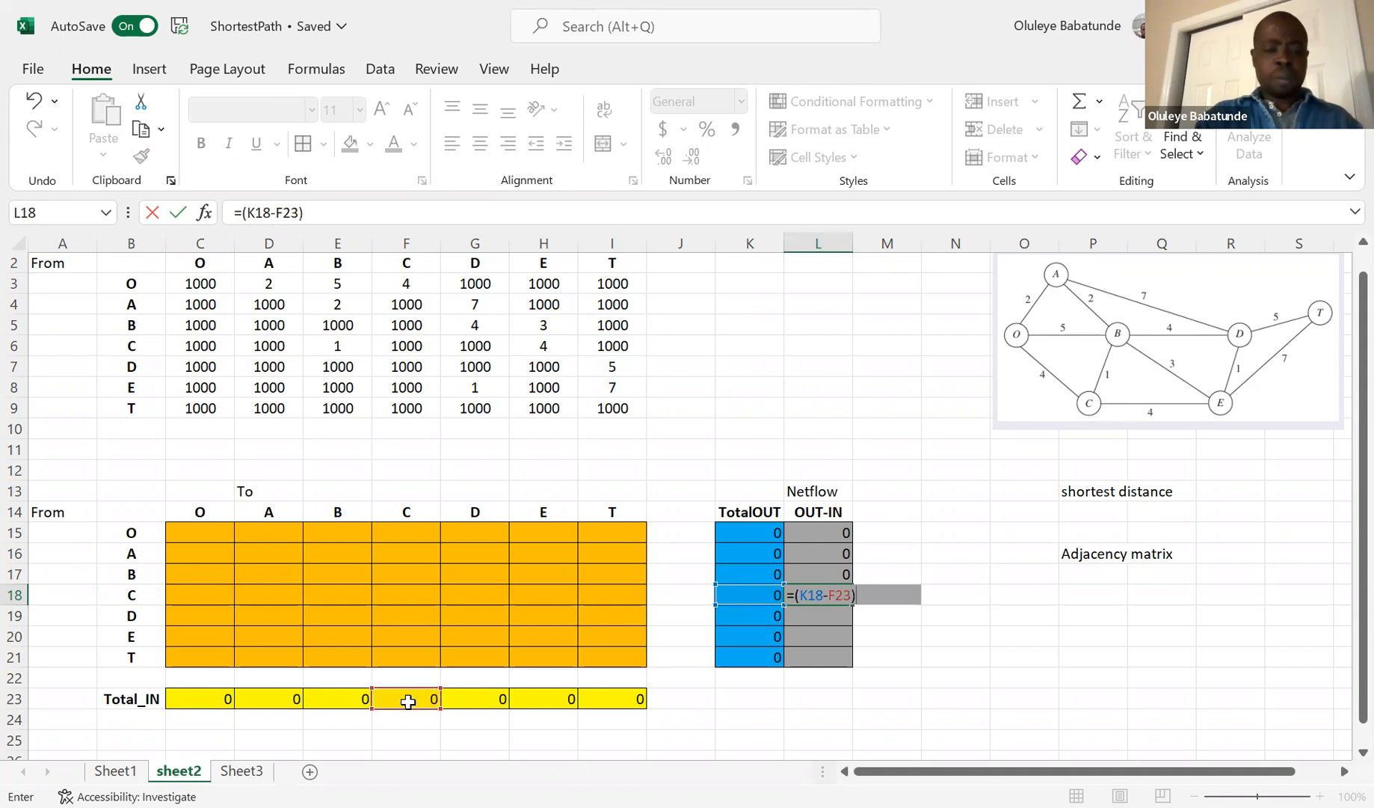
pyautogui.press('Tab')
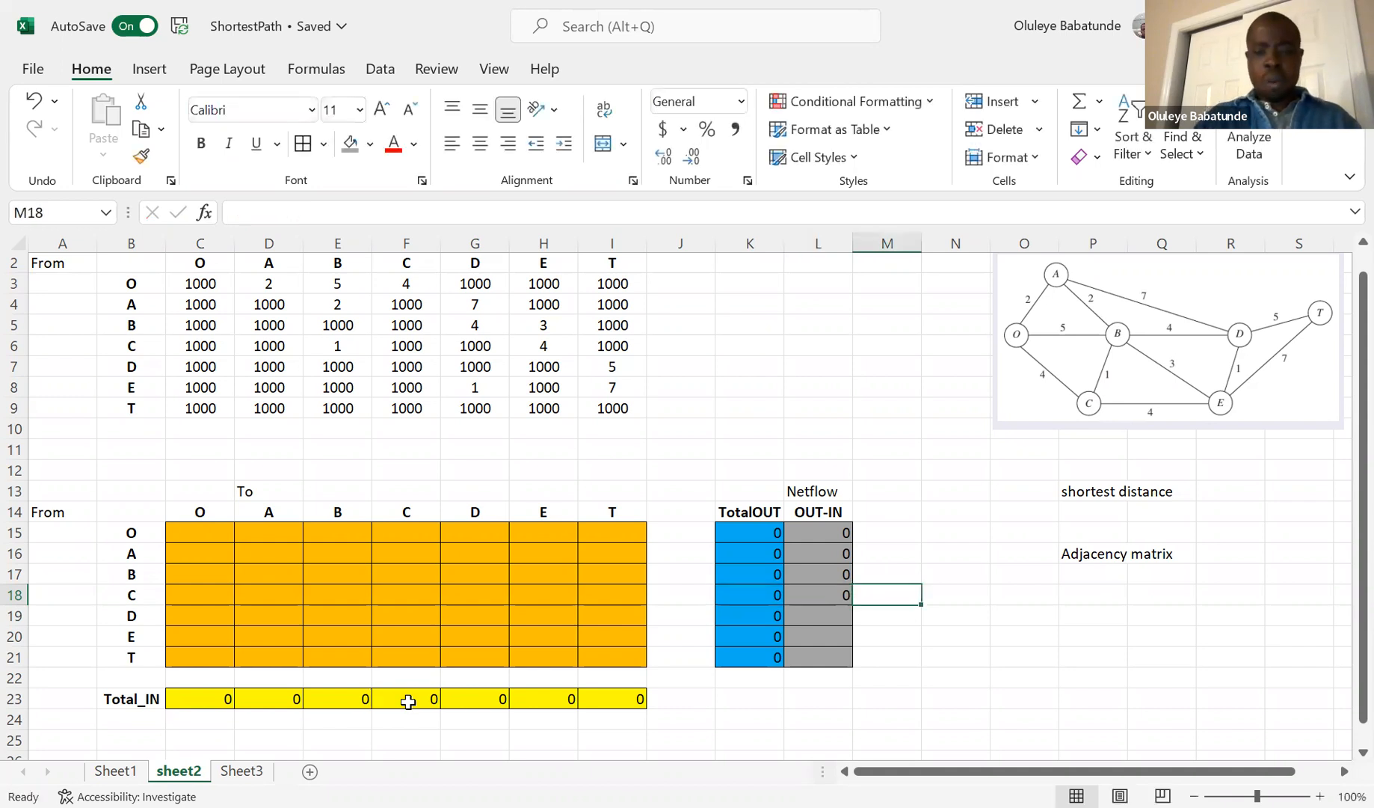
# Enter =(K19-G23) in L19 as the net flow of node D.
pyautogui.click(827, 613)
pyautogui.write('=(')
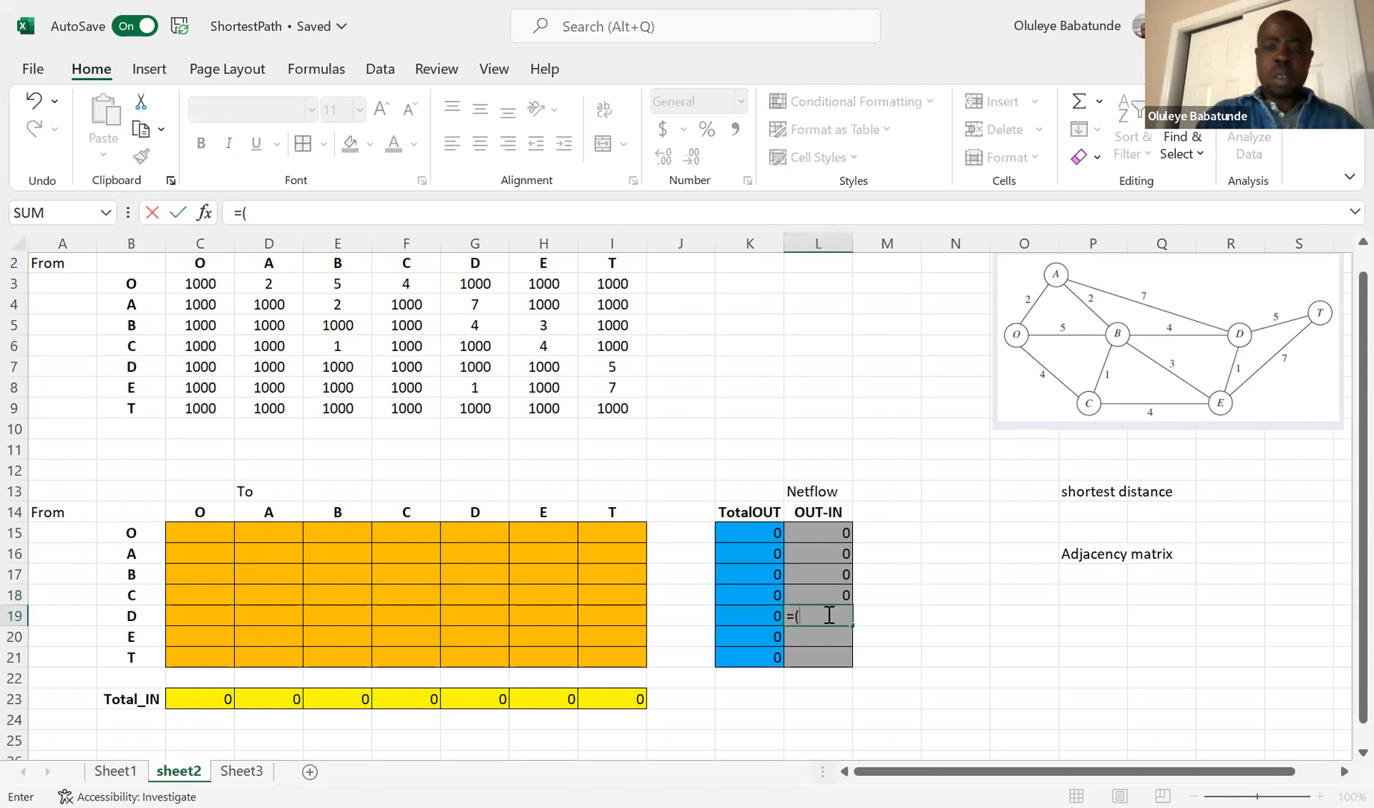
pyautogui.click(747, 618)
pyautogui.write('-')
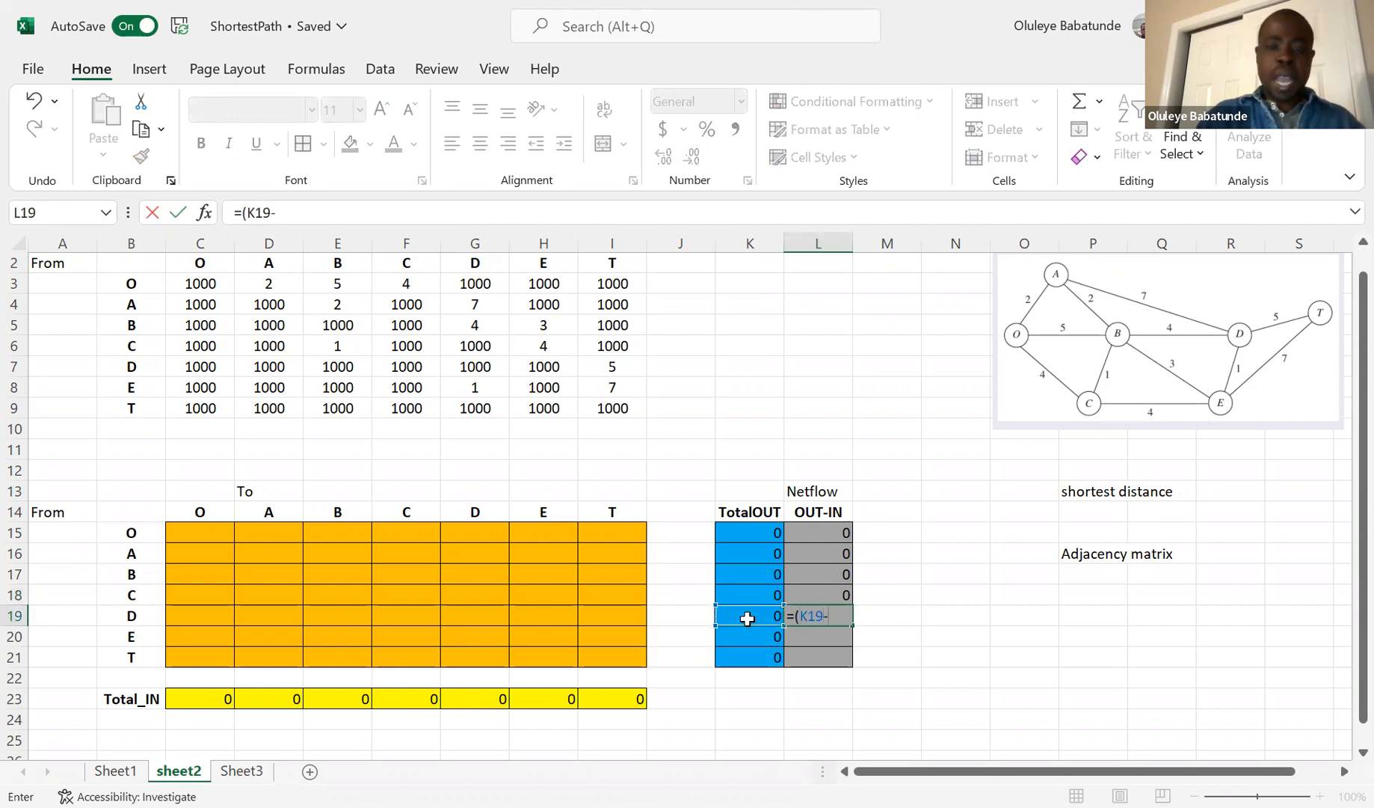
pyautogui.click(477, 697)
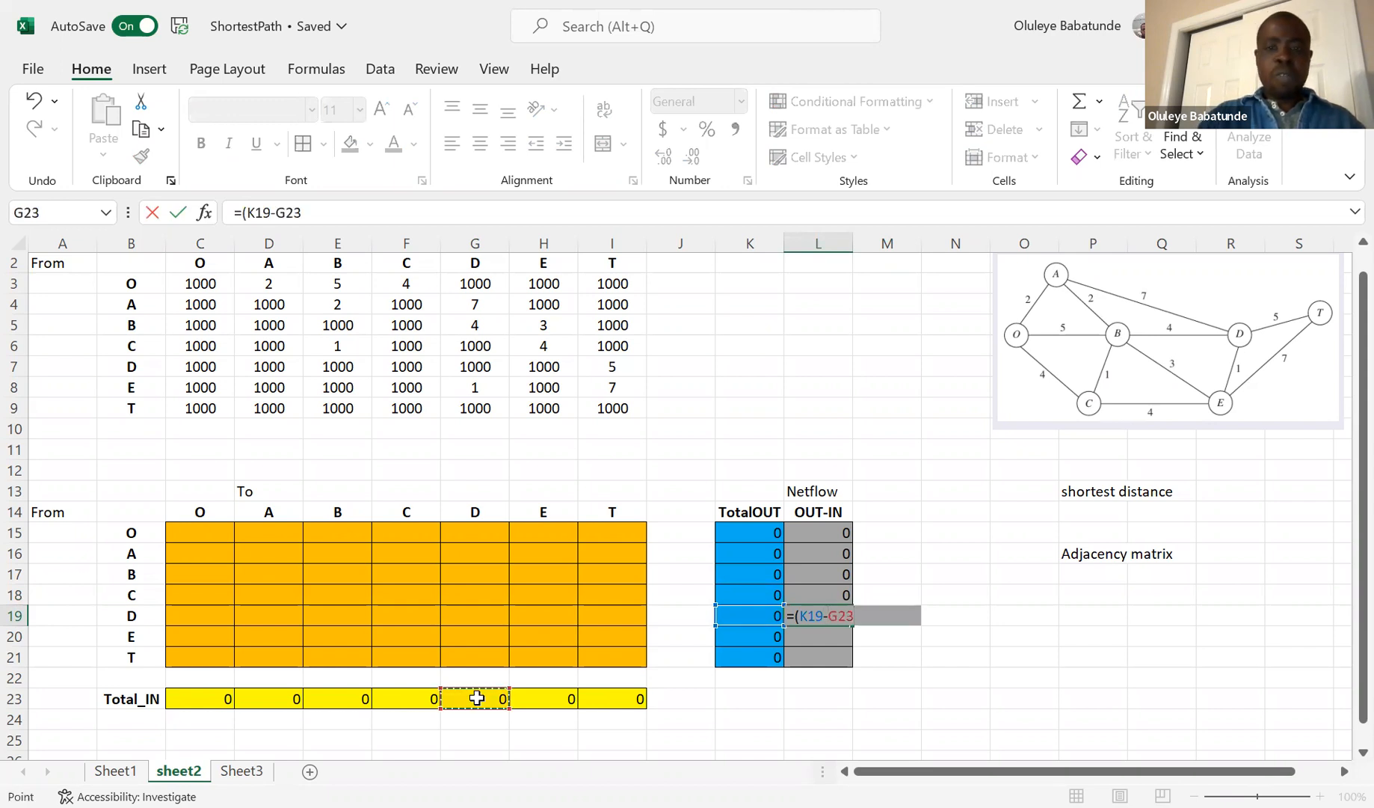
pyautogui.write(')')
pyautogui.press('Tab')
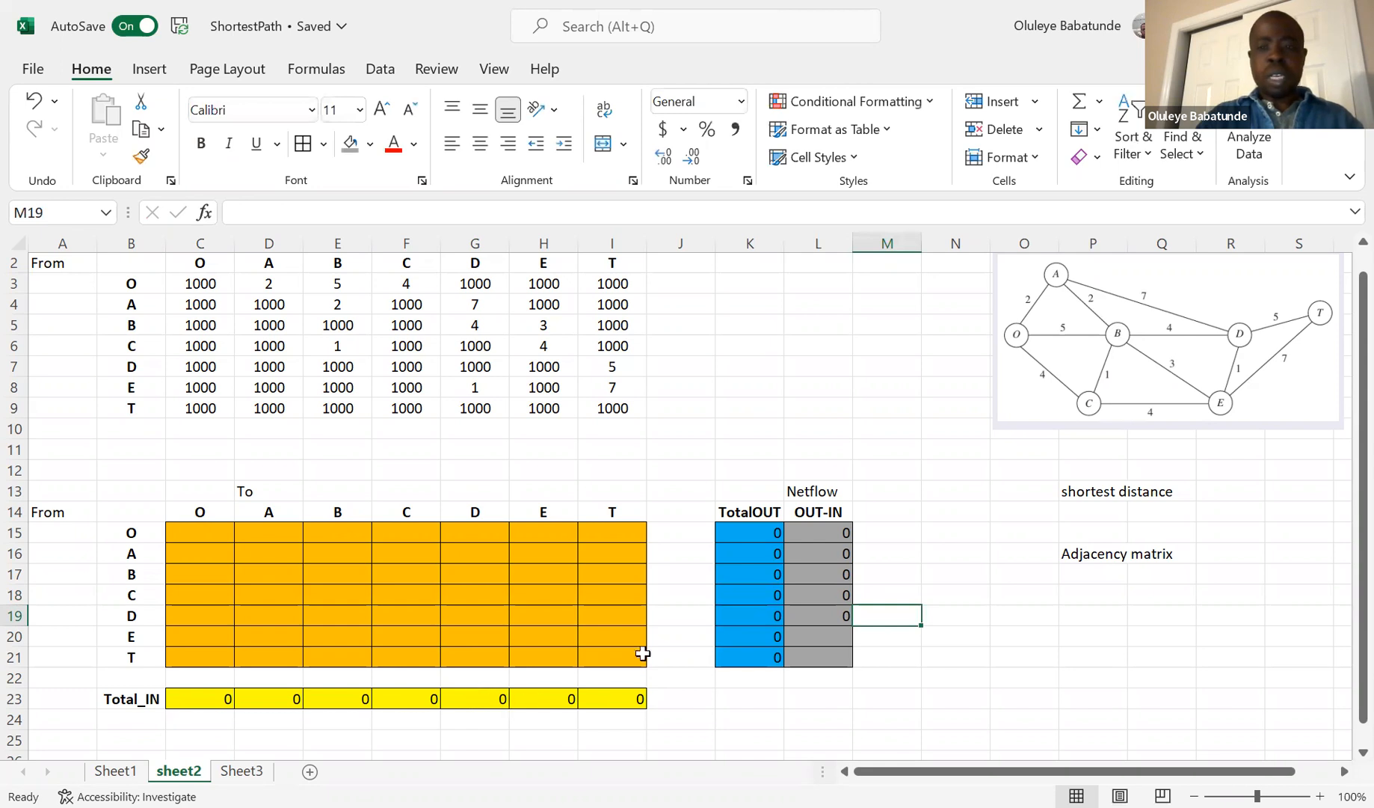
# Enter =(K20-H23) in L20 as the net flow of node E.
pyautogui.press('Return')
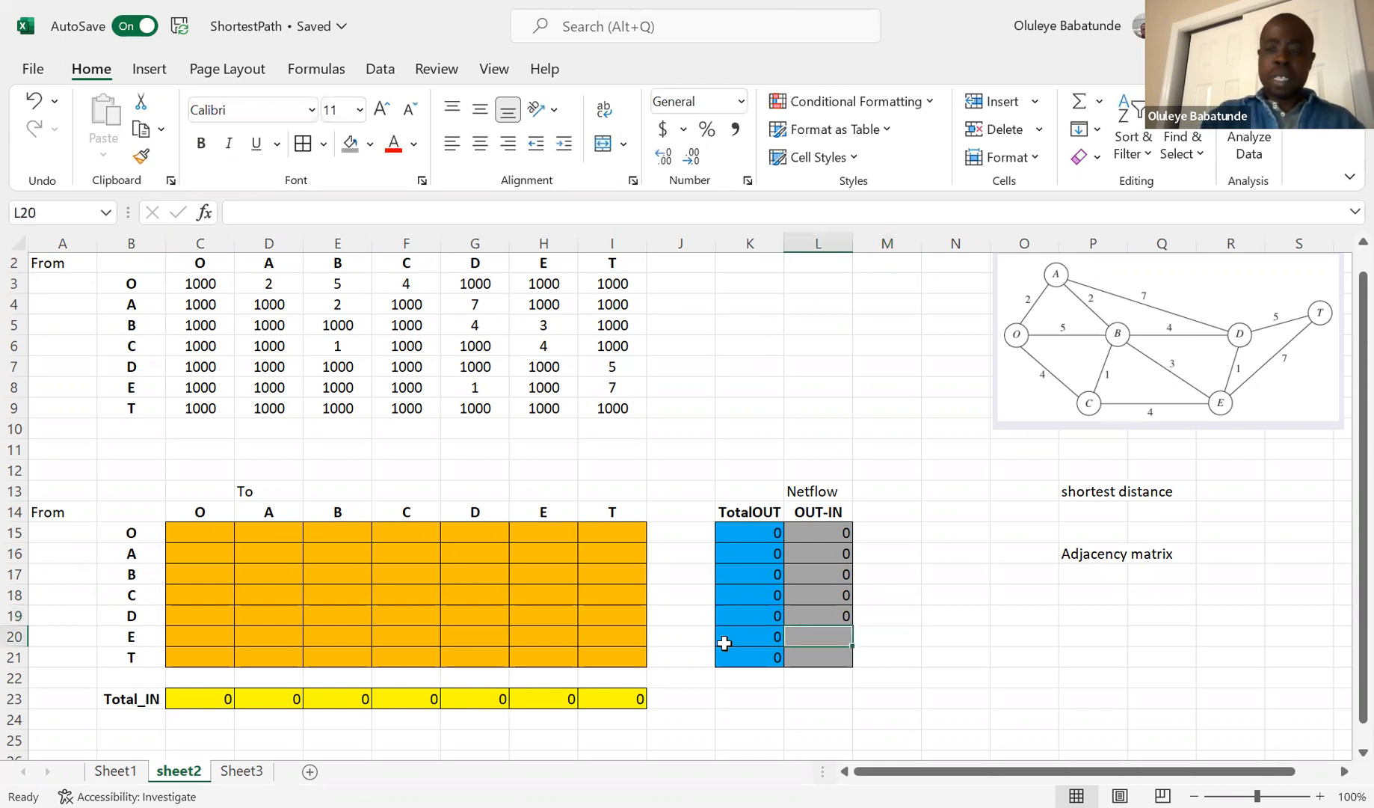
pyautogui.write('=(')
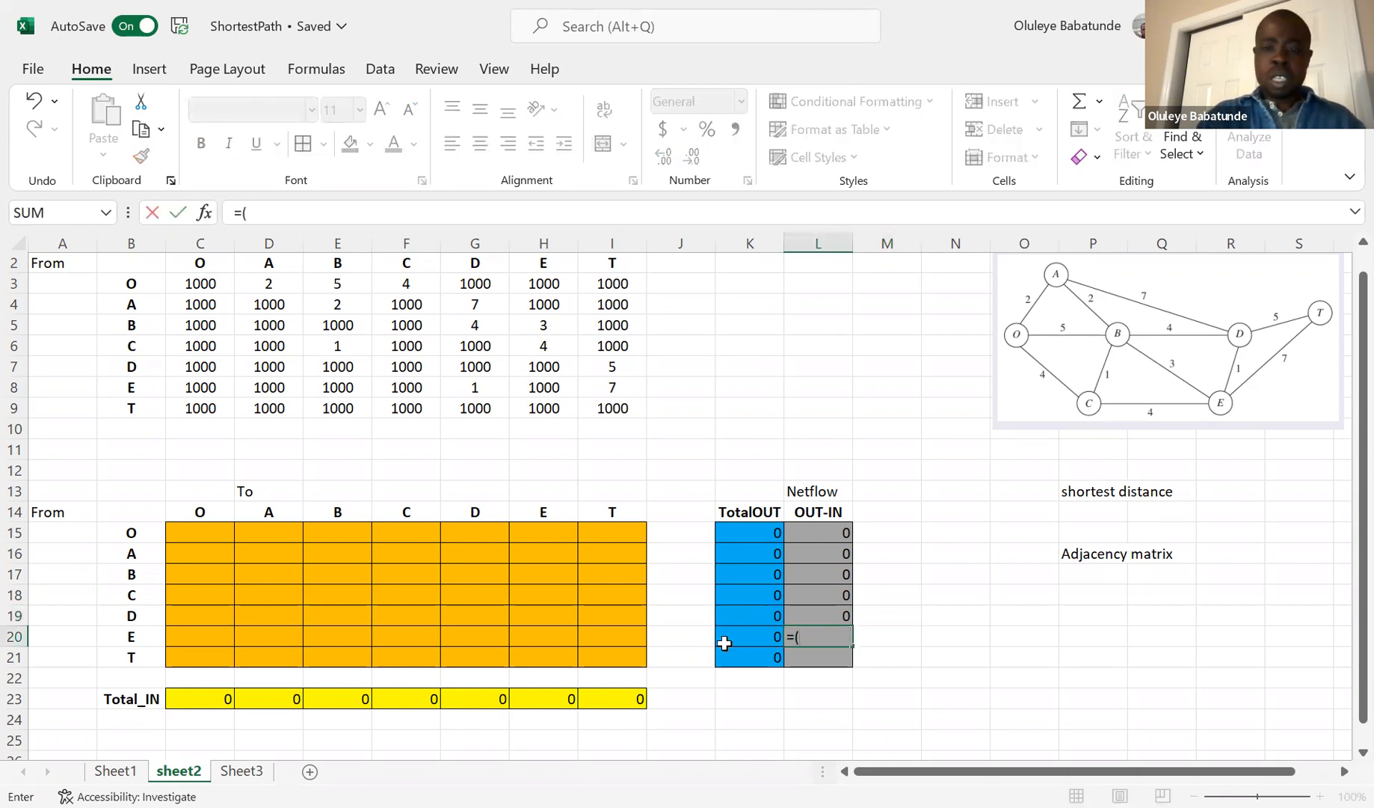
pyautogui.click(750, 638)
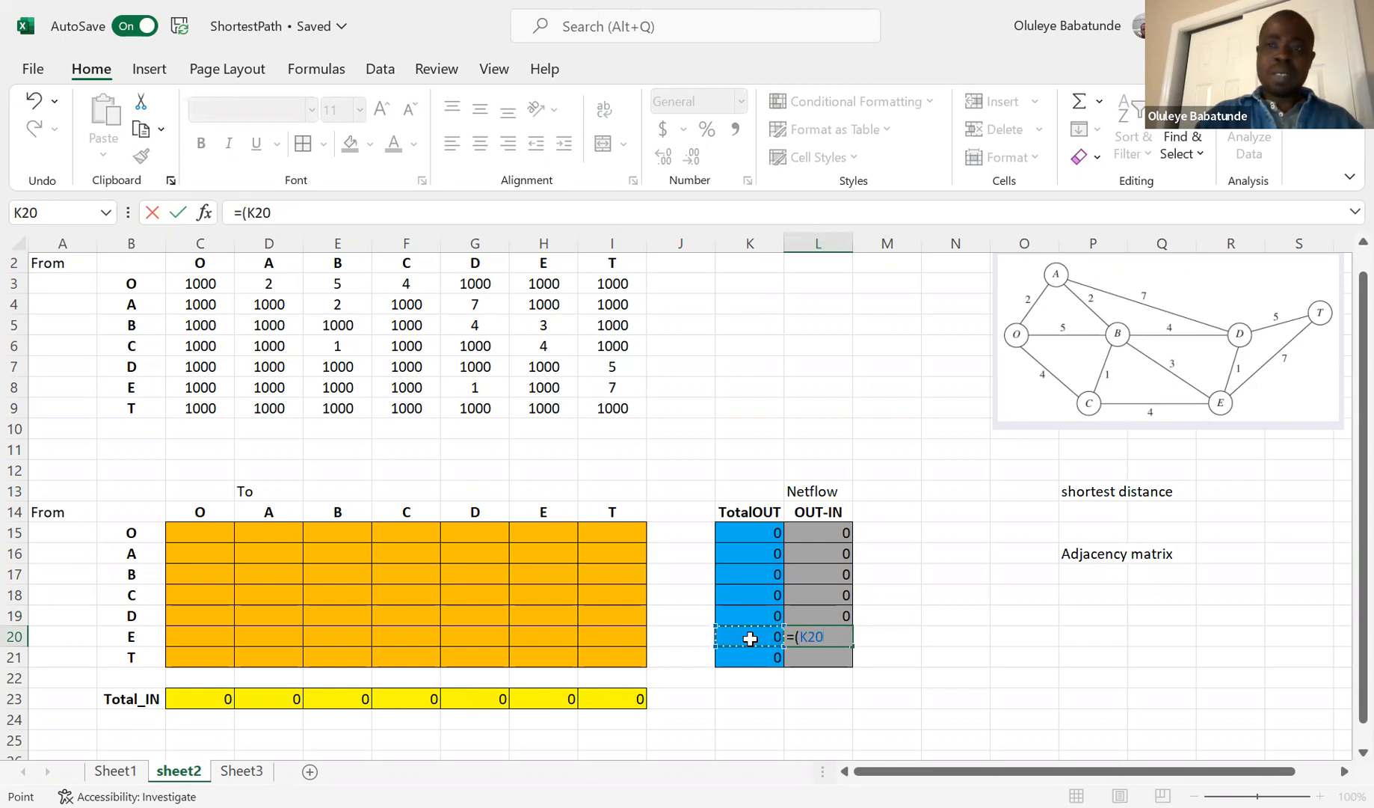
pyautogui.write('-')
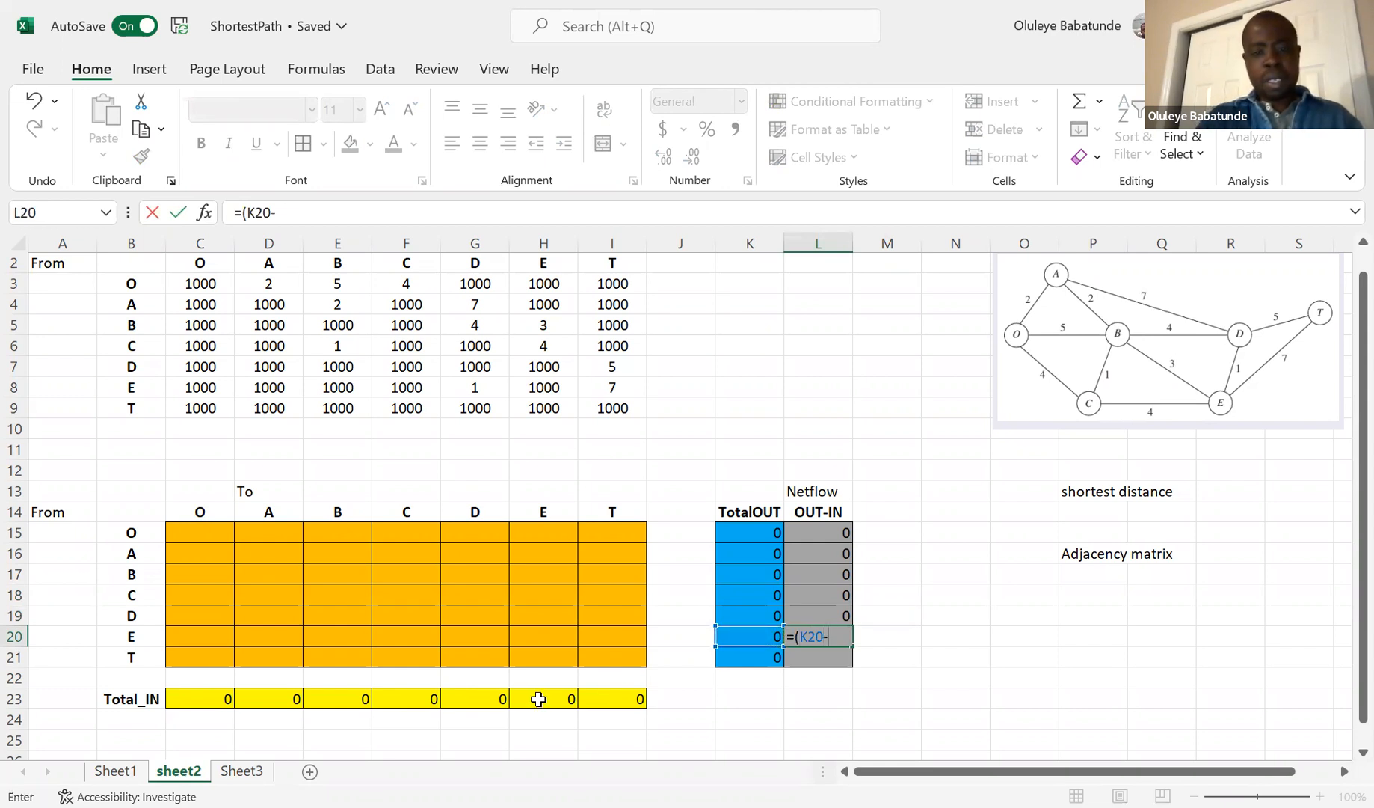
pyautogui.click(538, 698)
pyautogui.write(')')
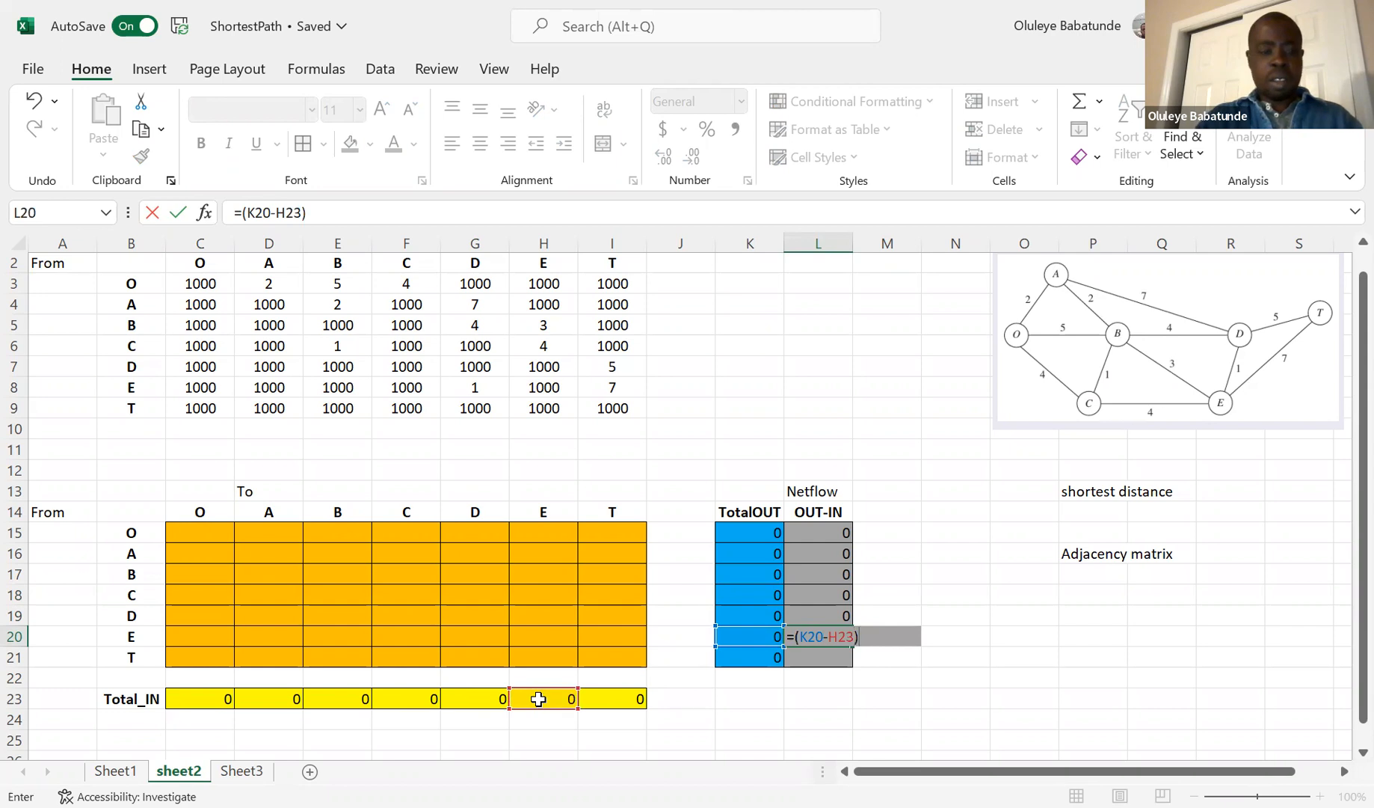
pyautogui.press('Tab')
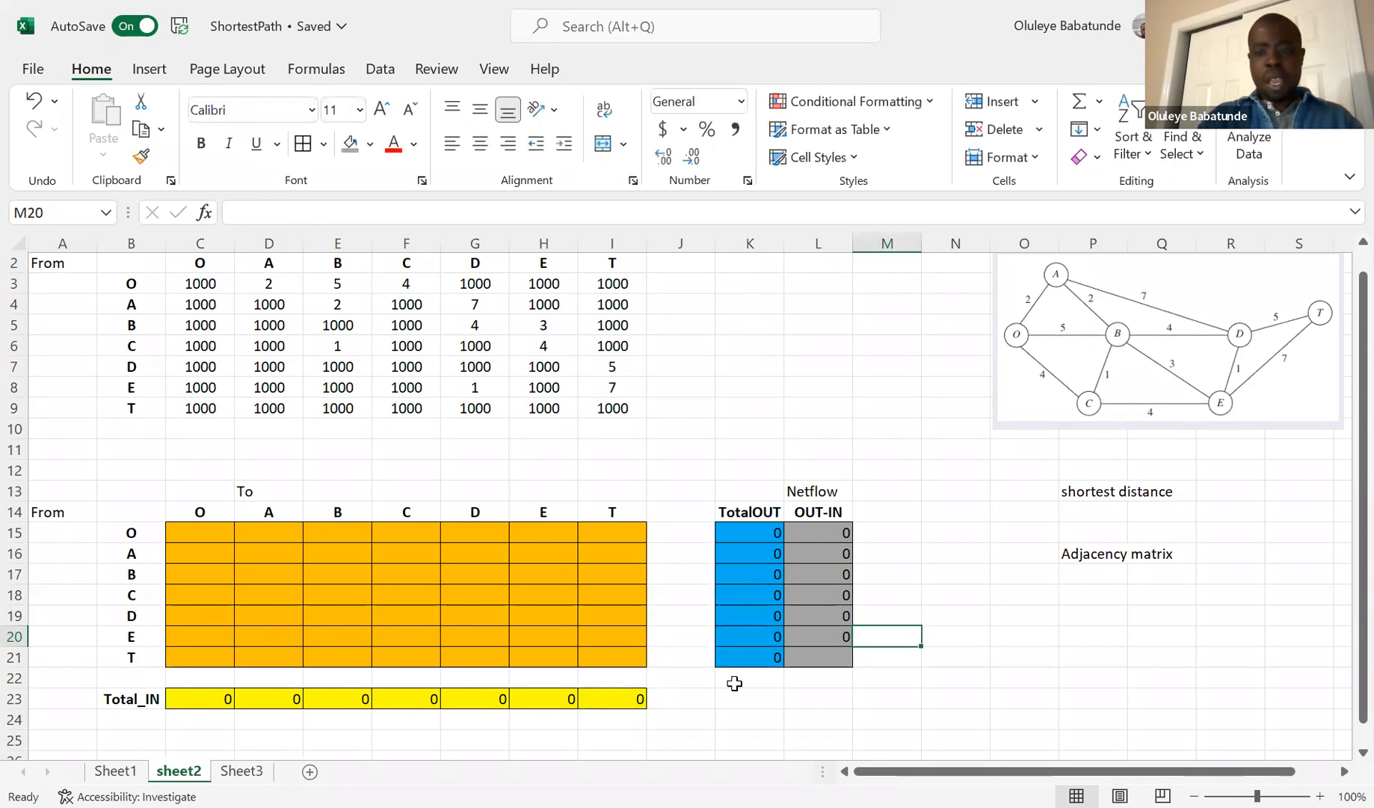
# Enter =(K21-I23) in L21 as the net flow of node T.
pyautogui.press('Return')
pyautogui.write('=(')
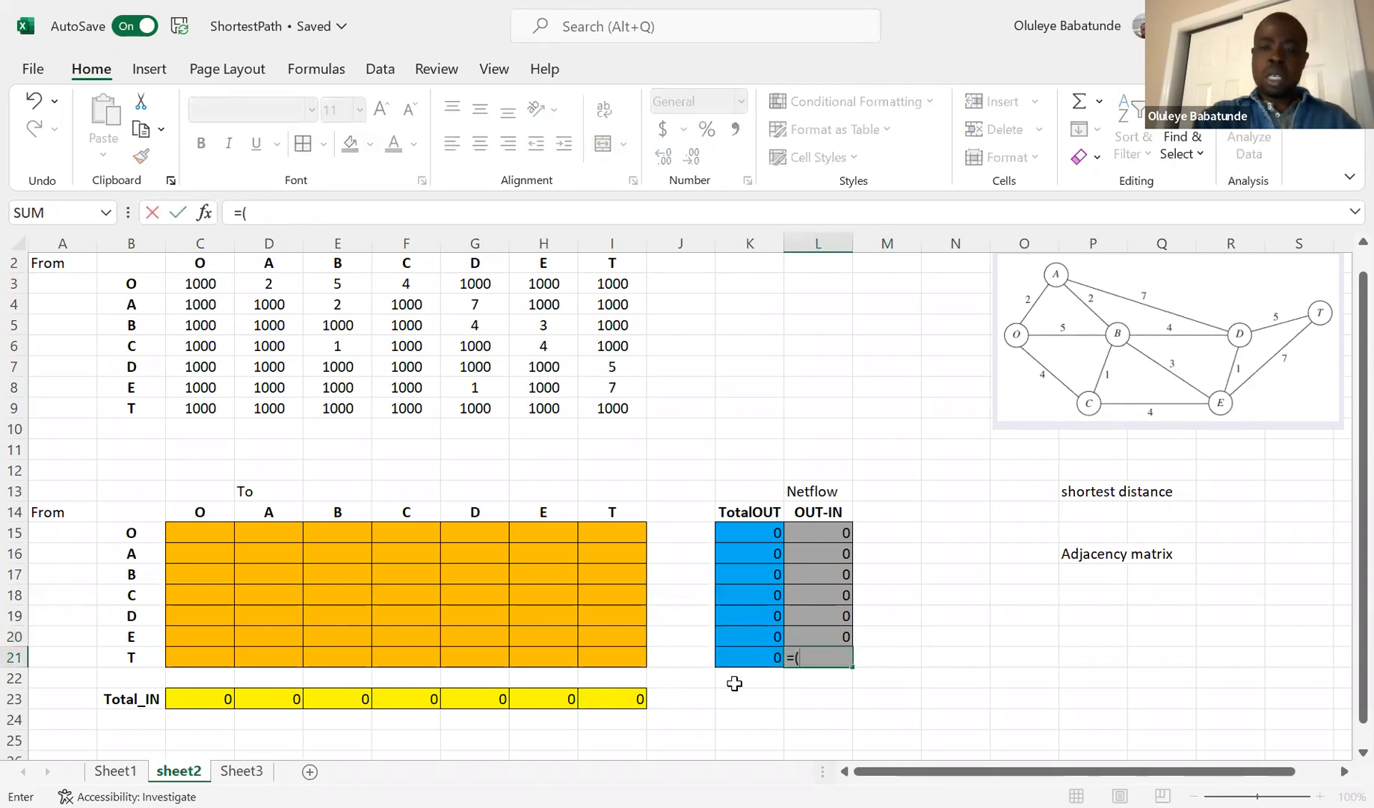
pyautogui.click(744, 657)
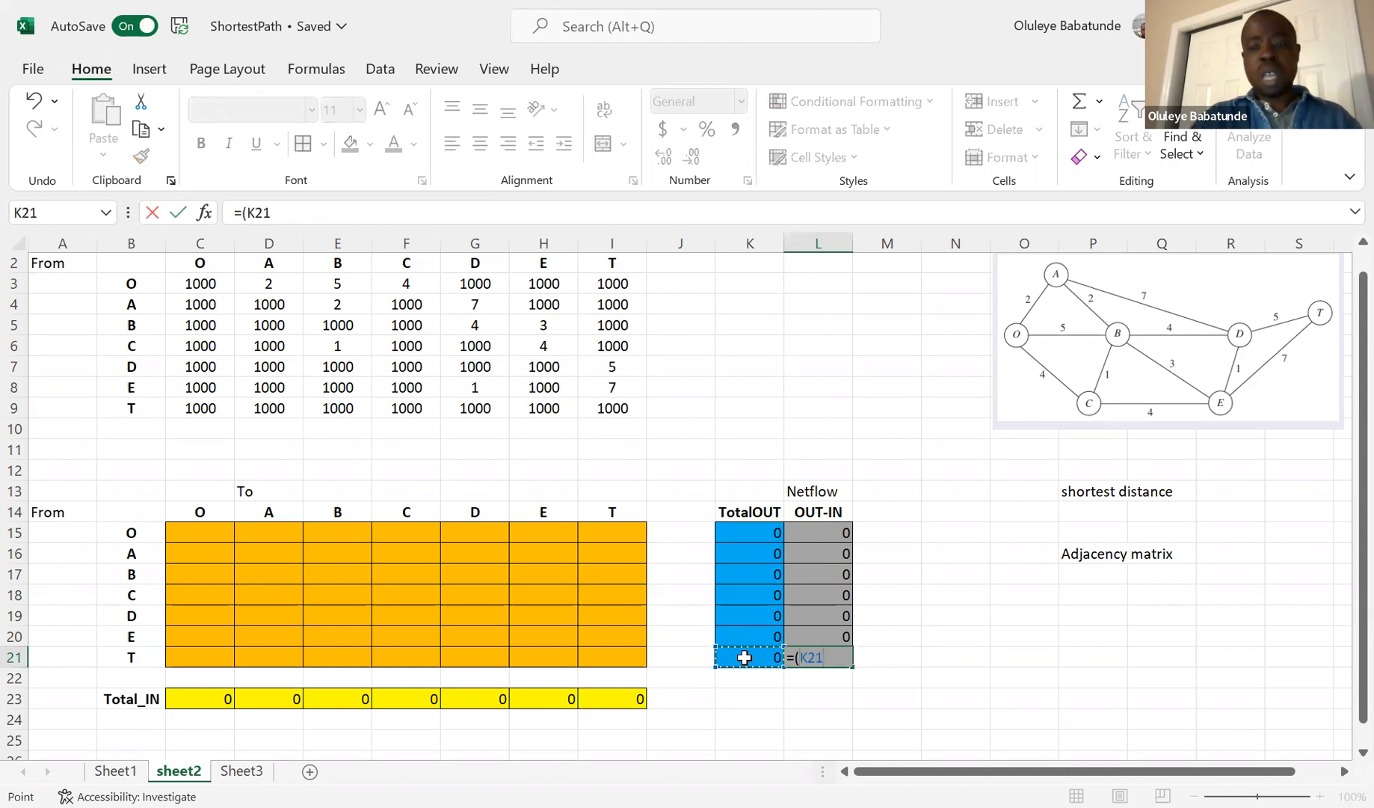
pyautogui.write('-')
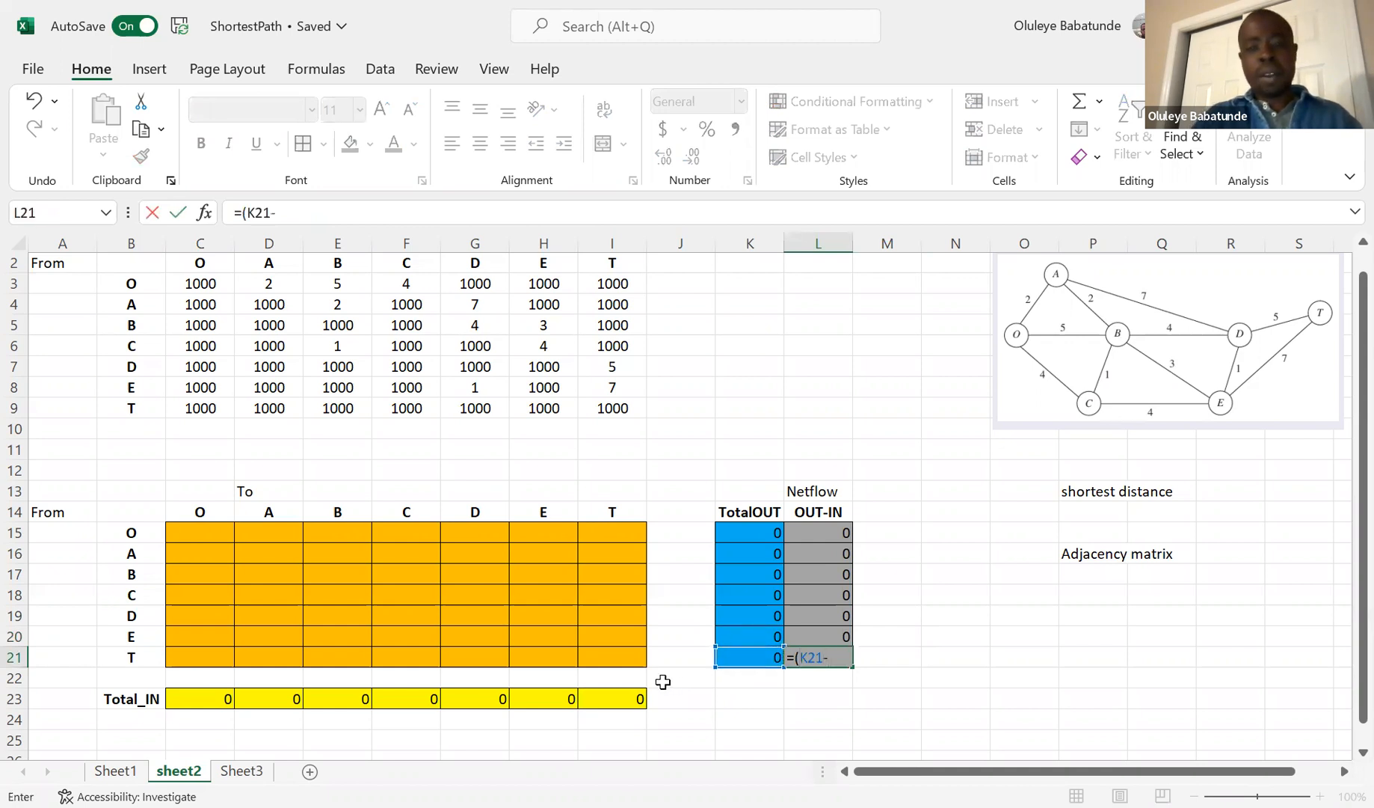
pyautogui.click(613, 698)
pyautogui.write(')')
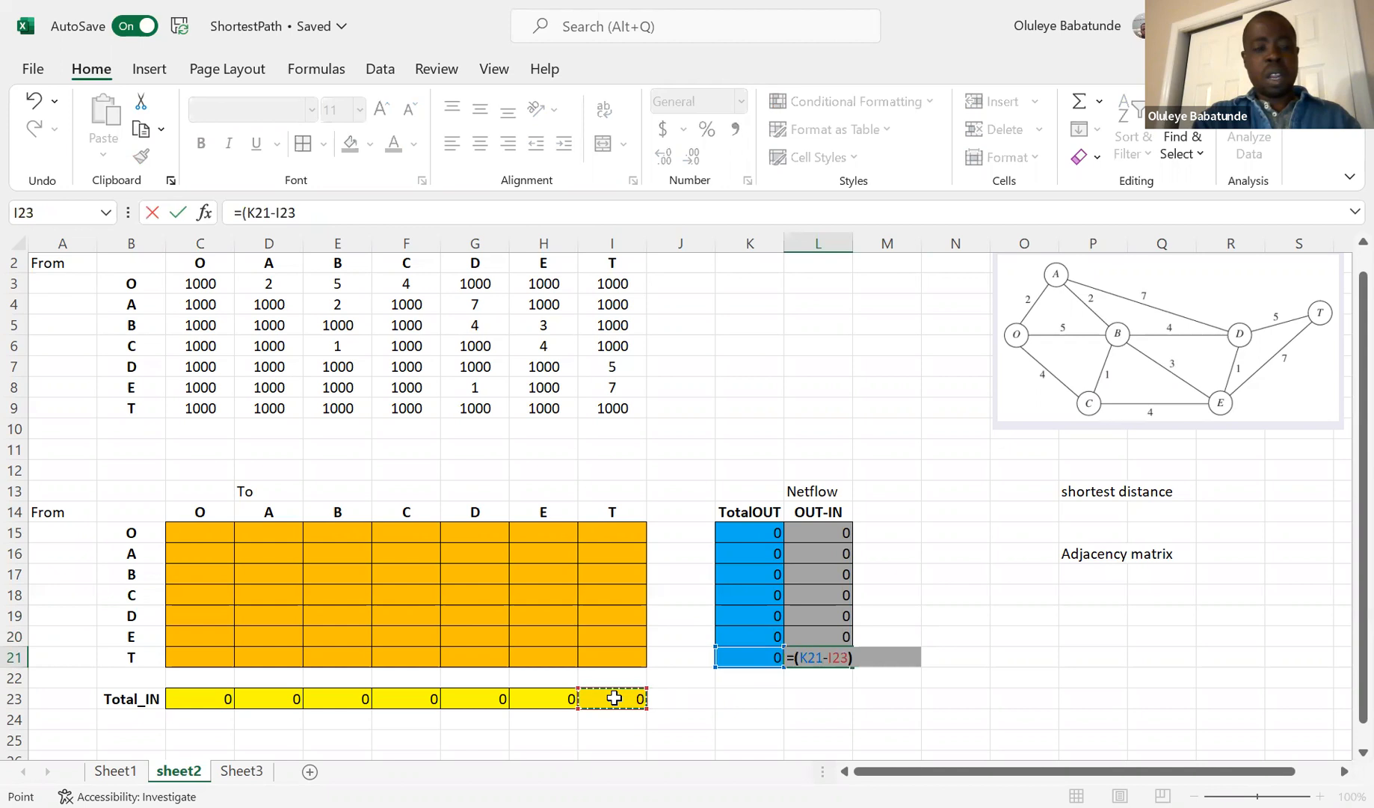
pyautogui.press('Tab')
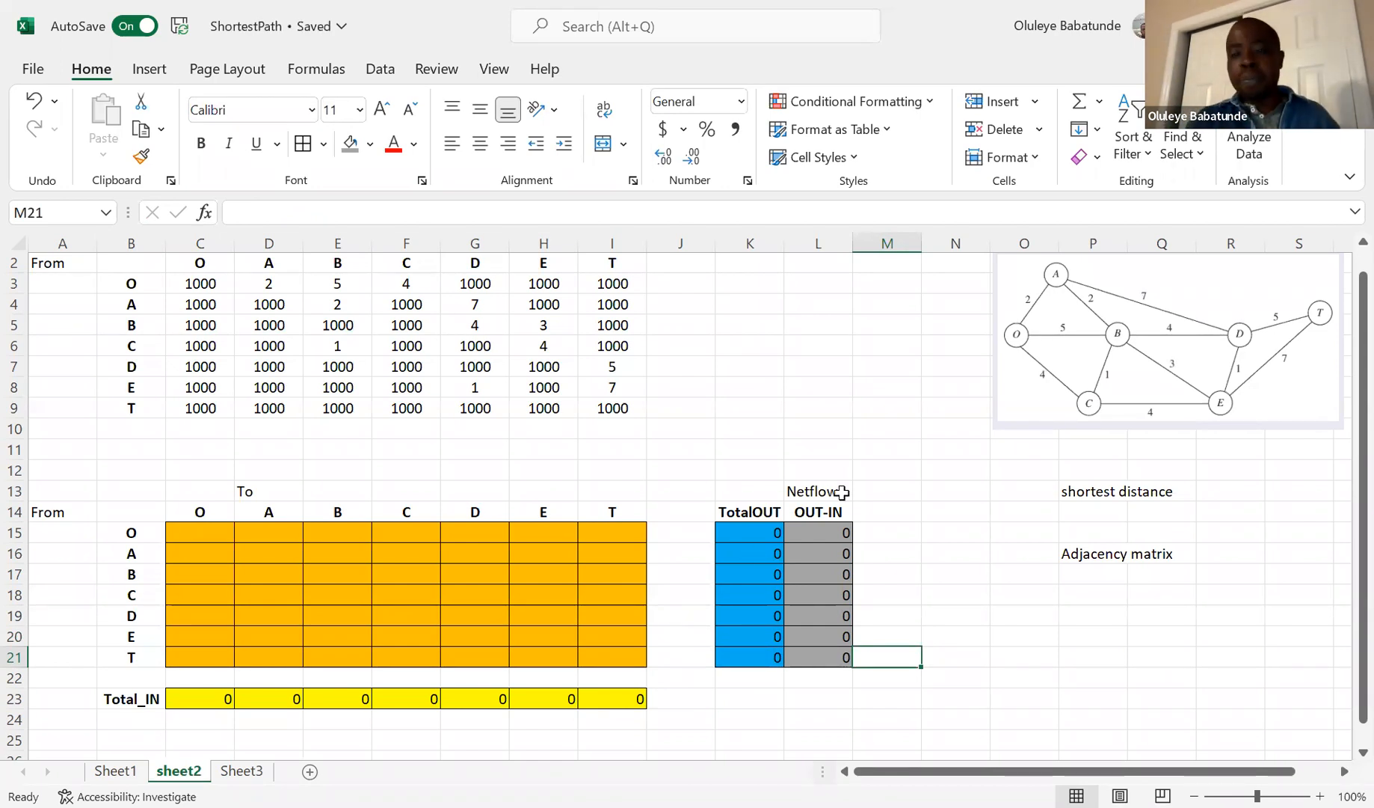
pyautogui.click(902, 513)
pyautogui.rightClick(902, 513)
pyautogui.rightClick(871, 495)
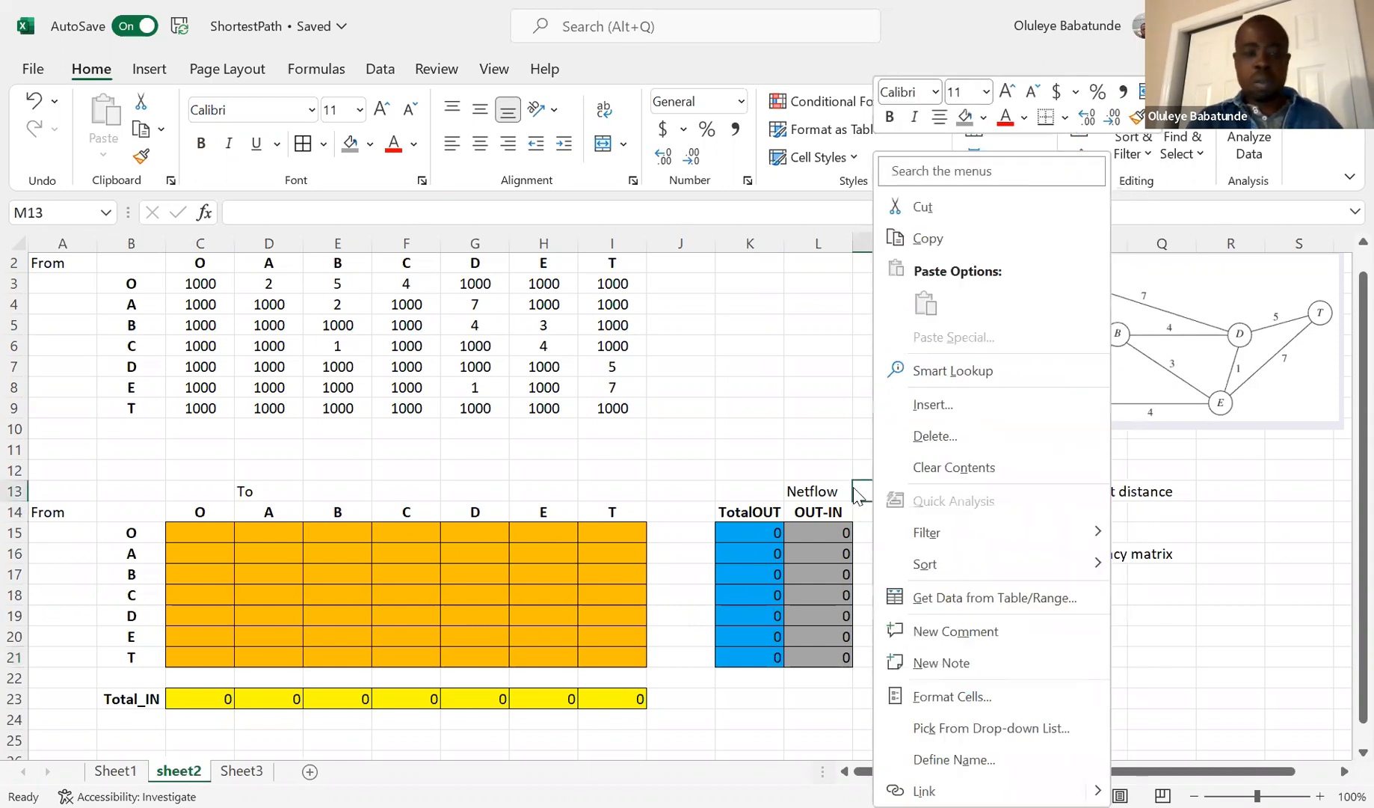
pyautogui.press('Escape')
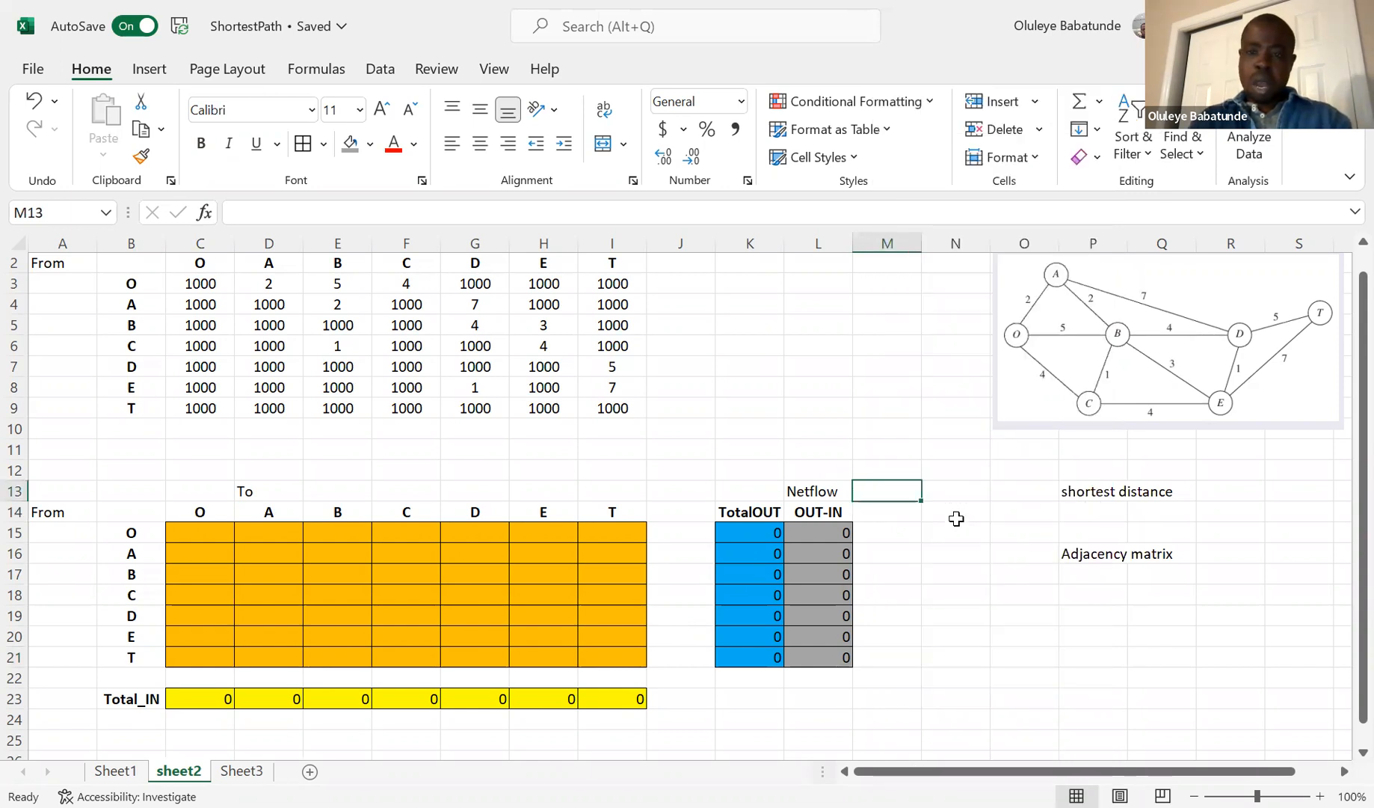
# Enter the column heading Node in cell N14.
pyautogui.rightClick(936, 511)
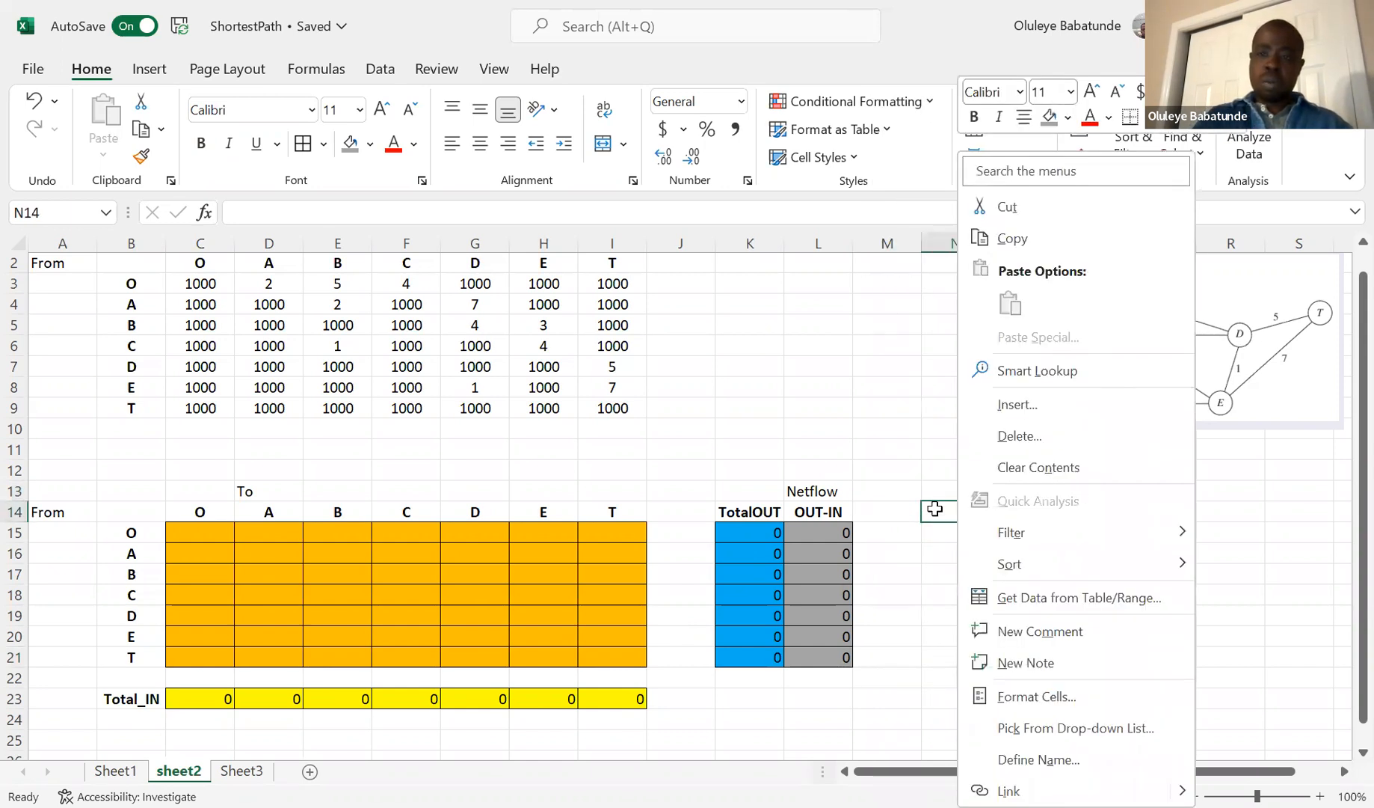
pyautogui.press('Escape')
pyautogui.write('Node')
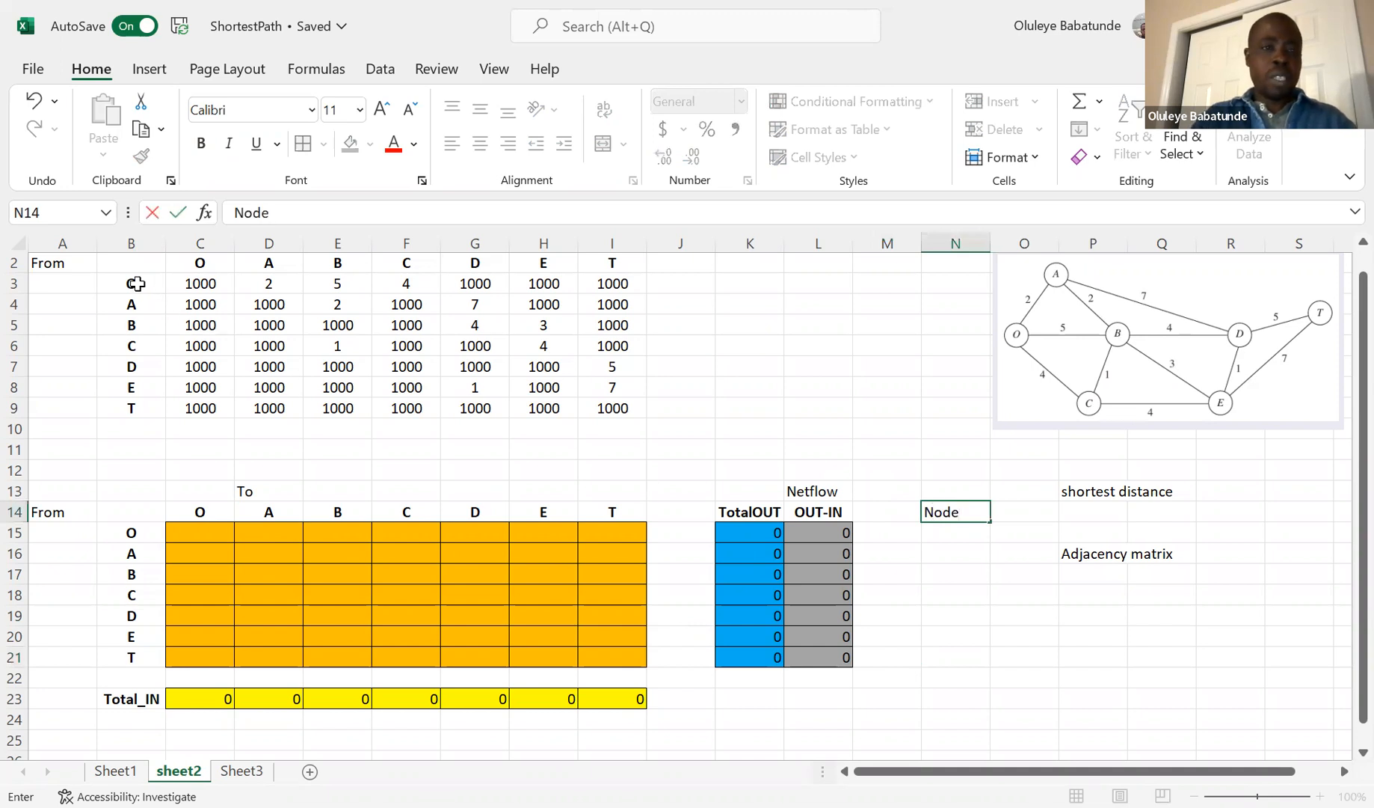
# Copy the node labels O to T from B3:B9 into N15:N21 below the Node heading.
pyautogui.click(135, 283)
pyautogui.hotkey('shift', 'Down')
pyautogui.hotkey('shift', 'Down')
pyautogui.hotkey('shift', 'Down')
pyautogui.hotkey('shift', 'Down')
pyautogui.hotkey('shift', 'Down')
pyautogui.hotkey('shift', 'Down')
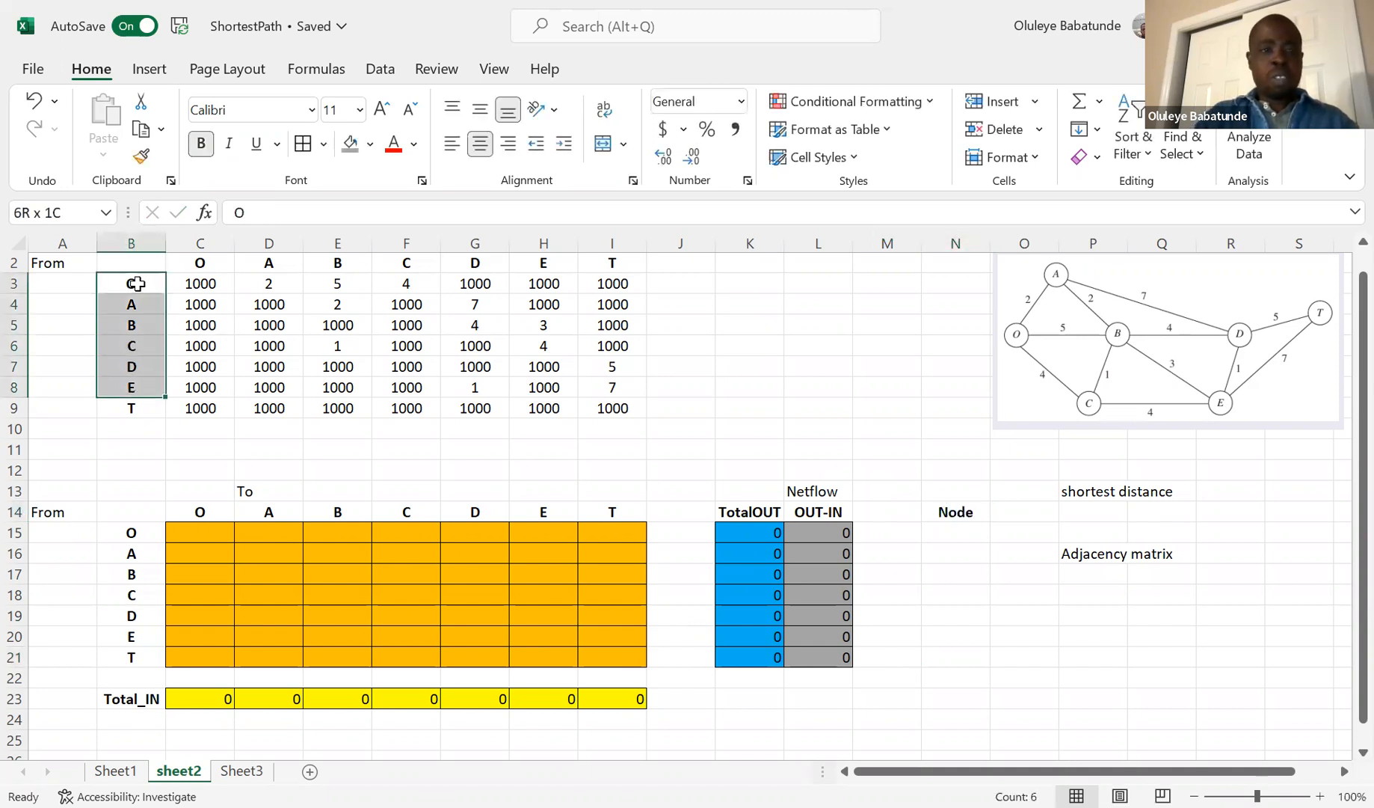
pyautogui.hotkey('ctrl', 'c')
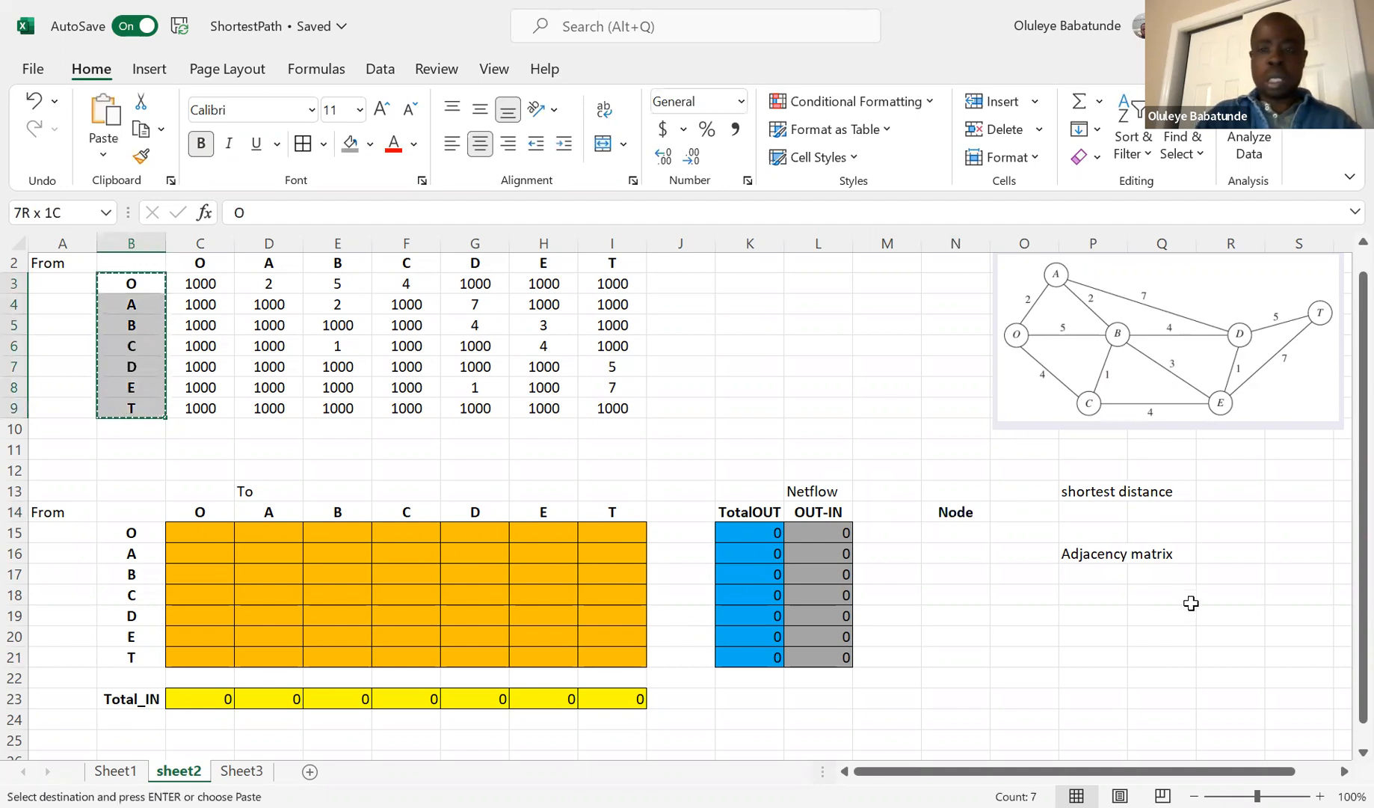
pyautogui.click(956, 531)
pyautogui.hotkey('ctrl', 'v')
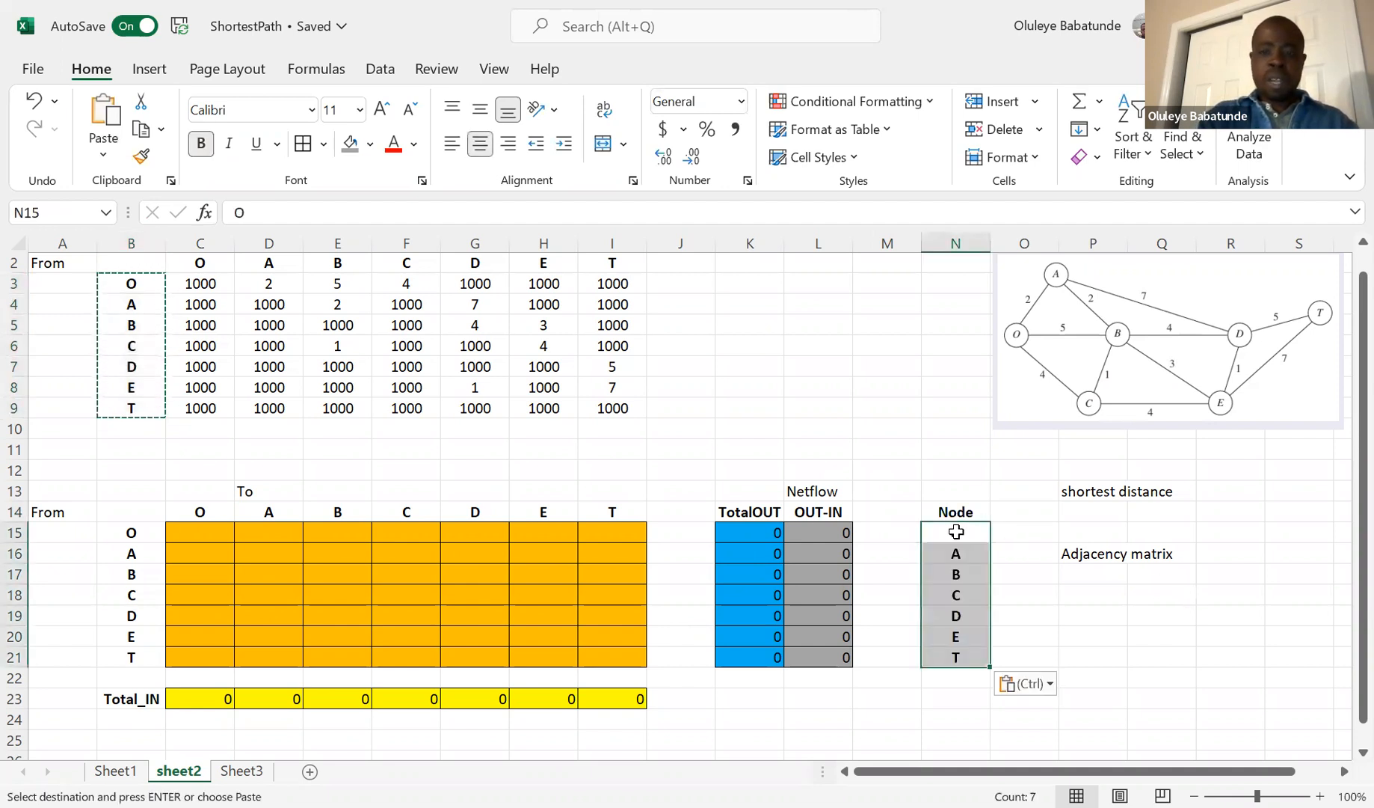
# Clear the "shortest distance" label from cells P13:Q13.
pyautogui.click(1096, 499)
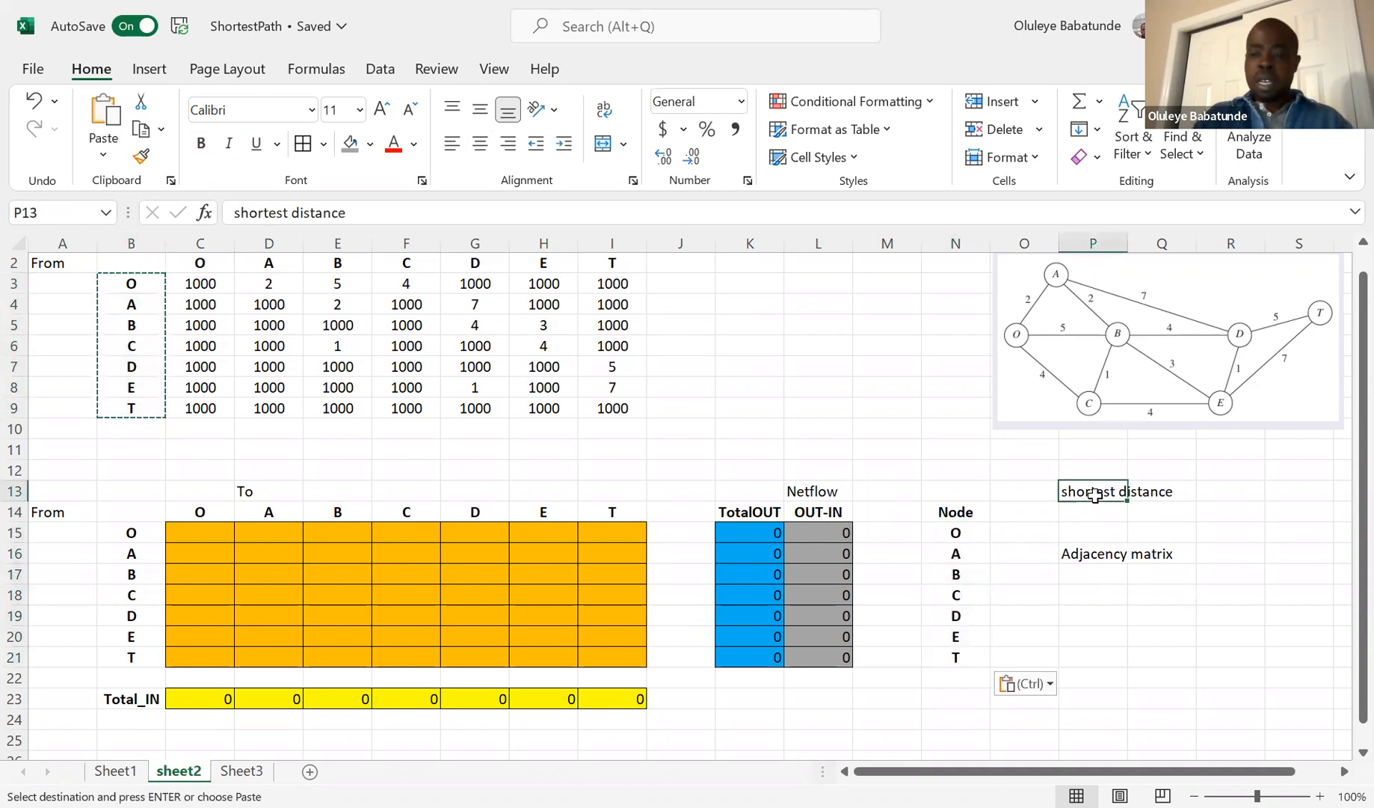
pyautogui.hotkey('shift', 'Right')
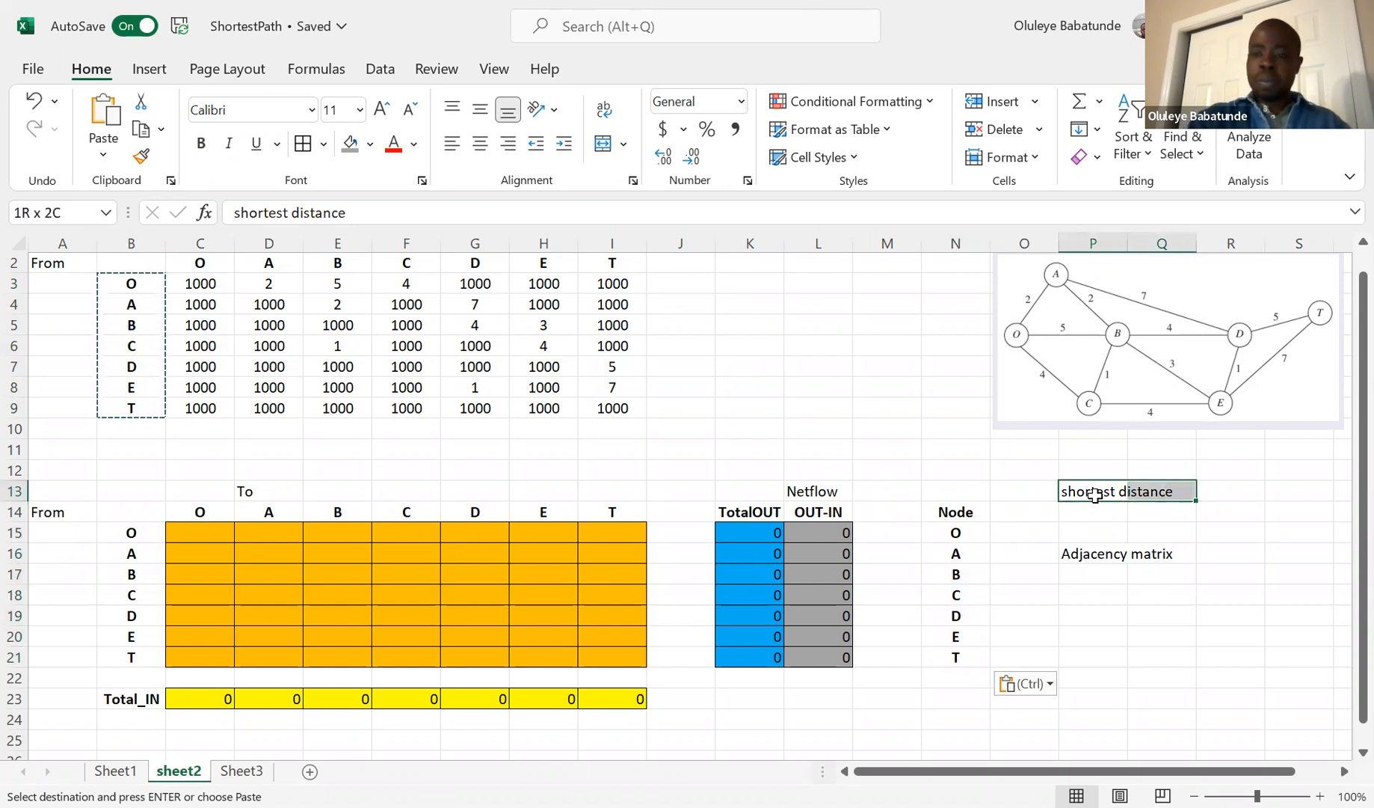
pyautogui.press('Delete')
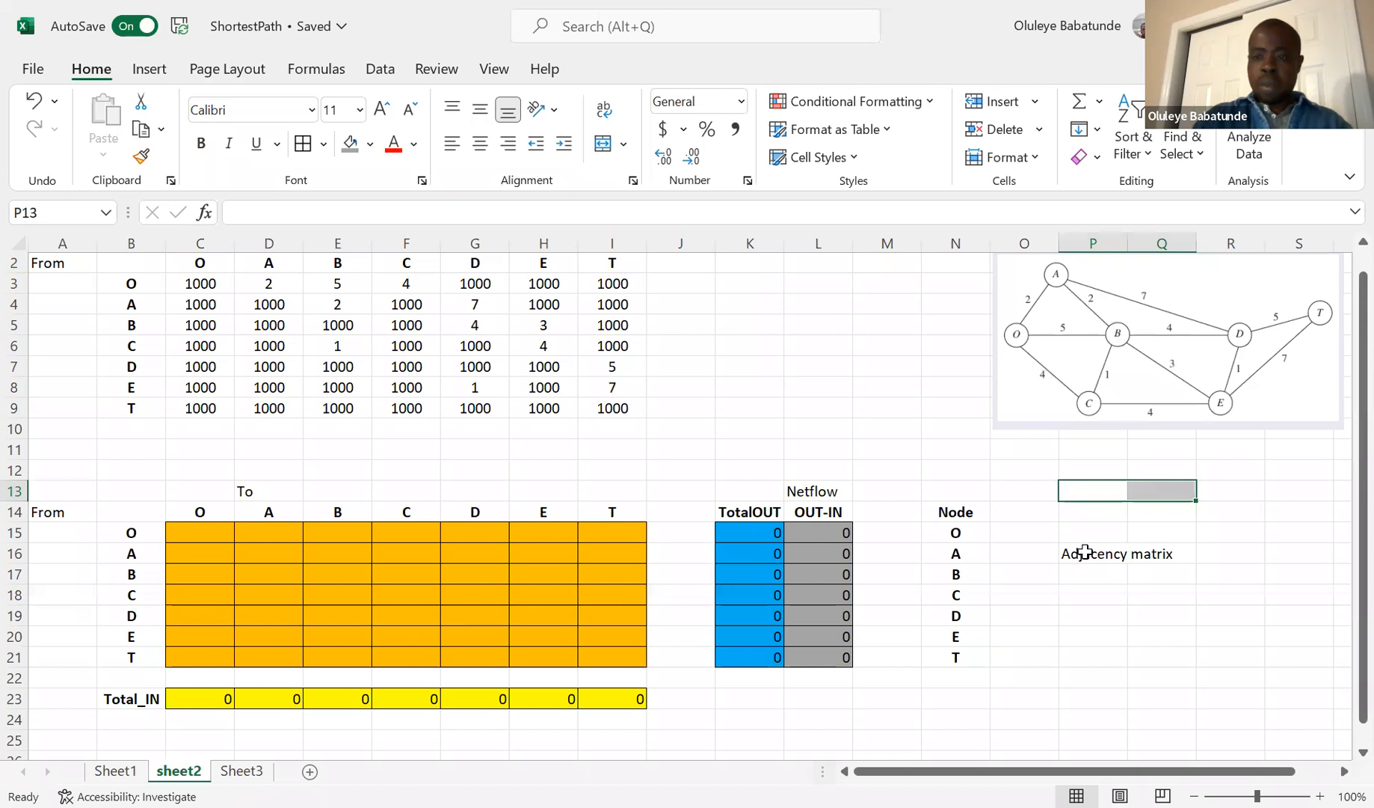
# Clear the "Adjacency matrix" label from P16 and enter the column heading Value in O14 beside Node.
pyautogui.click(1086, 552)
pyautogui.press('Delete')
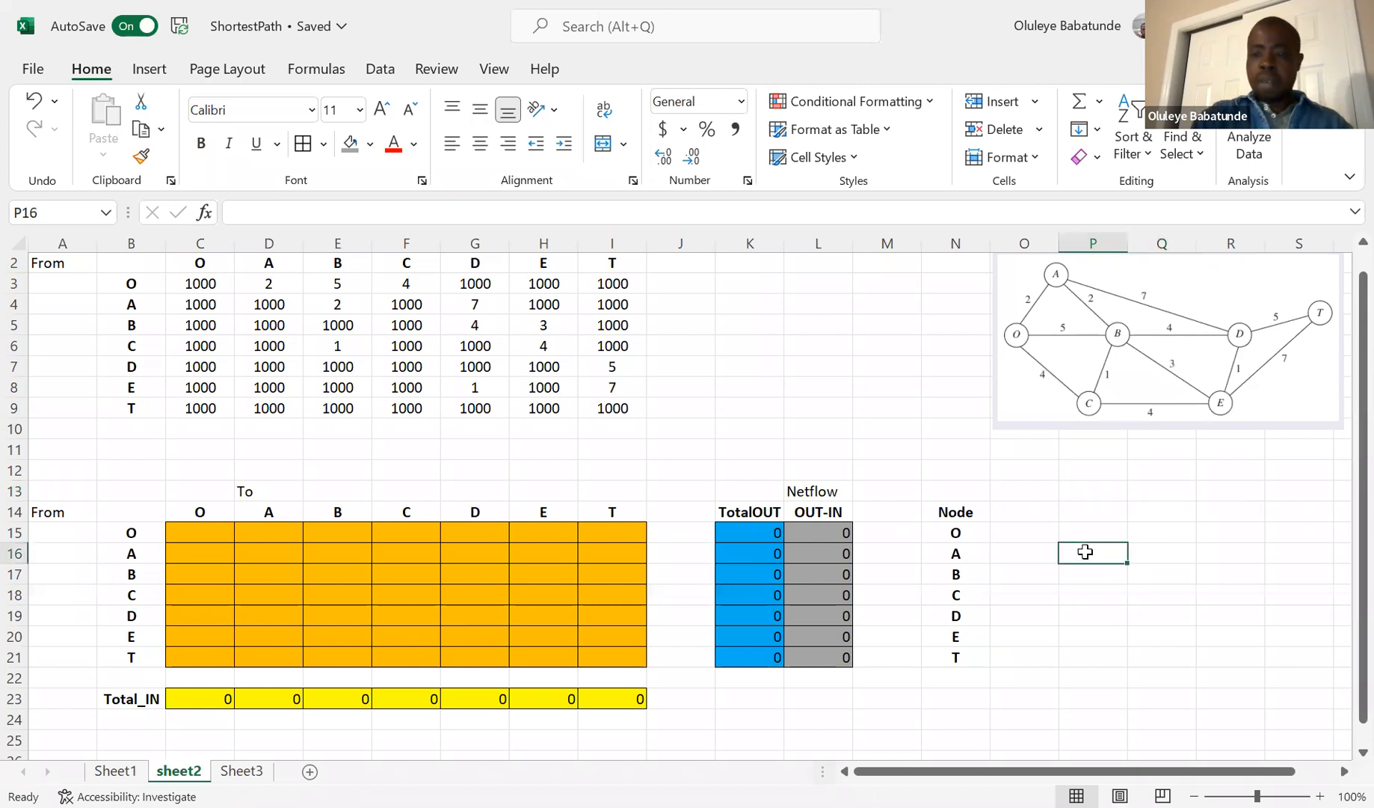
pyautogui.click(1017, 510)
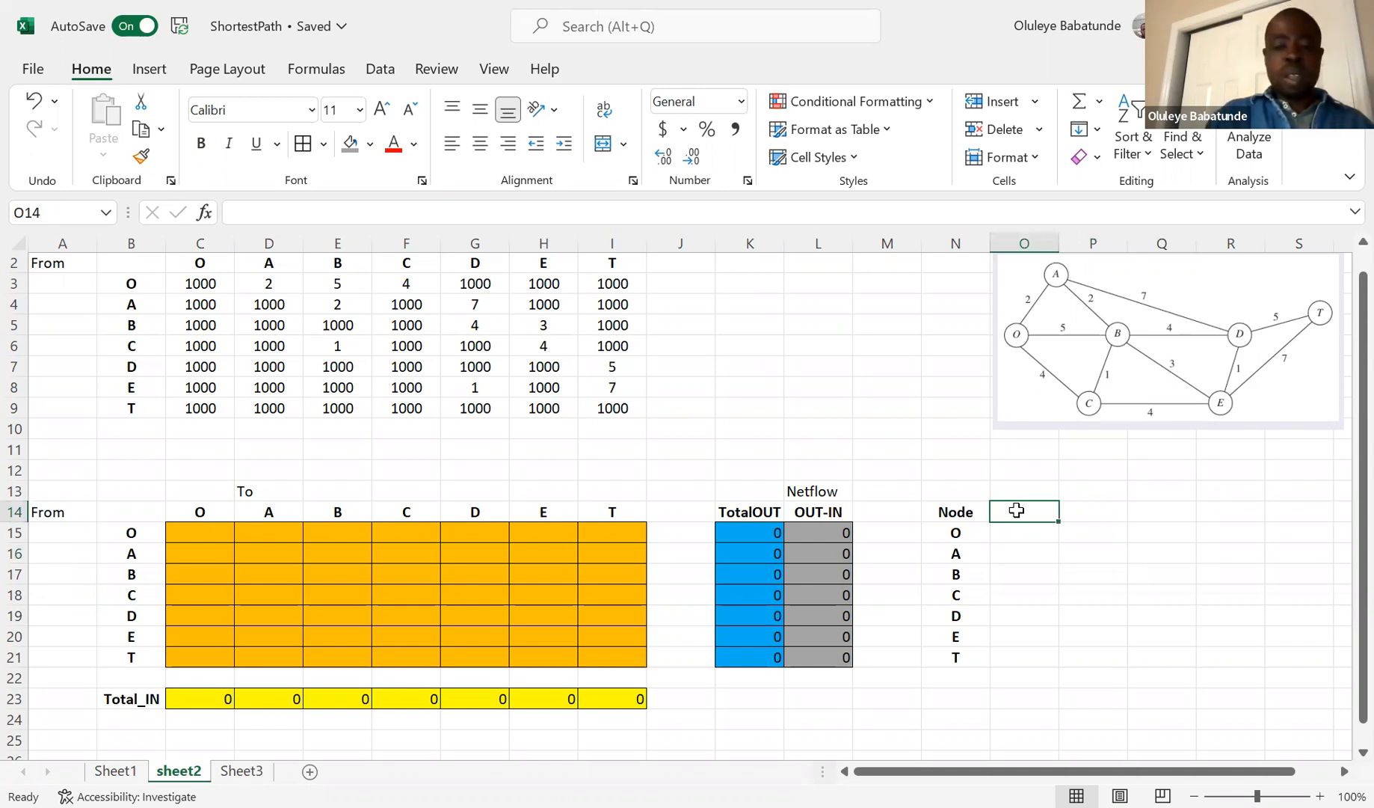
pyautogui.write('Value')
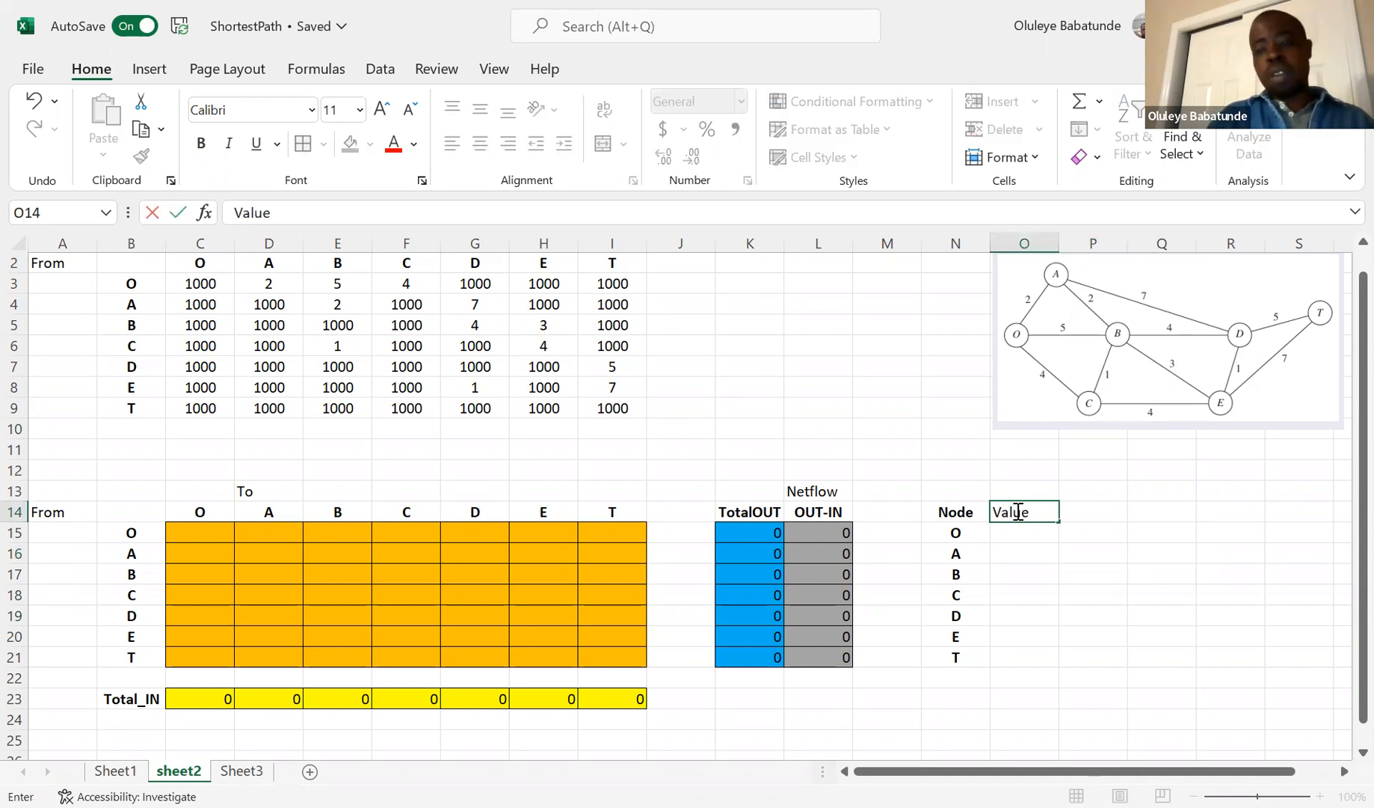
# Fill O15:O21 under Value with 1 for node O, 0 for nodes A to E, and -1 for node T.
pyautogui.click(1024, 530)
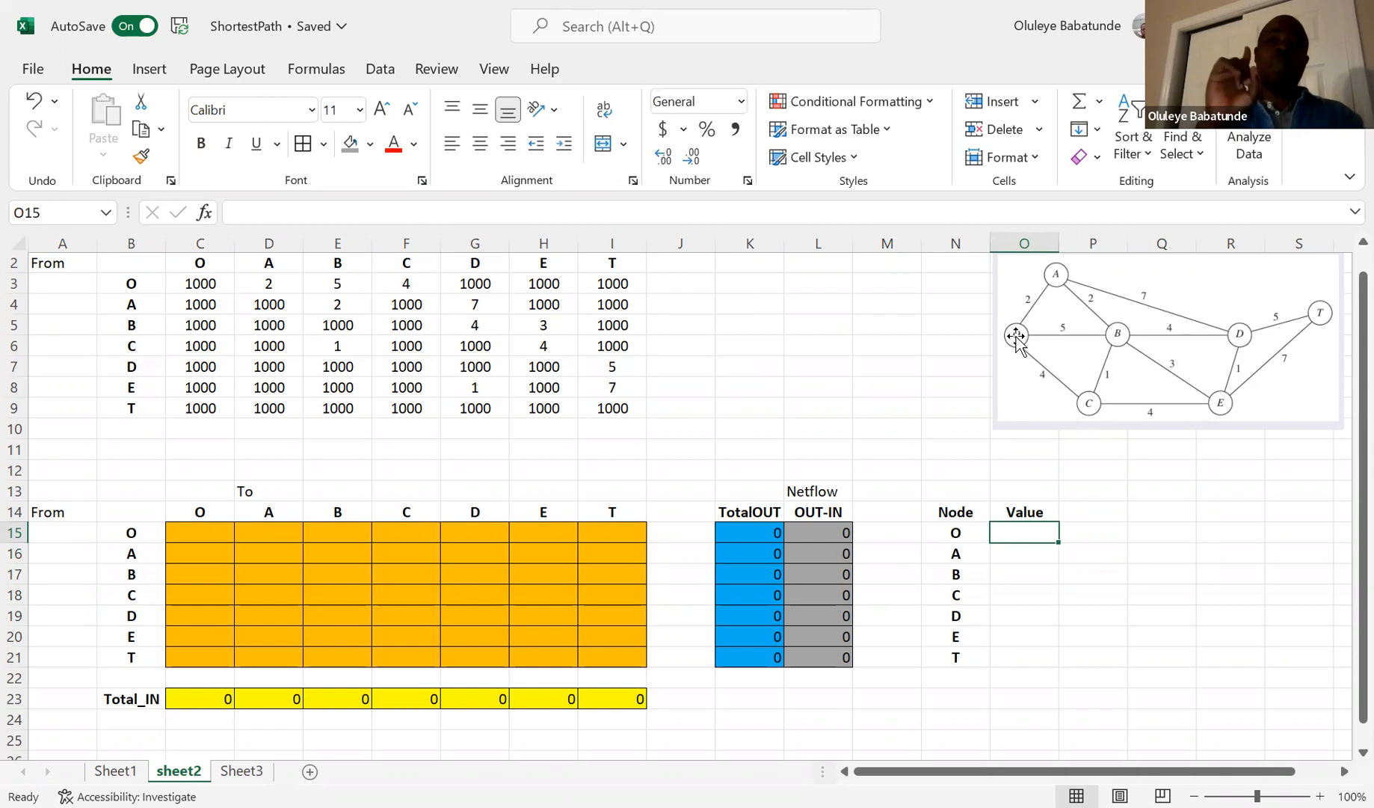
pyautogui.write('1')
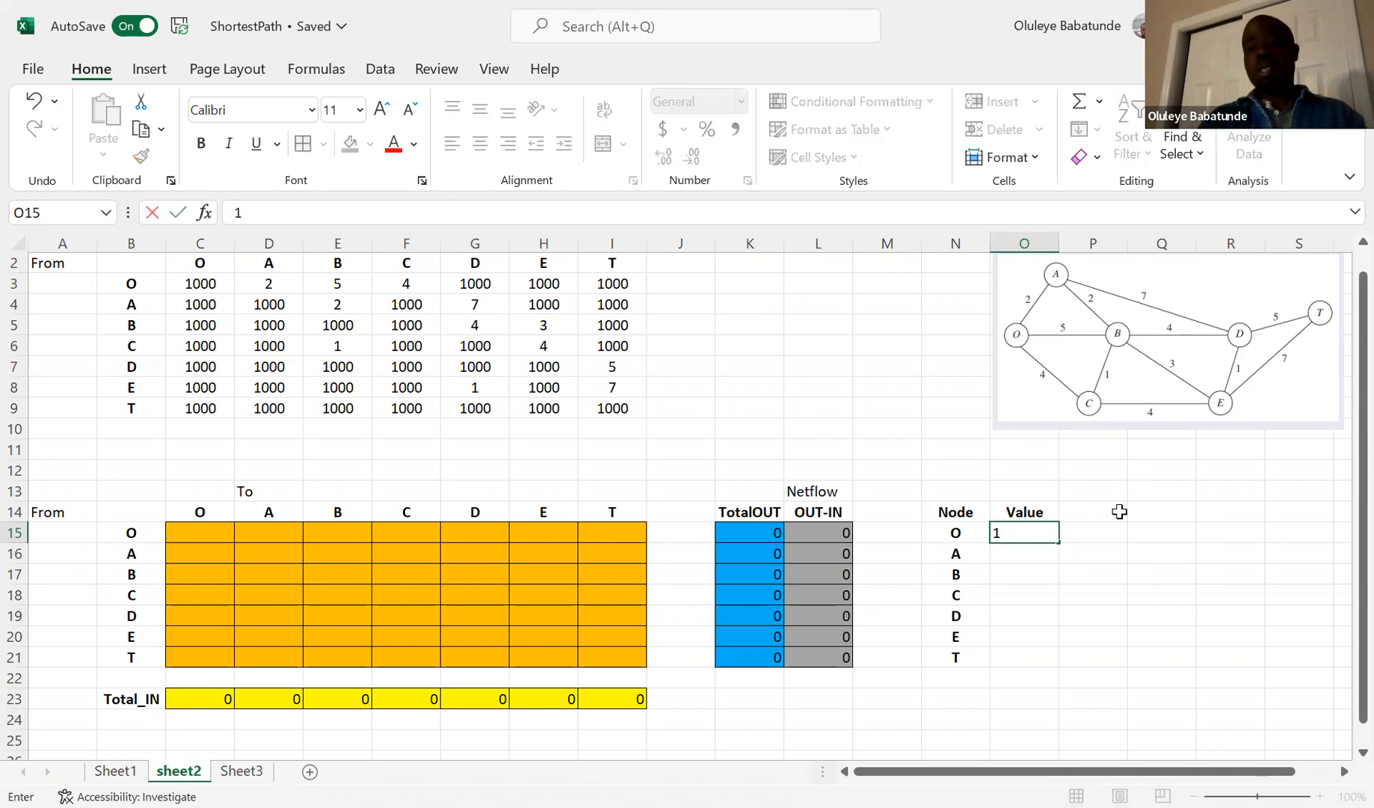
pyautogui.click(1024, 554)
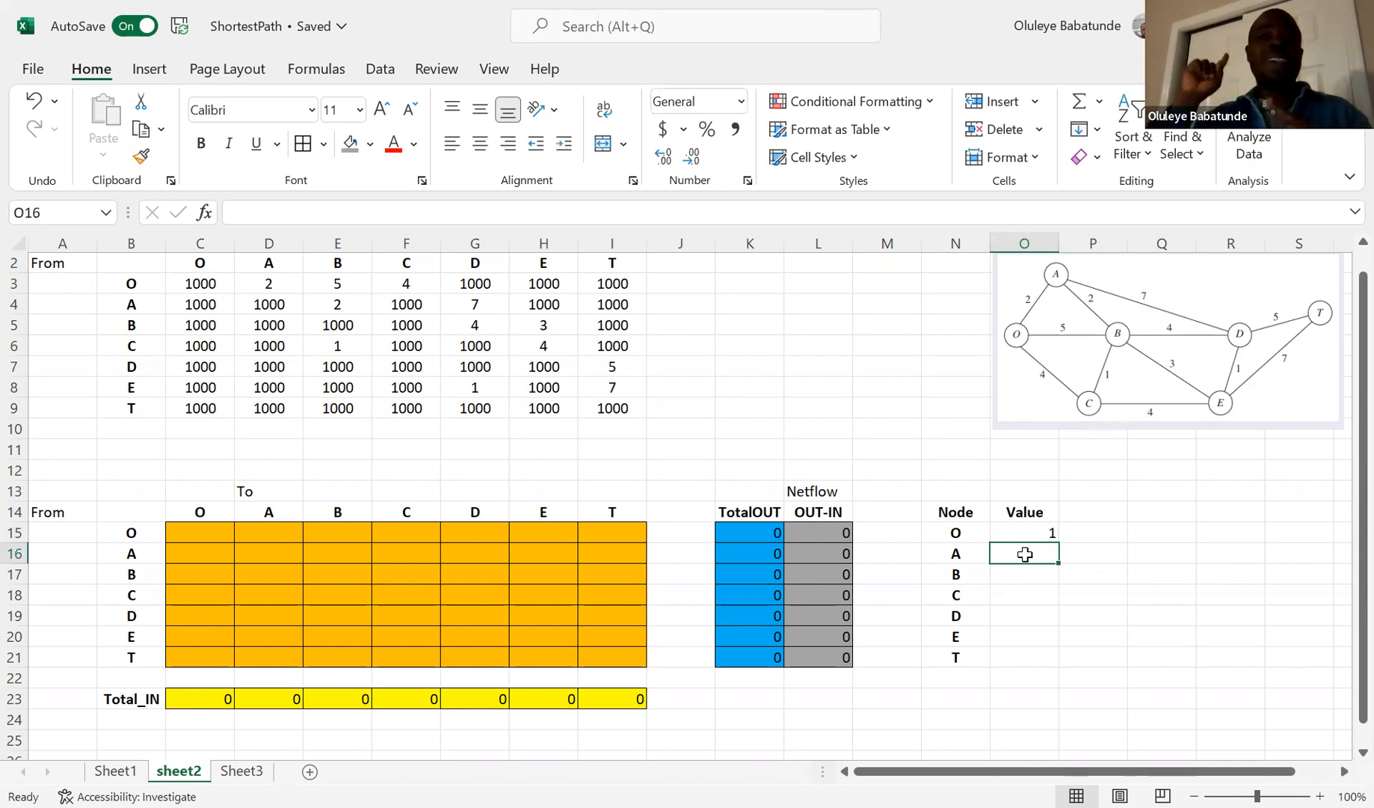
pyautogui.write('0')
pyautogui.press('Return')
pyautogui.write('0')
pyautogui.press('Return')
pyautogui.write('0')
pyautogui.press('Return')
pyautogui.write('0')
pyautogui.press('Return')
pyautogui.write('0')
pyautogui.press('Return')
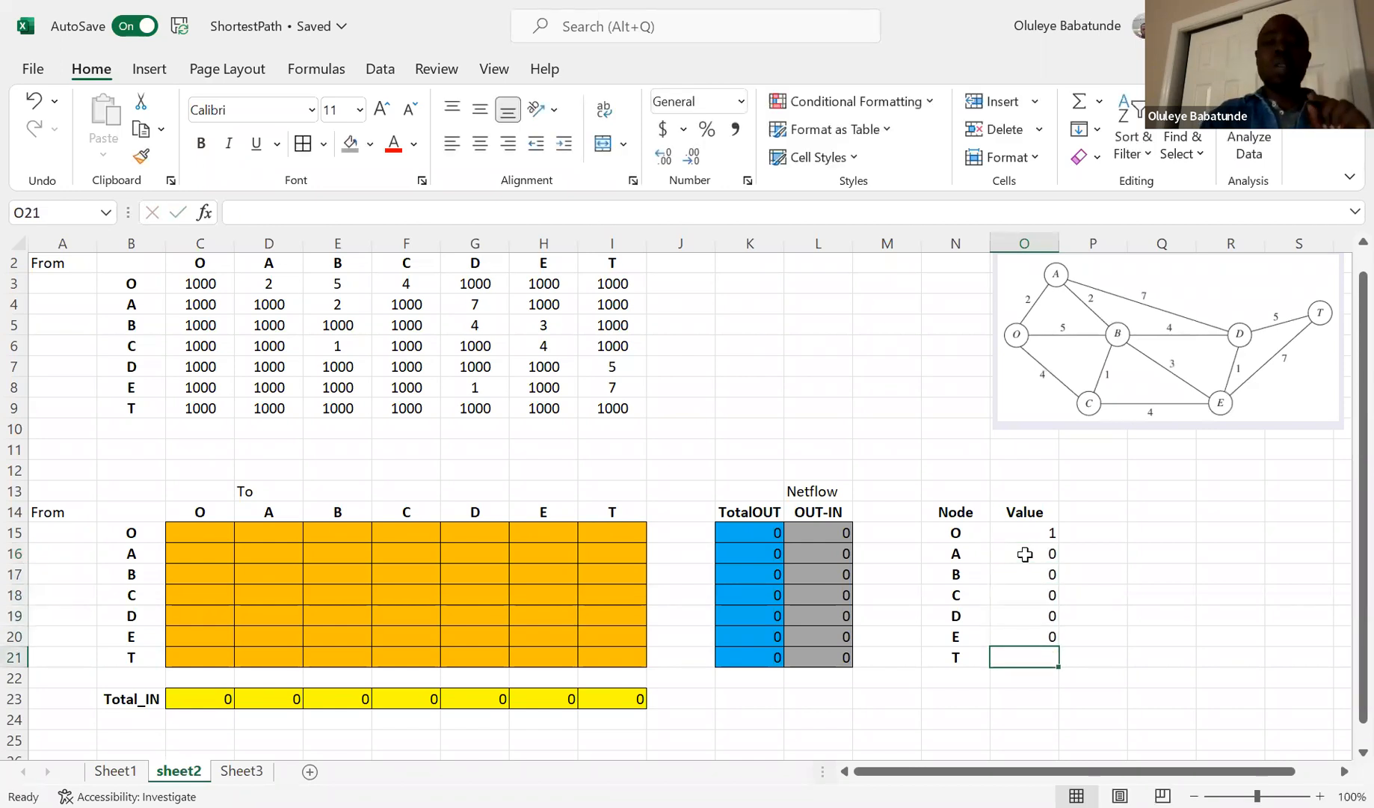
pyautogui.write('-1')
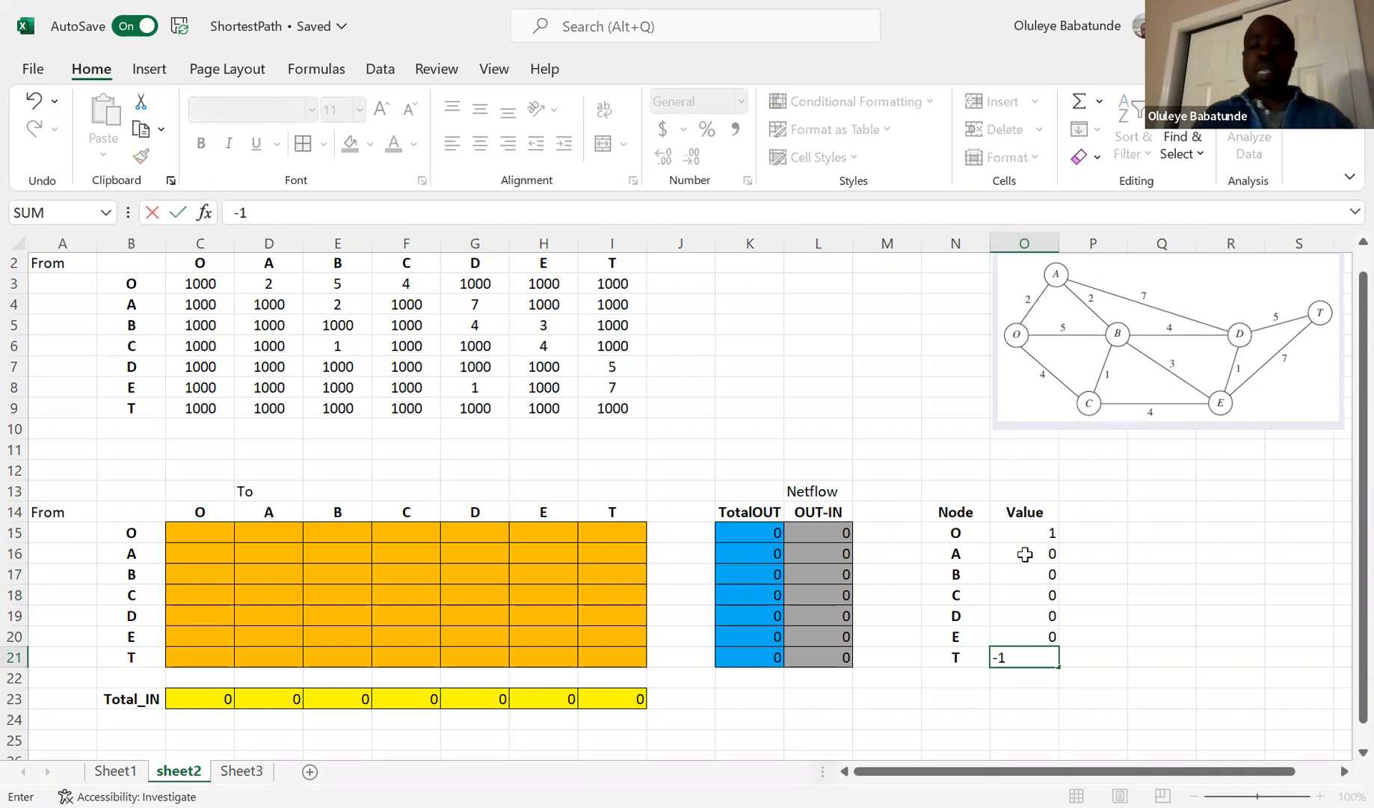
pyautogui.press('Return')
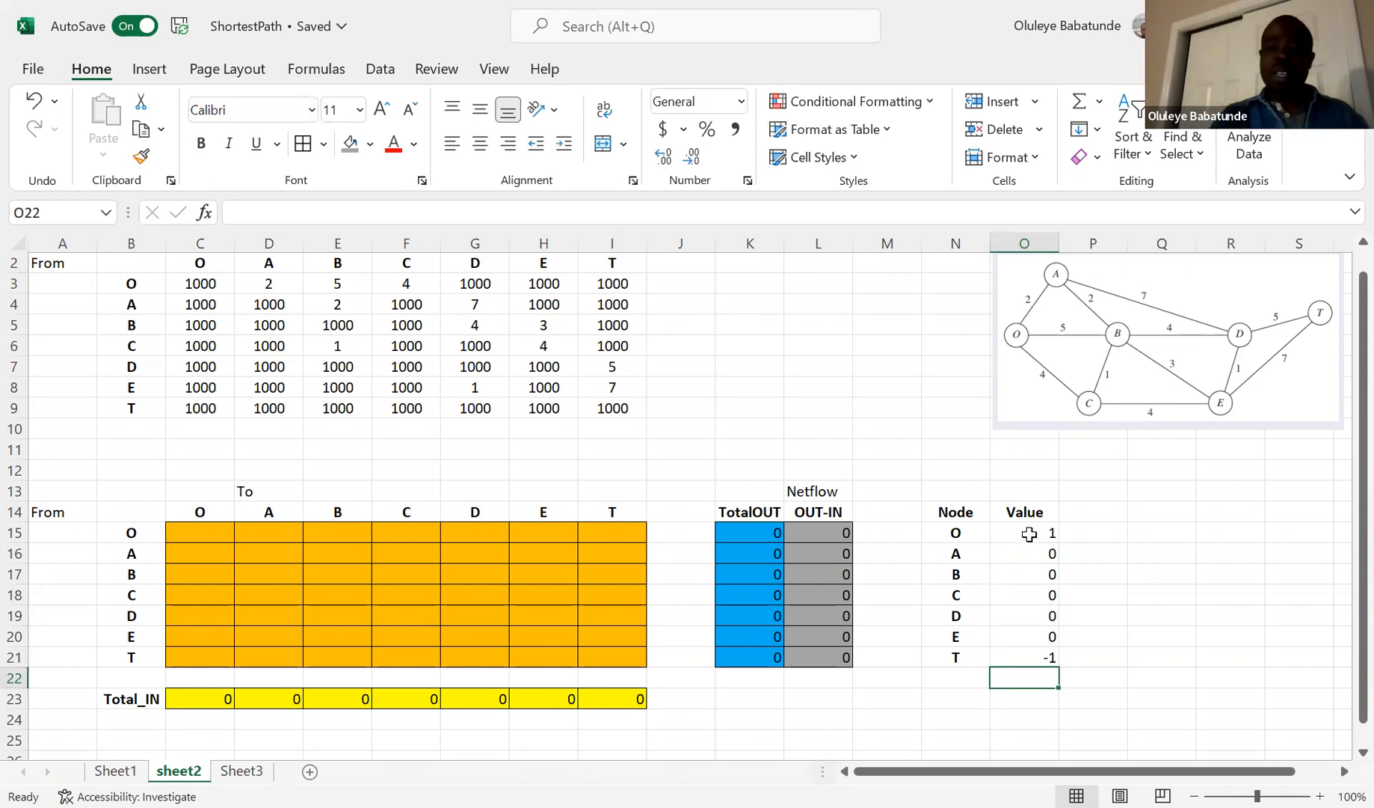
pyautogui.click(1029, 533)
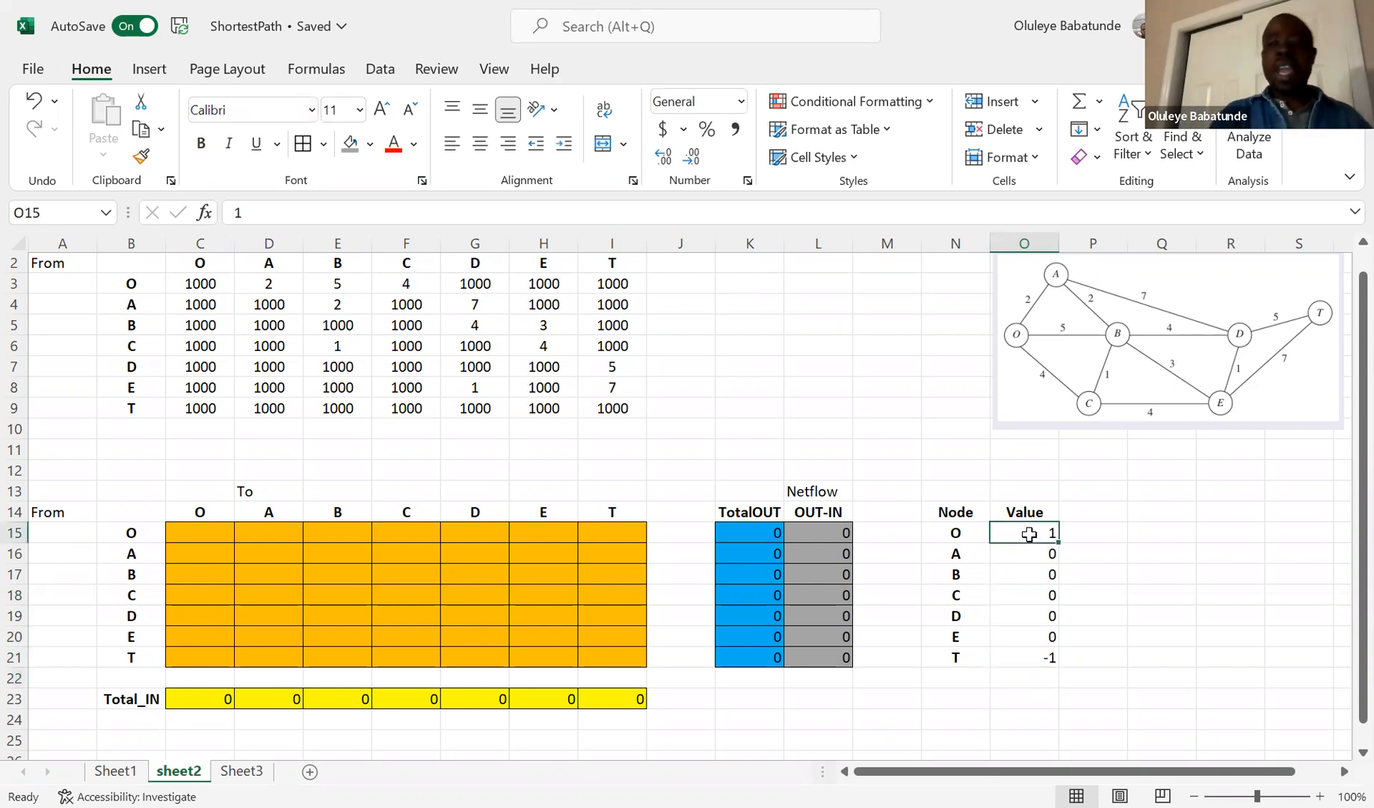
pyautogui.click(1044, 657)
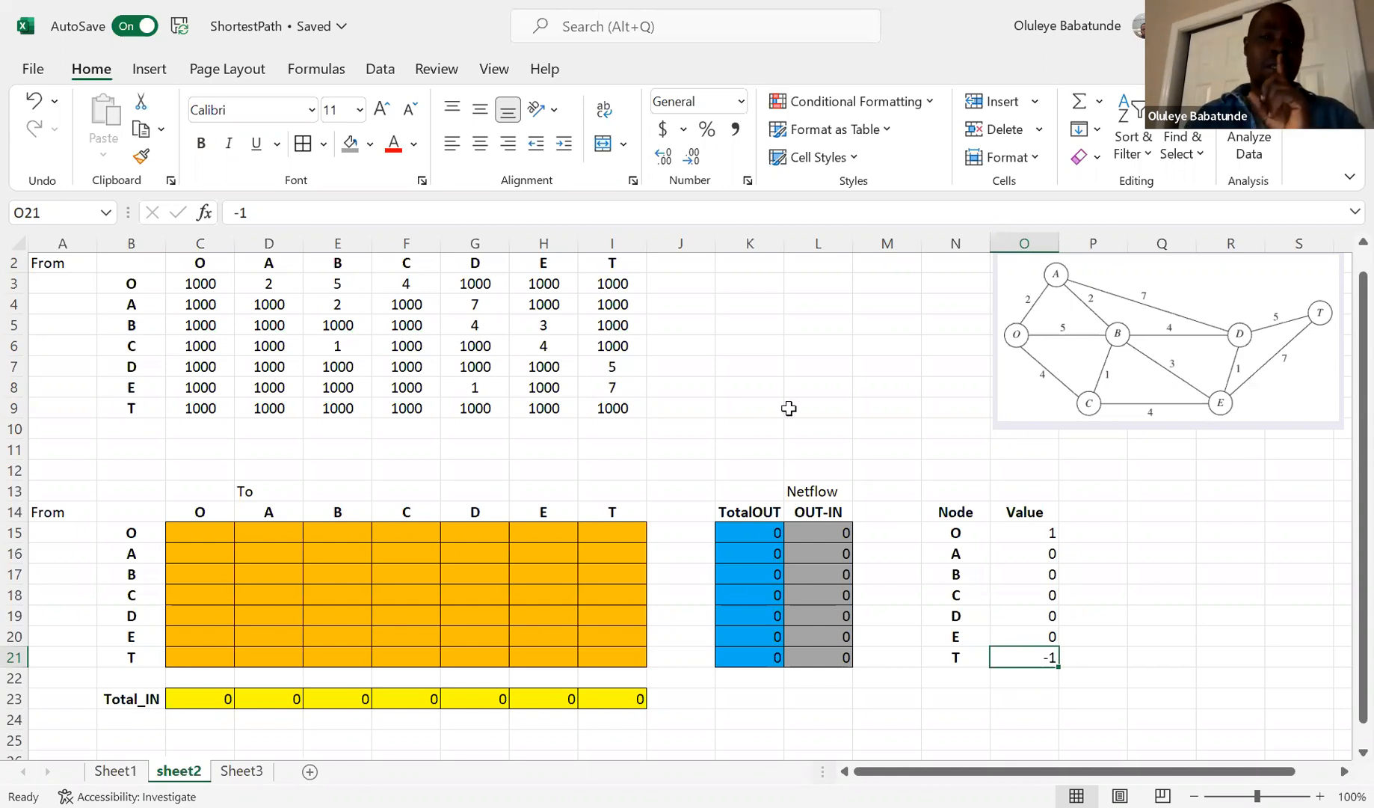
# Enter the objective label Obj_Z in cell K9.
pyautogui.click(752, 408)
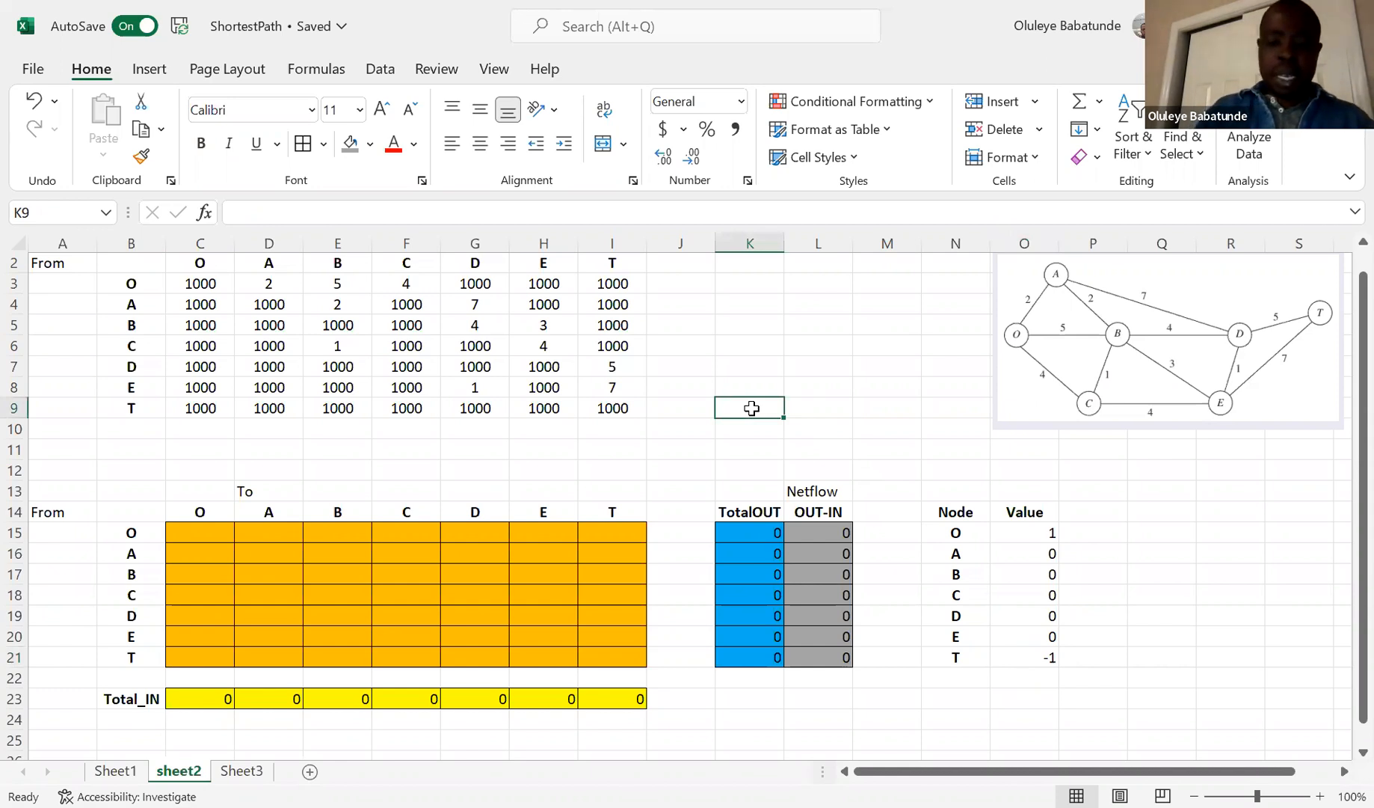
pyautogui.write('Bob')
pyautogui.press('BackSpace')
pyautogui.press('BackSpace')
pyautogui.press('BackSpace')
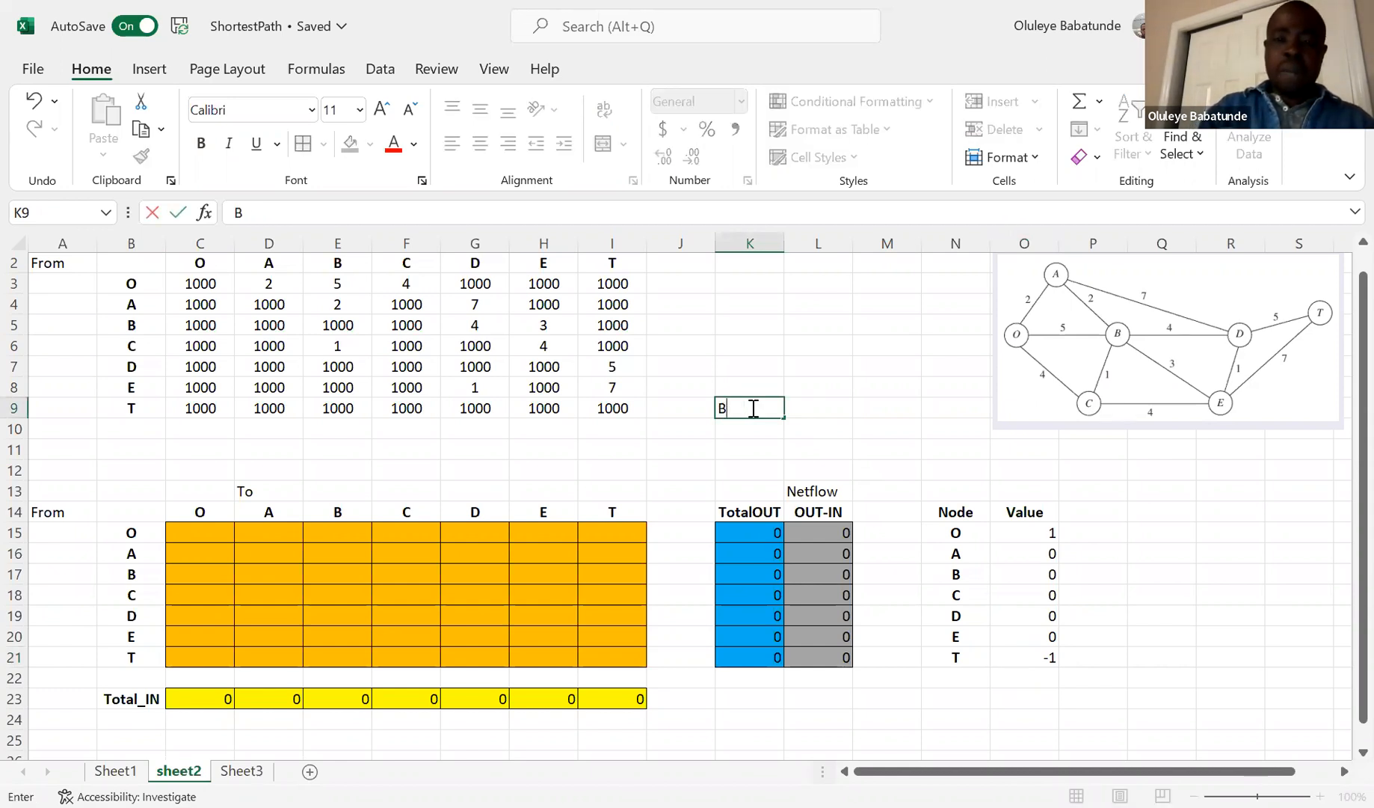
pyautogui.write('Obj_Z')
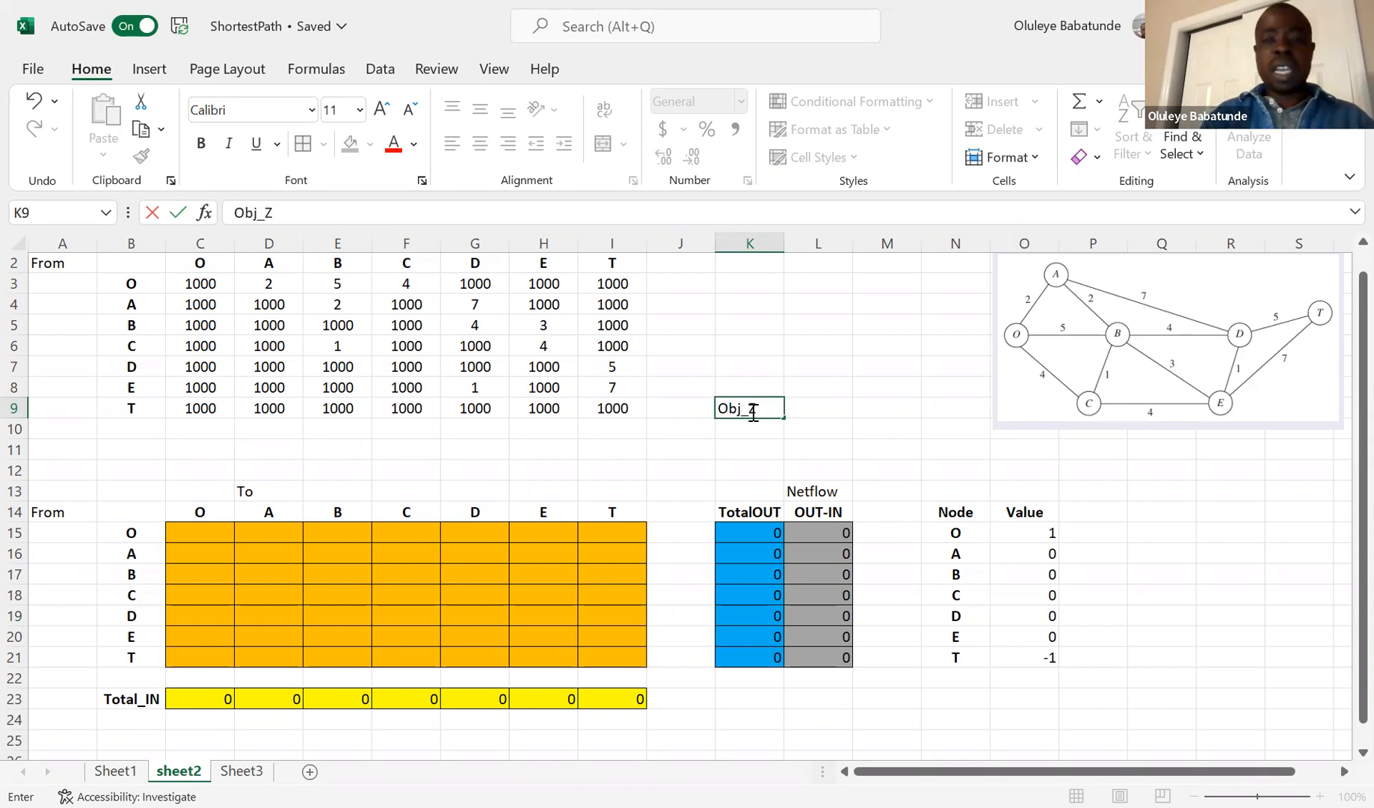
# Fill cell K10 below the Obj_Z label with standard green.
pyautogui.click(754, 428)
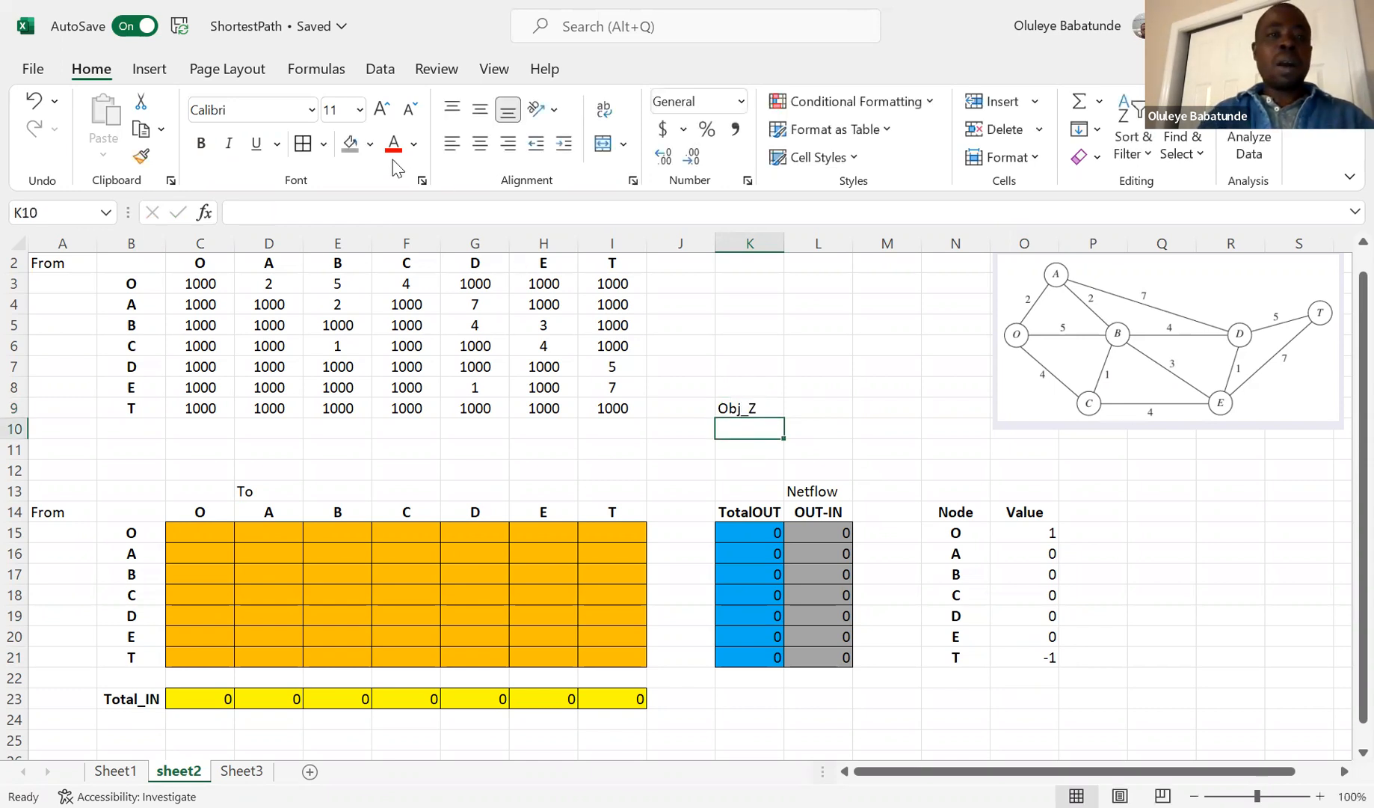
pyautogui.click(371, 144)
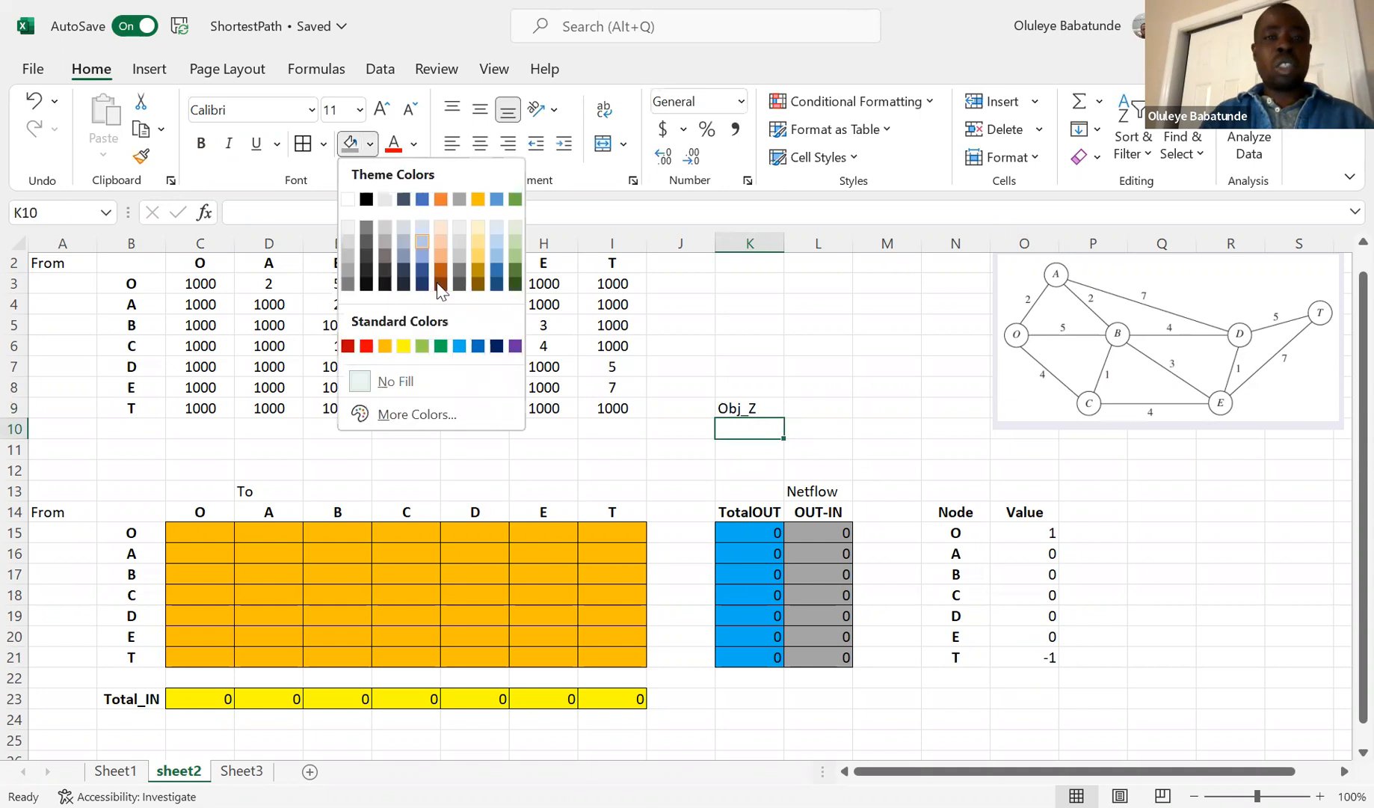
pyautogui.click(442, 346)
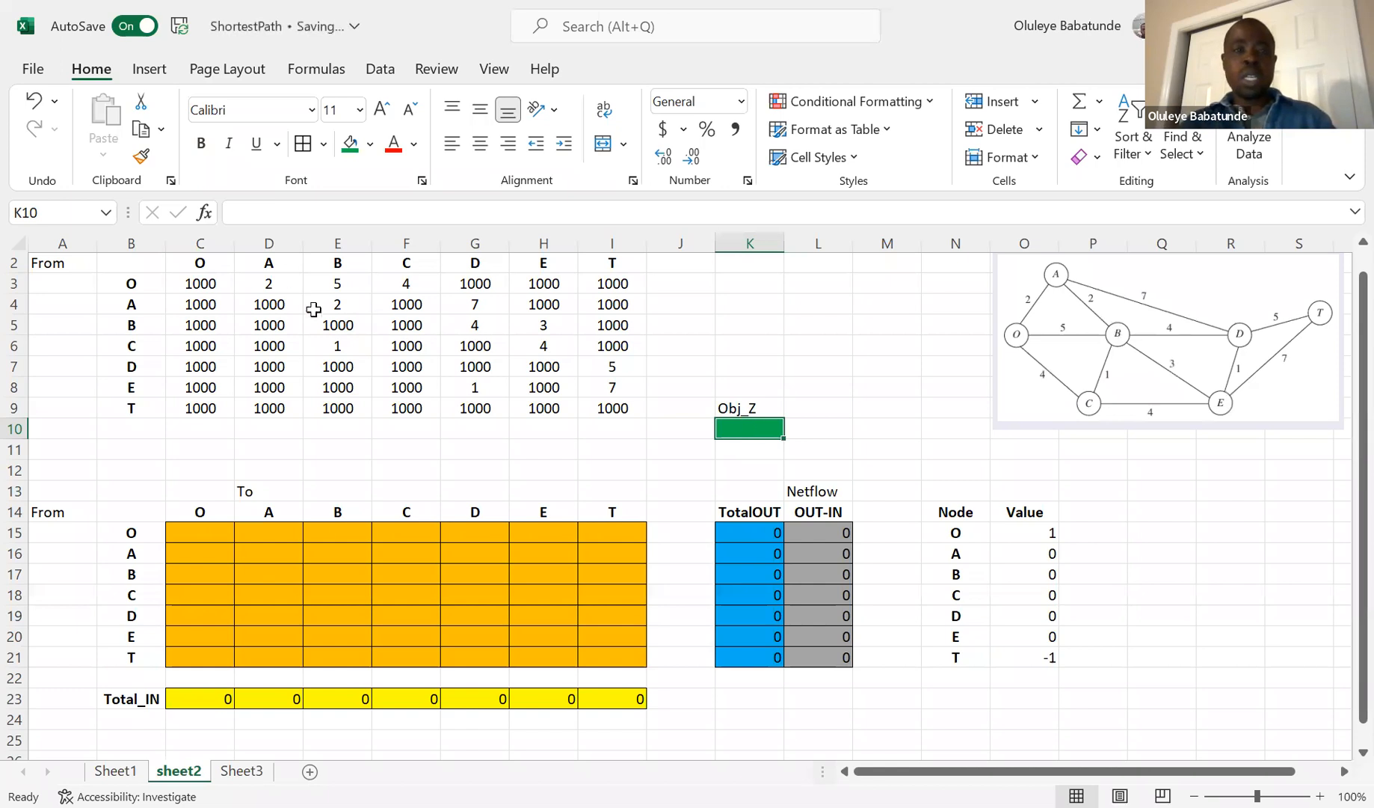
# Select the distance matrix C3:I9 to review the first array for the objective.
pyautogui.click(213, 287)
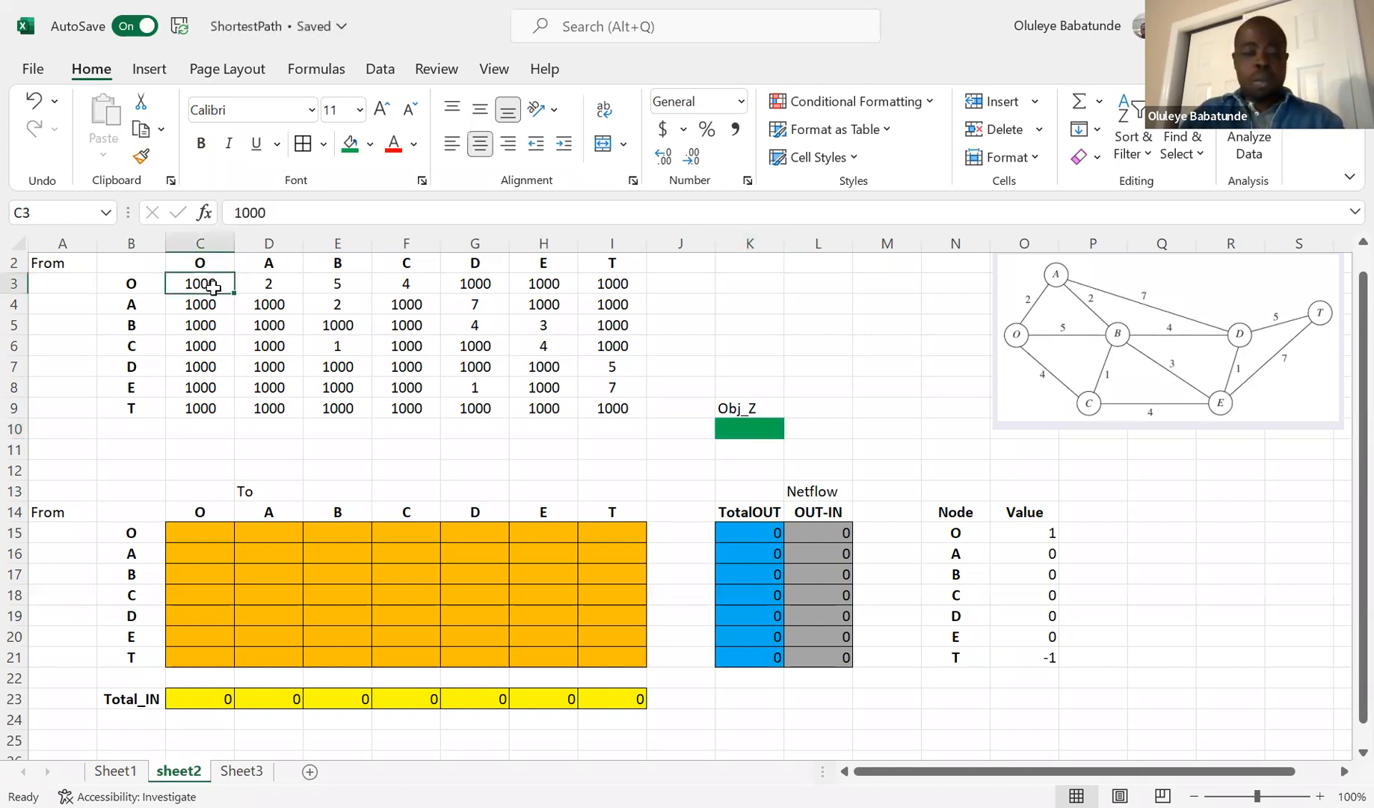
pyautogui.hotkey('shift', 'Right')
pyautogui.hotkey('shift', 'Right')
pyautogui.hotkey('shift', 'Right')
pyautogui.hotkey('shift', 'Right')
pyautogui.hotkey('shift', 'Right')
pyautogui.hotkey('shift', 'Right')
pyautogui.hotkey('shift', 'Down')
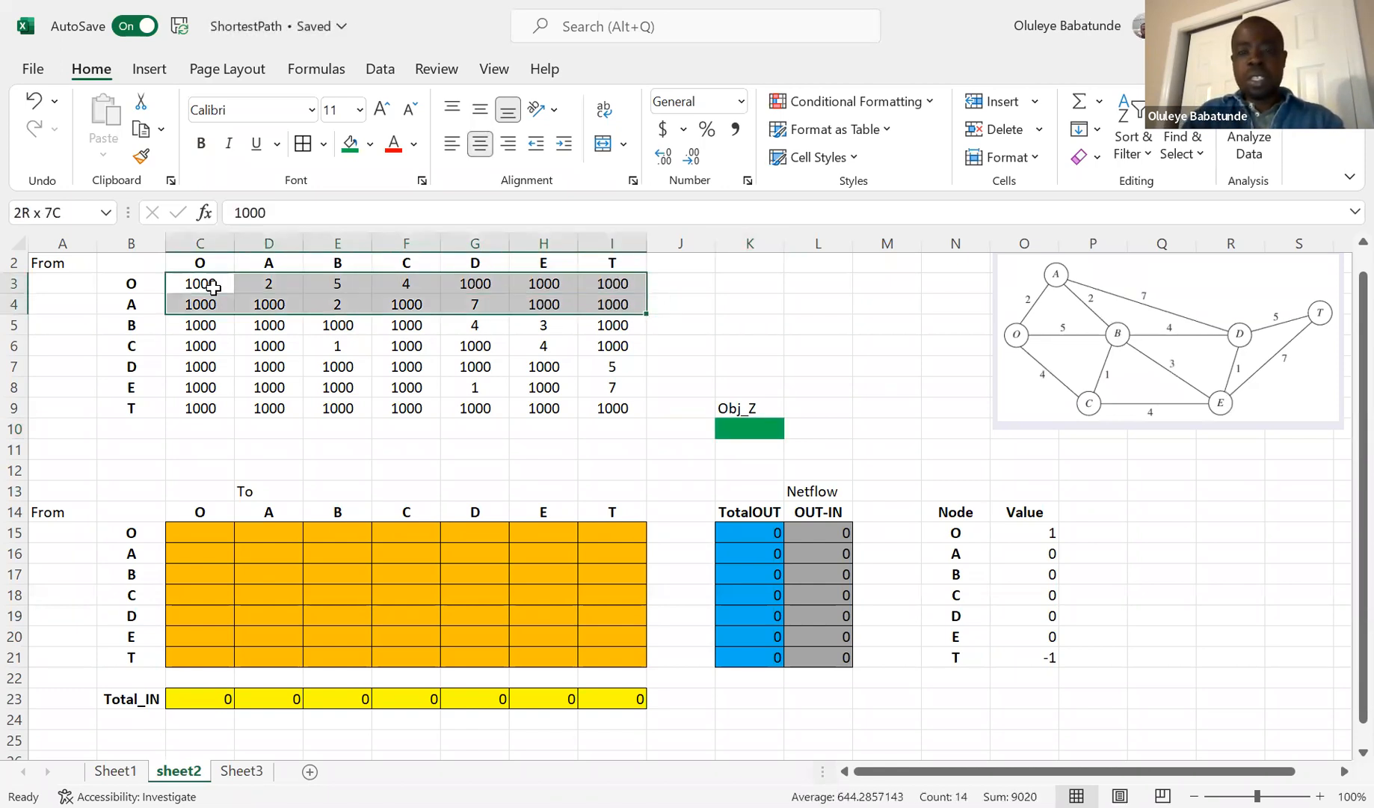
pyautogui.hotkey('shift', 'Down')
pyautogui.hotkey('shift', 'Down')
pyautogui.hotkey('shift', 'Down')
pyautogui.hotkey('shift', 'Down')
pyautogui.hotkey('shift', 'Down')
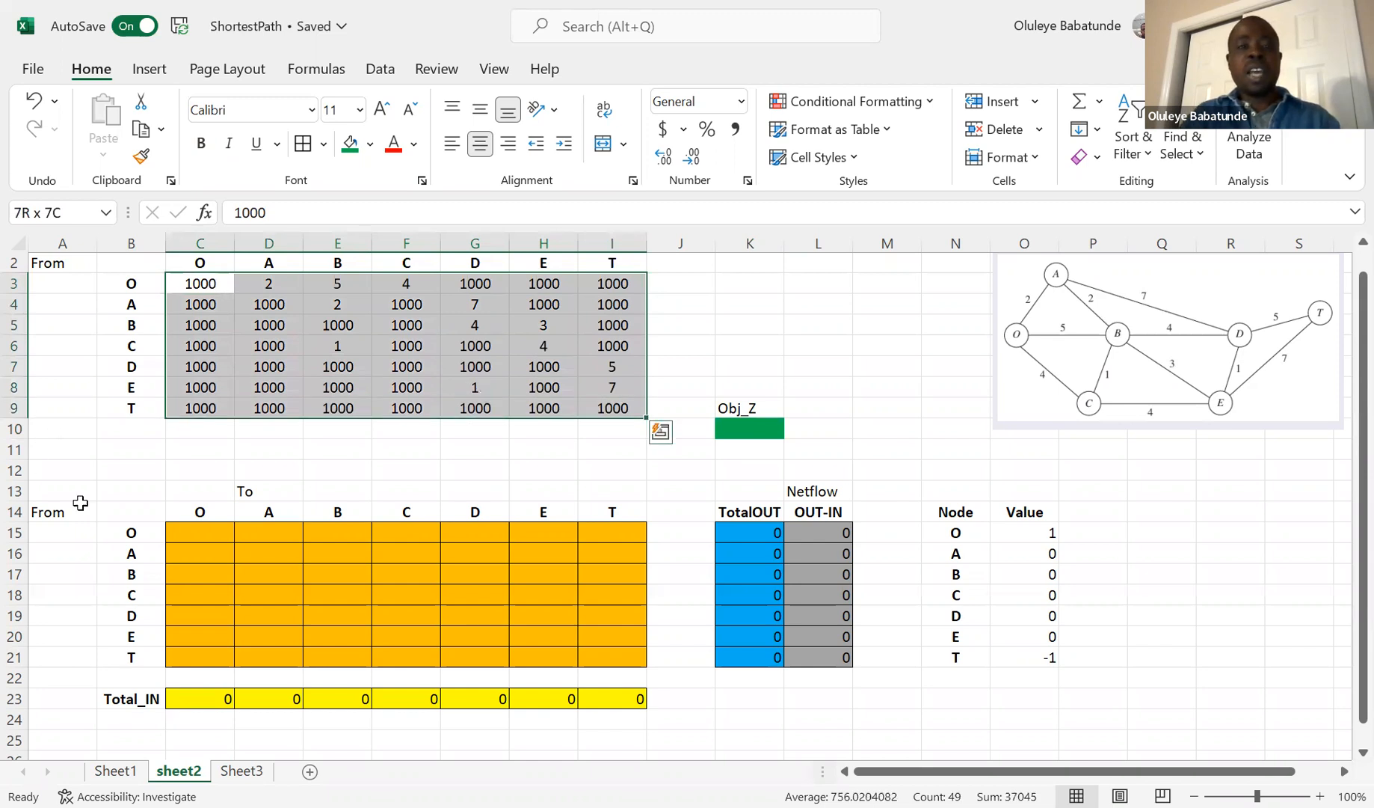
# Select the orange decision matrix C15:I21 to review the second array for the objective.
pyautogui.click(216, 534)
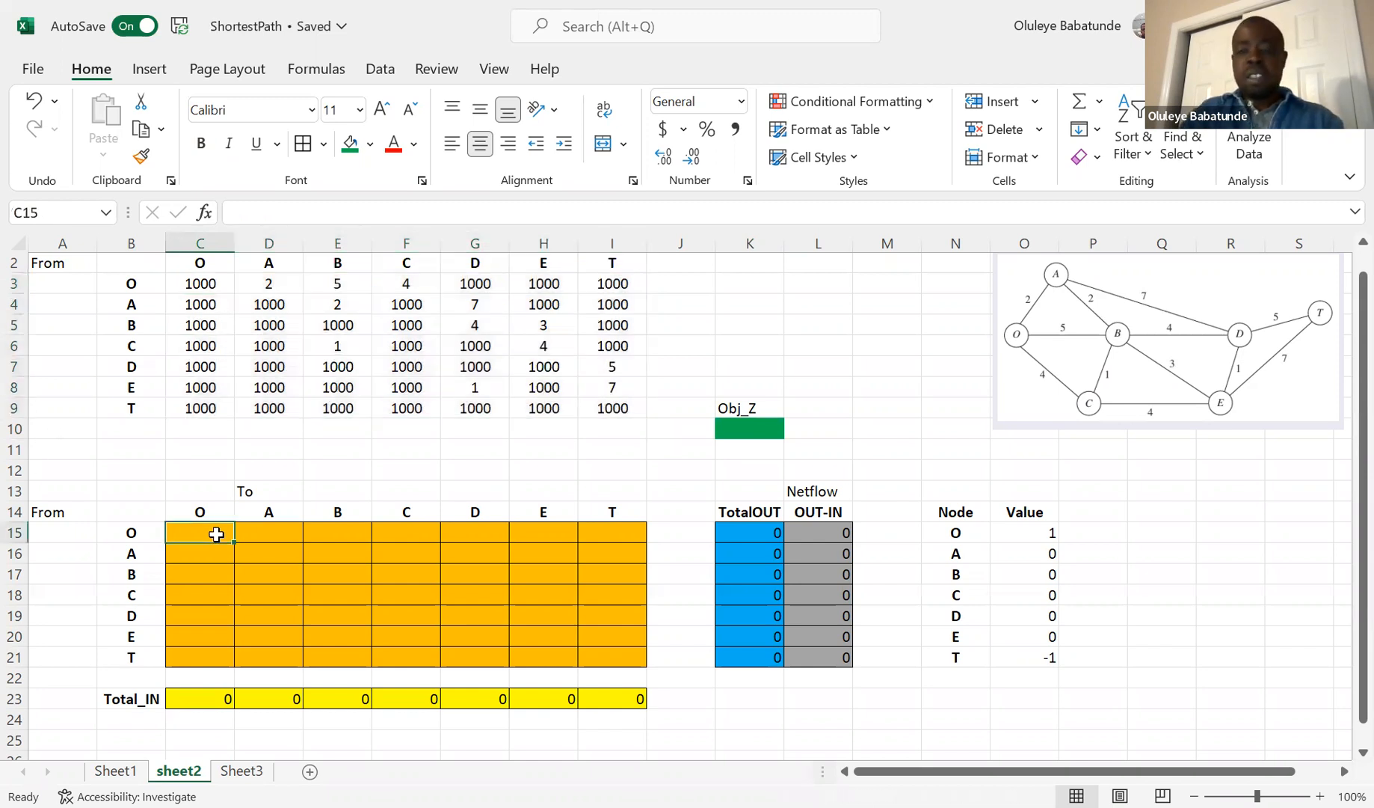
pyautogui.hotkey('shift', 'Right')
pyautogui.hotkey('shift', 'Right')
pyautogui.hotkey('shift', 'Right')
pyautogui.hotkey('shift', 'Right')
pyautogui.hotkey('shift', 'Right')
pyautogui.hotkey('shift', 'Right')
pyautogui.hotkey('shift', 'Down')
pyautogui.hotkey('shift', 'Down')
pyautogui.hotkey('shift', 'Down')
pyautogui.hotkey('shift', 'Down')
pyautogui.hotkey('shift', 'Down')
pyautogui.hotkey('shift', 'Down')
pyautogui.hotkey('shift', 'Down')
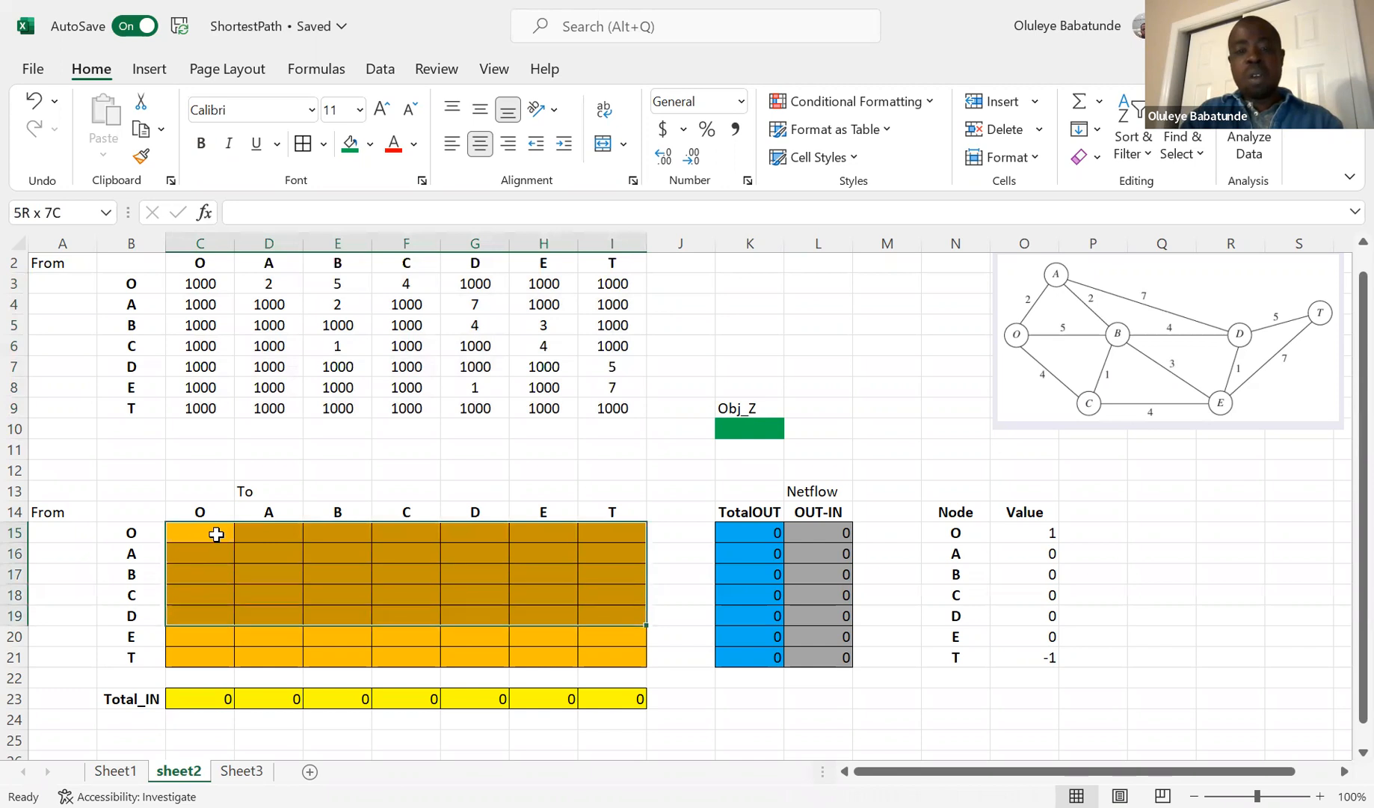
pyautogui.hotkey('shift', 'Up')
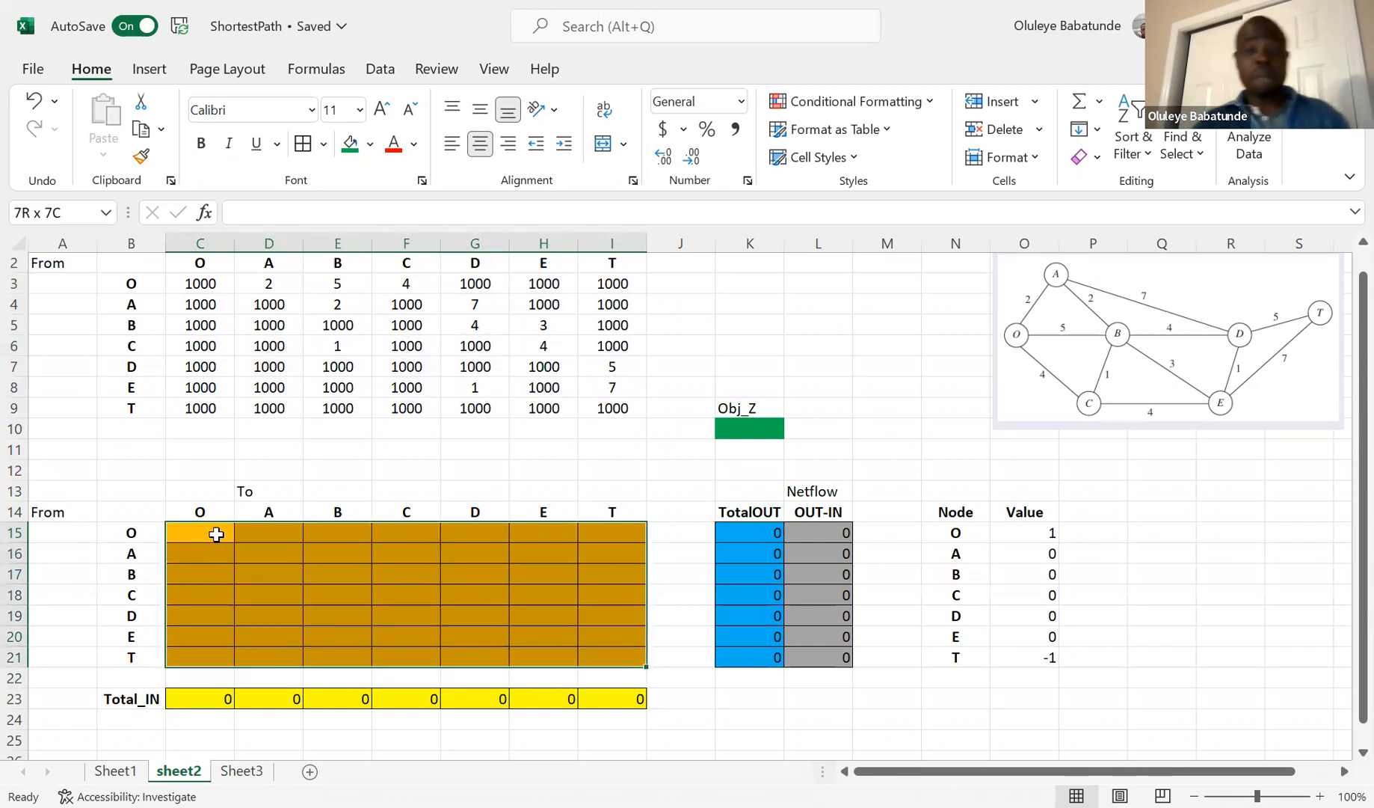
# Enter =SUMPRODUCT(C3:I9,C15:I21) in K10 as the objective, multiplying the distance matrix by the decision matrix.
pyautogui.click(748, 429)
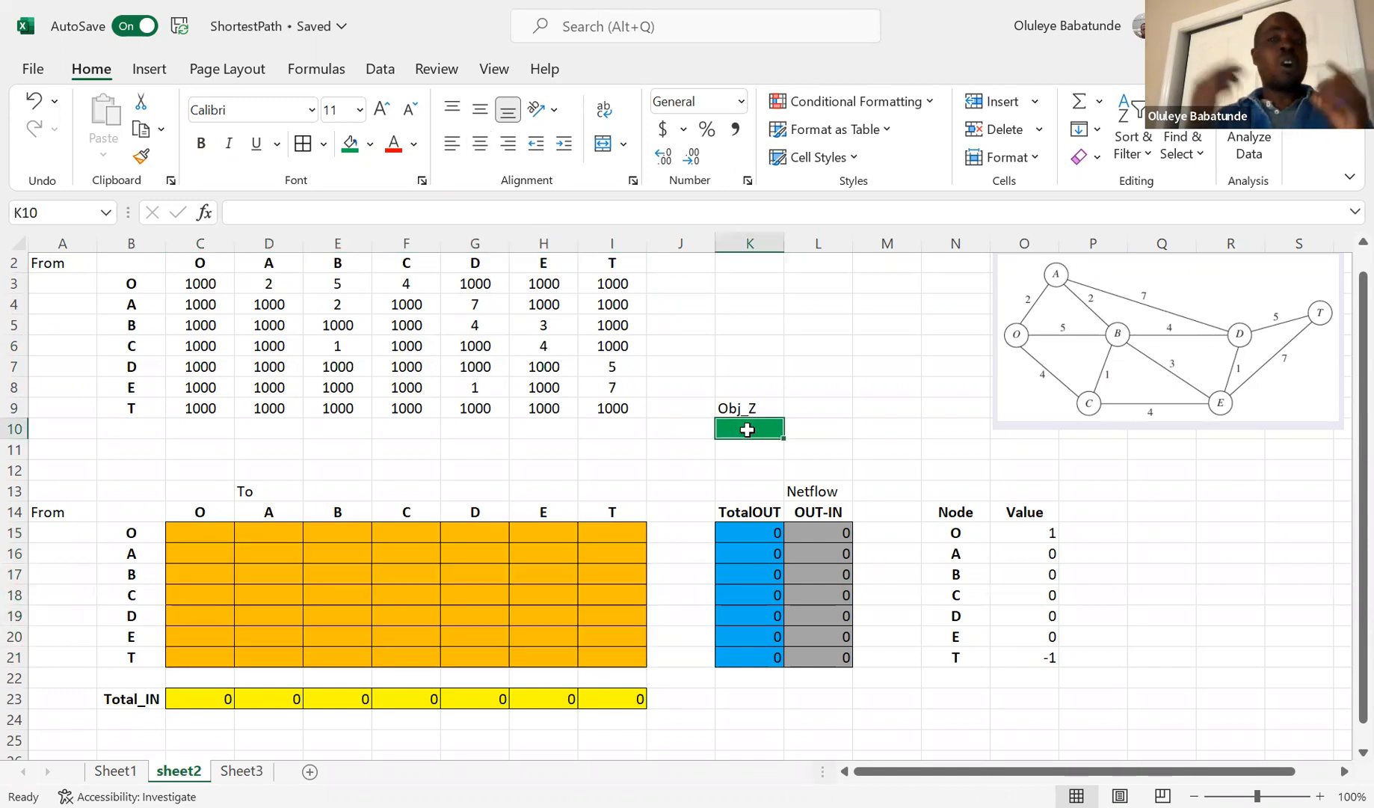
pyautogui.write('=')
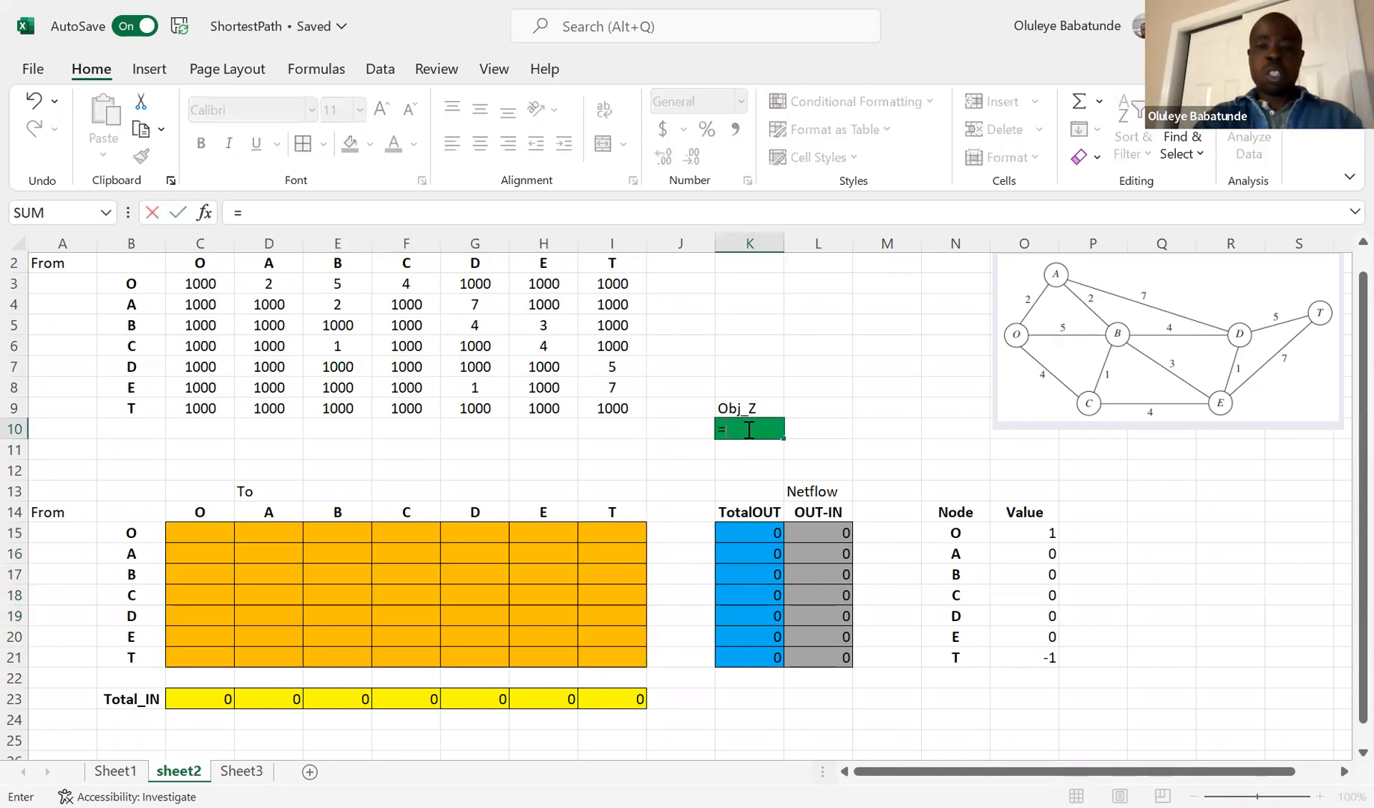
pyautogui.write('sumproduct(')
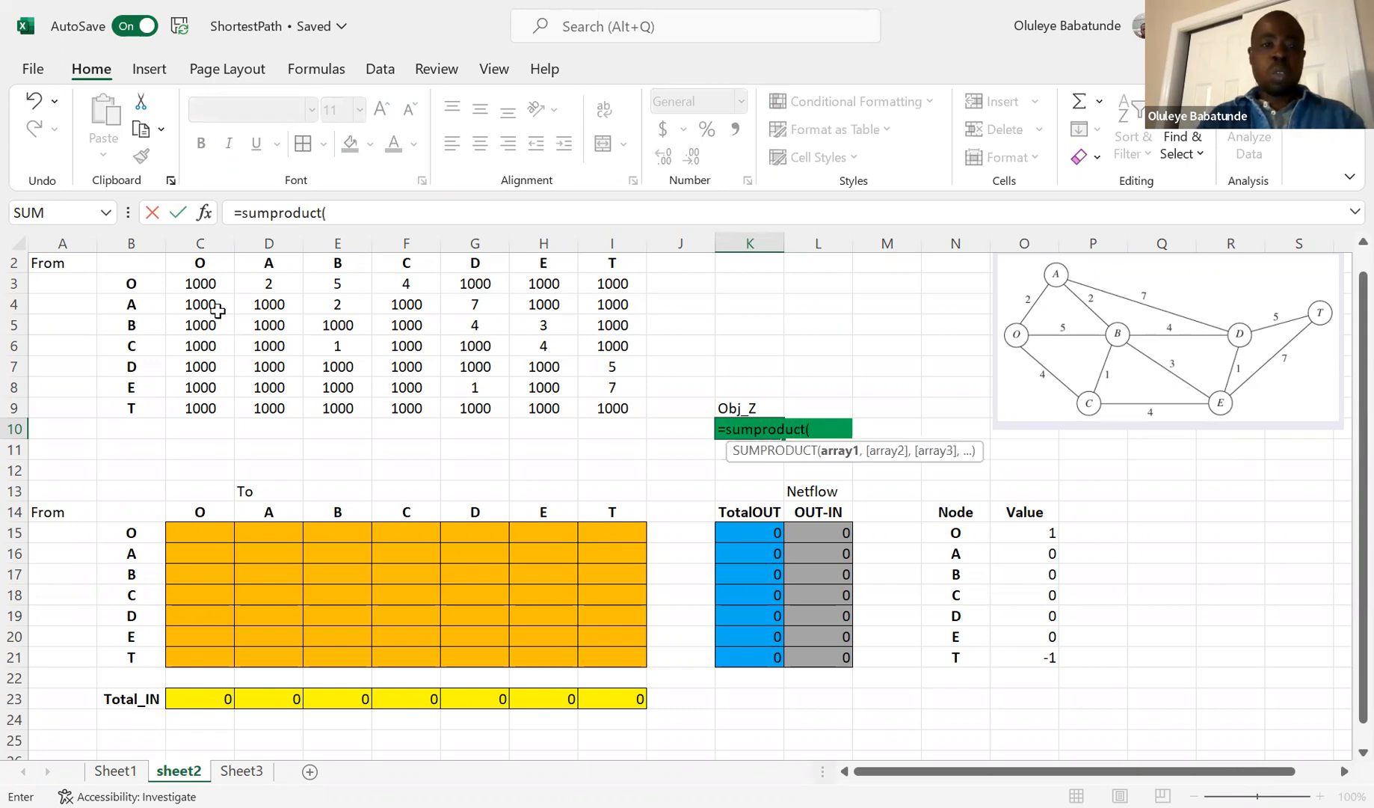
pyautogui.click(200, 283)
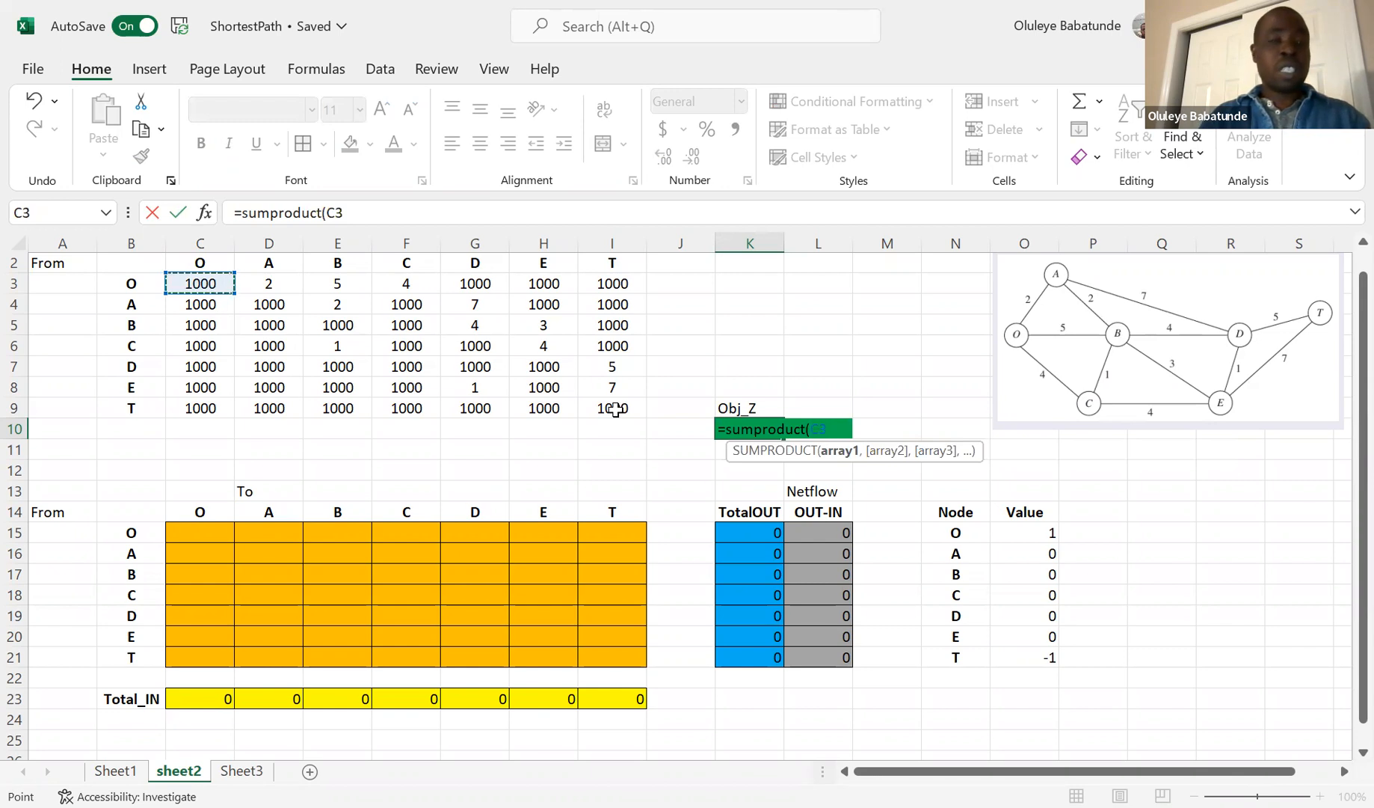
pyautogui.keyDown('shift'); pyautogui.click(614, 409); pyautogui.keyUp('shift')
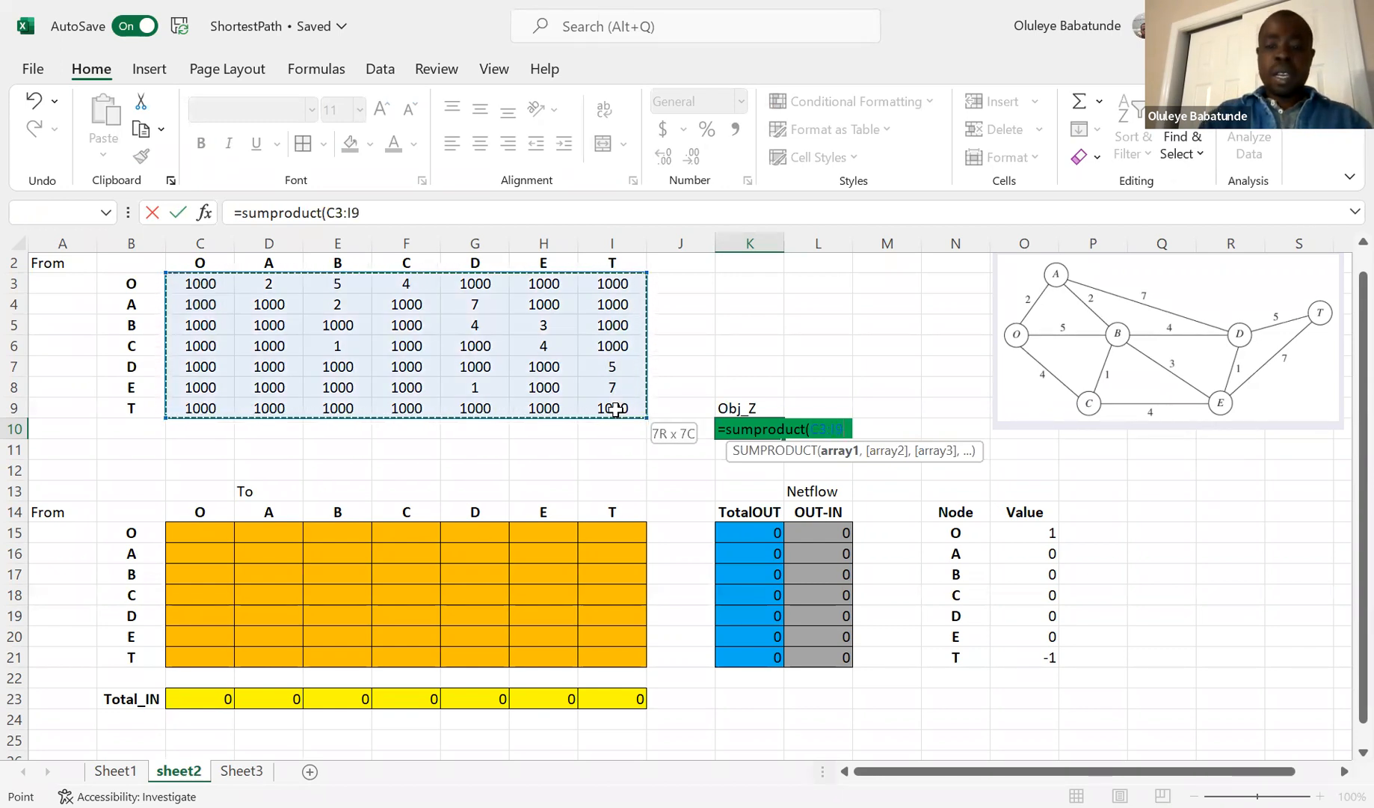
pyautogui.write(',')
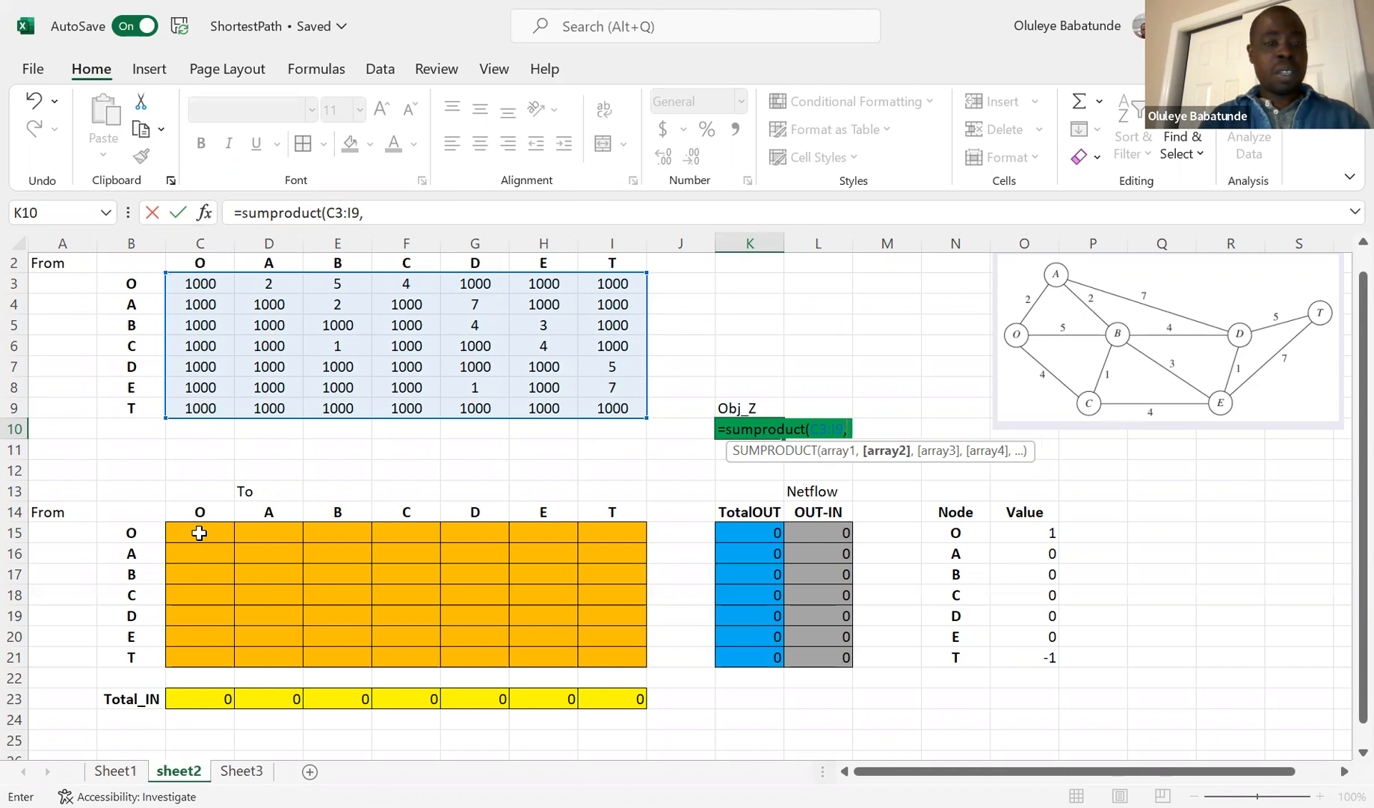
pyautogui.click(199, 532)
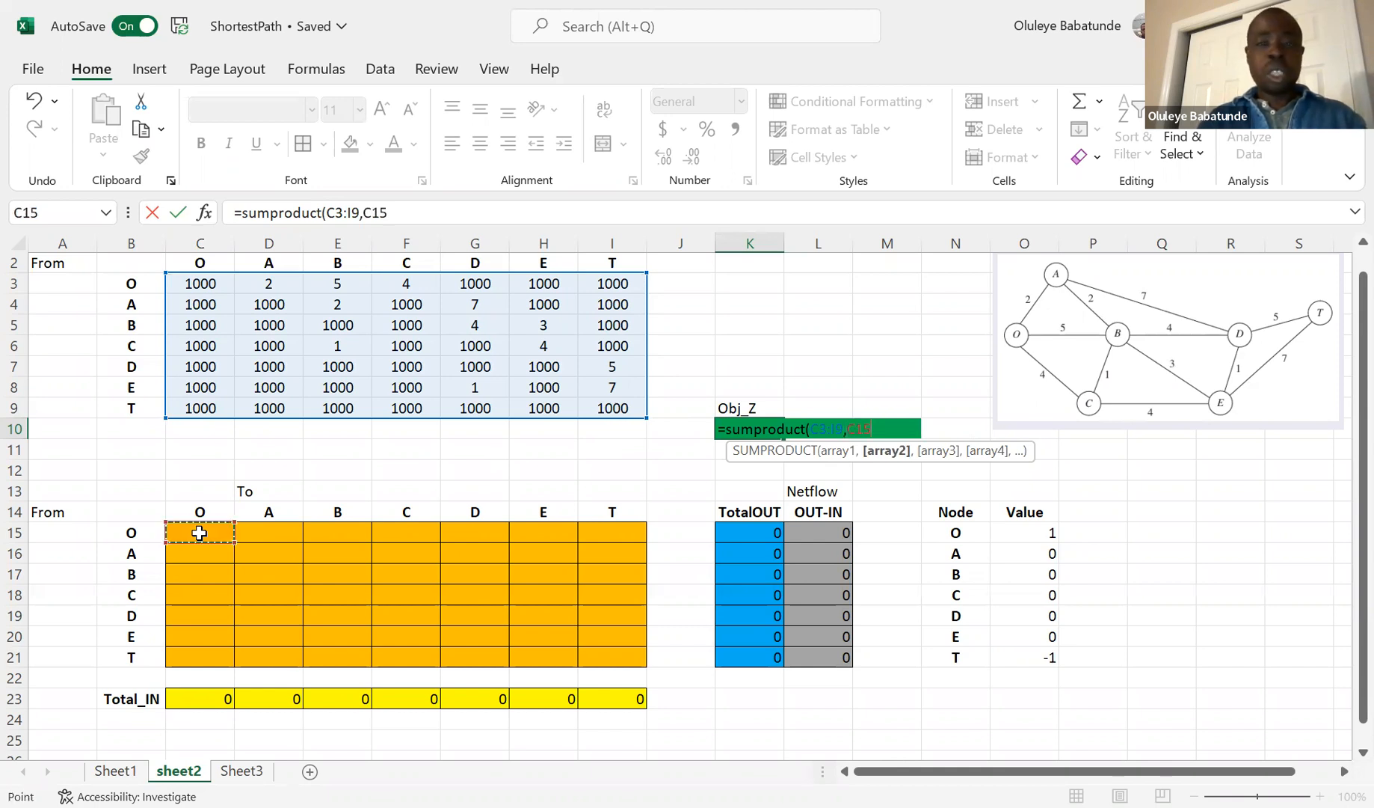
pyautogui.keyDown('shift'); pyautogui.click(612, 655); pyautogui.keyUp('shift')
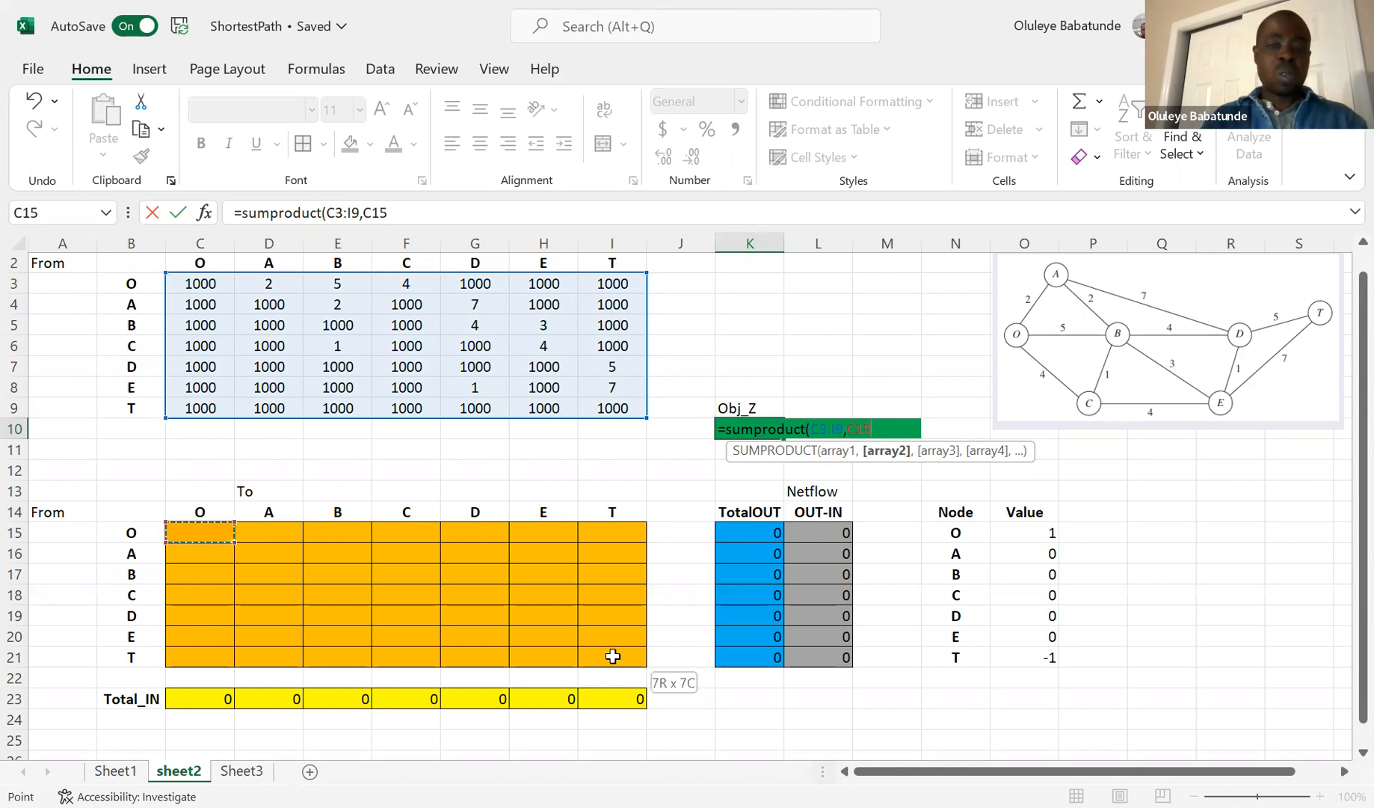
pyautogui.write(')')
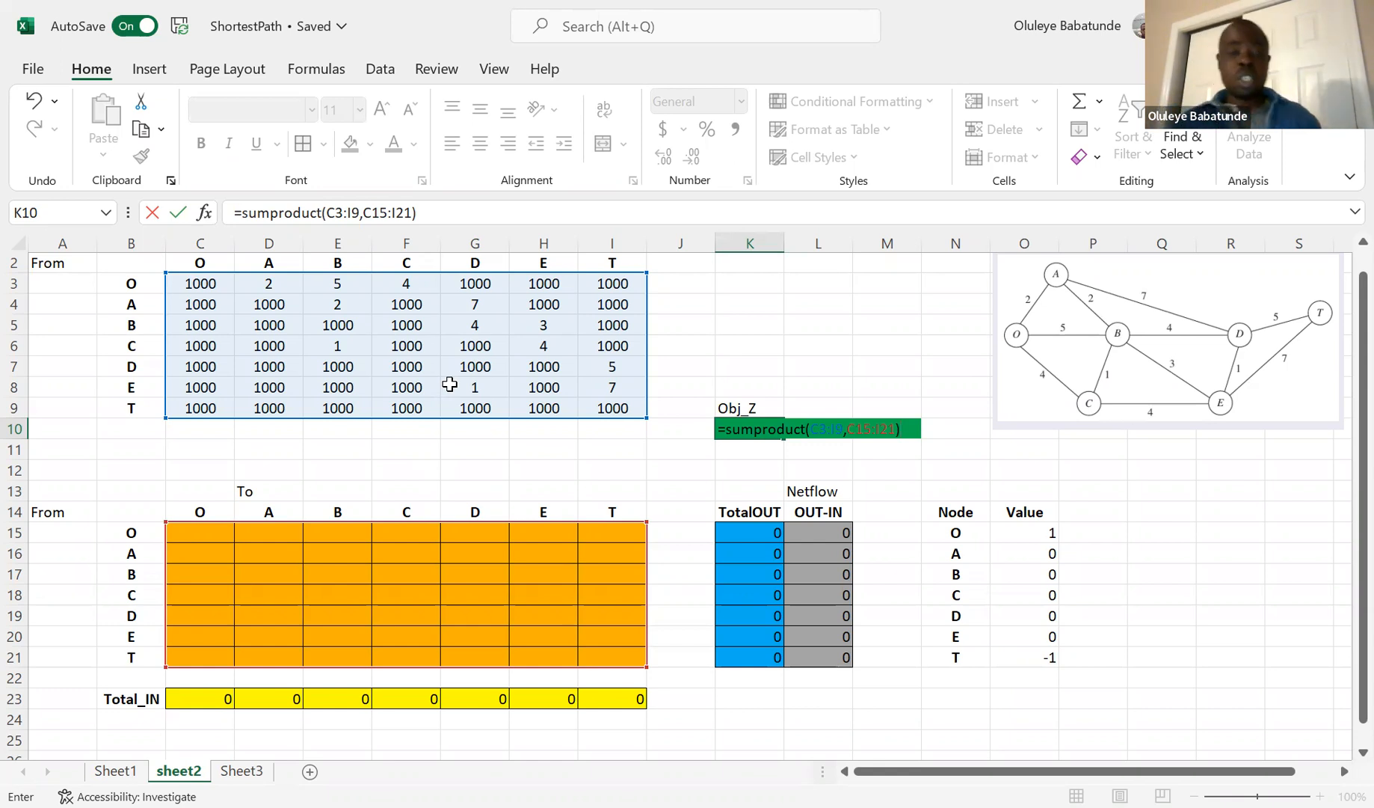
pyautogui.press('Tab')
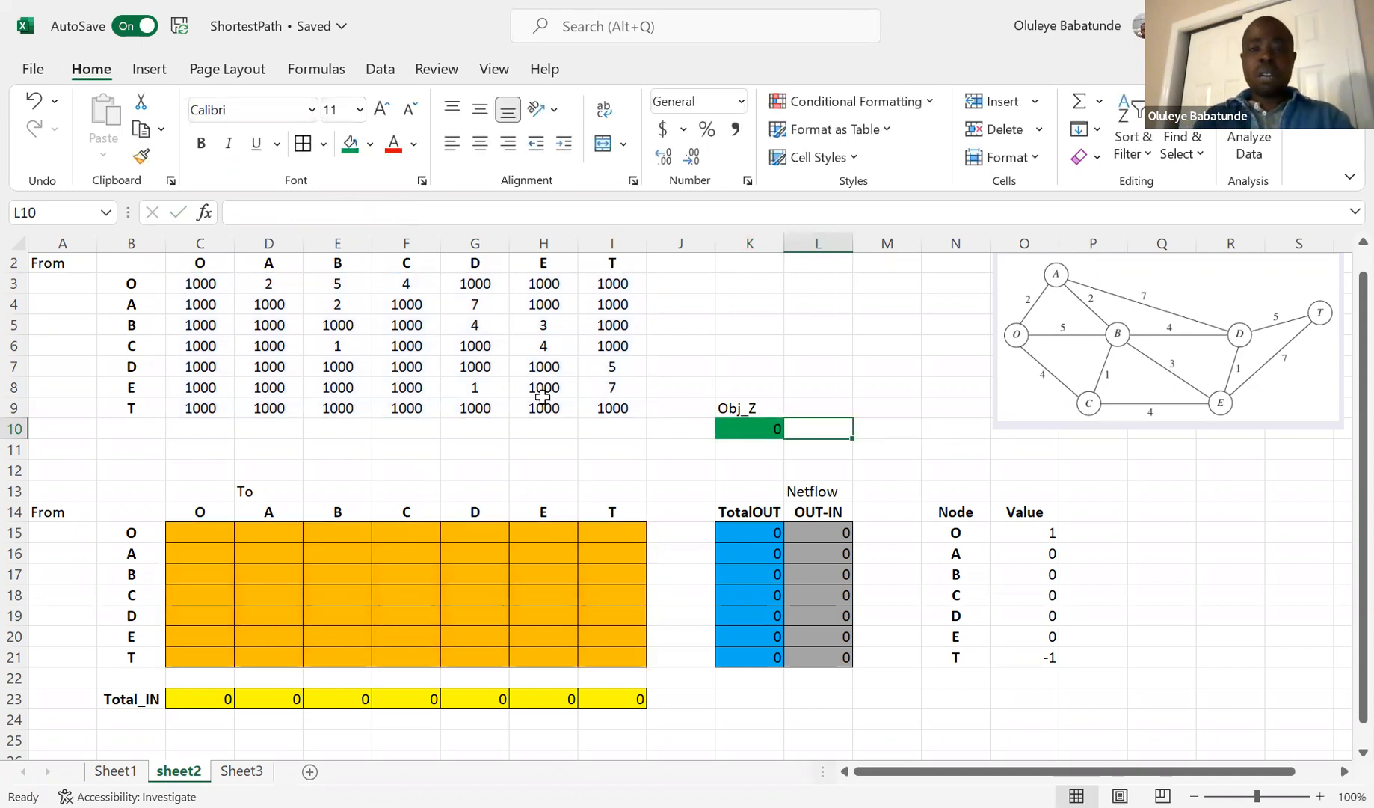
pyautogui.click(756, 424)
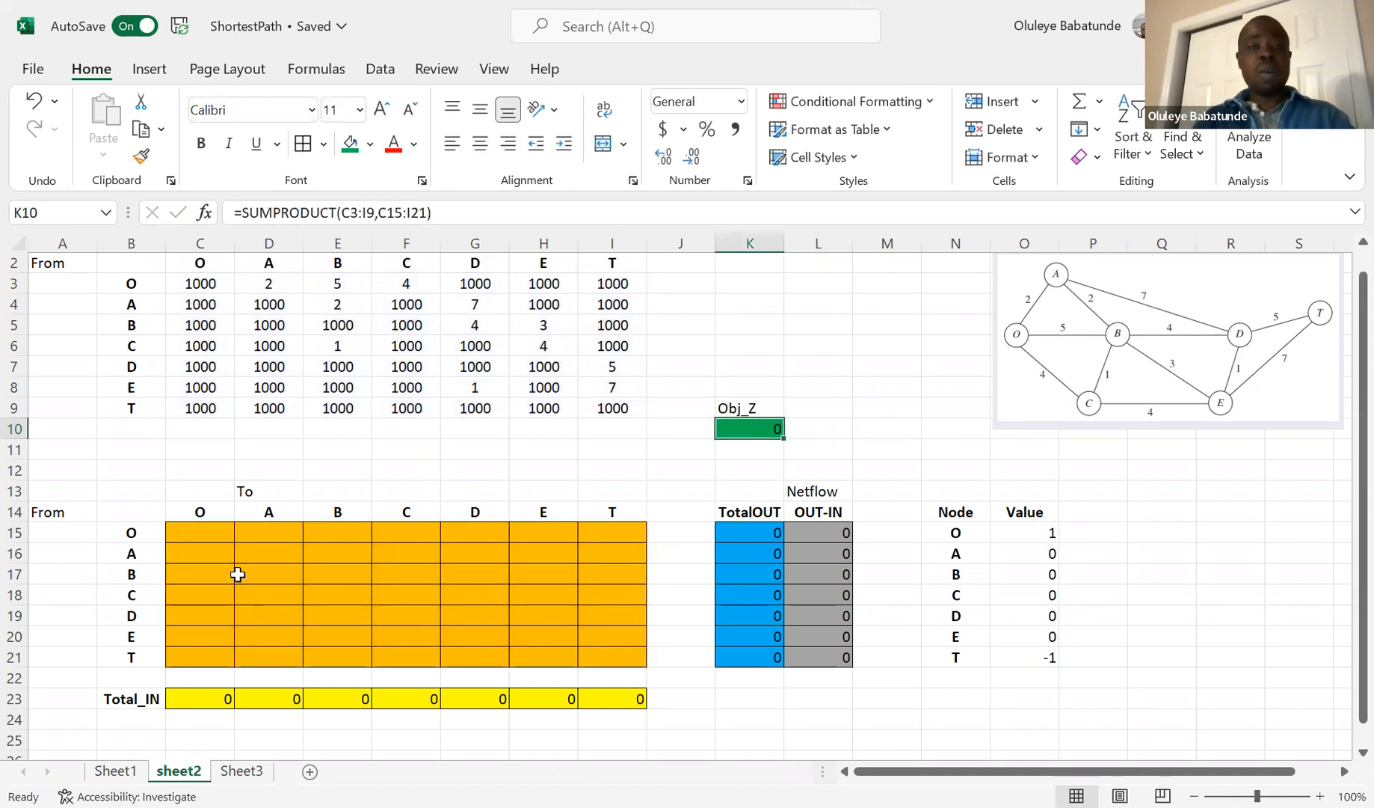
# Select the orange decision matrix C15:I21 to examine the cells the objective uses as decision variables.
pyautogui.click(199, 530)
pyautogui.hotkey('shift', 'Right')
pyautogui.hotkey('shift', 'Right')
pyautogui.hotkey('shift', 'Right')
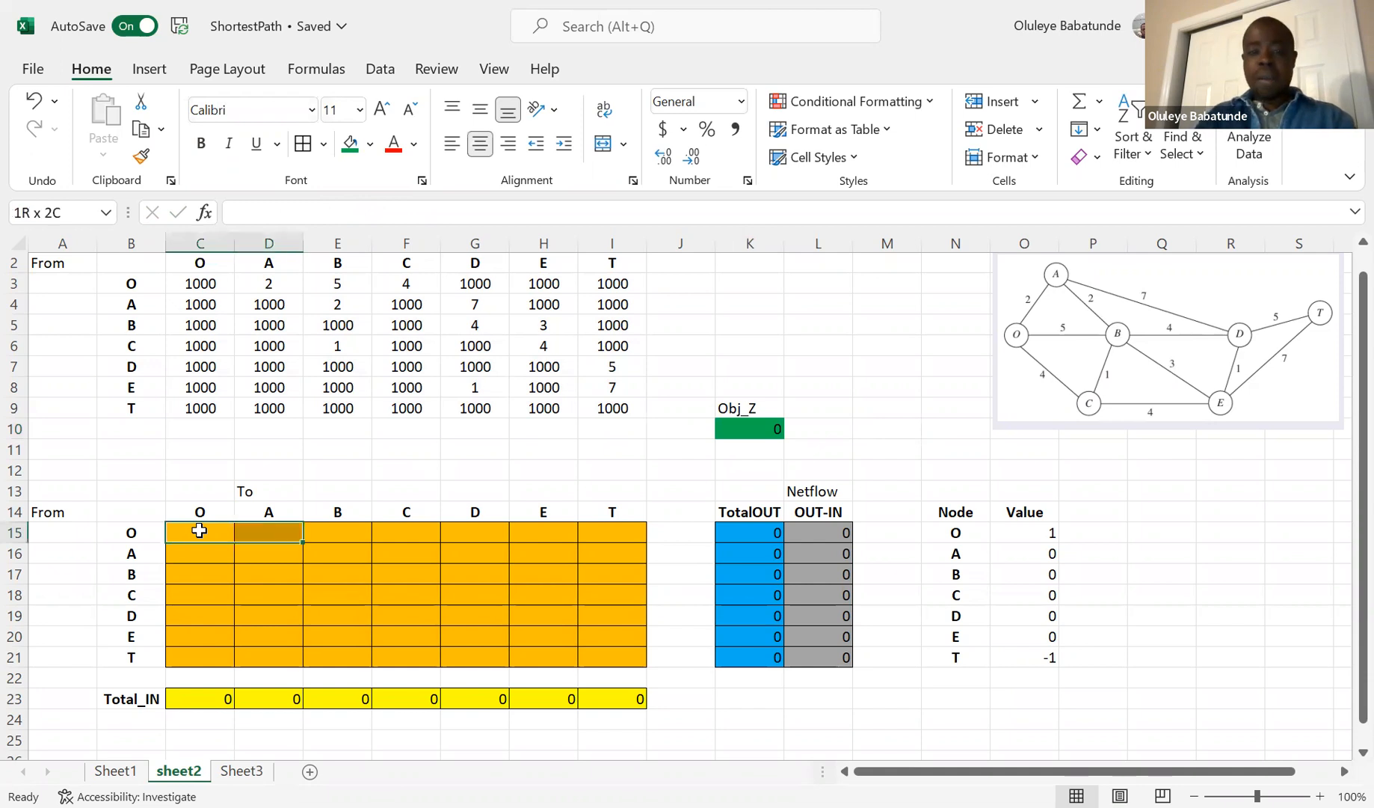
pyautogui.hotkey('shift', 'Right')
pyautogui.hotkey('shift', 'Right')
pyautogui.hotkey('shift', 'Right')
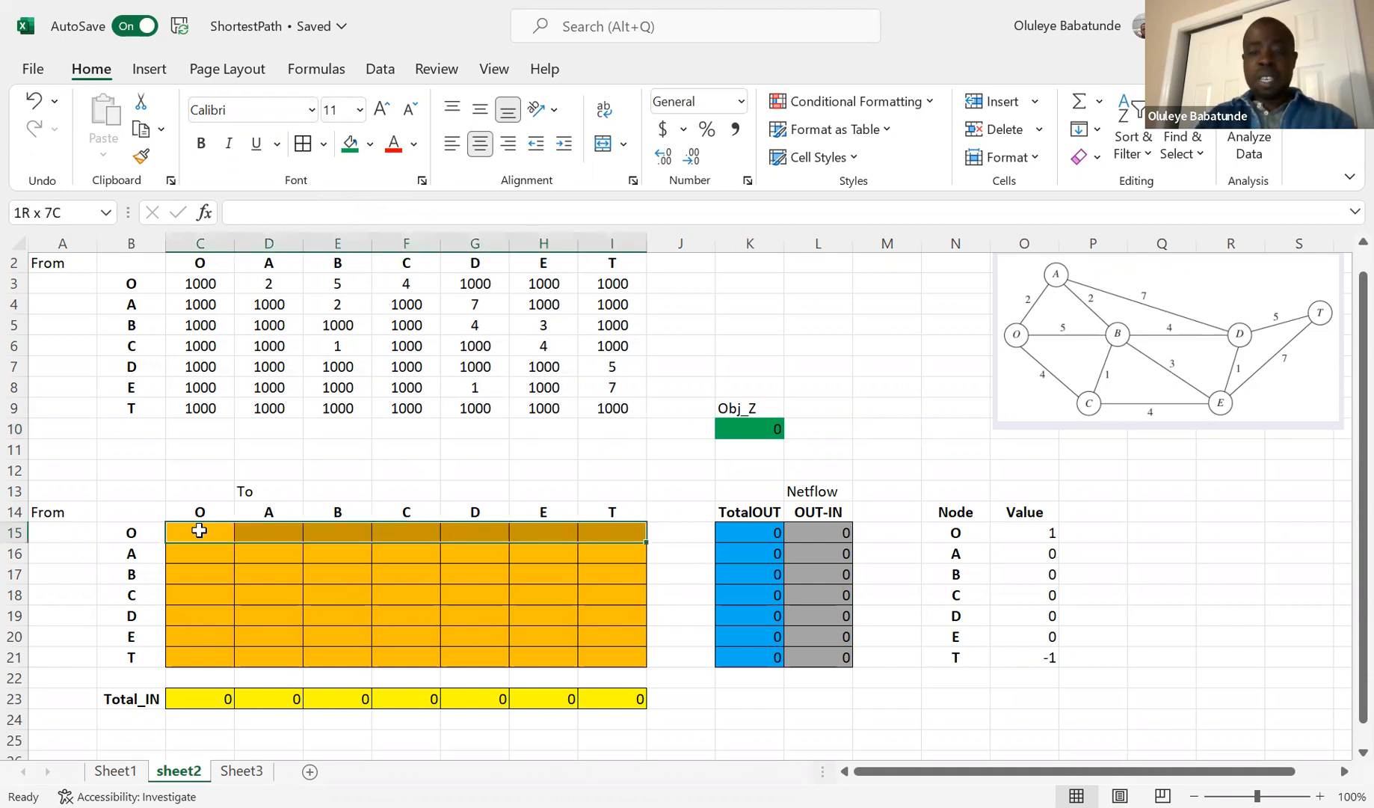
pyautogui.hotkey('shift', 'Down')
pyautogui.hotkey('shift', 'Down')
pyautogui.hotkey('shift', 'Down')
pyautogui.hotkey('shift', 'Down')
pyautogui.hotkey('shift', 'Down')
pyautogui.hotkey('shift', 'Down')
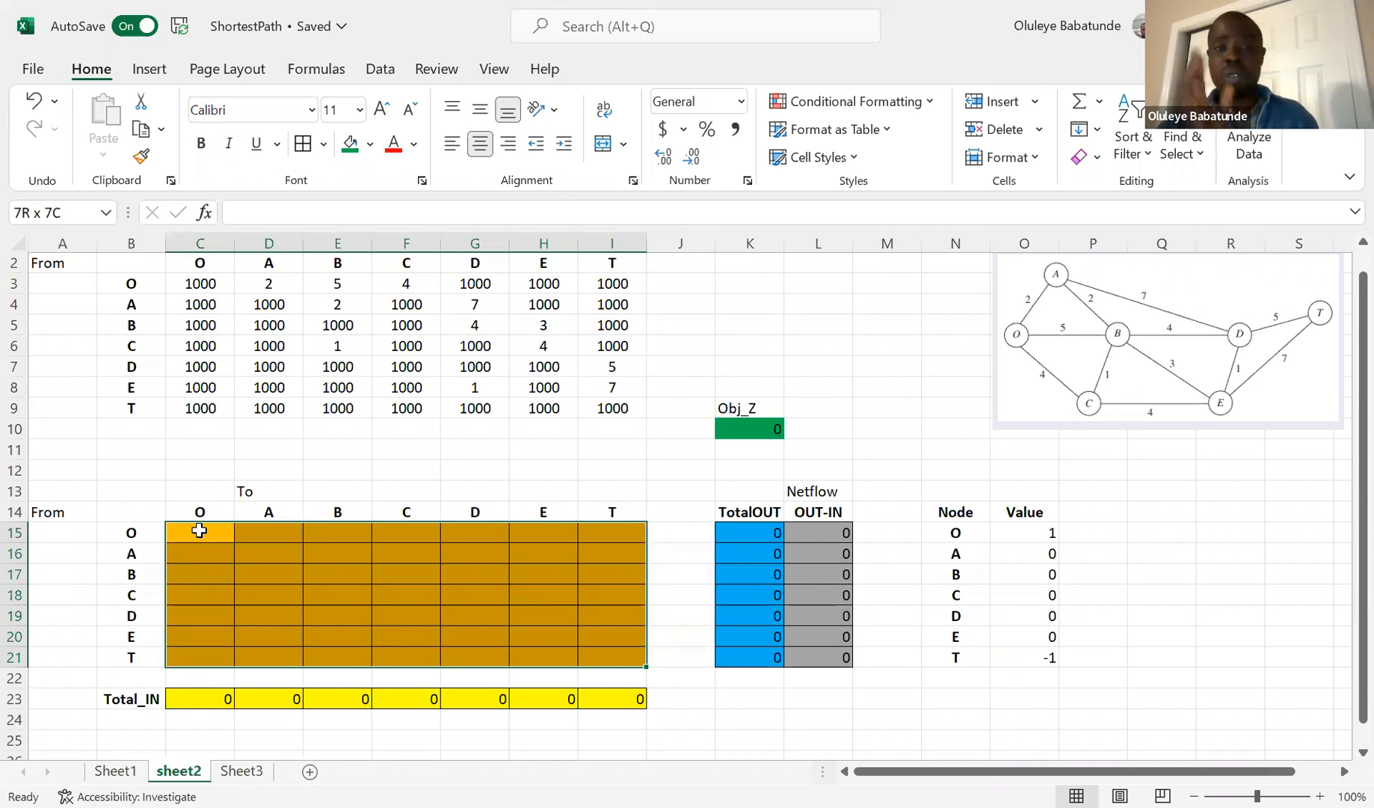
# Select the distance matrix C3:I9 to examine the distances that multiply the decision variables.
pyautogui.click(198, 284)
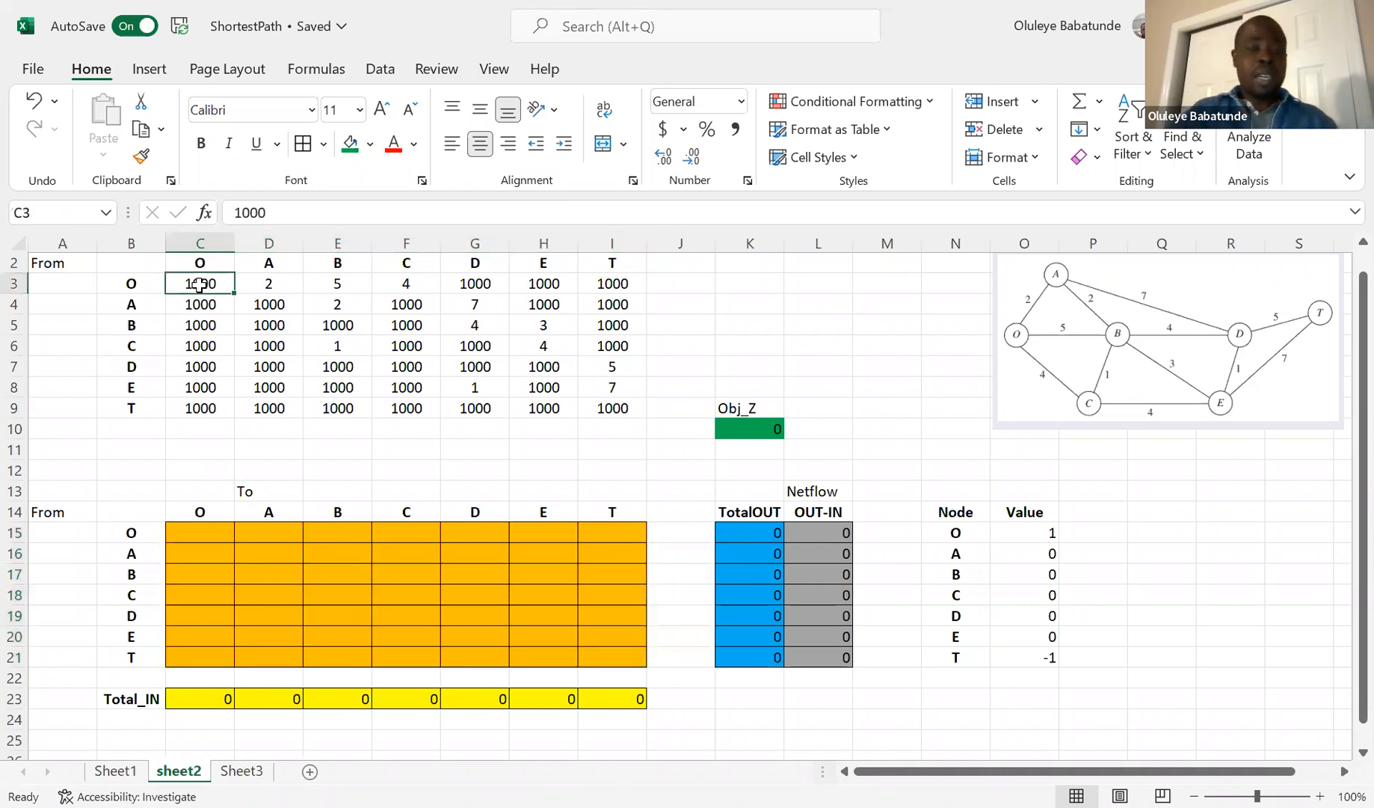
pyautogui.hotkey('shift', 'Right')
pyautogui.hotkey('shift', 'Right')
pyautogui.hotkey('shift', 'Right')
pyautogui.hotkey('shift', 'Right')
pyautogui.hotkey('shift', 'Right')
pyautogui.hotkey('shift', 'Right')
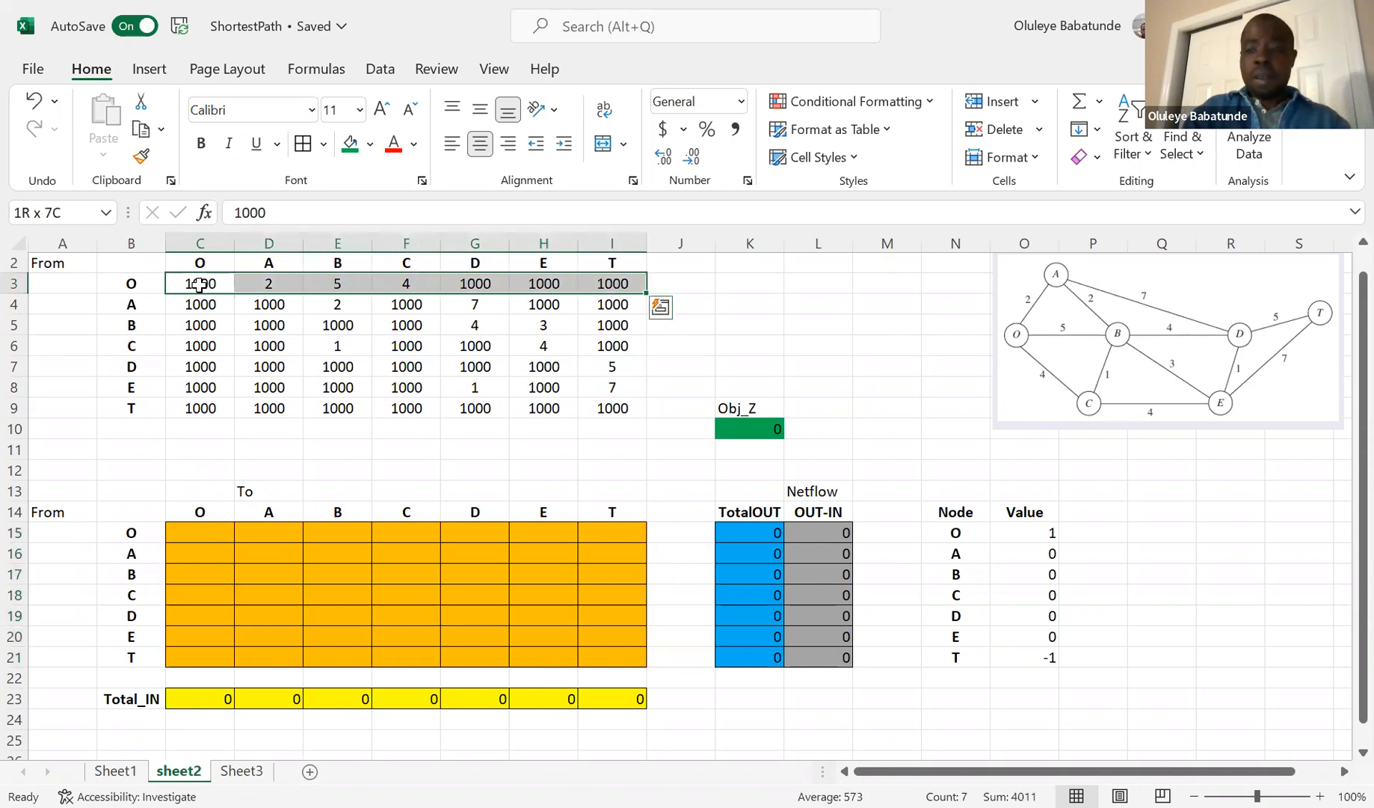
pyautogui.hotkey('shift', 'Down')
pyautogui.hotkey('shift', 'Down')
pyautogui.hotkey('shift', 'Down')
pyautogui.hotkey('shift', 'Down')
pyautogui.hotkey('shift', 'Down')
pyautogui.hotkey('shift', 'Down')
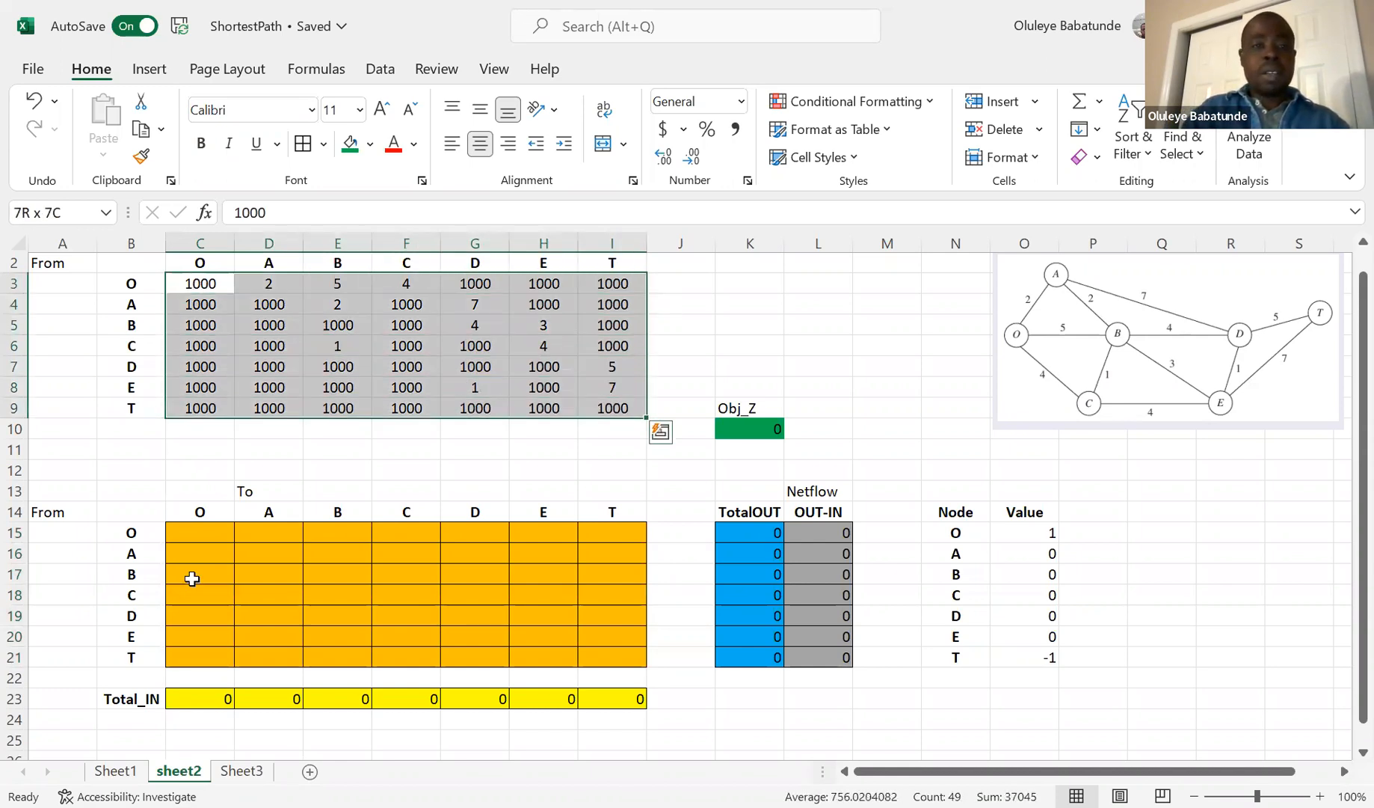
# Open Solver with the Obj_Z cell K10 as the objective and set it to Min.
pyautogui.click(734, 432)
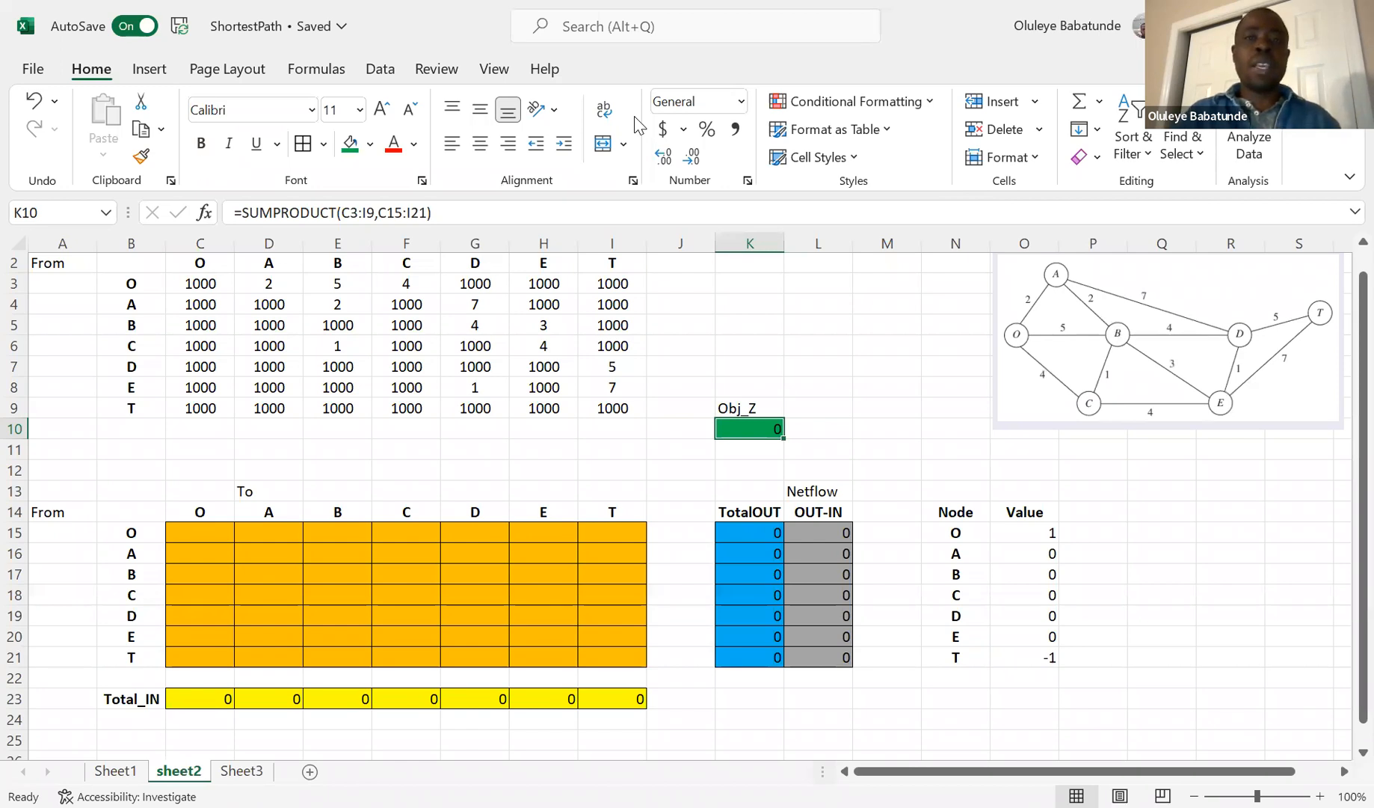
pyautogui.click(371, 64)
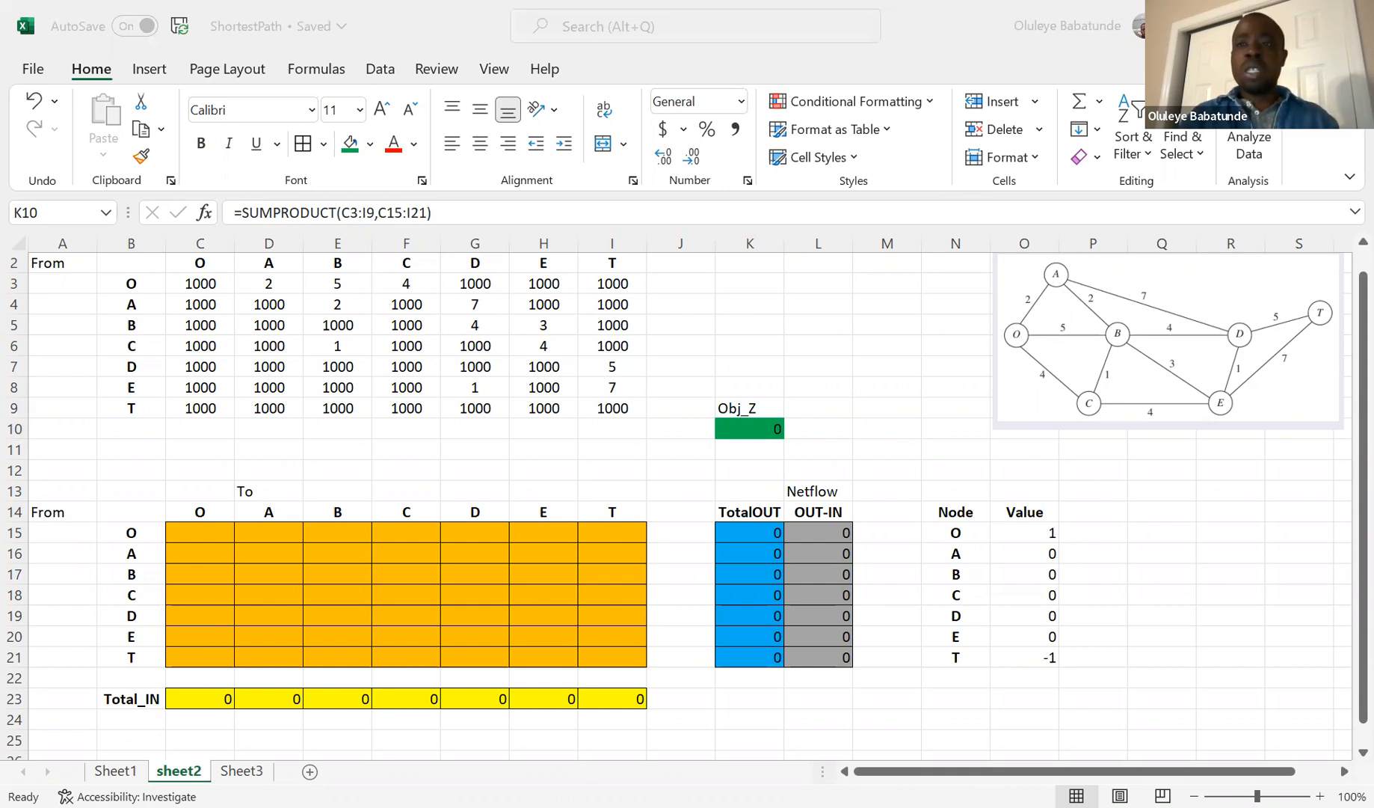
pyautogui.click(387, 73)
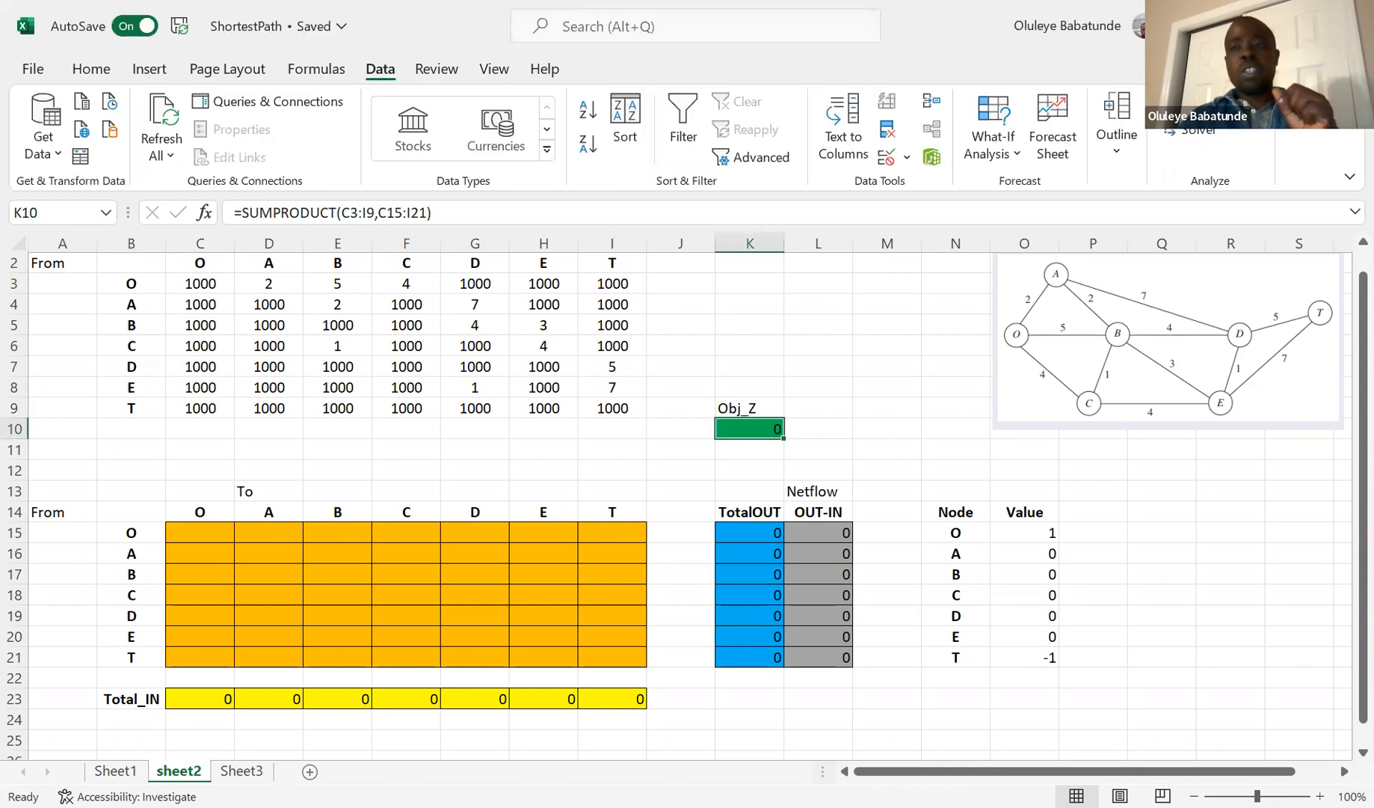
pyautogui.click(1201, 135)
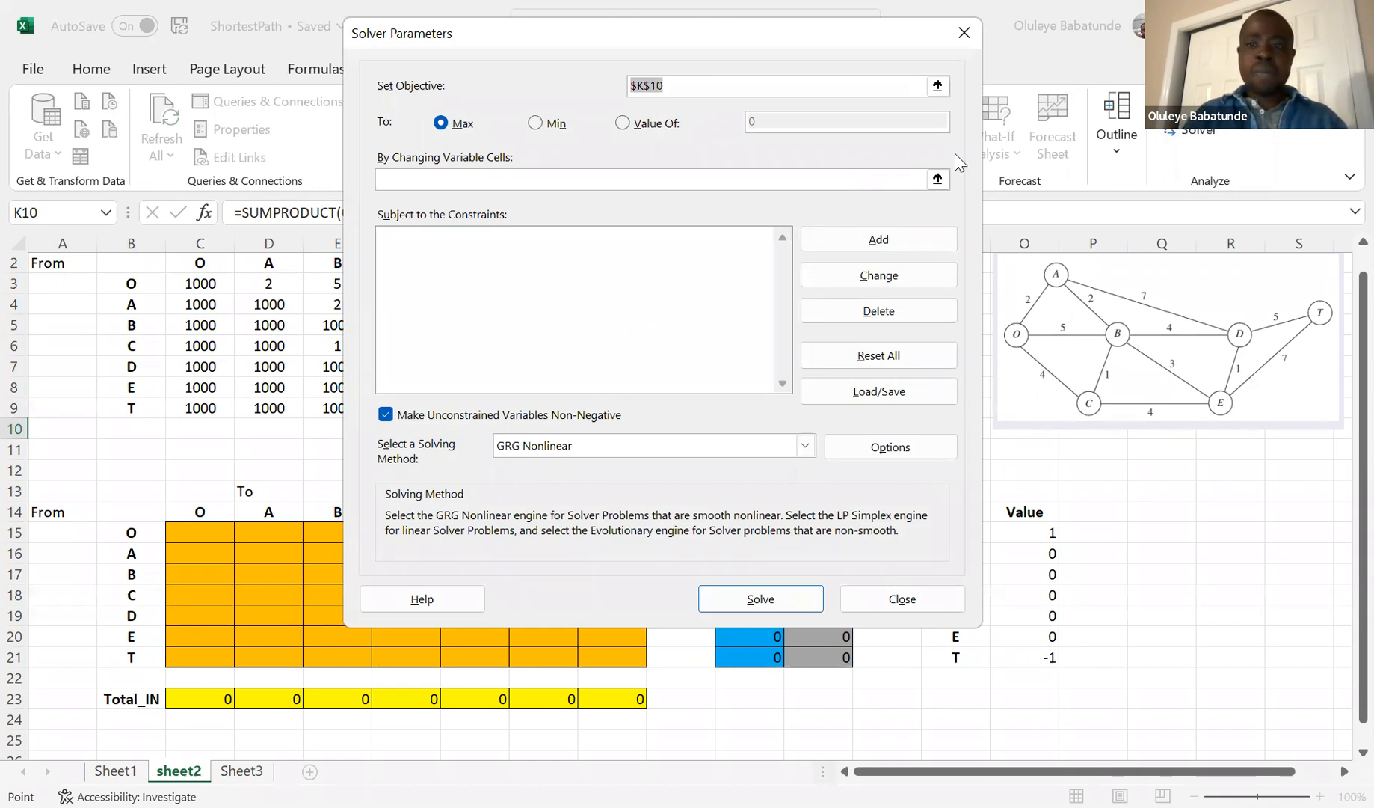
pyautogui.moveTo(551, 36); pyautogui.dragTo(1064, 58)
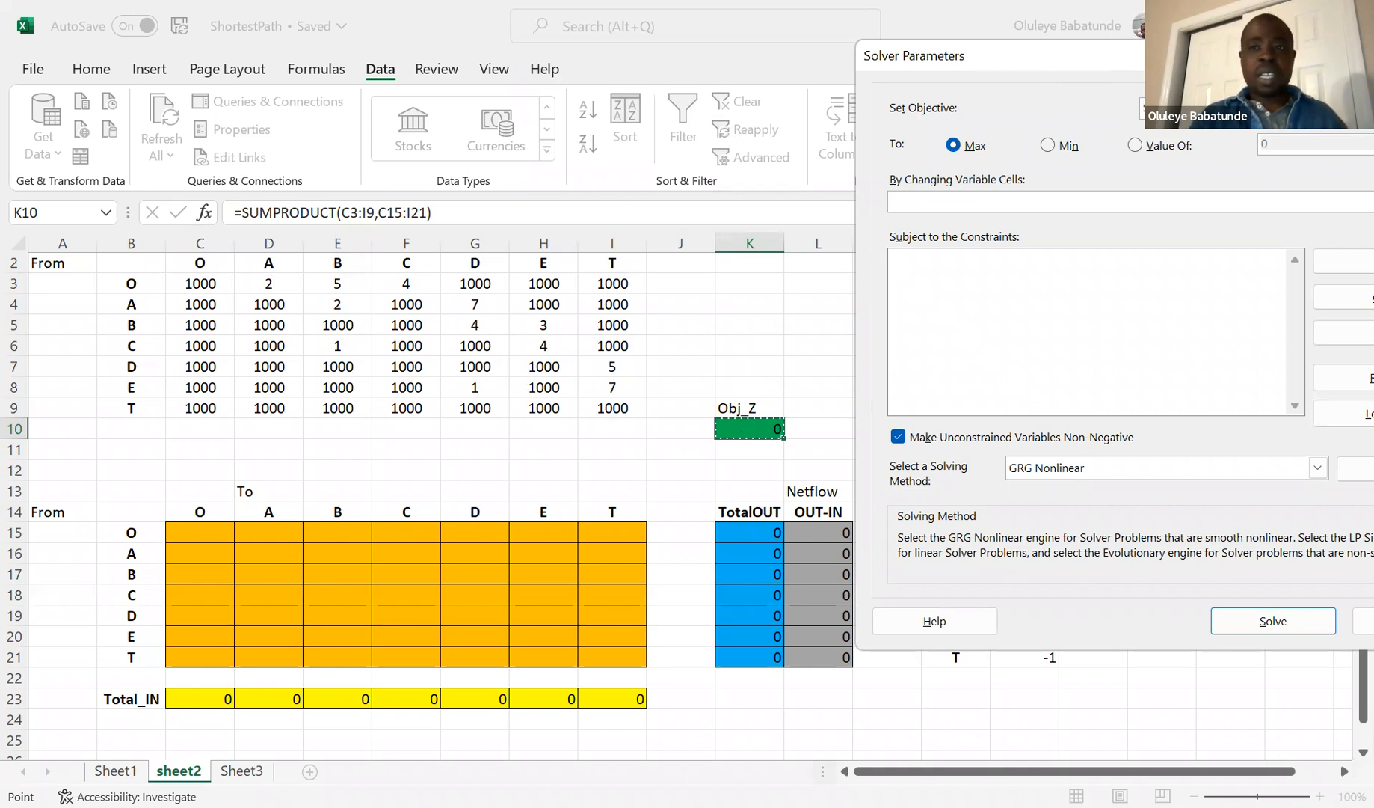
pyautogui.click(1049, 145)
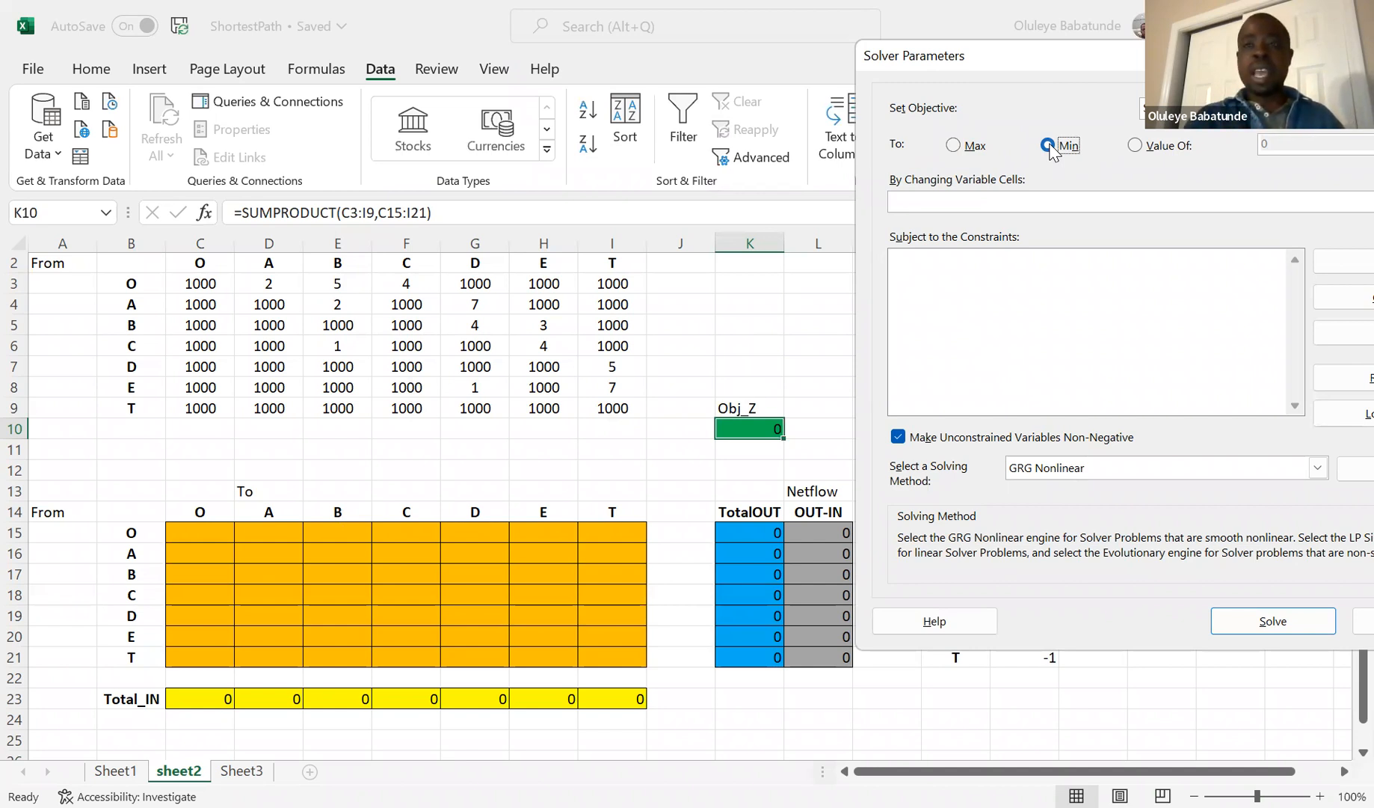
pyautogui.click(954, 146)
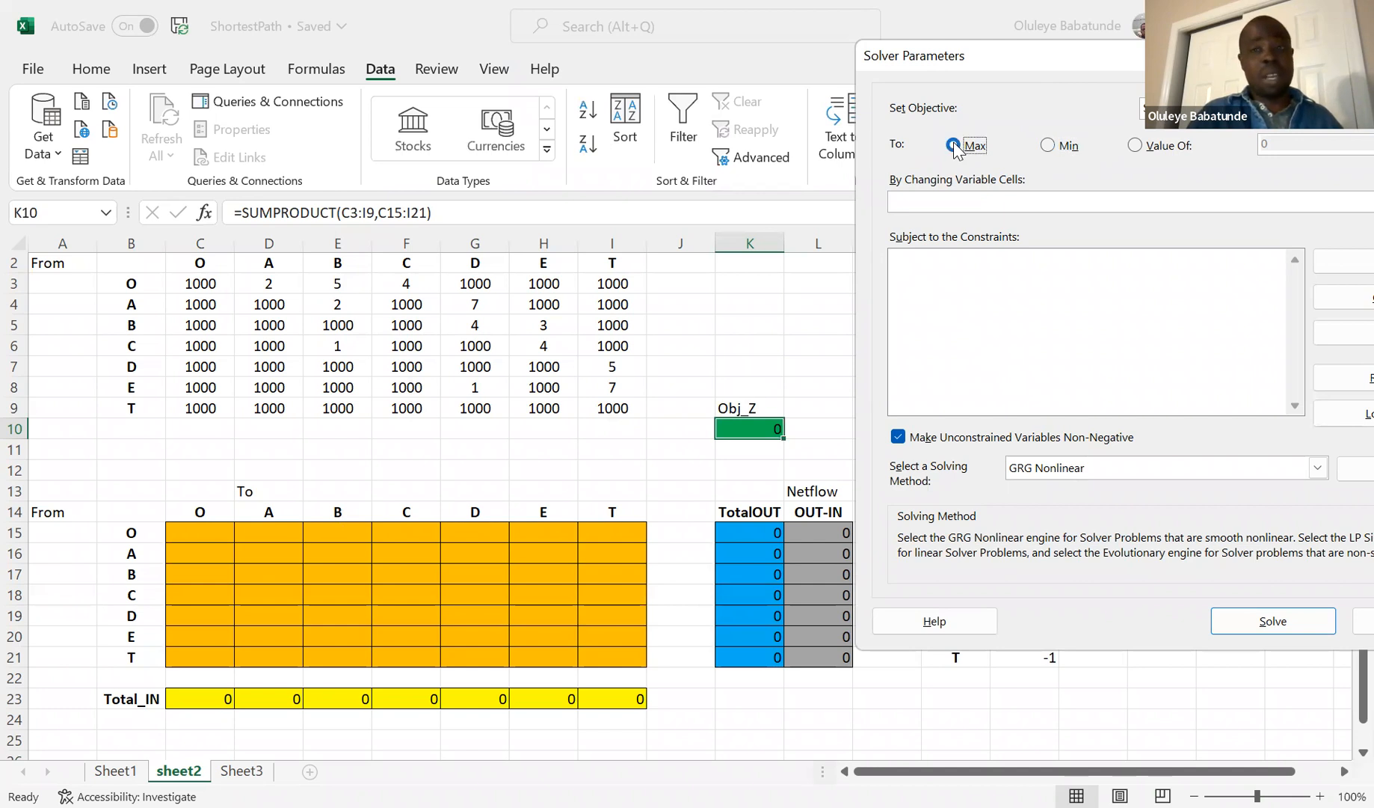
pyautogui.click(1050, 148)
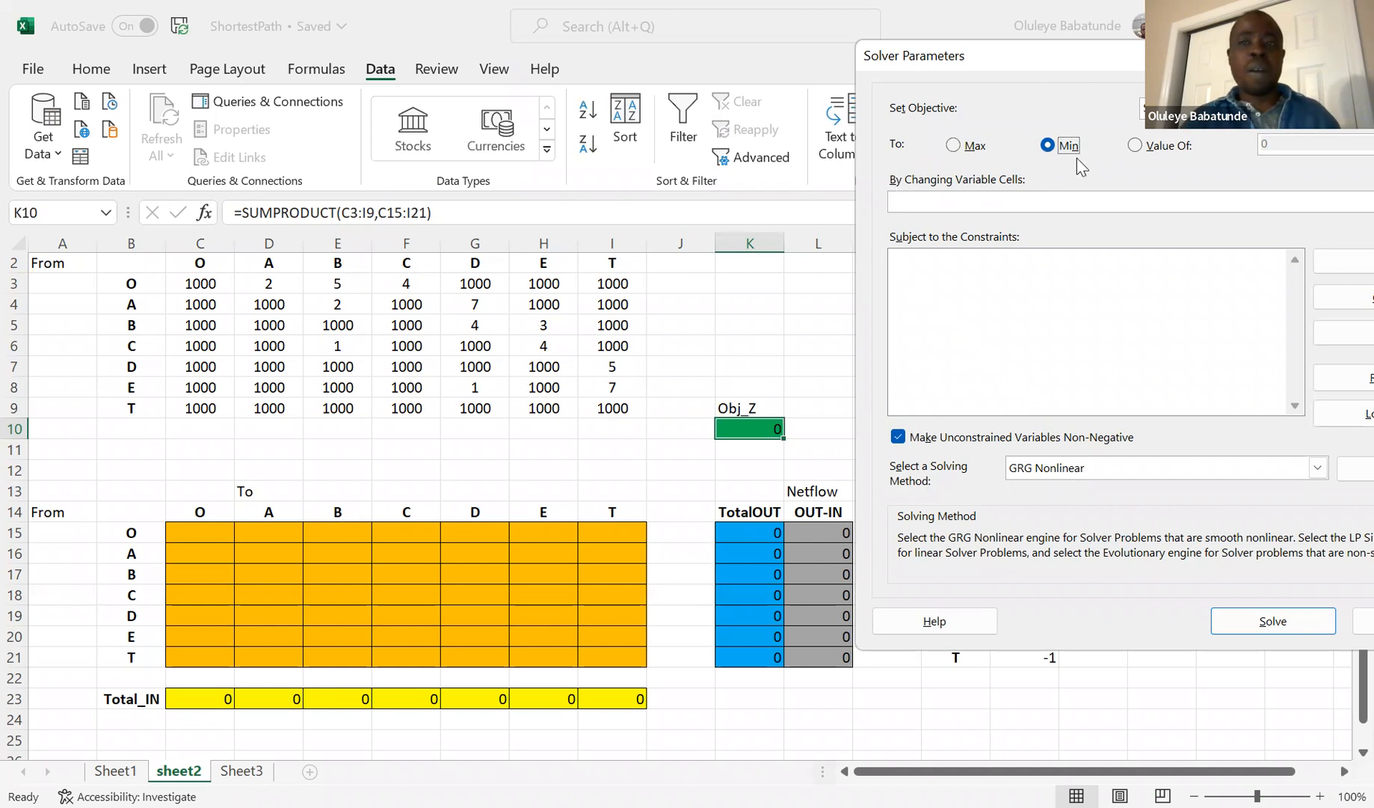
# Set Solver's changing variable cells to the orange decision matrix C15:I21.
pyautogui.click(922, 202)
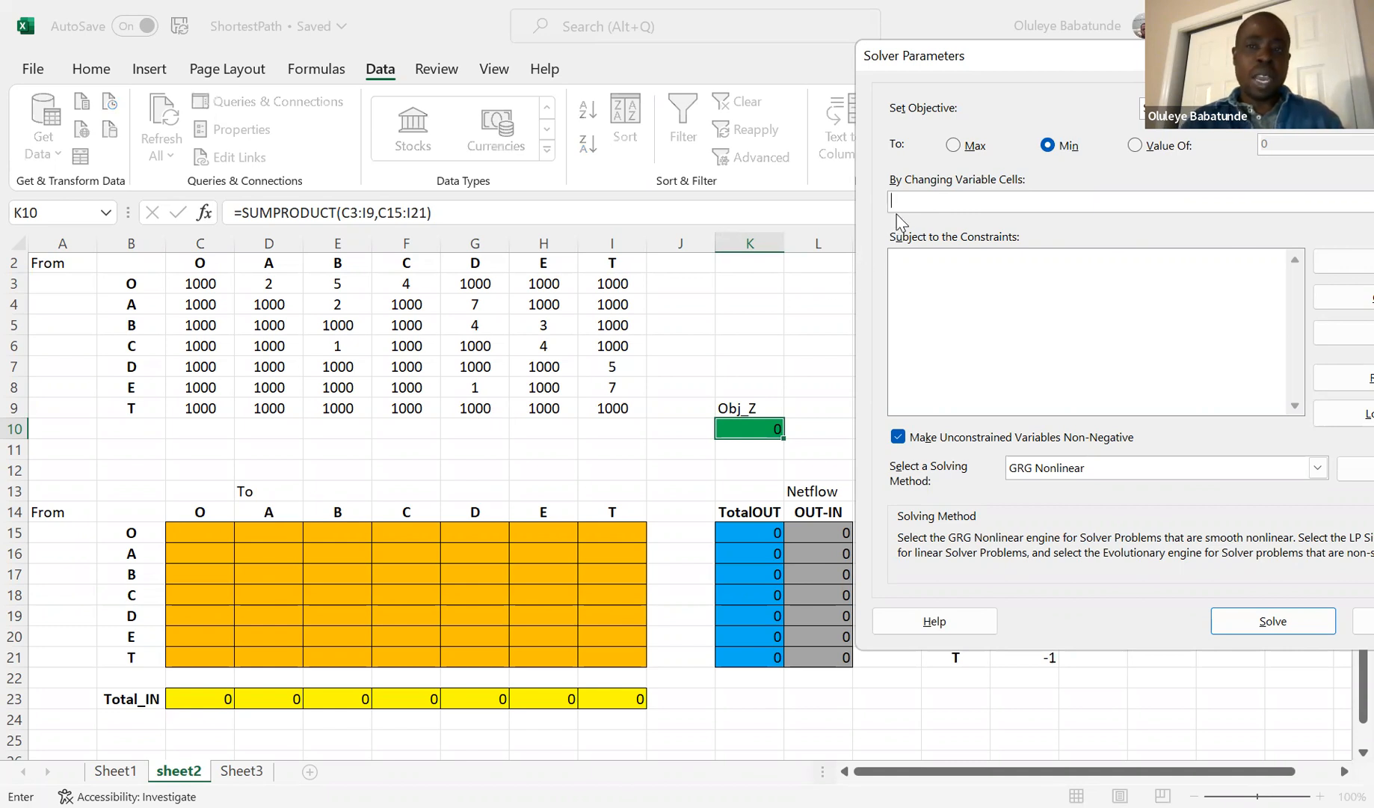
pyautogui.click(205, 532)
pyautogui.keyDown('shift'); pyautogui.click(600, 656); pyautogui.keyUp('shift')
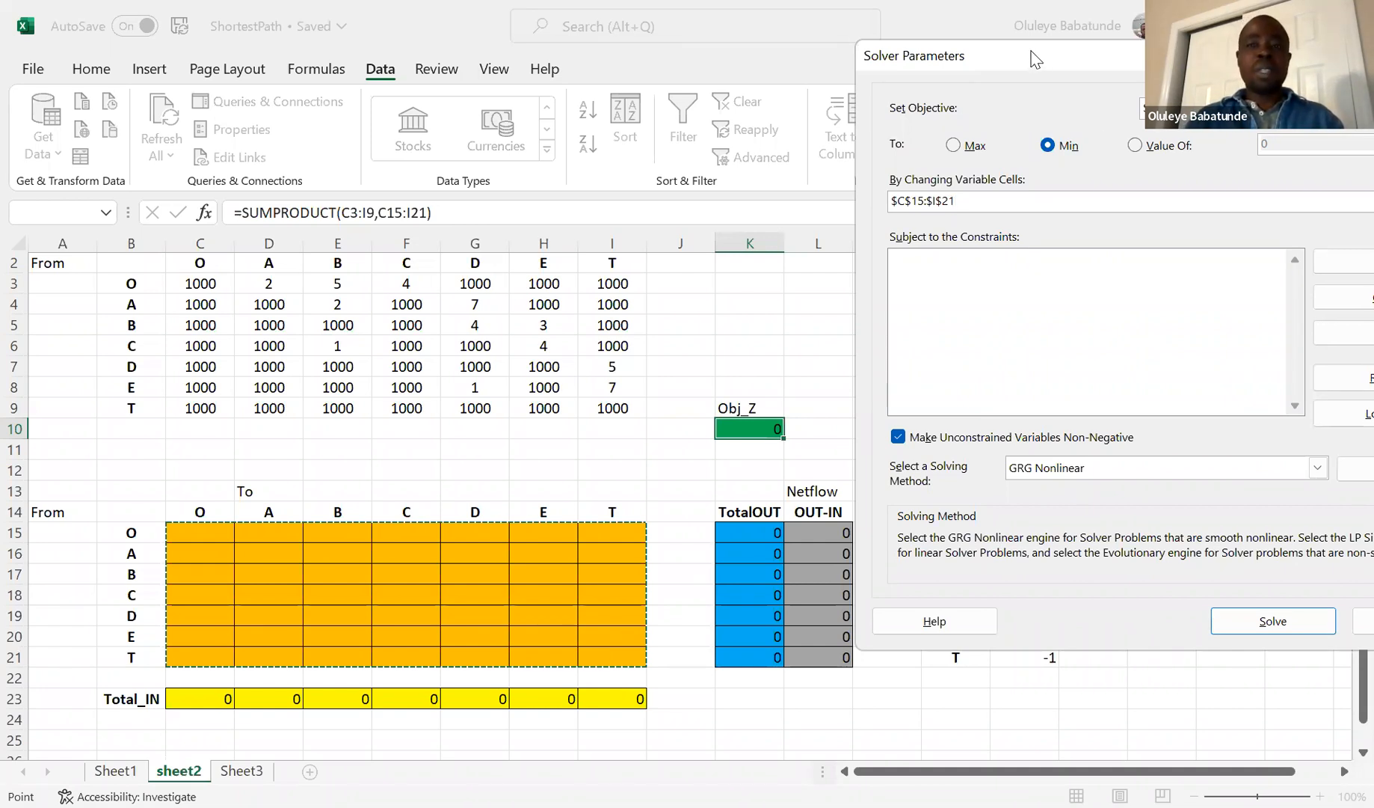
pyautogui.moveTo(1034, 58); pyautogui.dragTo(933, 40)
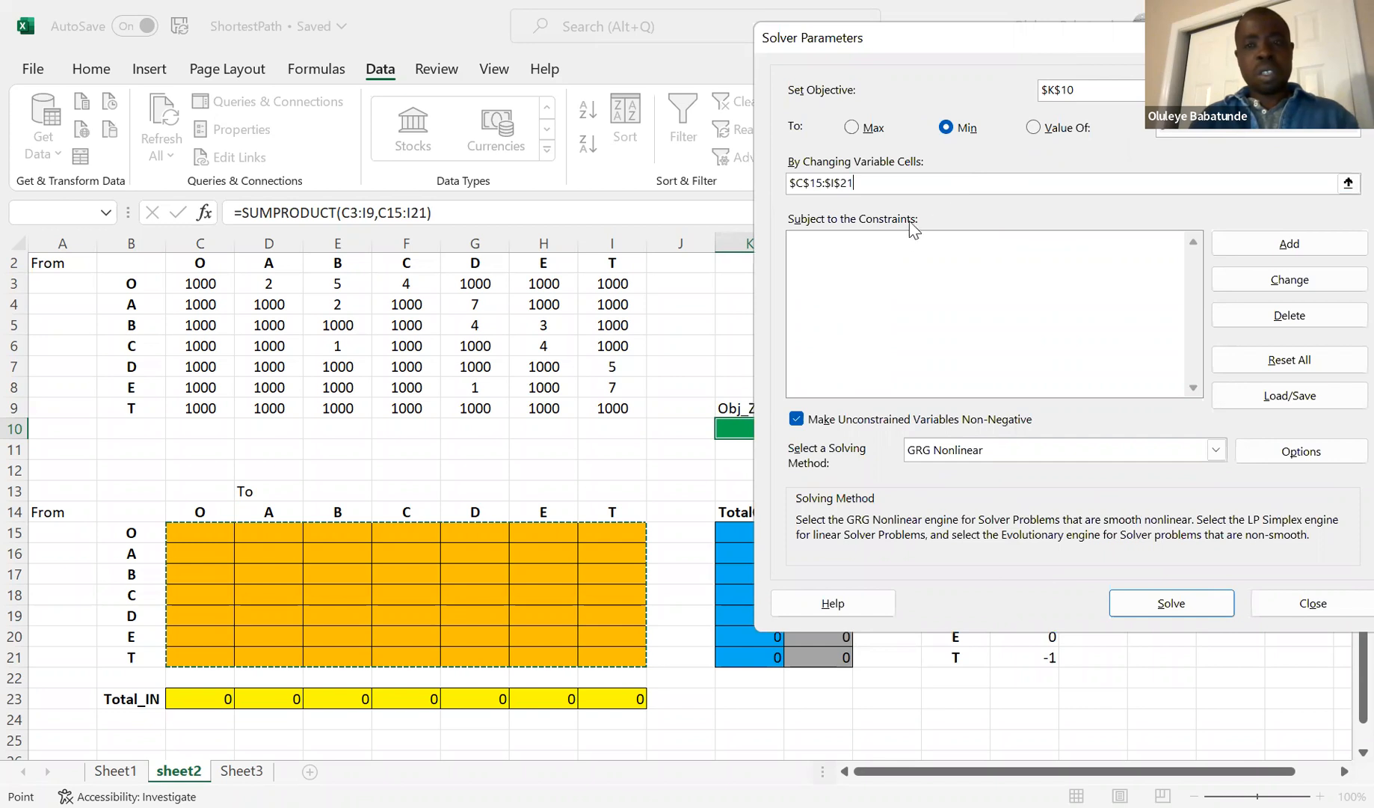
# Add a Solver constraint that makes the decision matrix C15:I21 binary.
pyautogui.click(1310, 243)
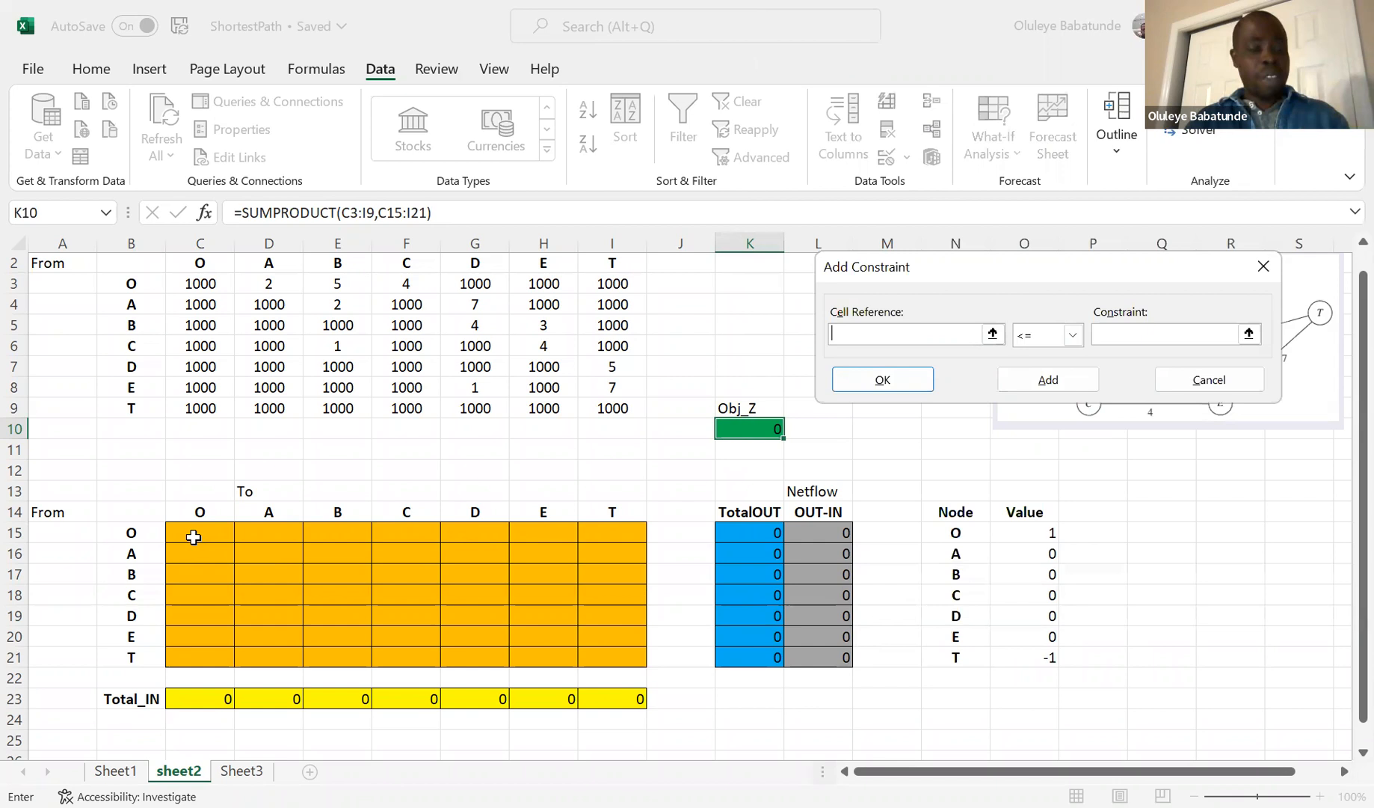
pyautogui.click(193, 537)
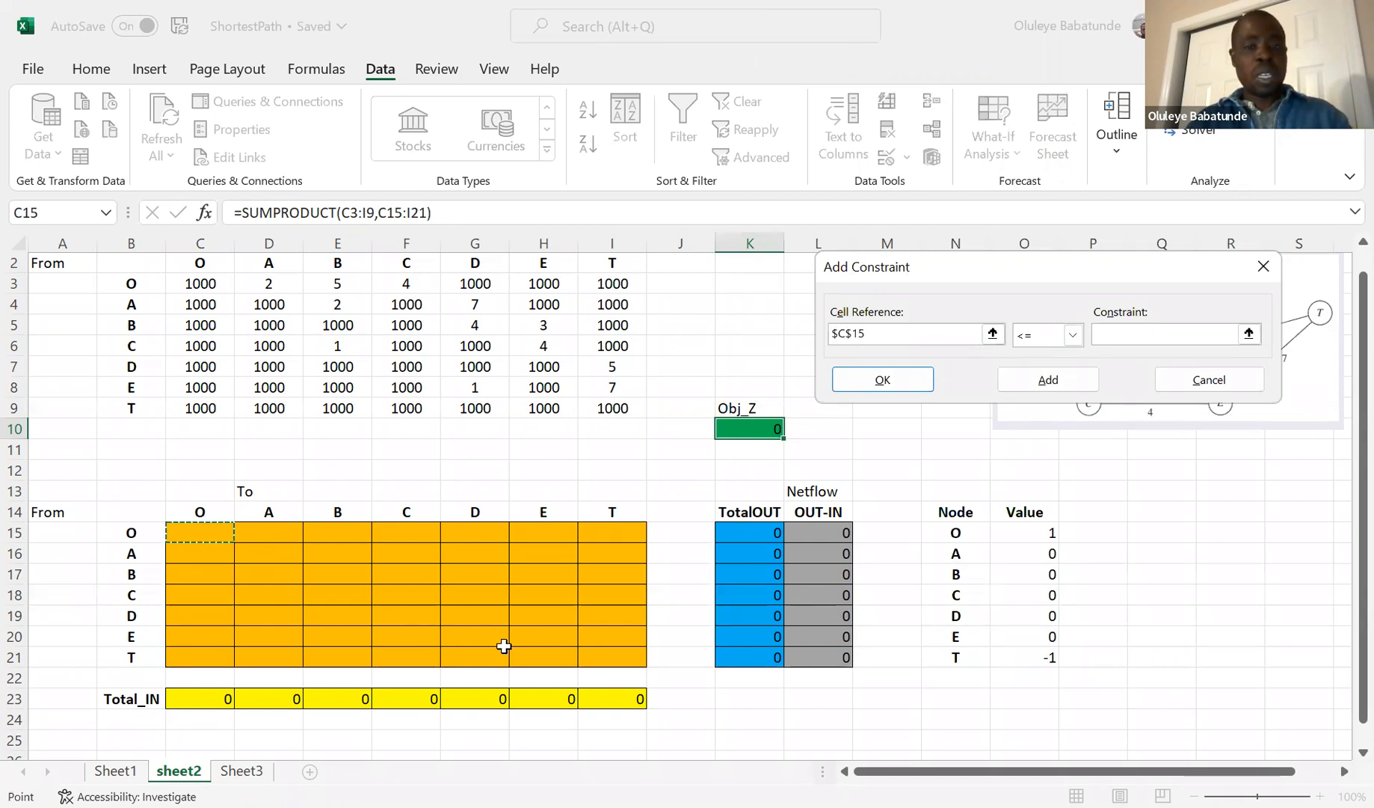
pyautogui.moveTo(615, 658); pyautogui.dragTo(616, 657)
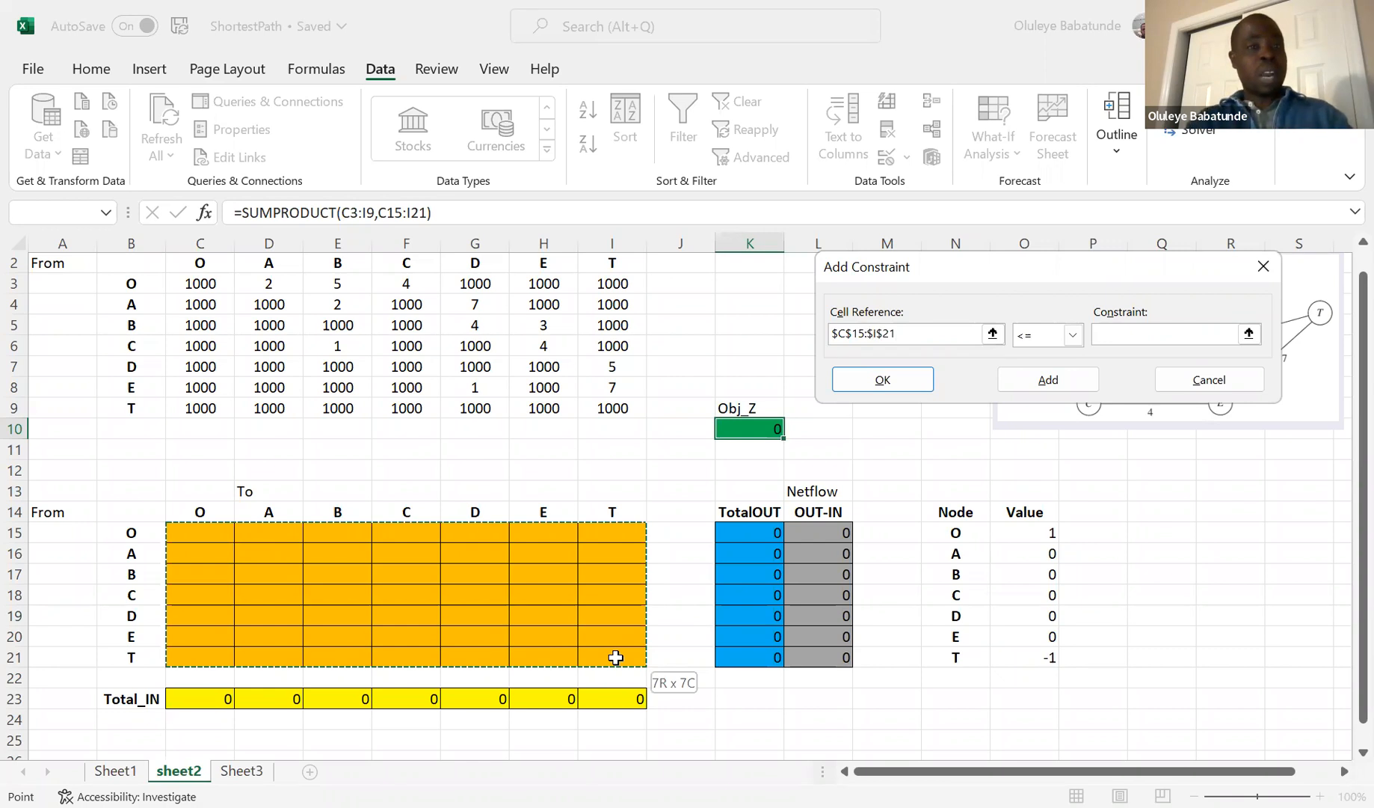
pyautogui.moveTo(615, 657); pyautogui.dragTo(615, 657)
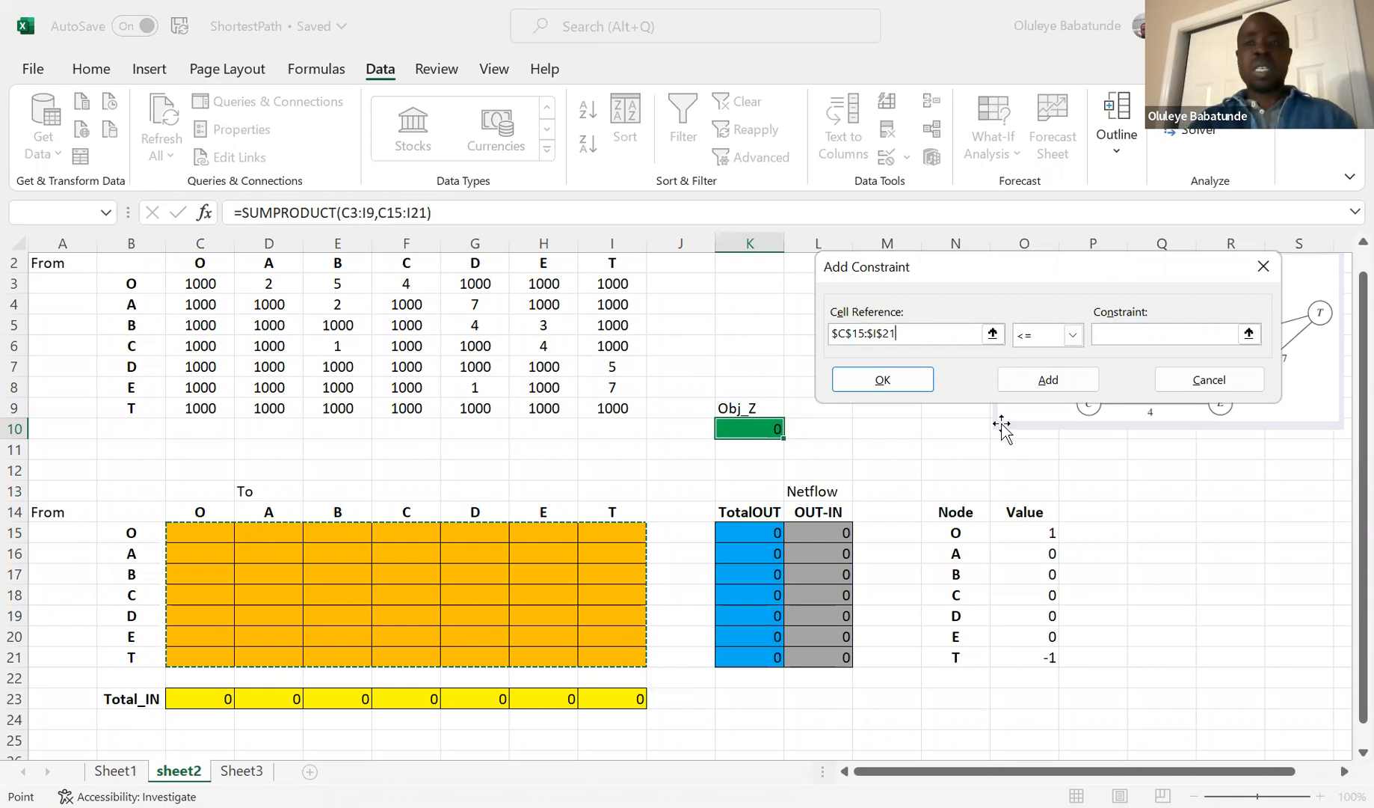
pyautogui.click(1044, 342)
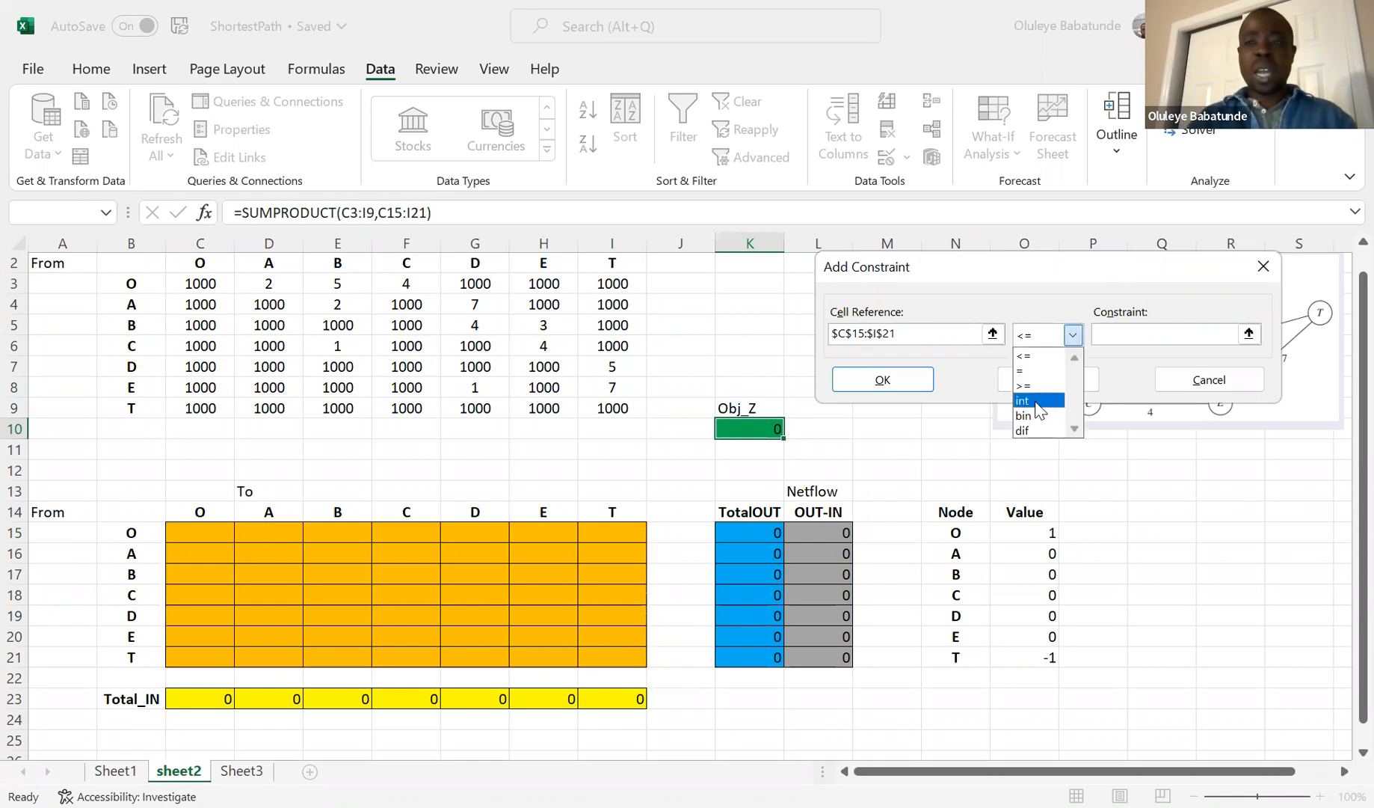
pyautogui.click(1039, 417)
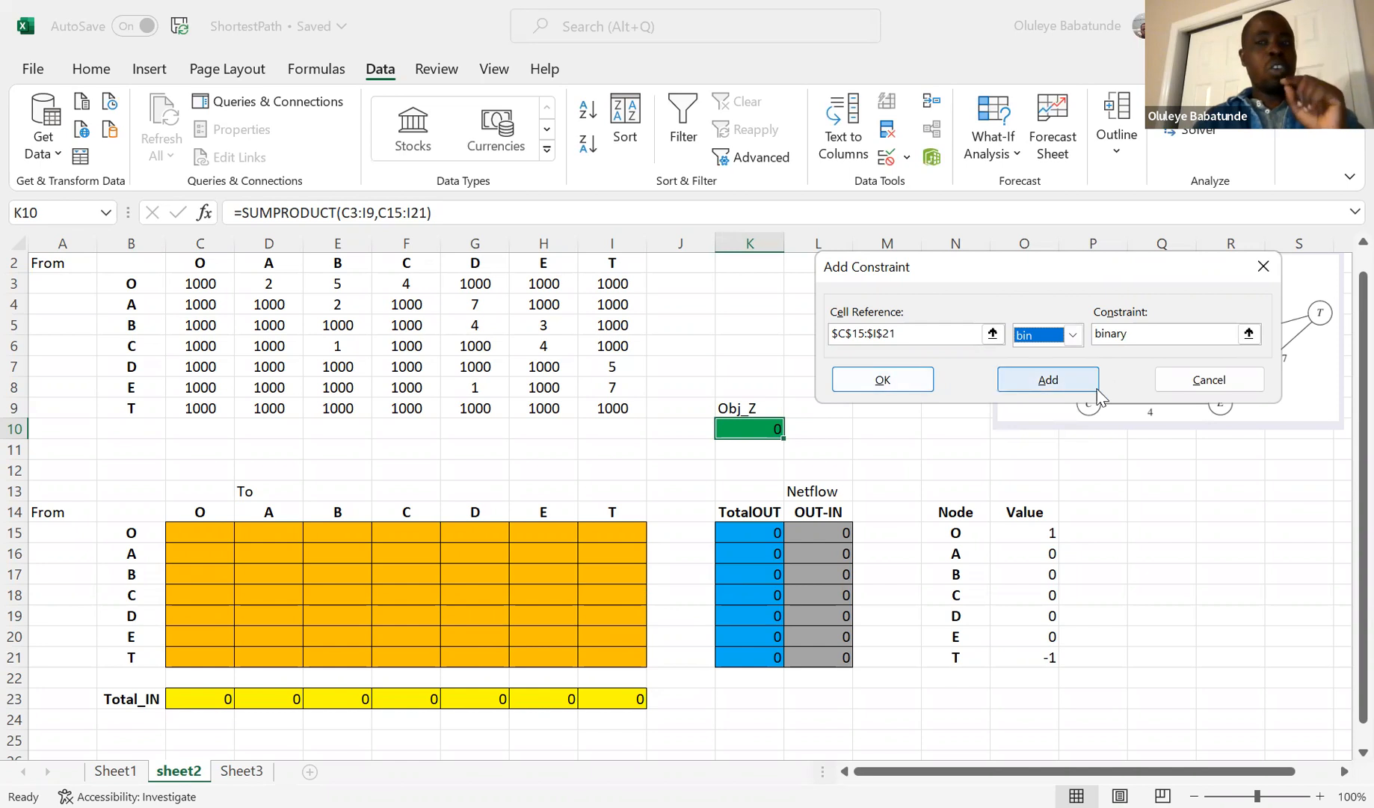
pyautogui.click(1057, 383)
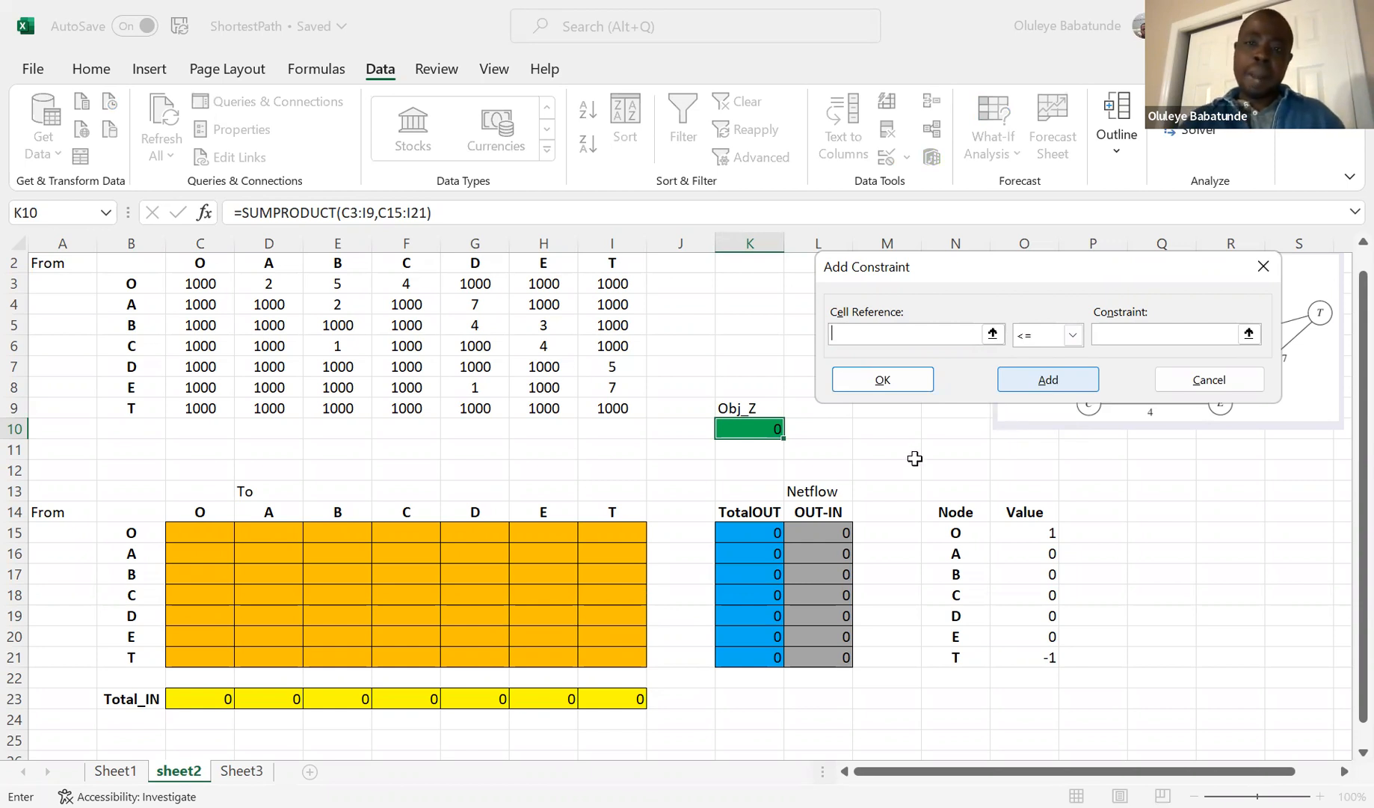
# Add a Solver constraint setting the net flow cells L15:L21 equal to the required node values O15:O21.
pyautogui.click(822, 528)
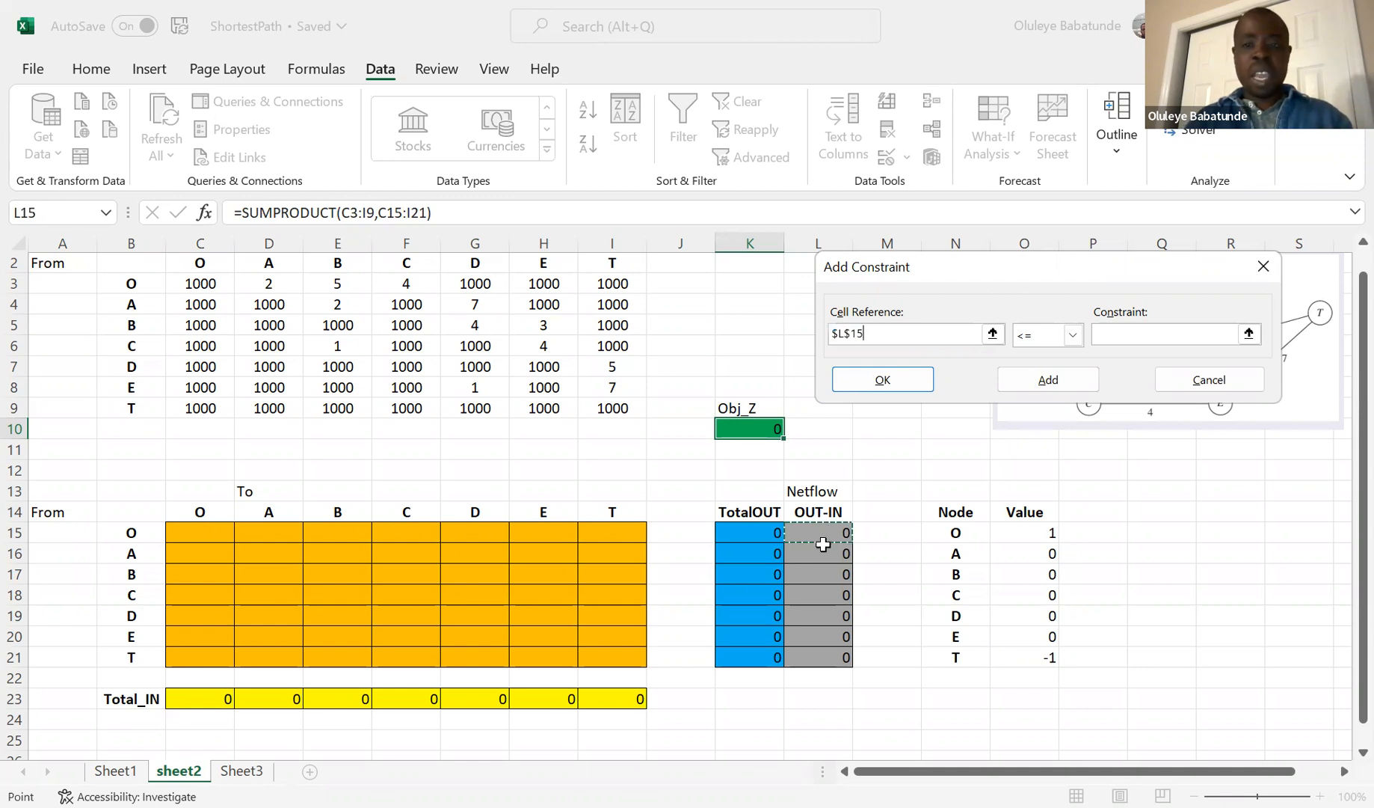
pyautogui.hotkey('ctrl', 'shift', 'Down')
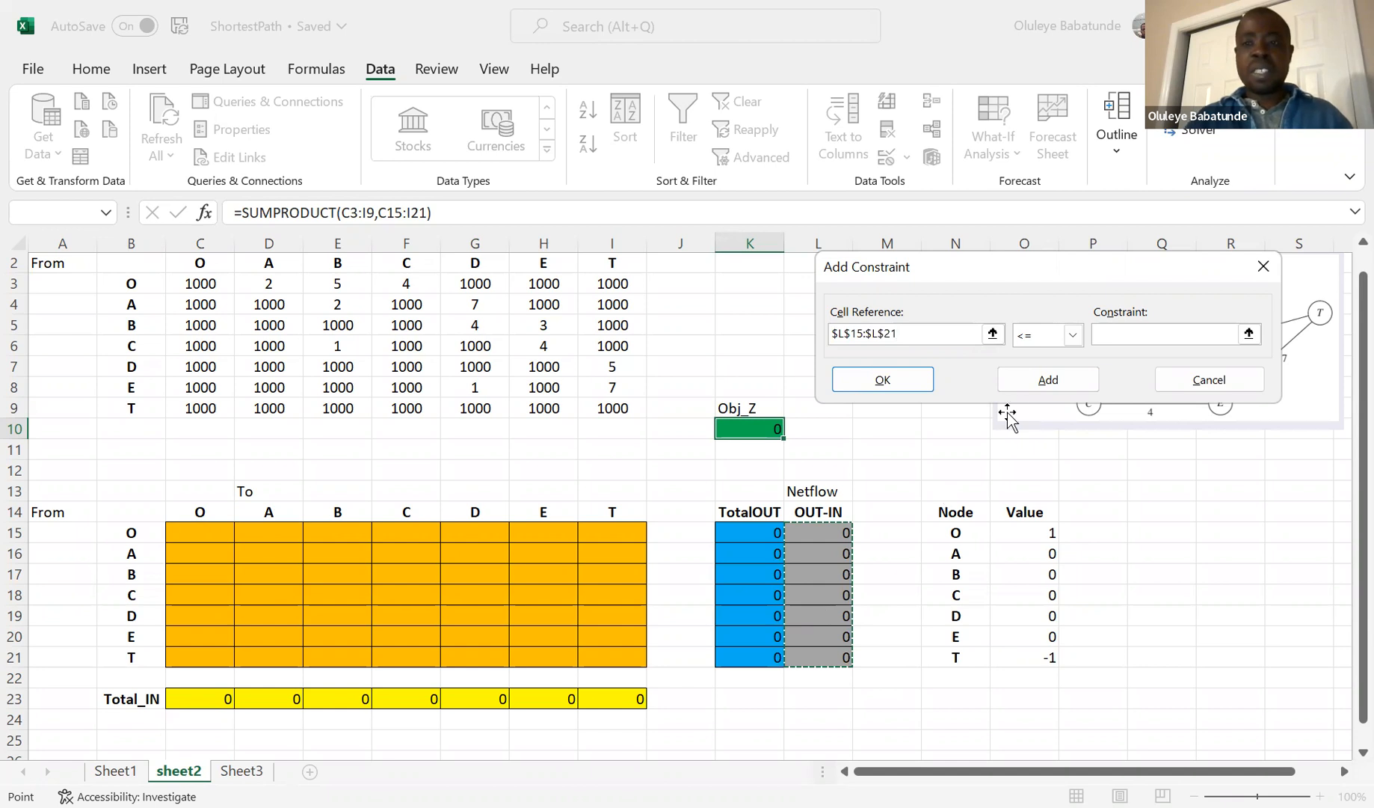
pyautogui.click(1036, 334)
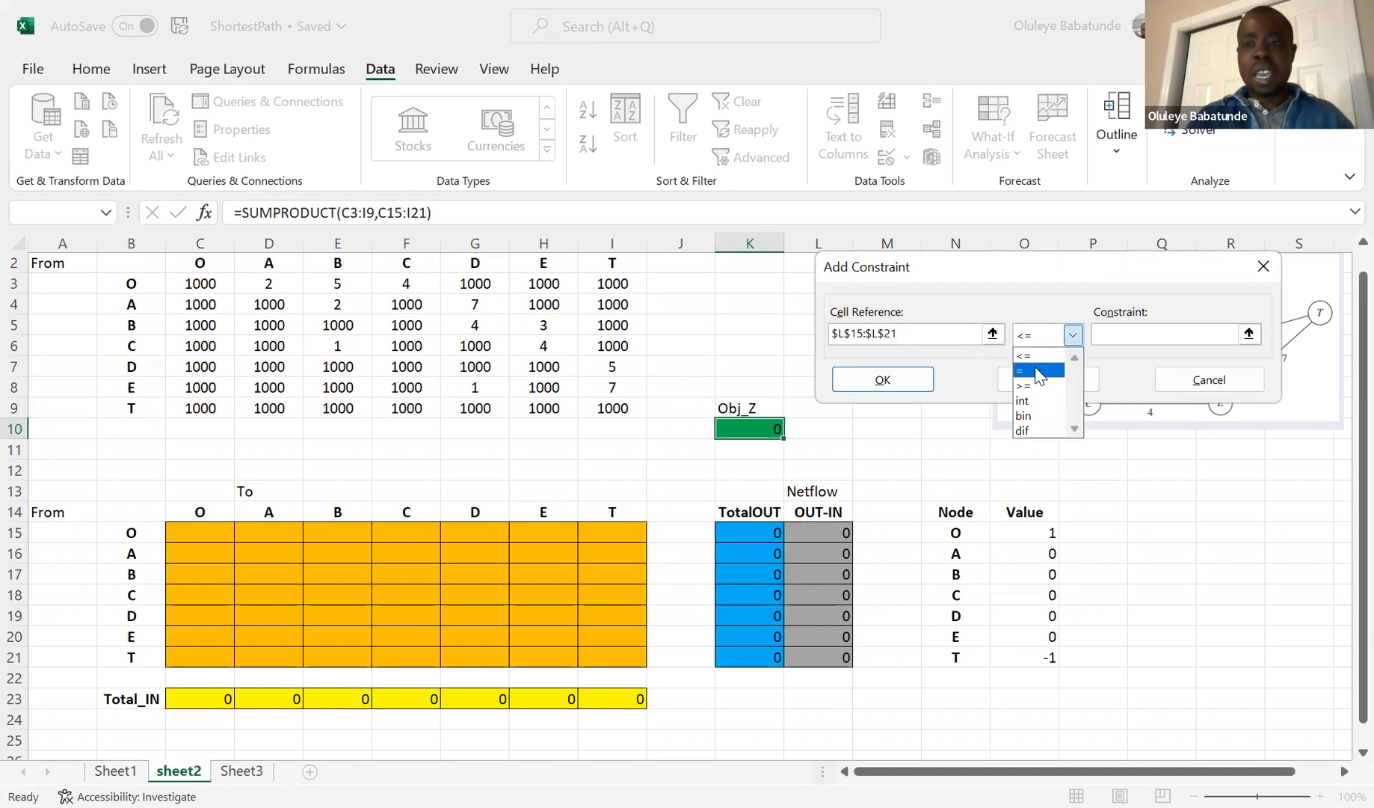
pyautogui.click(1039, 371)
pyautogui.click(1031, 532)
pyautogui.moveTo(1031, 531); pyautogui.dragTo(1044, 661)
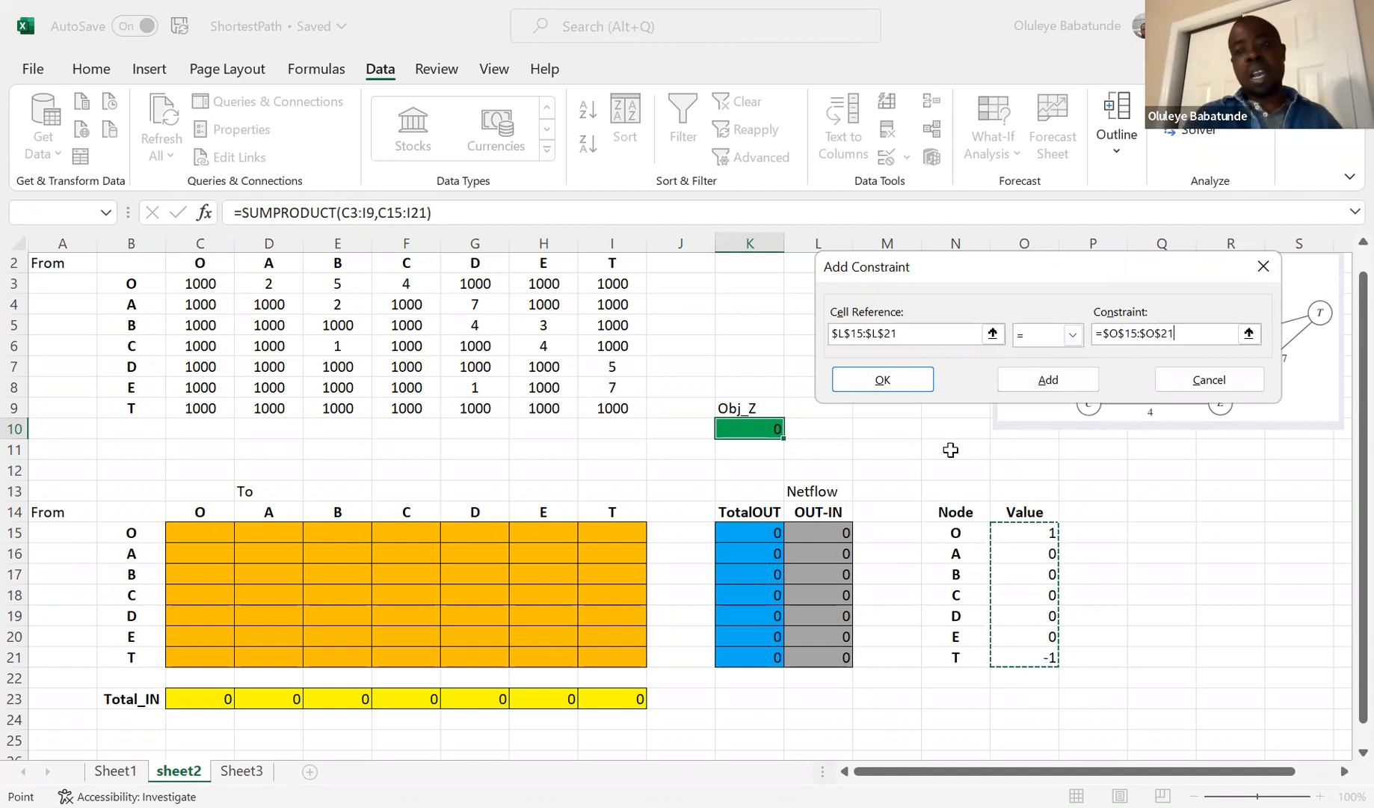
pyautogui.click(902, 385)
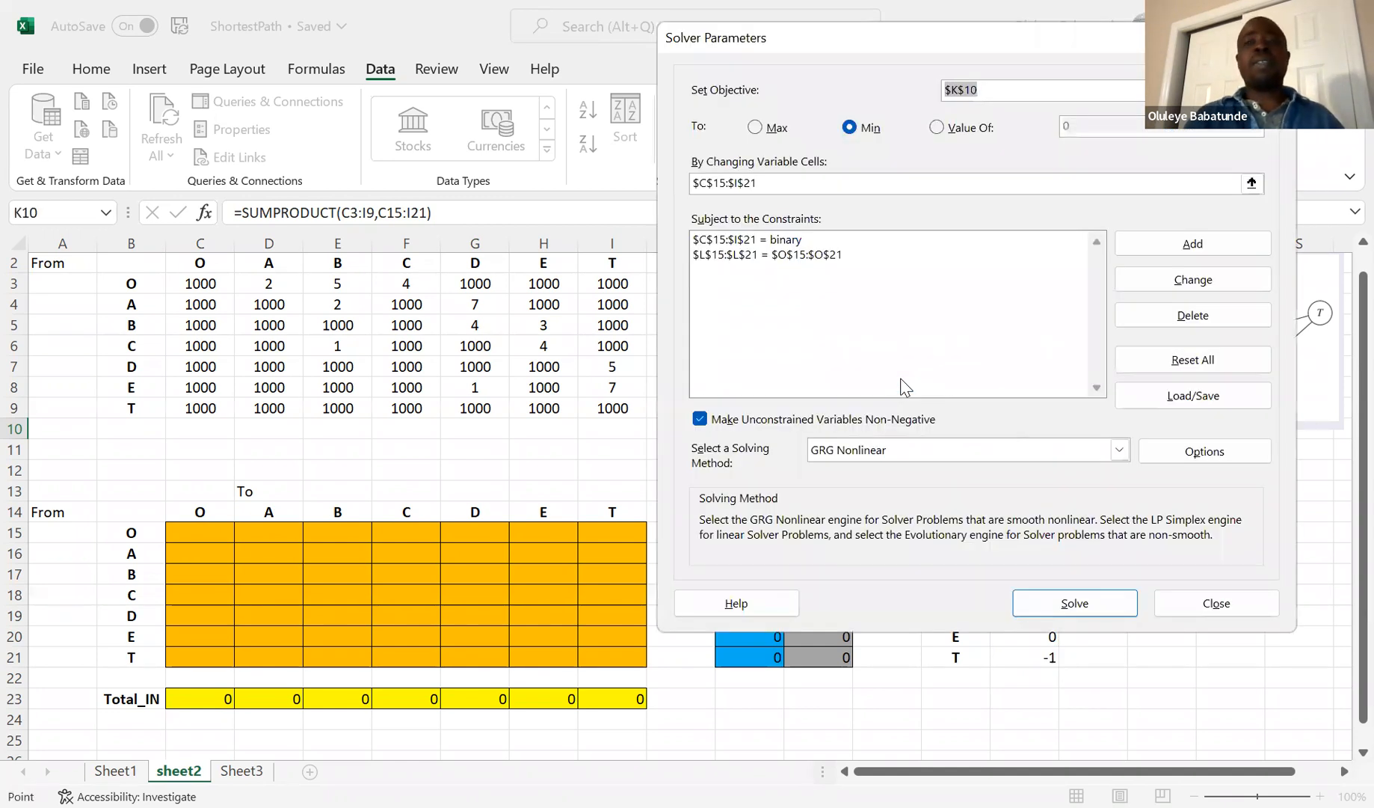
# Keep unconstrained variables non-negative, solve the model with the Simplex LP method and keep the Solver solution.
pyautogui.click(696, 420)
pyautogui.click(696, 420)
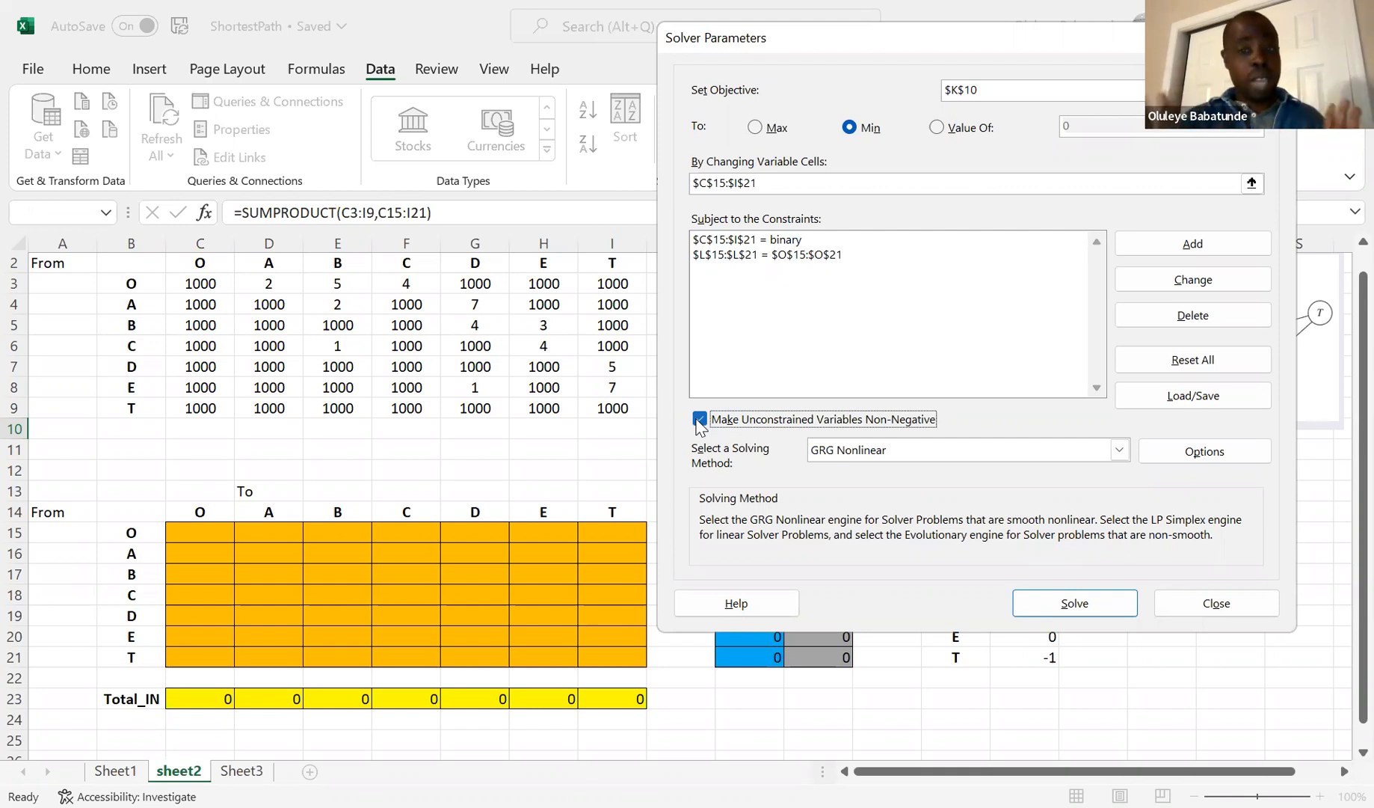
pyautogui.click(1120, 451)
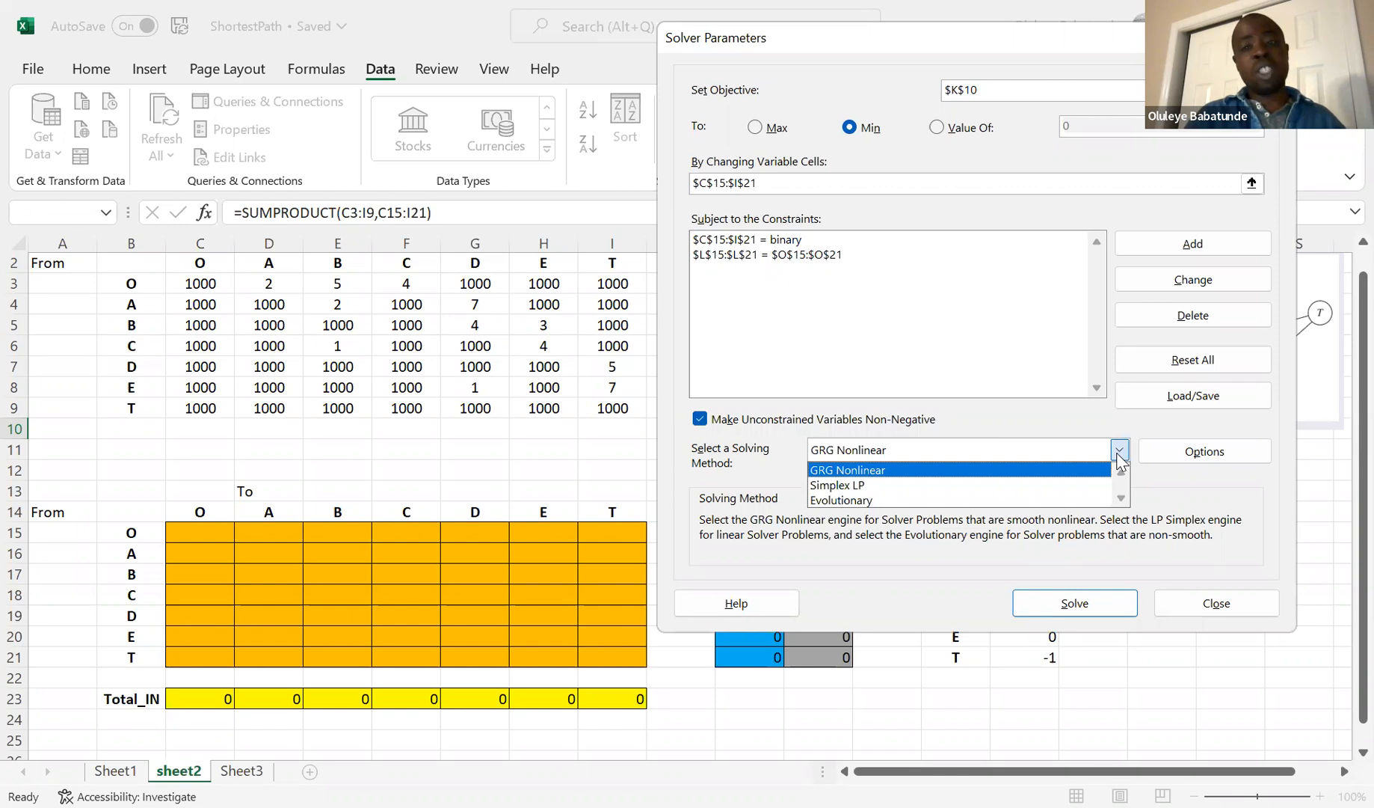
pyautogui.click(892, 486)
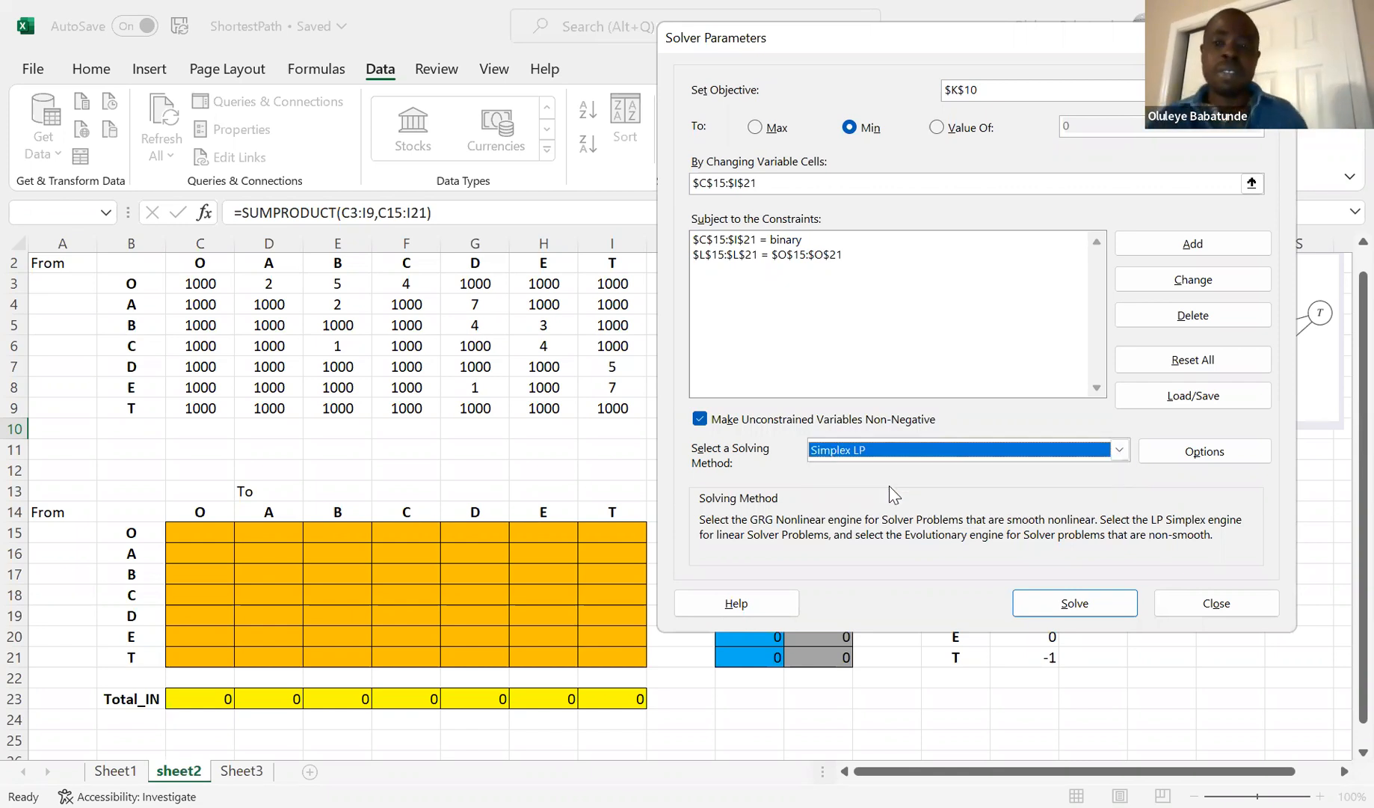
pyautogui.click(1061, 607)
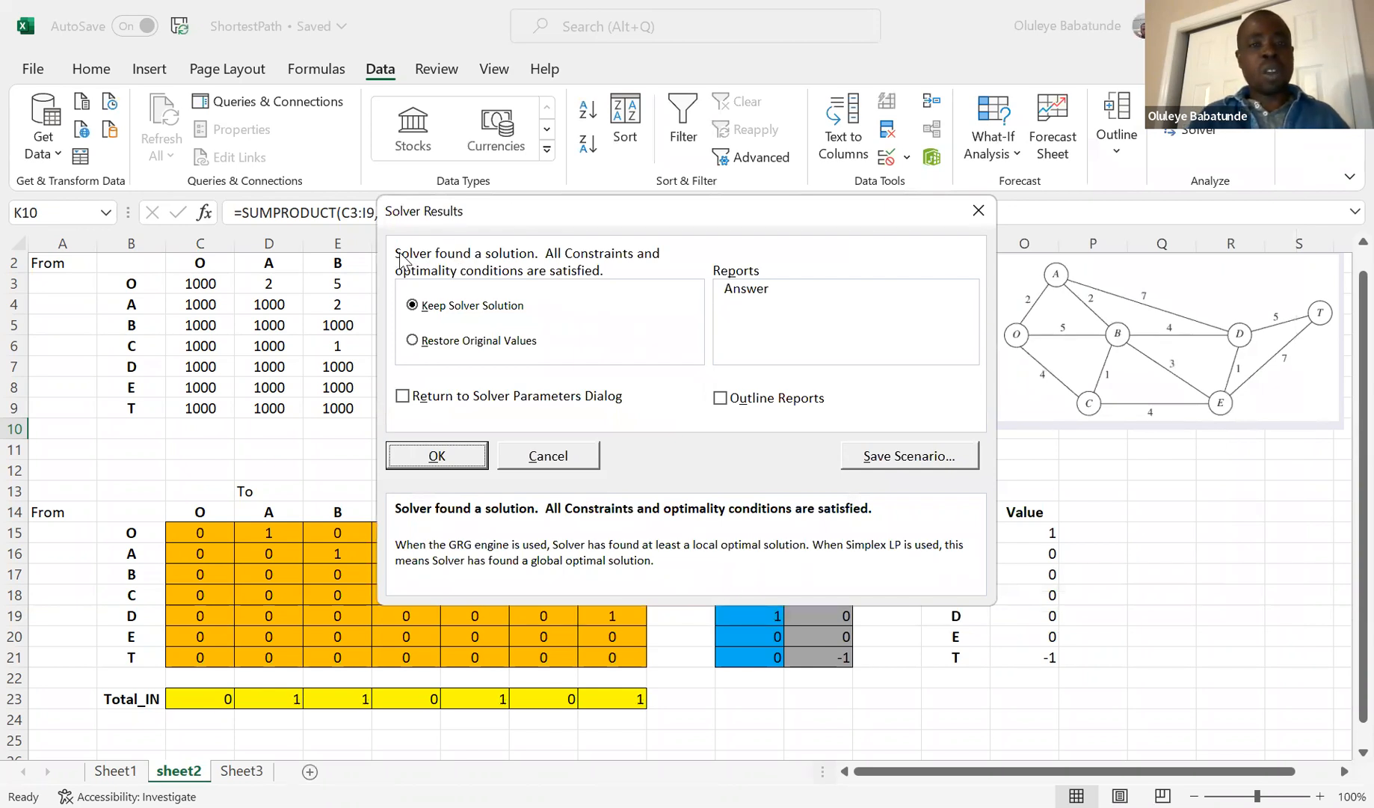
pyautogui.click(438, 455)
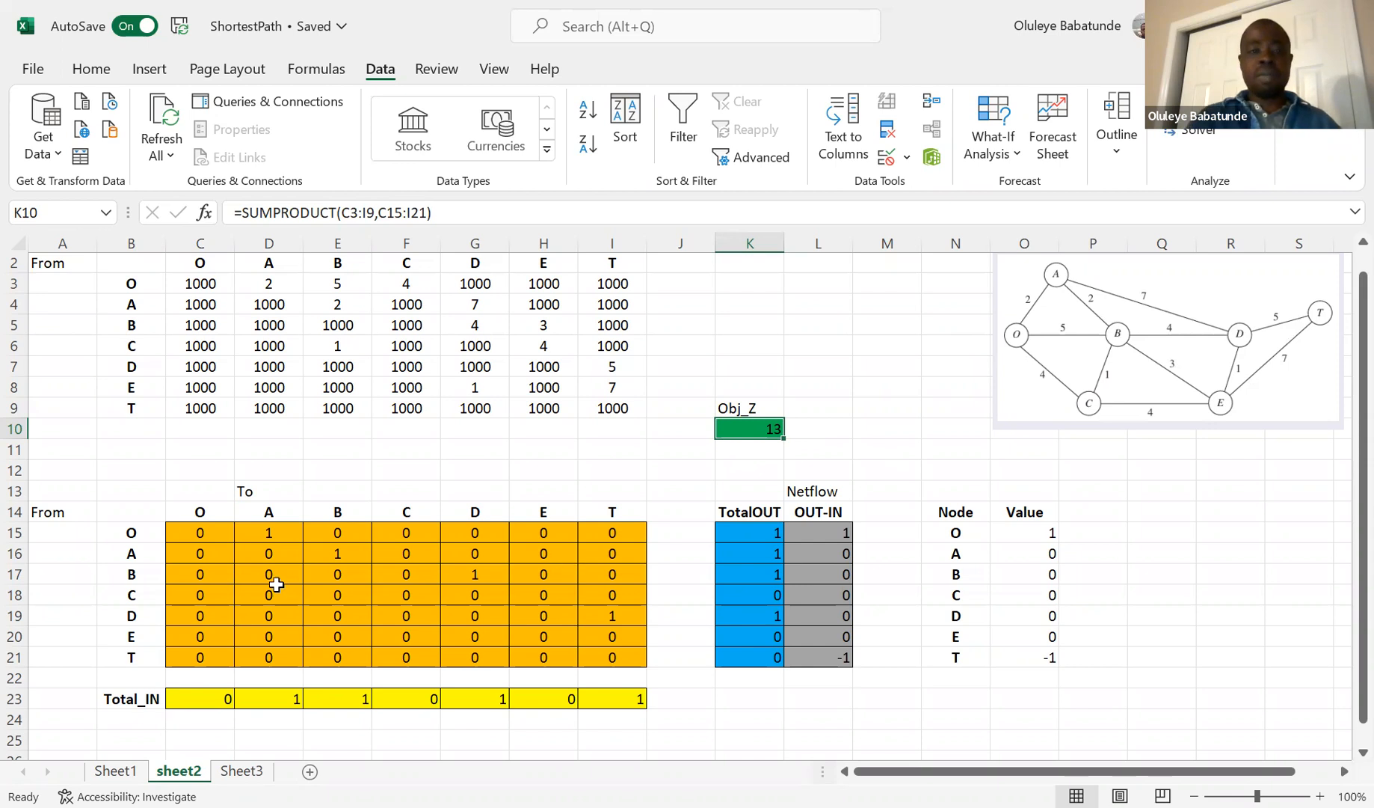
# Examine the solved decision matrix cells D15, E16, G17 and I19 in route order, and the Obj_Z cell K10.
pyautogui.click(267, 536)
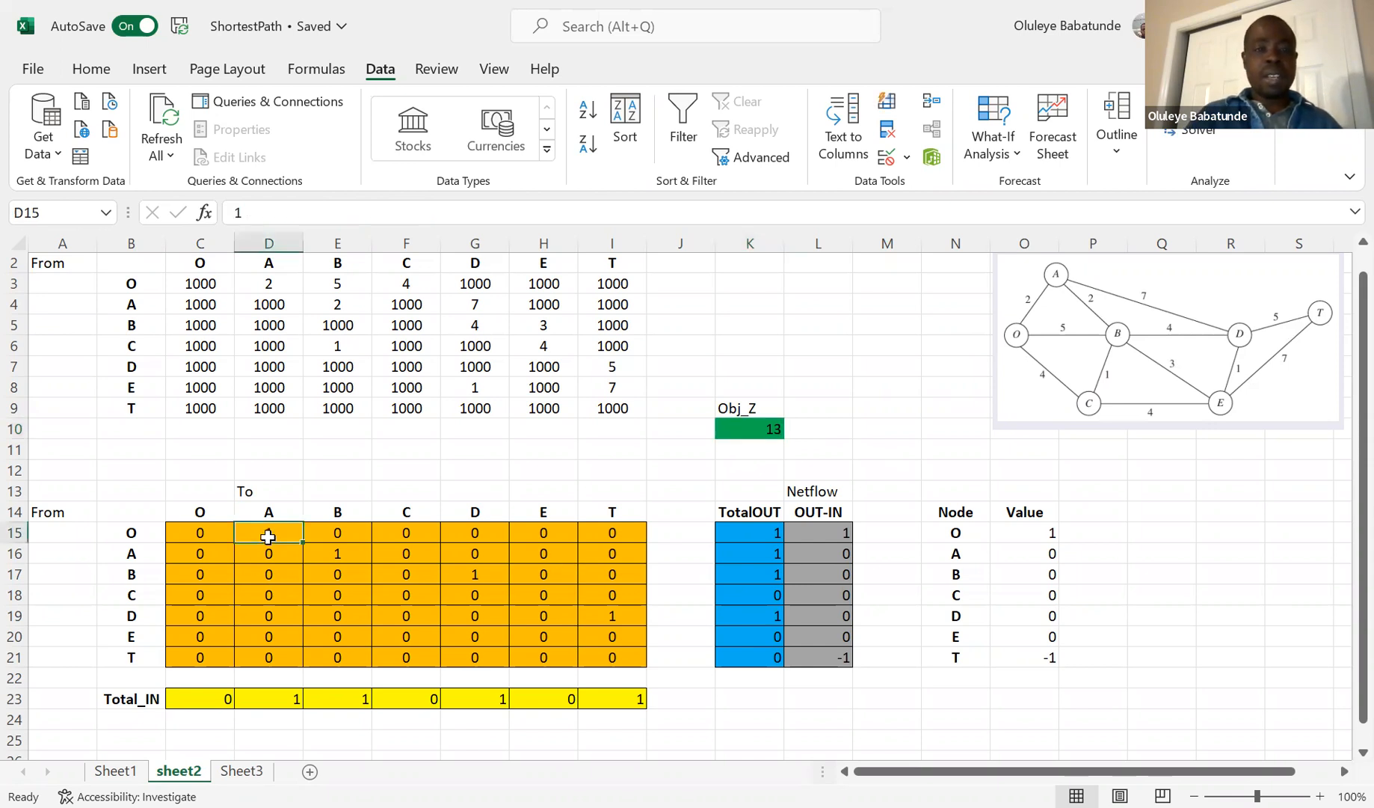
pyautogui.click(340, 557)
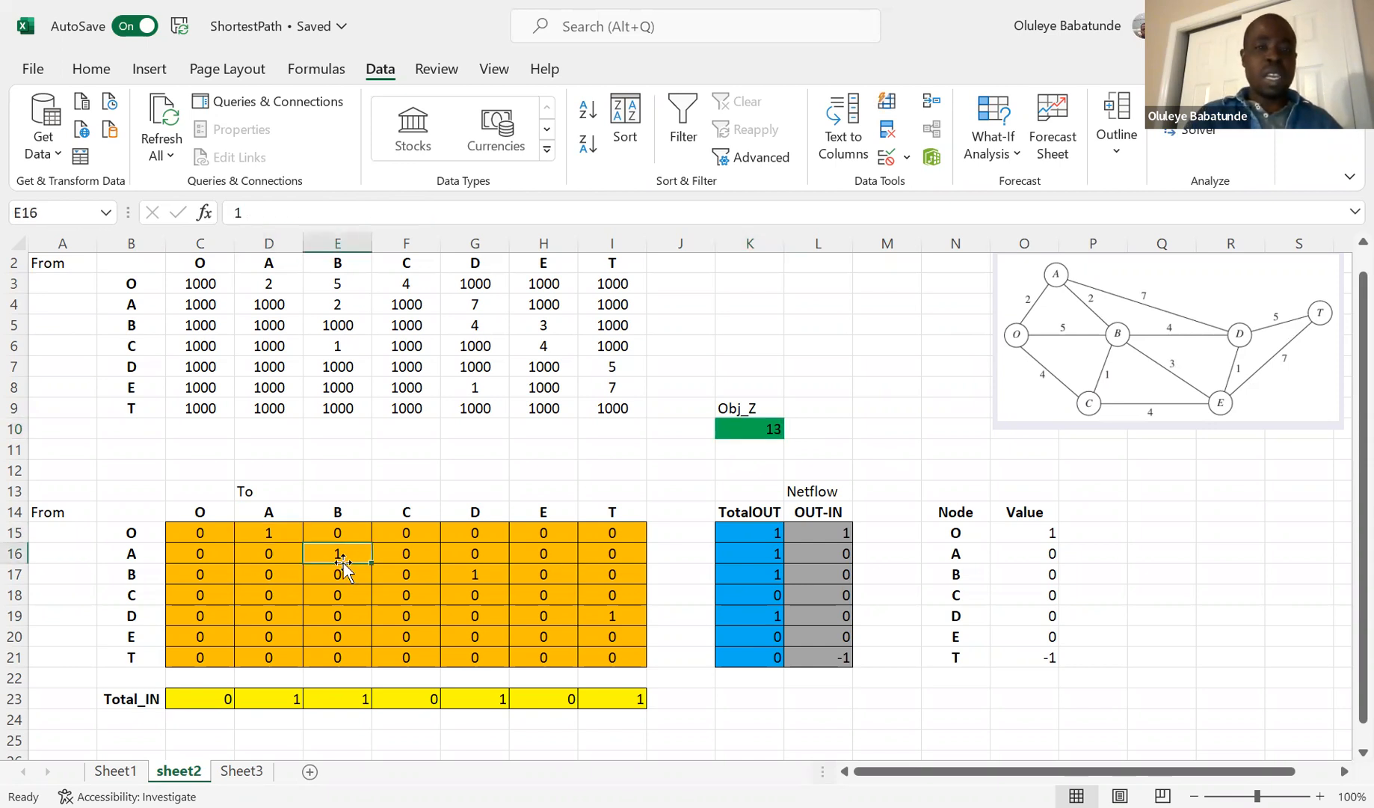
pyautogui.click(478, 575)
pyautogui.write('1')
pyautogui.click(612, 615)
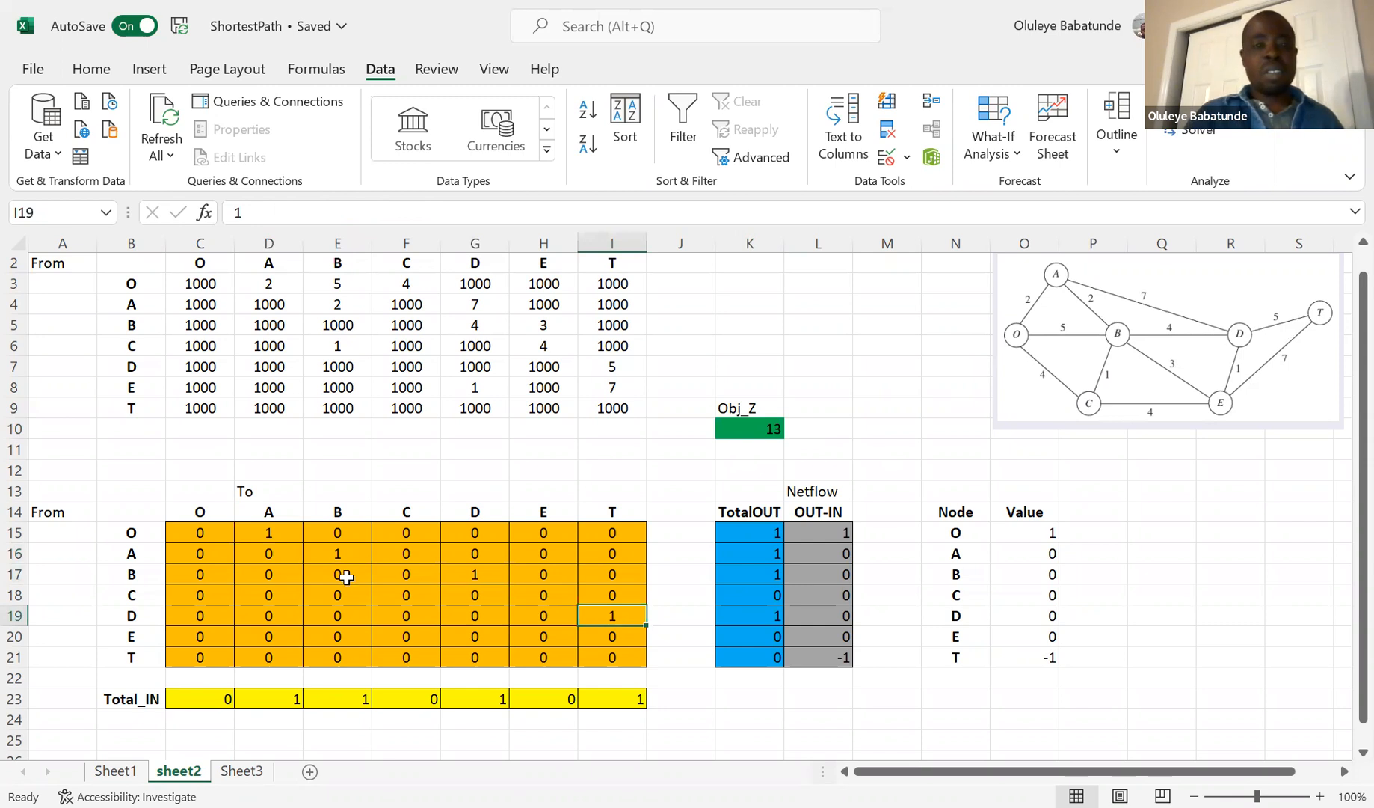
pyautogui.click(268, 535)
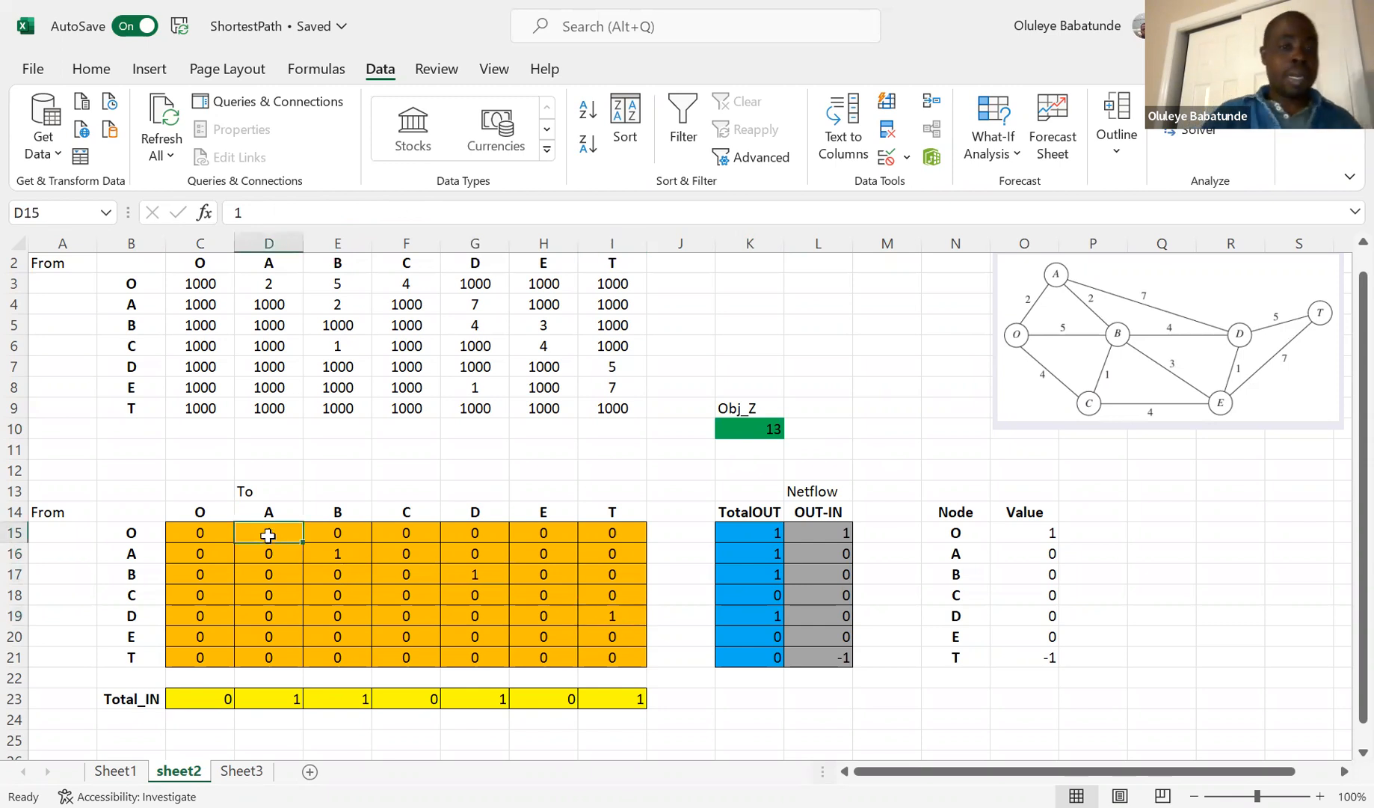
pyautogui.click(344, 557)
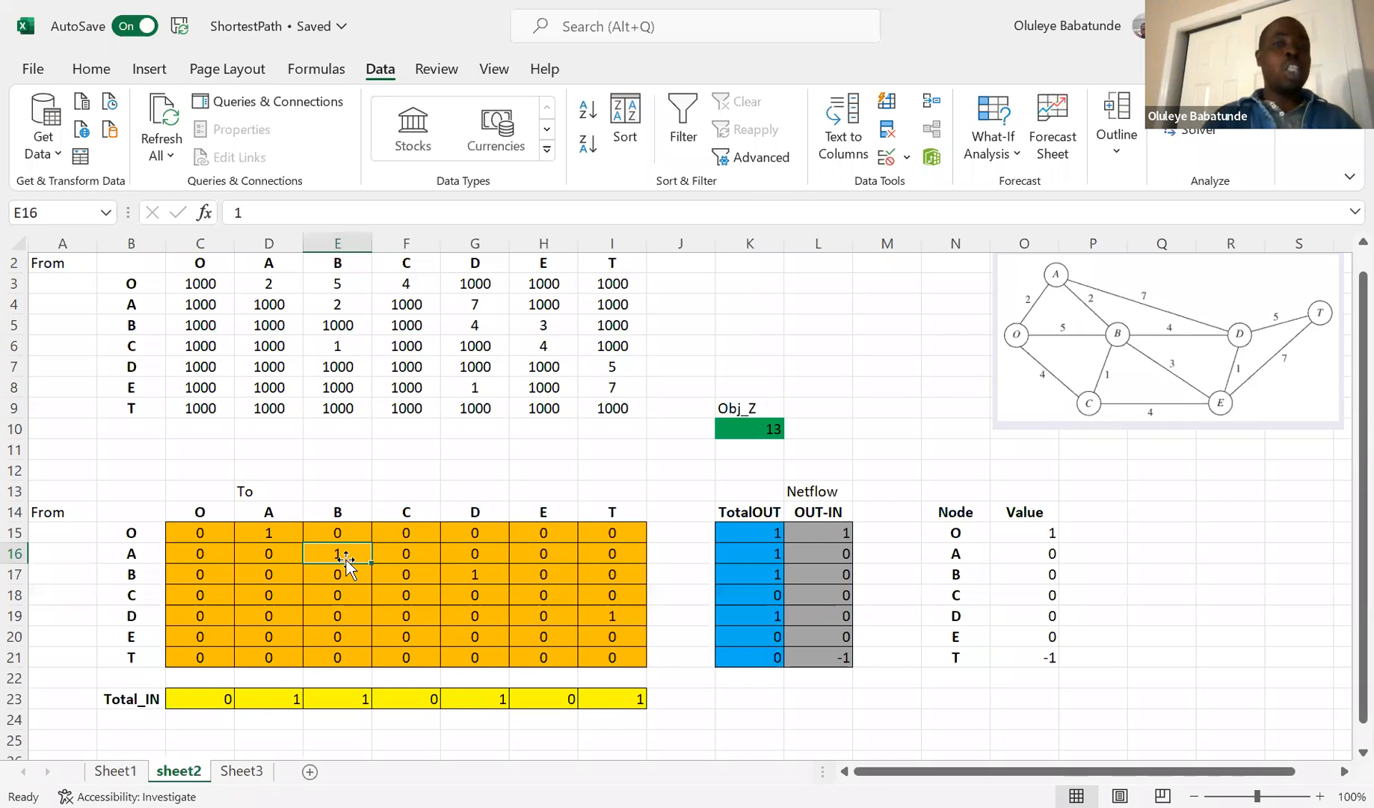
pyautogui.click(480, 579)
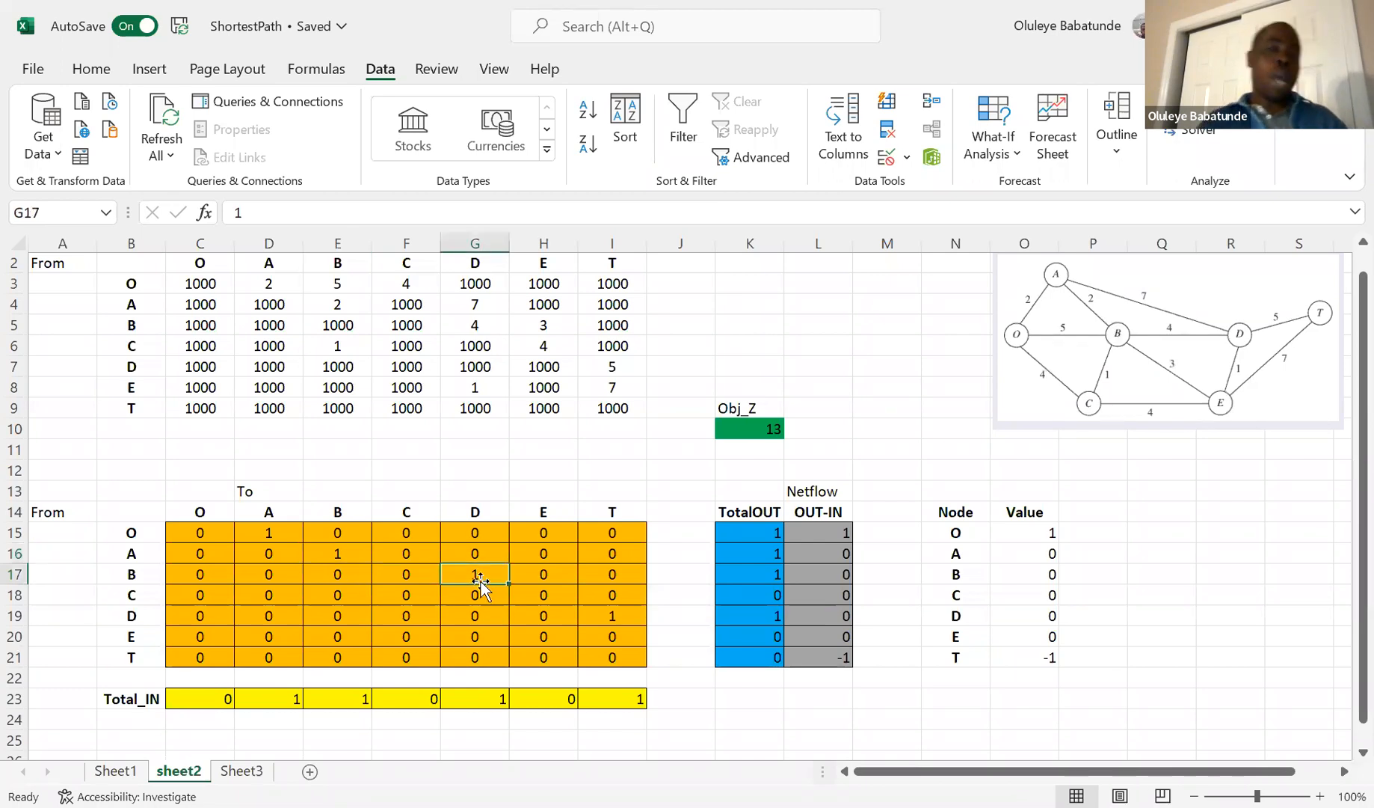
pyautogui.click(626, 619)
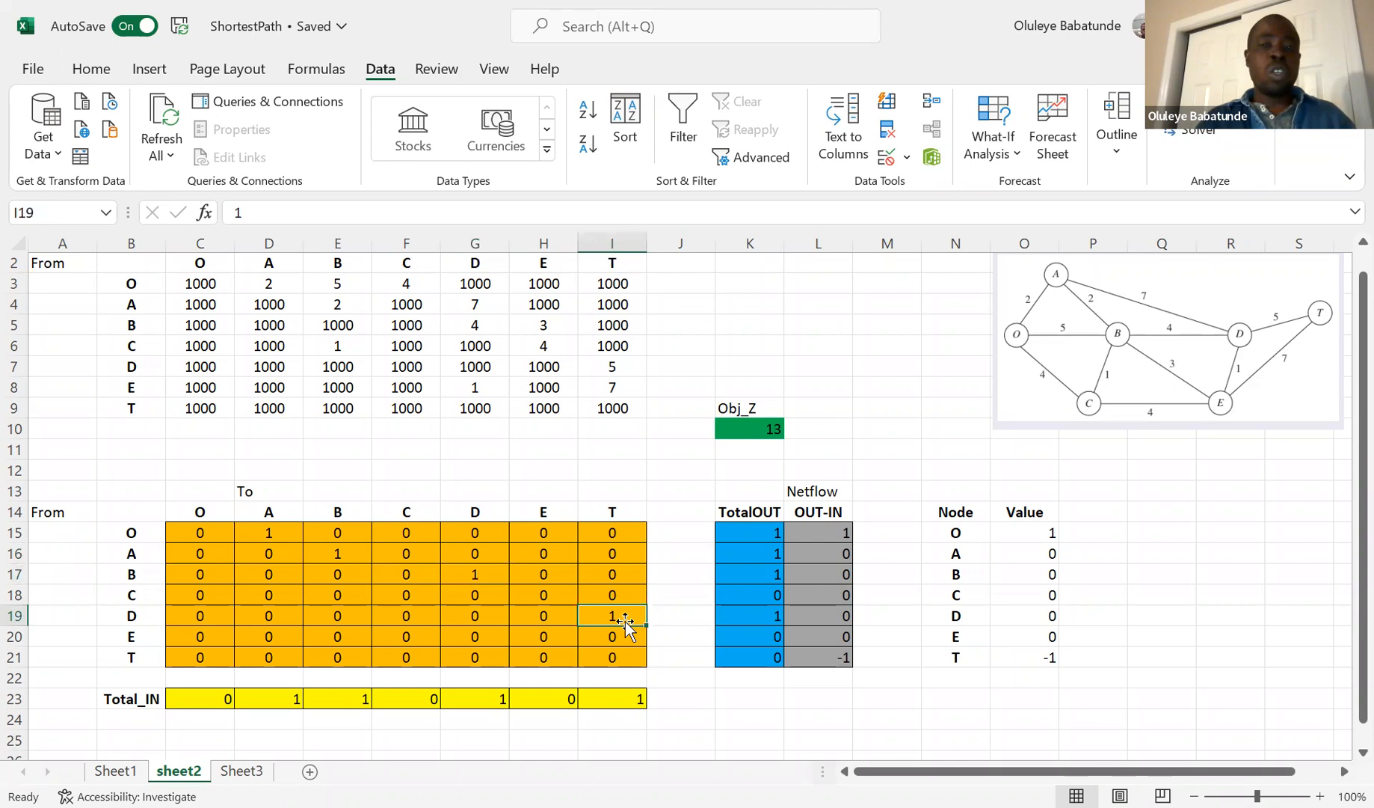
pyautogui.click(273, 533)
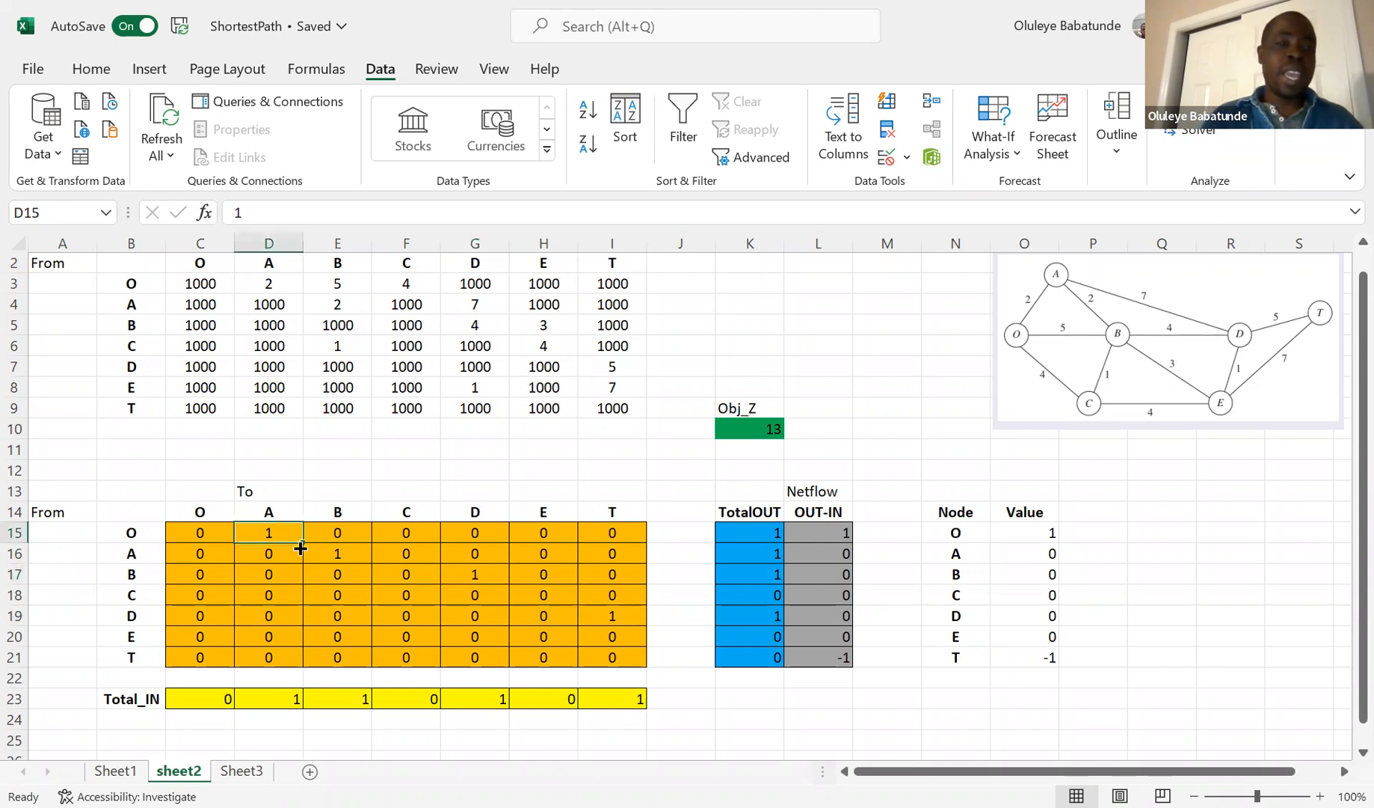
pyautogui.click(342, 557)
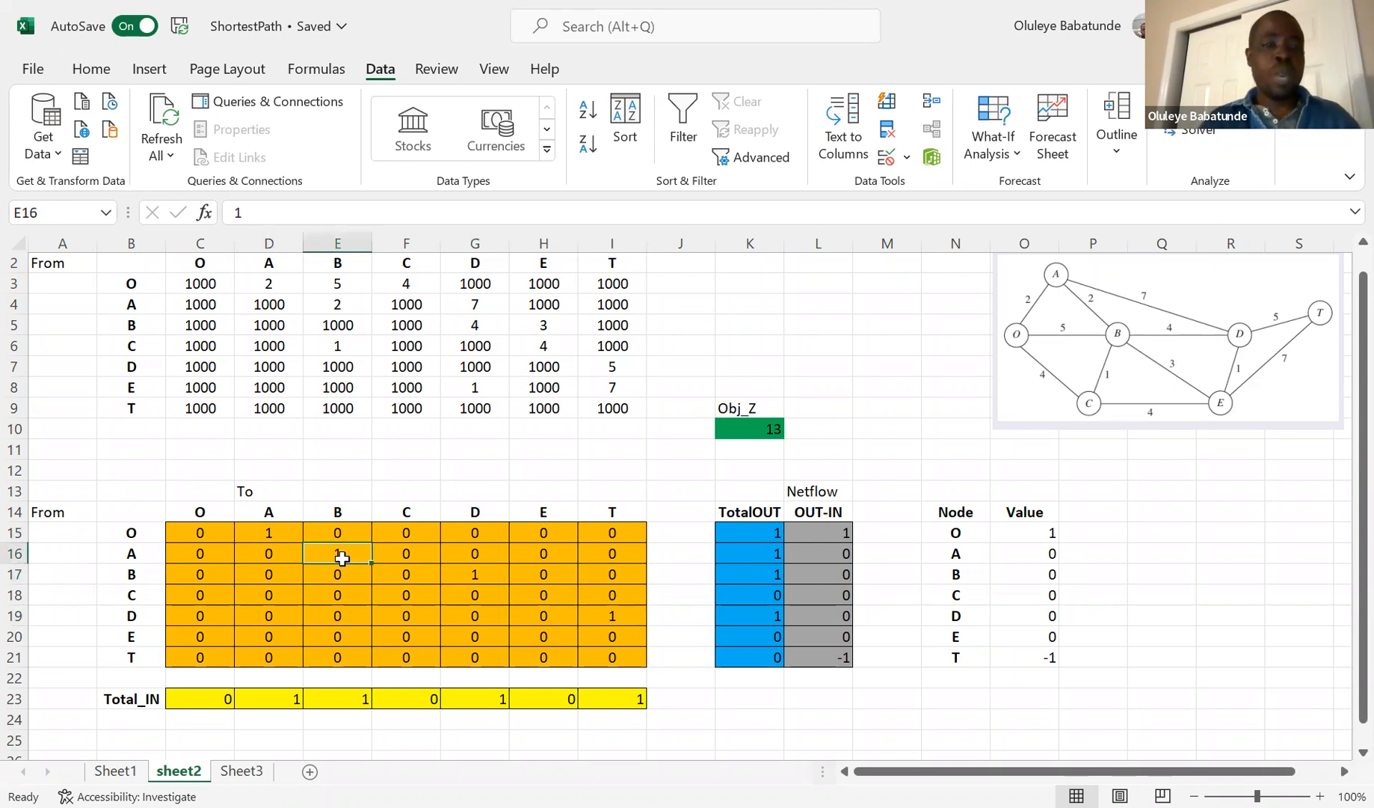
pyautogui.click(463, 582)
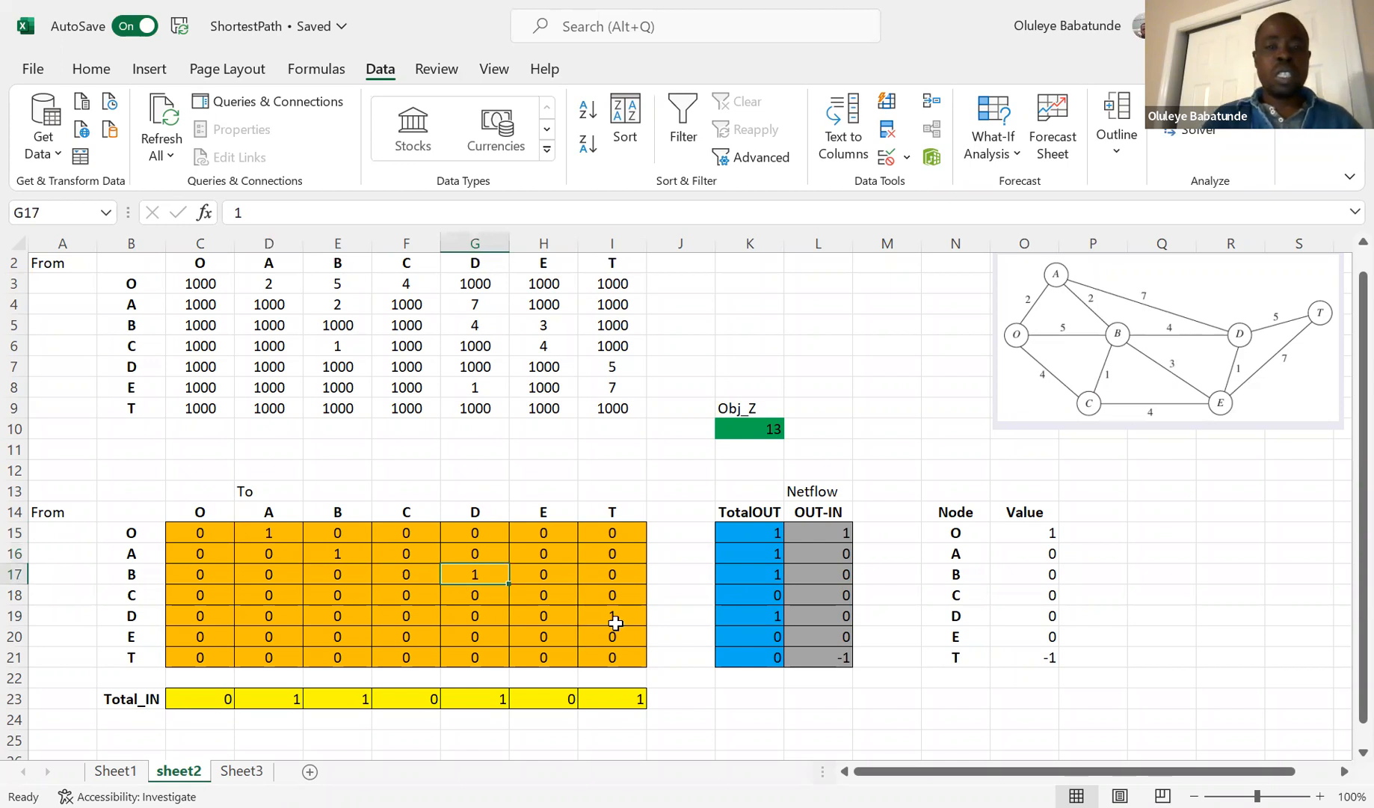
pyautogui.click(615, 622)
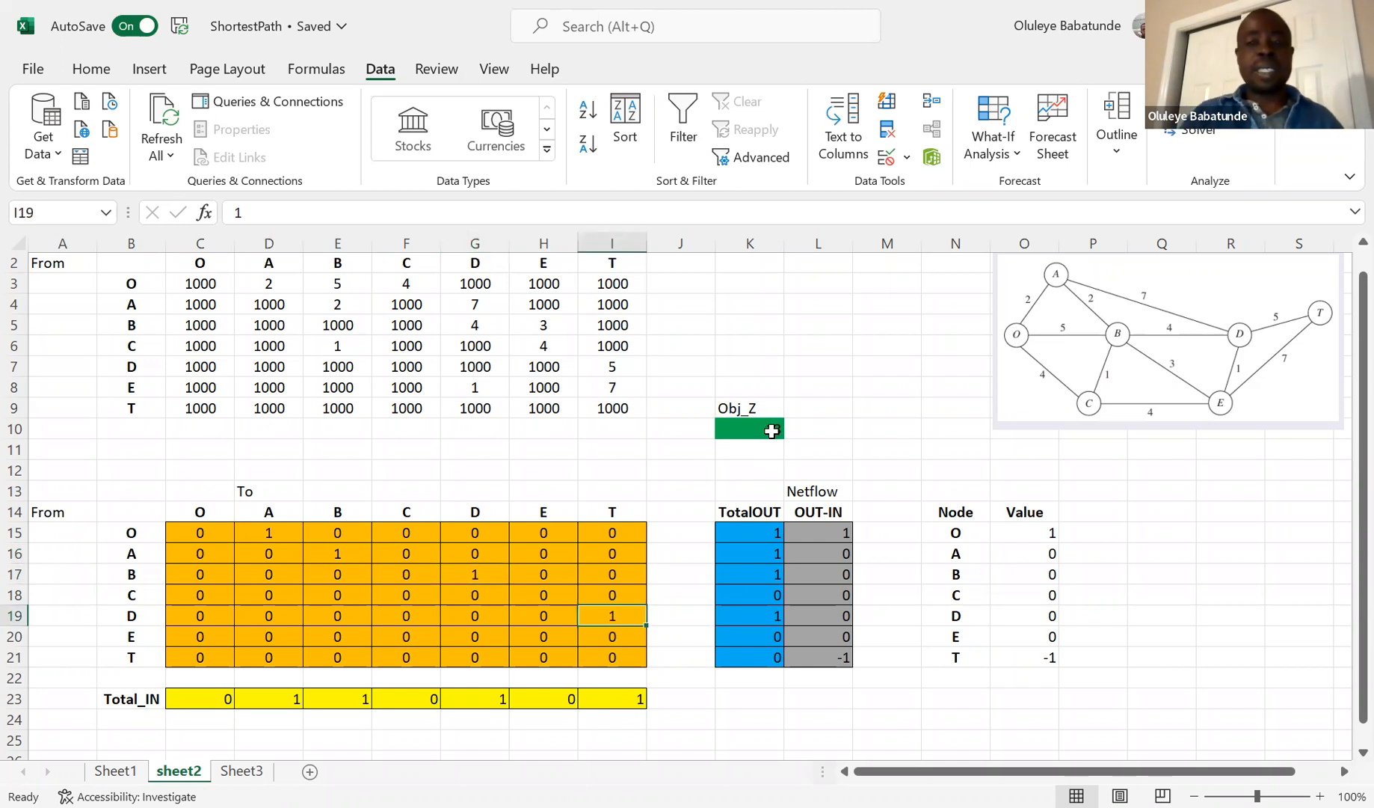
pyautogui.click(772, 431)
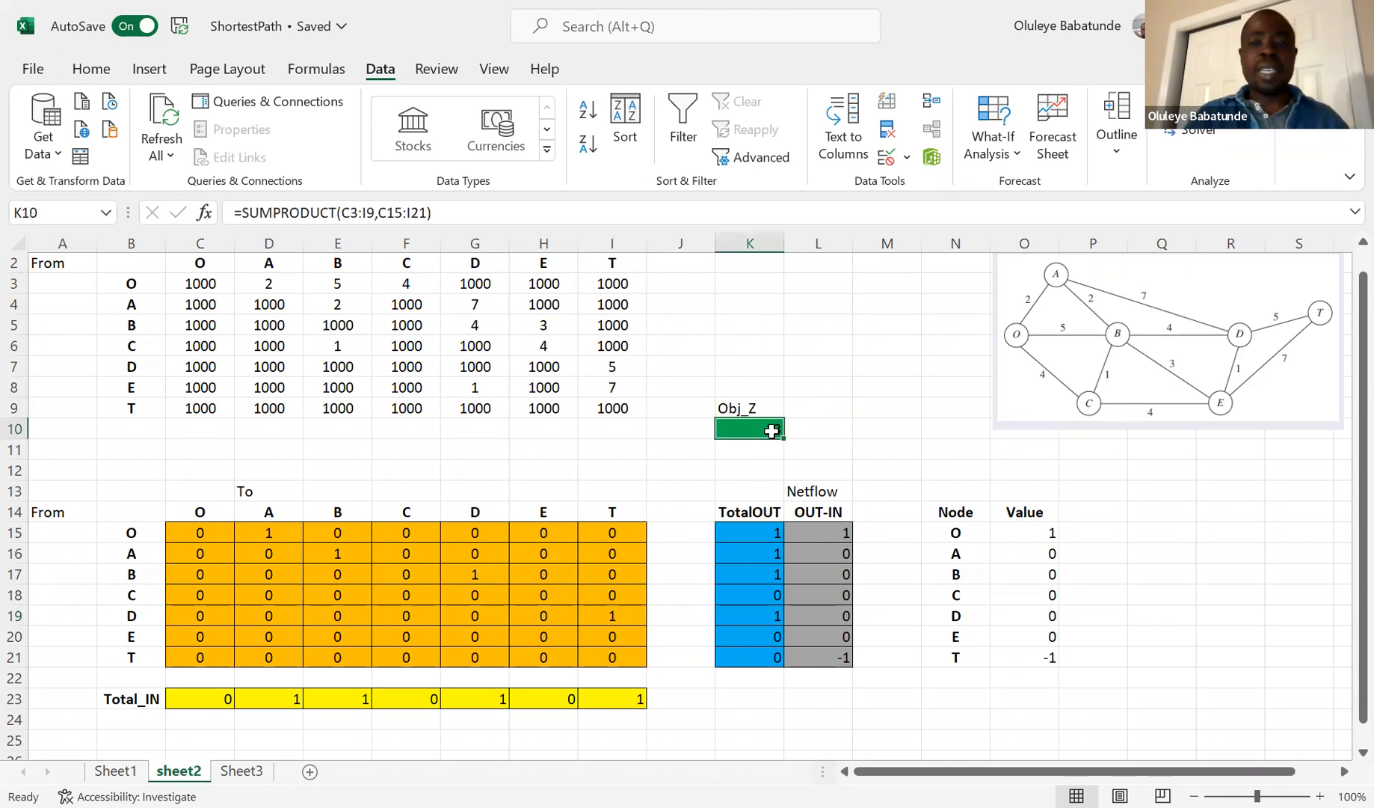
# Draw the route O-A-B-D-T as red freehand strokes along the arcs of the network diagram.
pyautogui.click(957, 56)
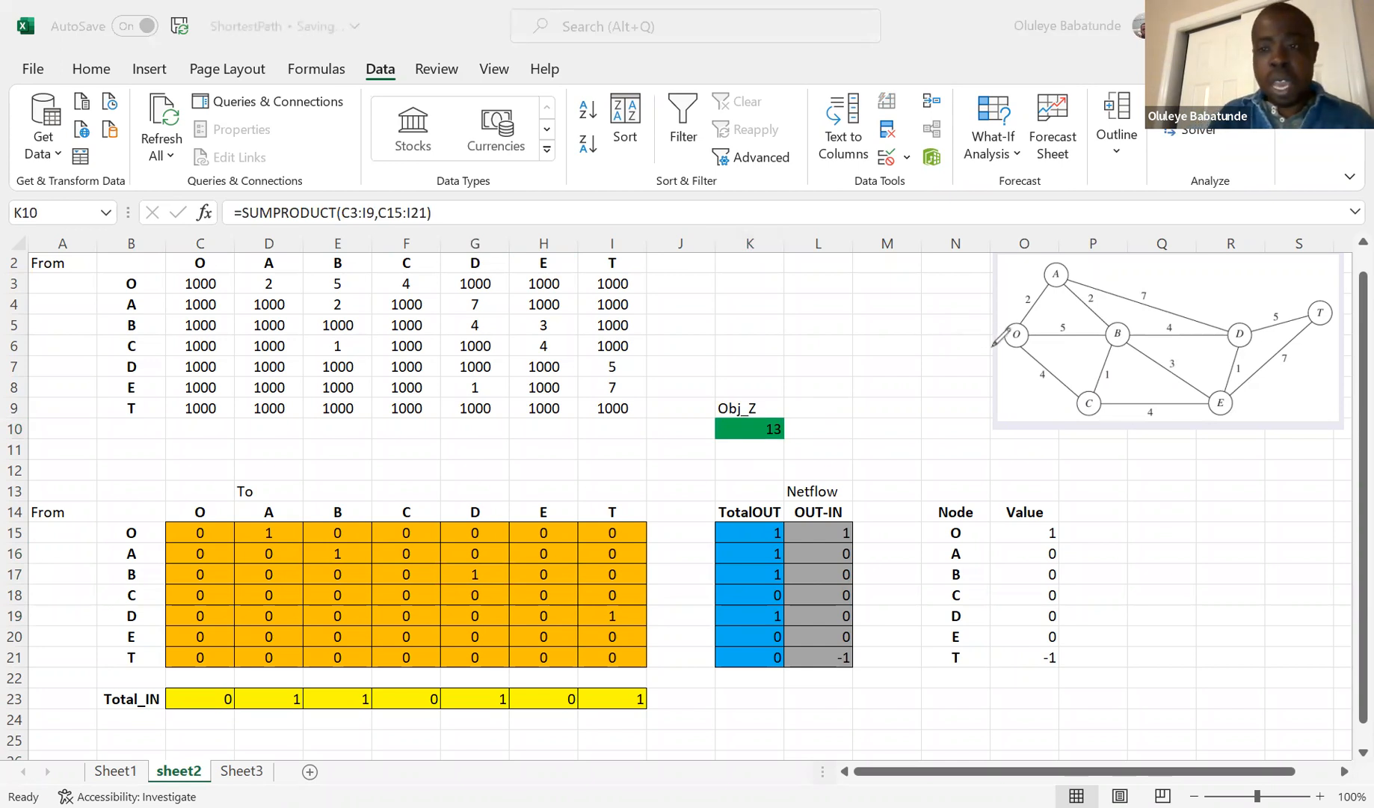
pyautogui.moveTo(1069, 267); pyautogui.dragTo(1119, 306)
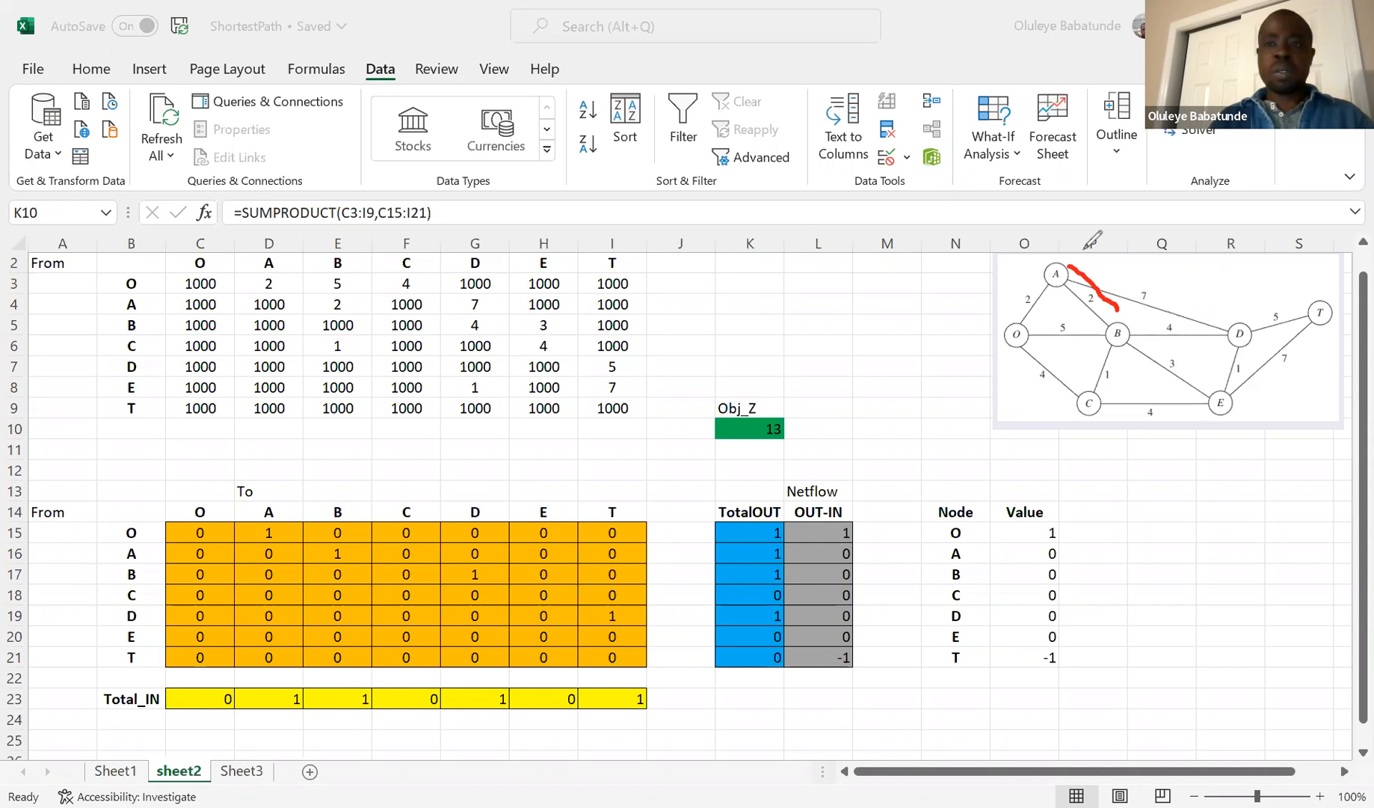
pyautogui.hotkey('ctrl', 'z')
pyautogui.moveTo(995, 326); pyautogui.dragTo(1037, 267)
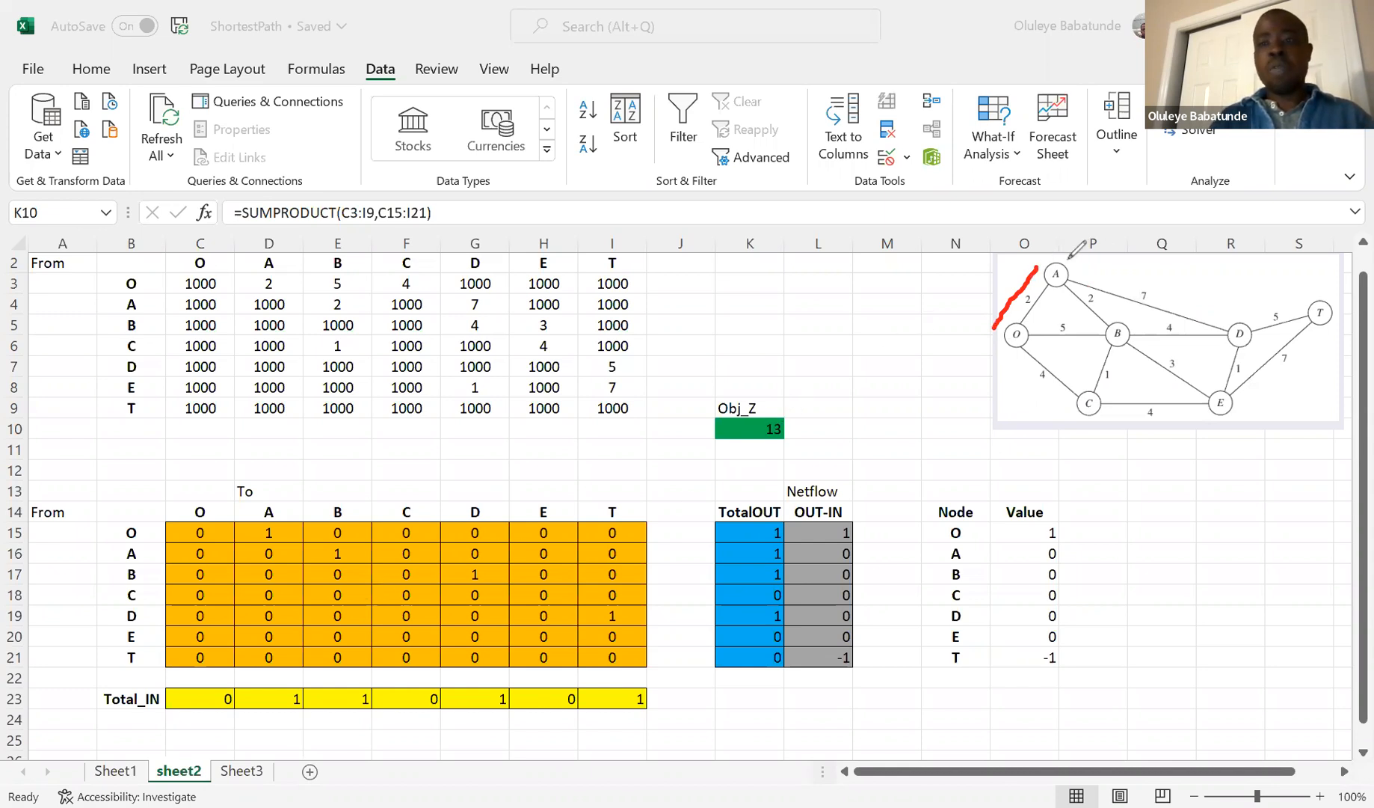
pyautogui.moveTo(1059, 263)
pyautogui.mouseDown()
pyautogui.moveTo(1119, 320)
pyautogui.moveTo(1317, 306)
pyautogui.mouseUp()
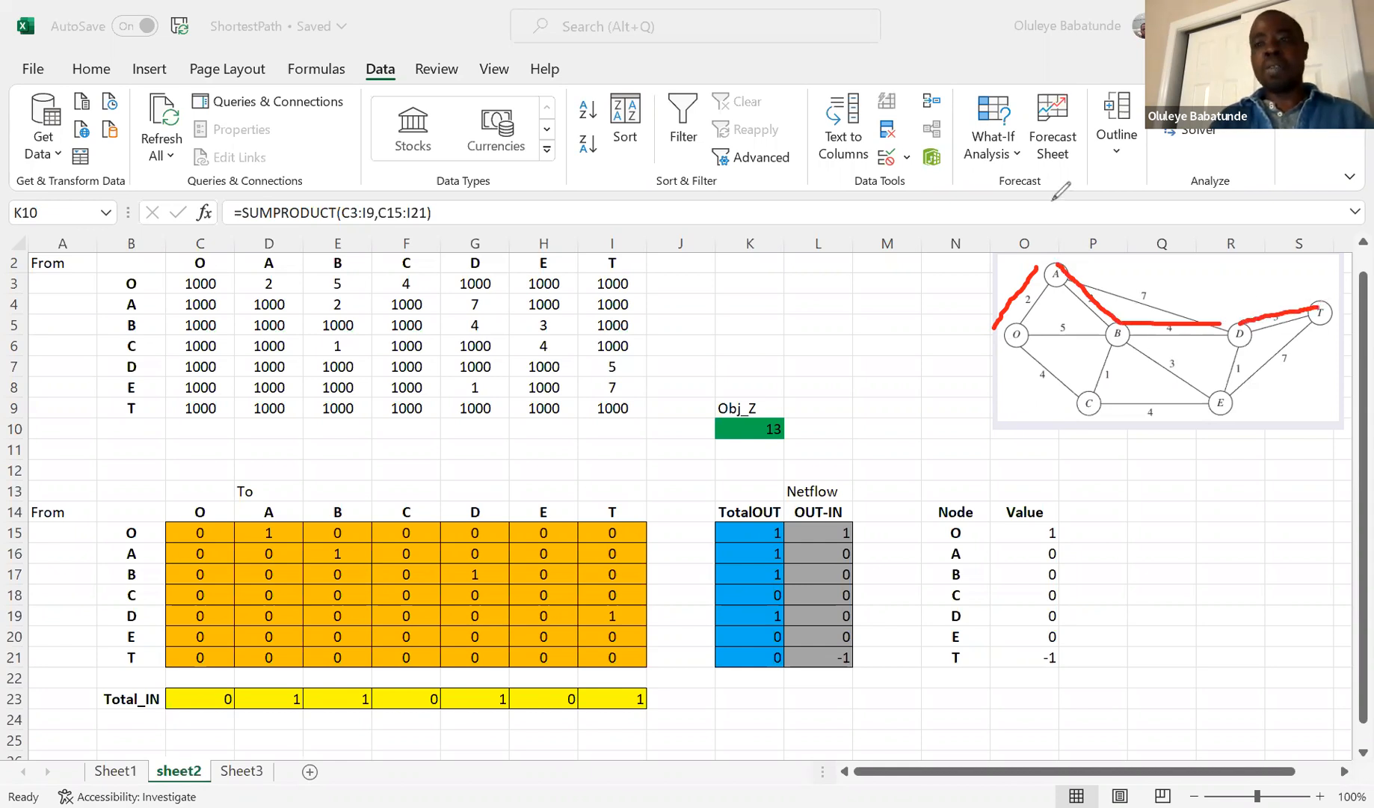
# Replace the route strokes with red circles around the distances 2, 2, 4 and 5 on arcs O-A, A-B, B-D and D-T.
pyautogui.moveTo(1031, 290)
pyautogui.mouseDown()
pyautogui.moveTo(1010, 291)
pyautogui.moveTo(1036, 311)
pyautogui.moveTo(1032, 293)
pyautogui.moveTo(1104, 298)
pyautogui.mouseUp()
pyautogui.moveTo(1181, 320)
pyautogui.mouseDown()
pyautogui.moveTo(1162, 315)
pyautogui.moveTo(1184, 340)
pyautogui.moveTo(1182, 322)
pyautogui.mouseUp()
pyautogui.moveTo(1287, 305)
pyautogui.mouseDown()
pyautogui.moveTo(1265, 307)
pyautogui.moveTo(1281, 330)
pyautogui.moveTo(1284, 302)
pyautogui.mouseUp()
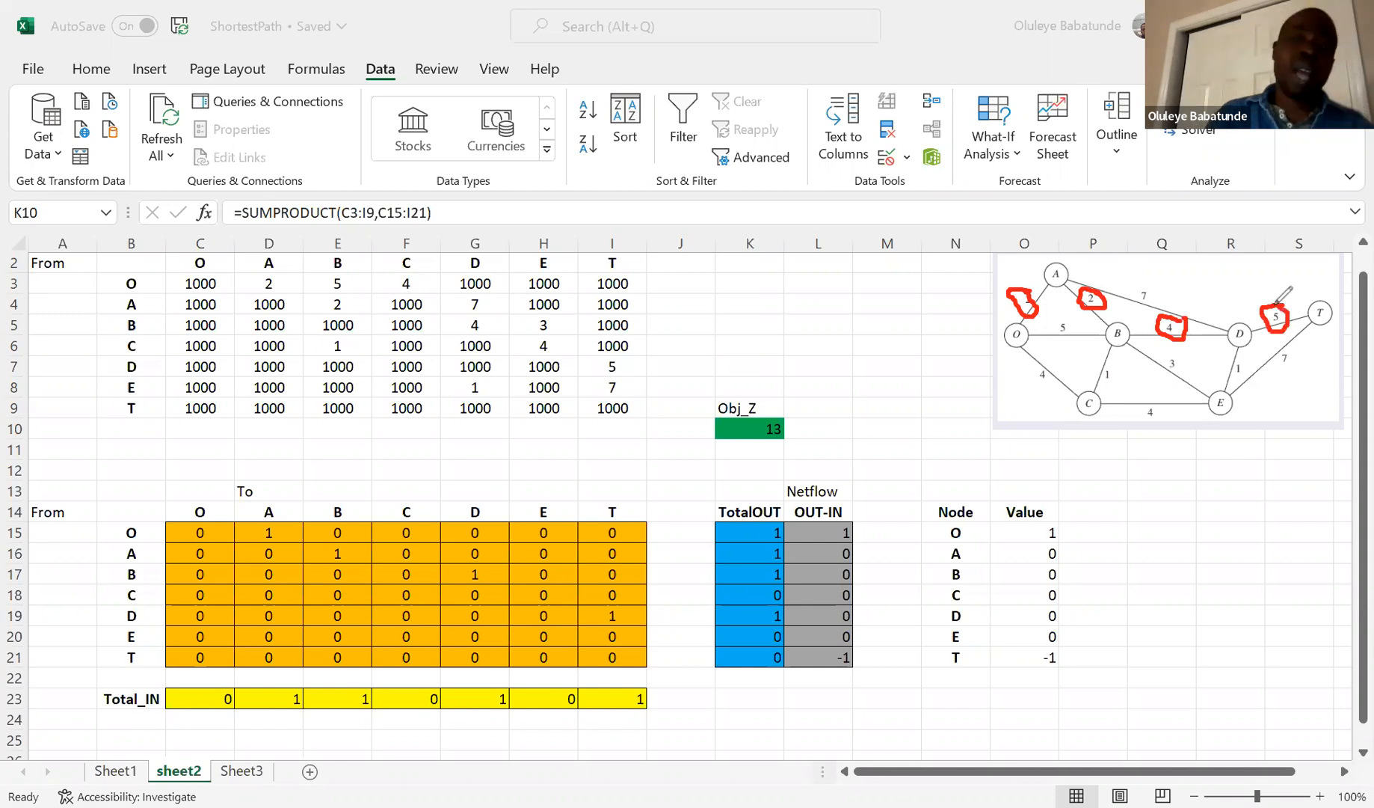